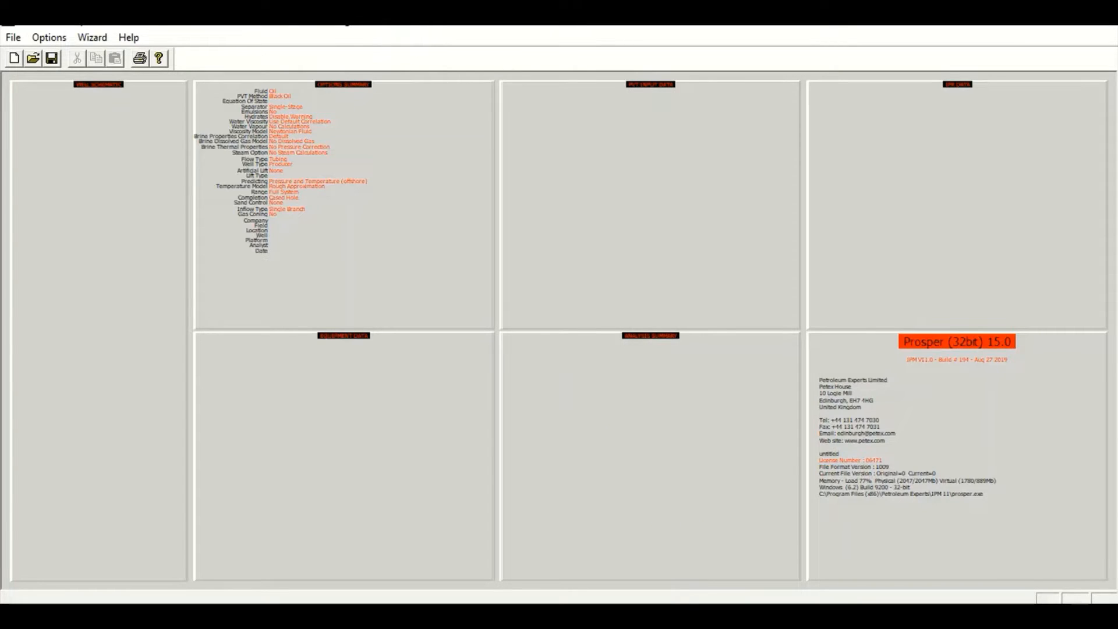
Set the well completion's sand control to Gravel Pack in the system summary options
double_click(351, 149)
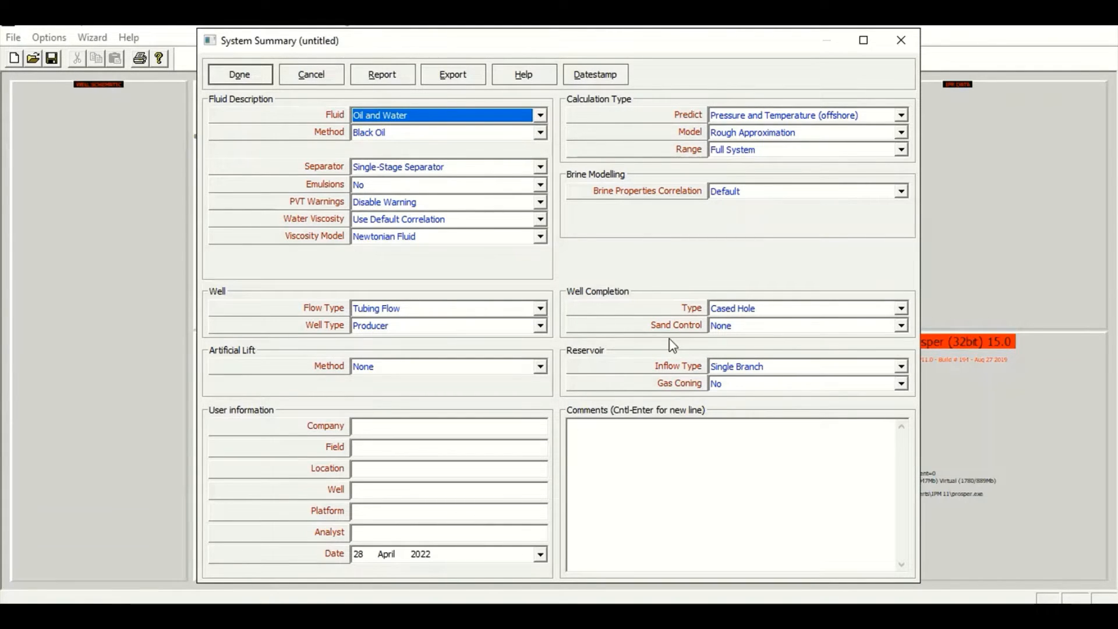
left_click(730, 329)
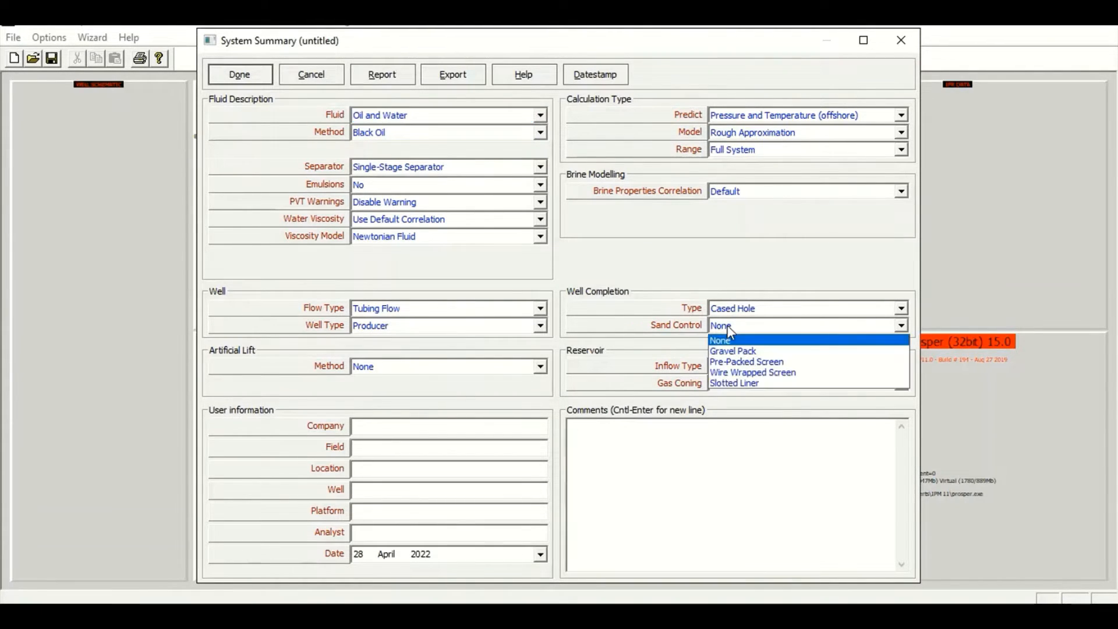
left_click(745, 356)
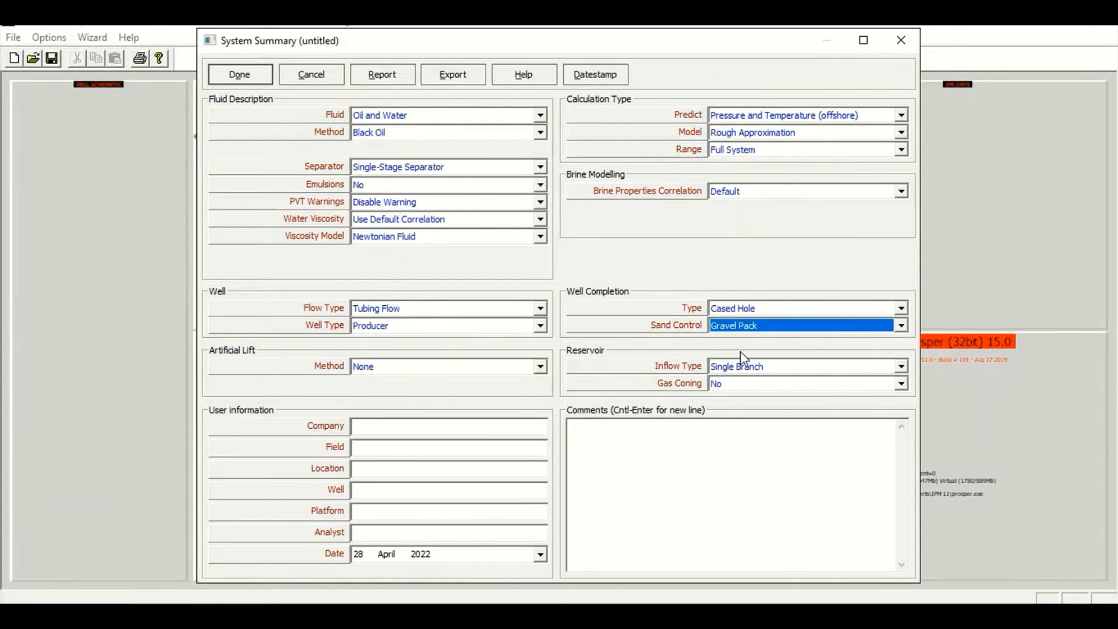
left_click(246, 73)
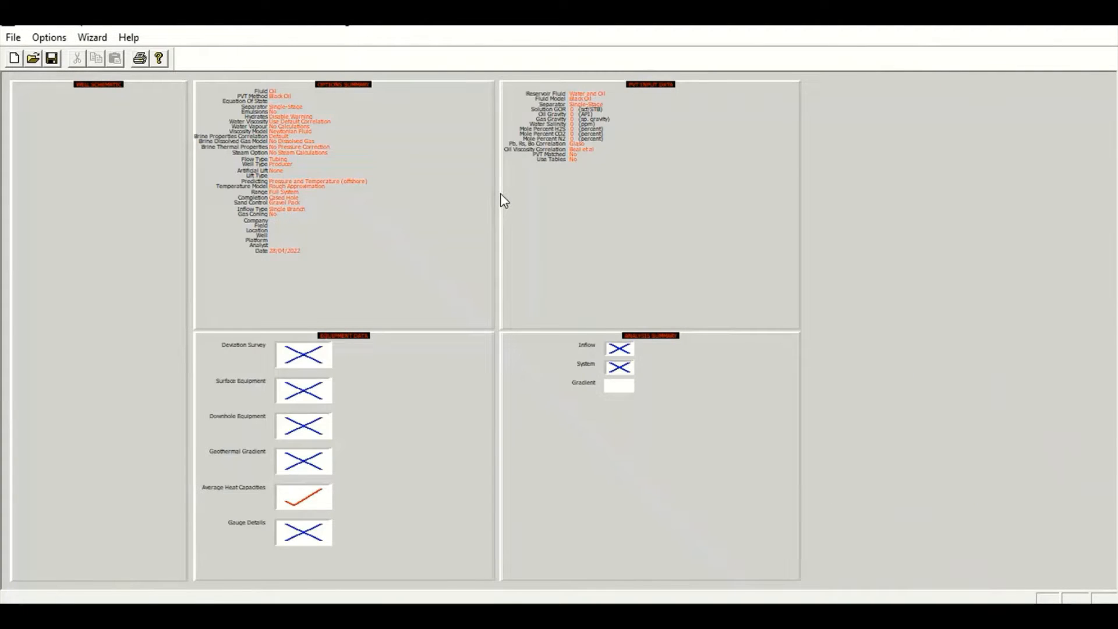
Open the PVT input data and set solution GOR to 800 scf/STB and oil gravity to 37 API
left_click(644, 177)
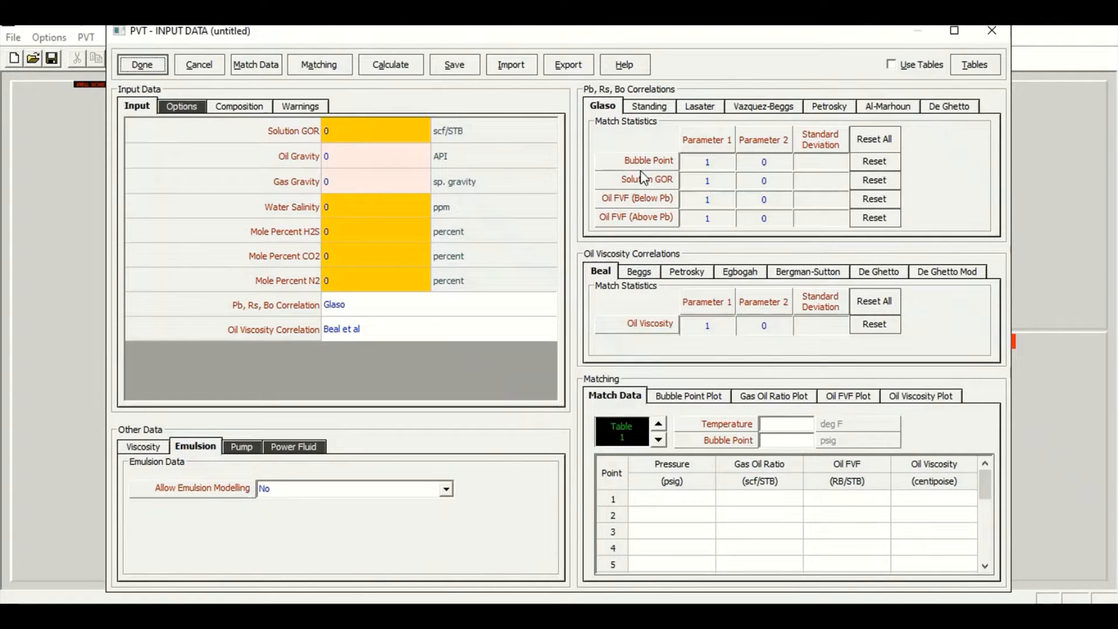
left_click(354, 136)
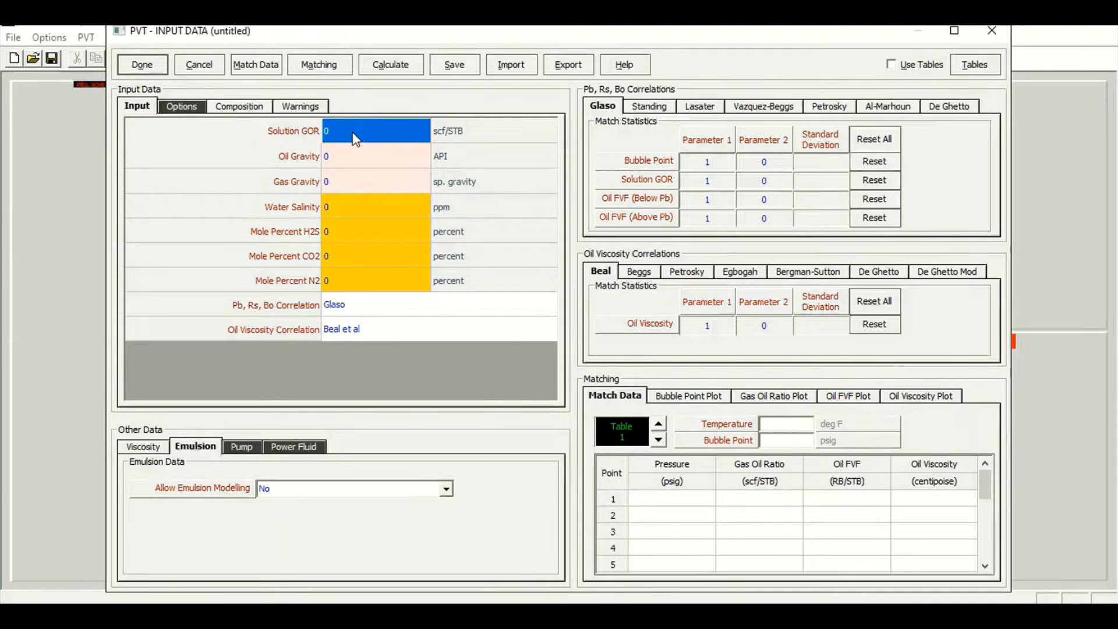
type("800")
key("Return")
type("36")
key("BackSpace")
type("7")
key("Return")
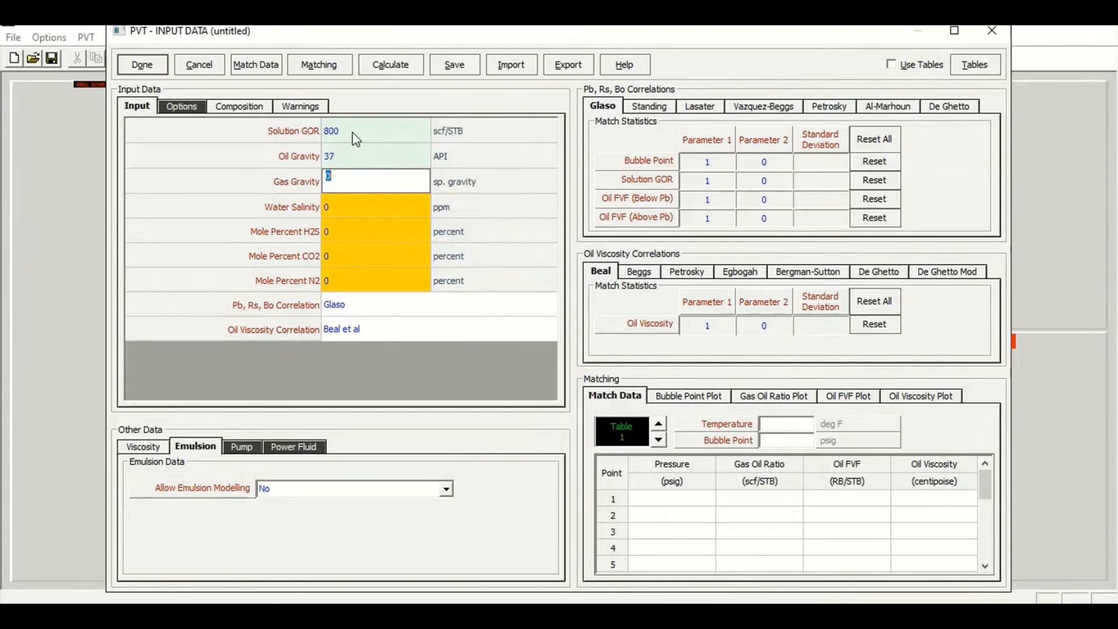
Set gas gravity to 0.76 and water salinity to 23000 ppm
type("0.76")
key("Return")
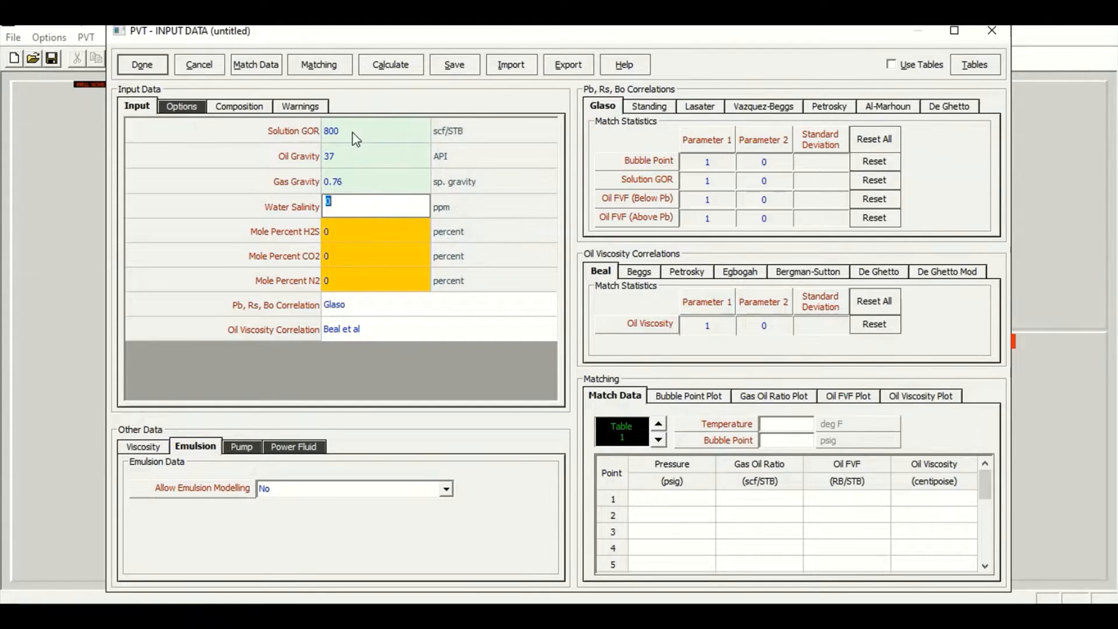
type("23000")
key("Return")
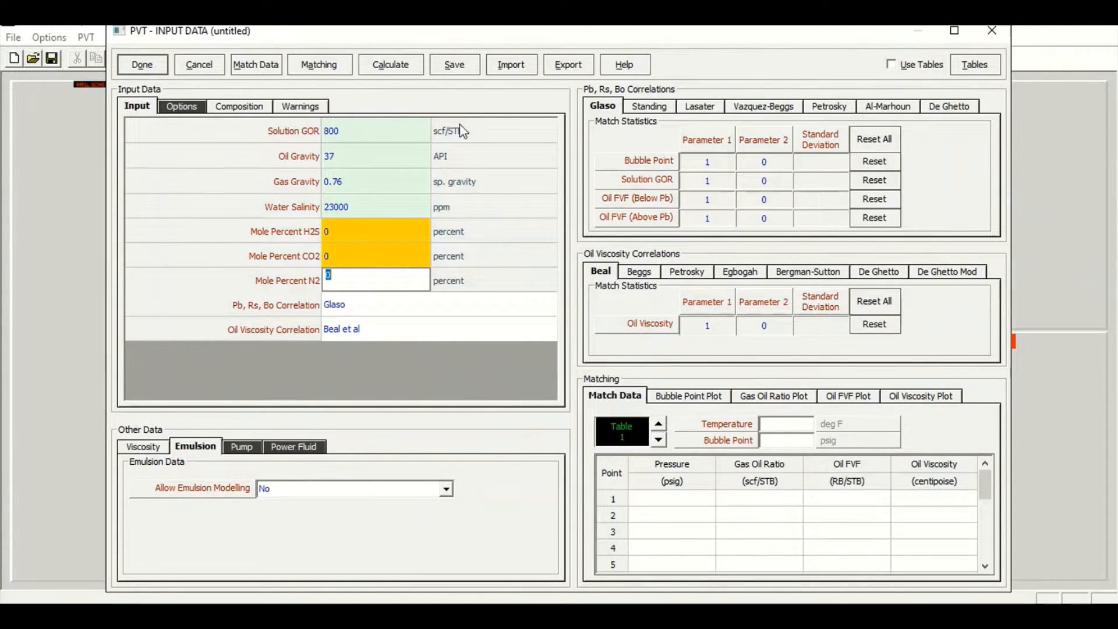
Open the PVT match data table and set temperature to 210 deg F and bubble point to 3500 psig
left_click(262, 67)
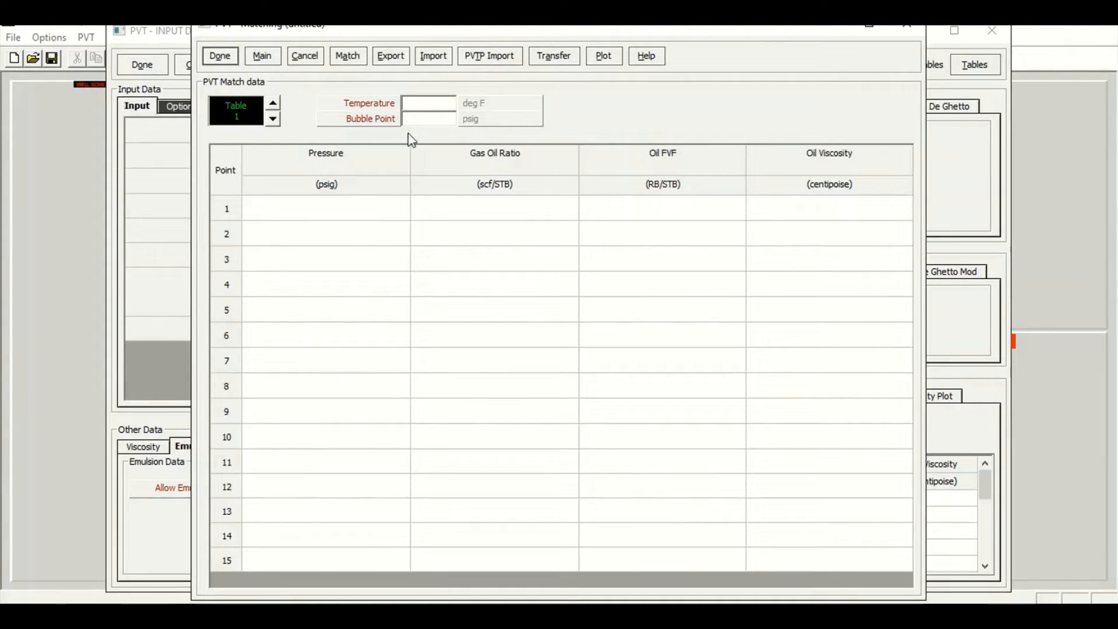
left_click_drag(390, 219, 862, 372)
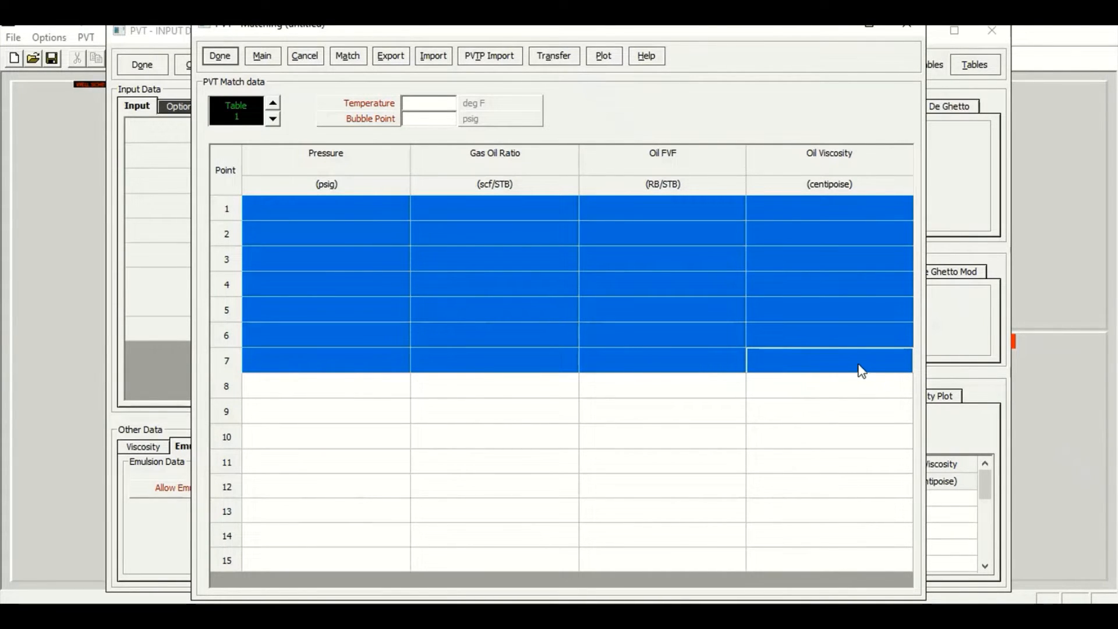
left_click(437, 101)
type("210")
key("Tab")
type("3500")
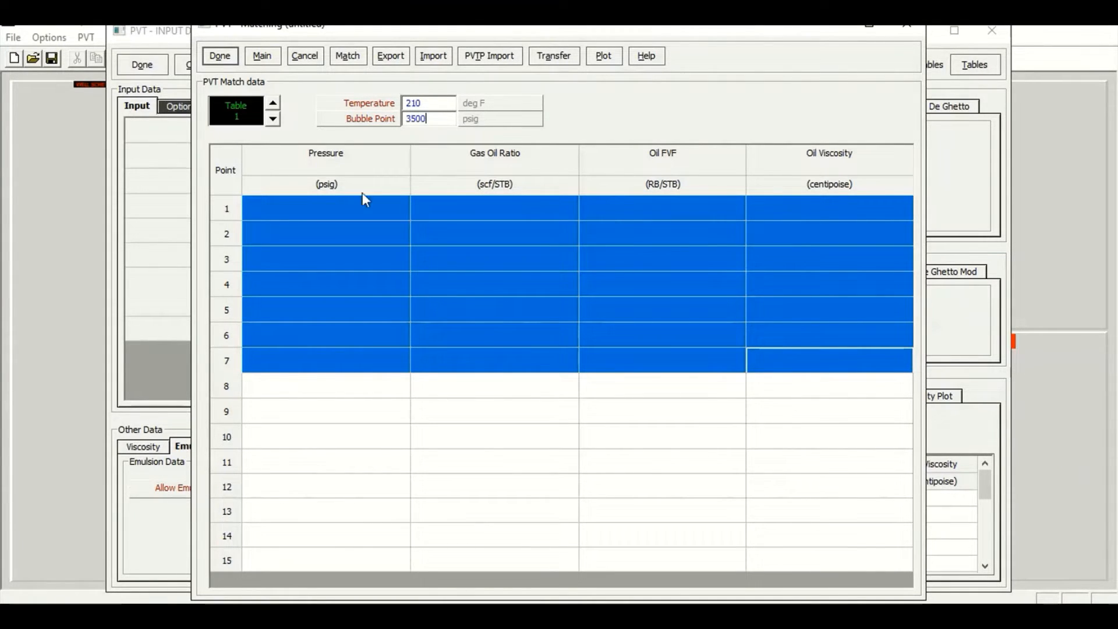
Enter match point 1: pressure 4000 psig, GOR 800 scf/STB, oil FVF 1.42, oil viscosity 0.364 cP
left_click(375, 212)
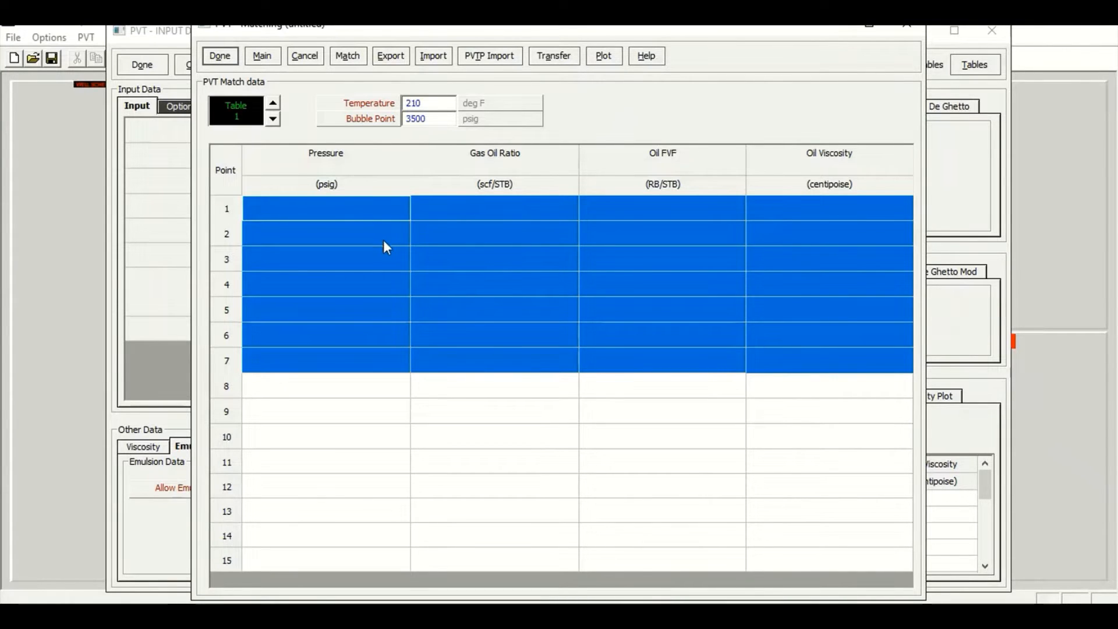
left_click(383, 240)
left_click(339, 239)
left_click(349, 217)
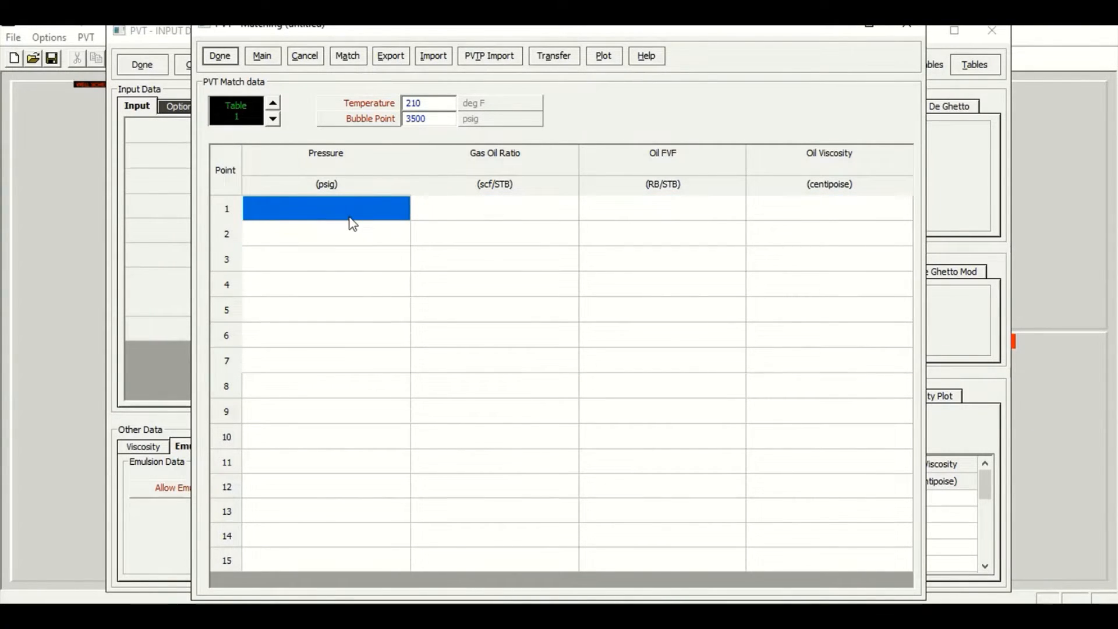
type("4000")
key("Tab")
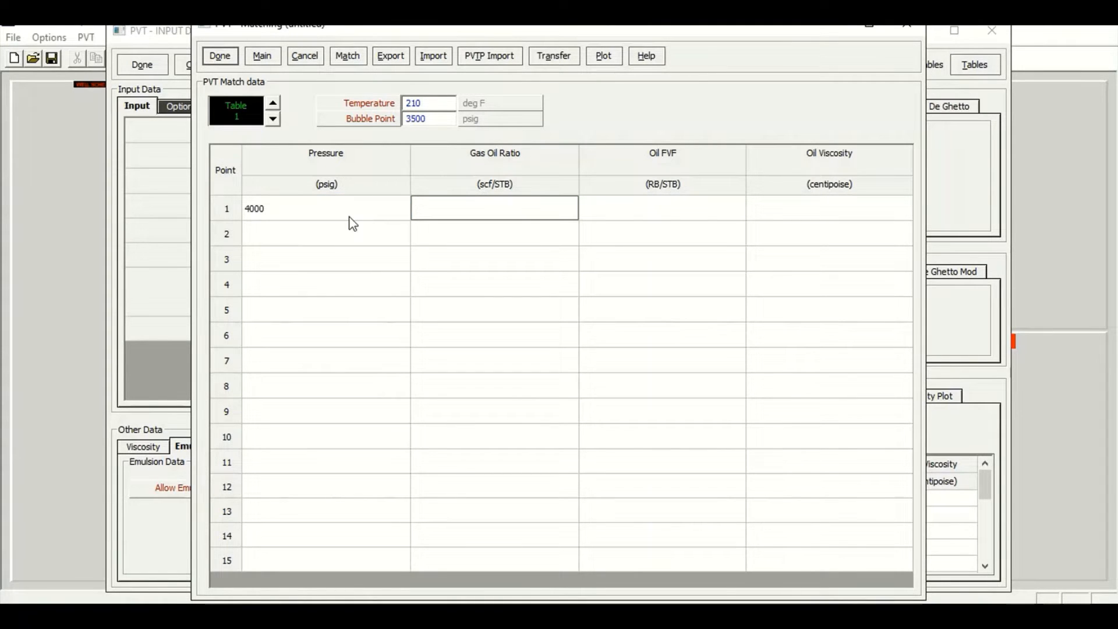
type("800")
key("Tab")
type("1.42")
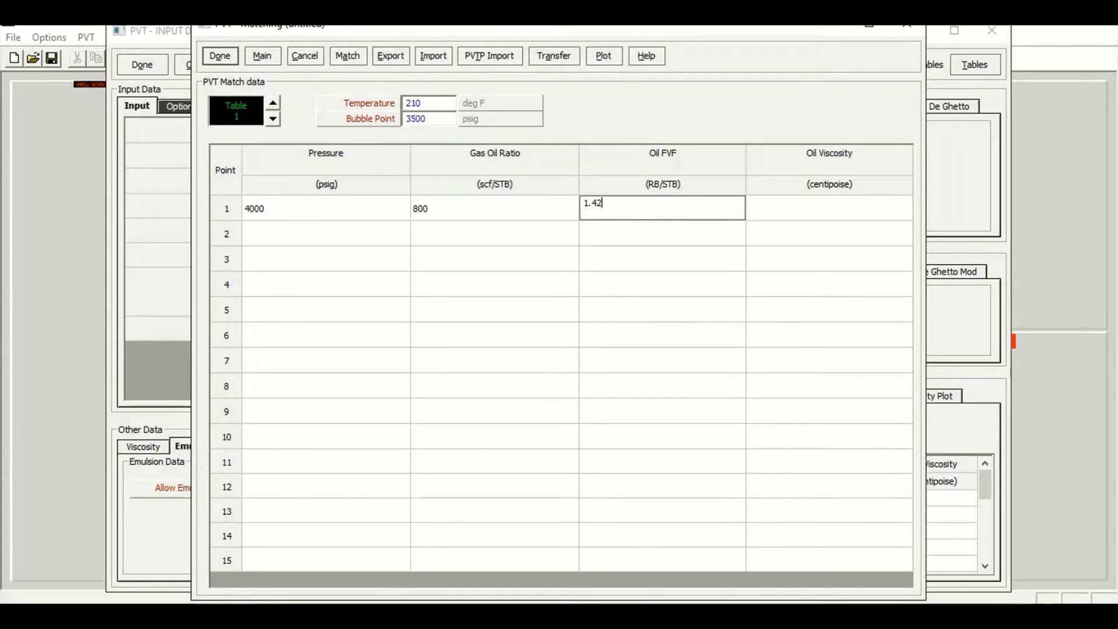
key("Tab")
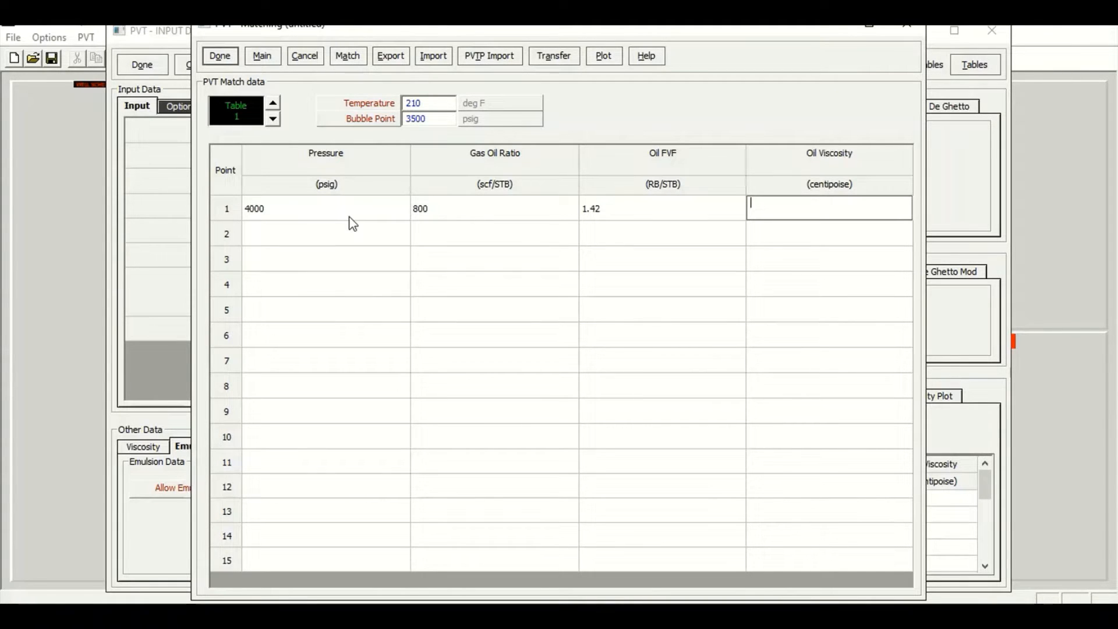
type("0.364")
Enter match point 2: pressure 3500 psig, GOR 800 scf/STB, oil FVF 1.432, oil viscosity 0.35 cP
left_click(285, 240)
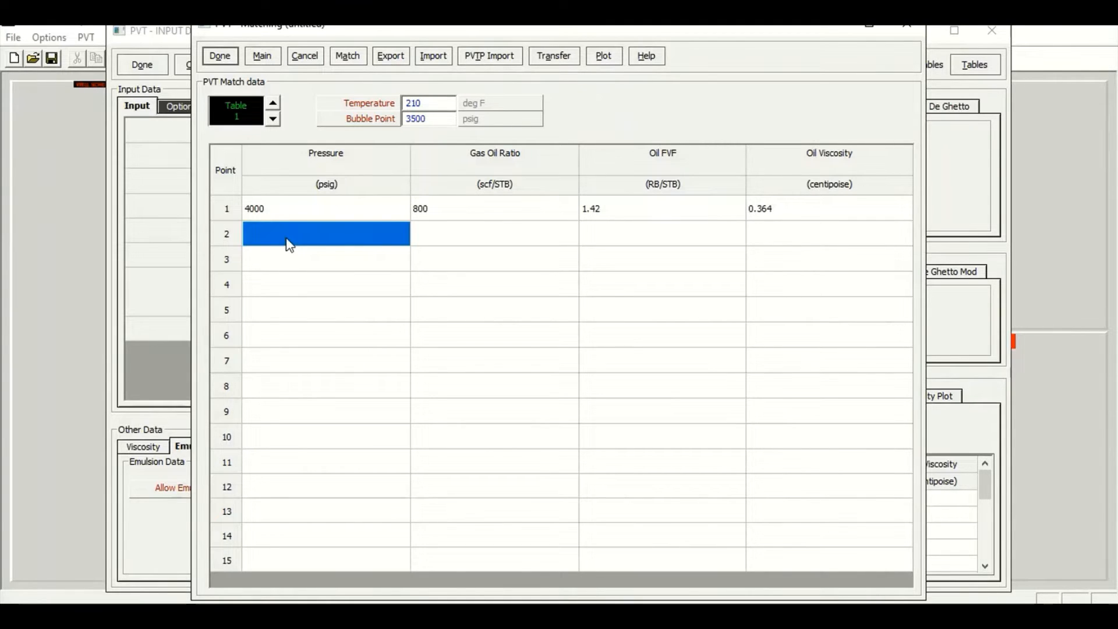
type("3500")
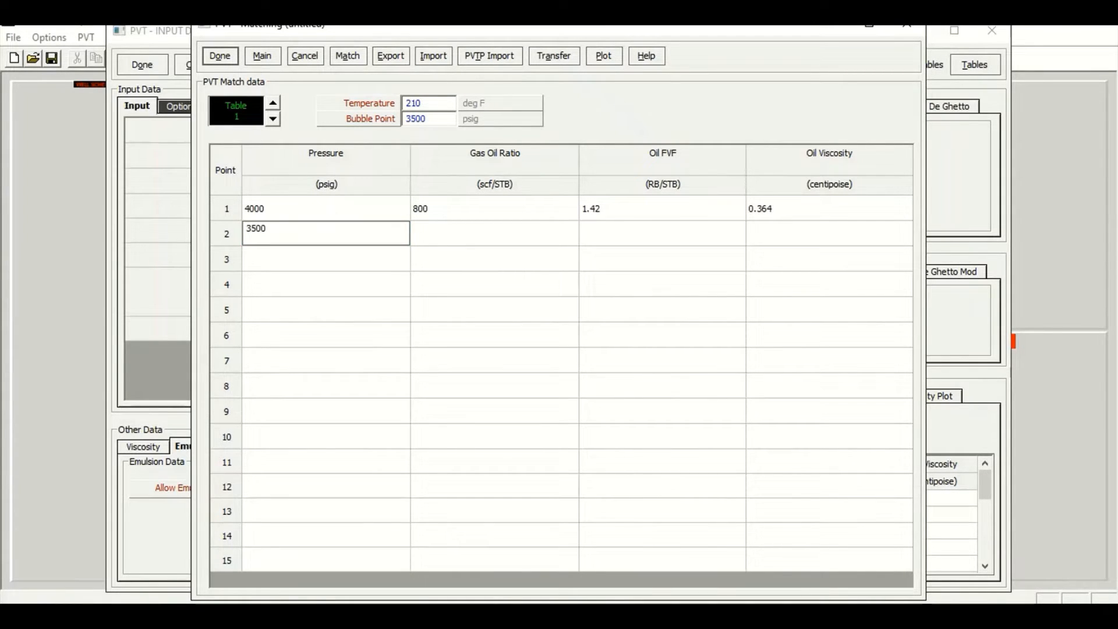
key("Tab")
type("800")
key("Tab")
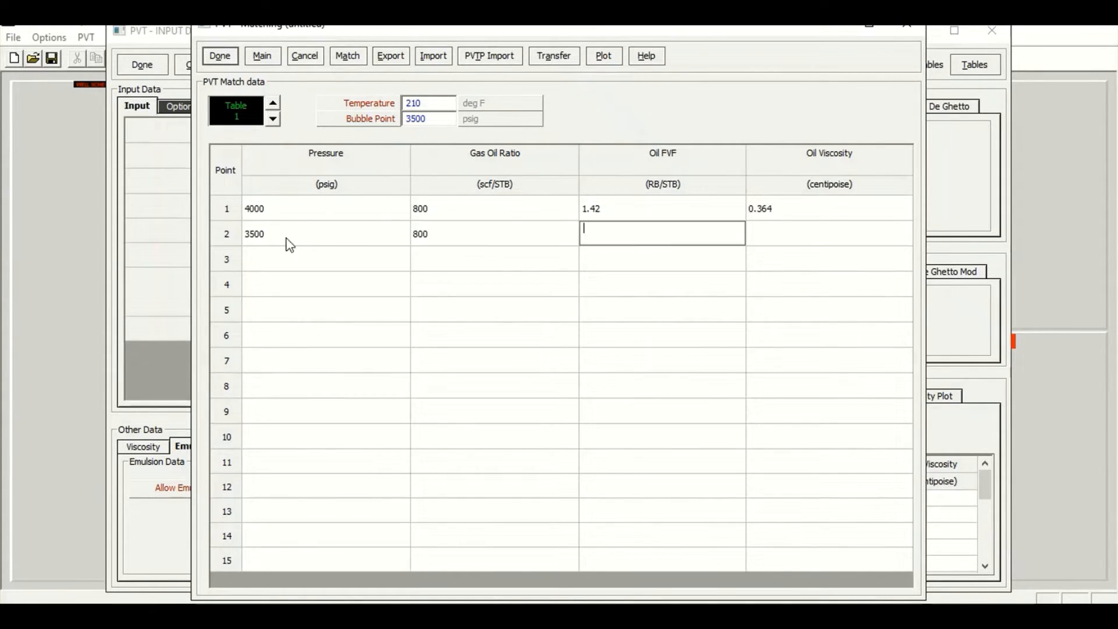
type("1.432")
key("Tab")
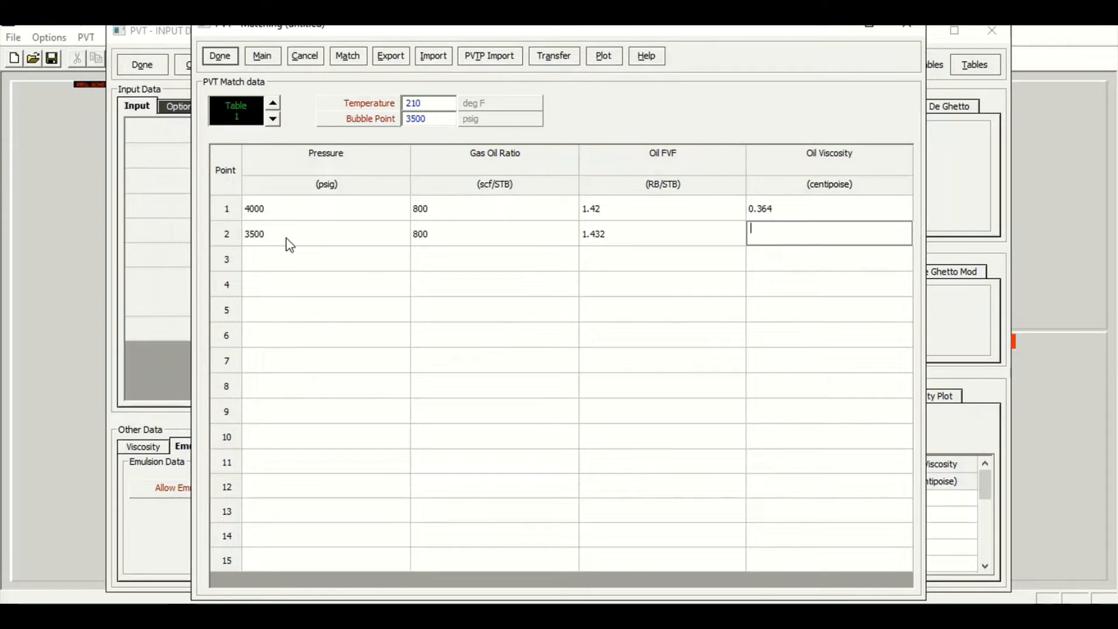
type("0.35")
key("Tab")
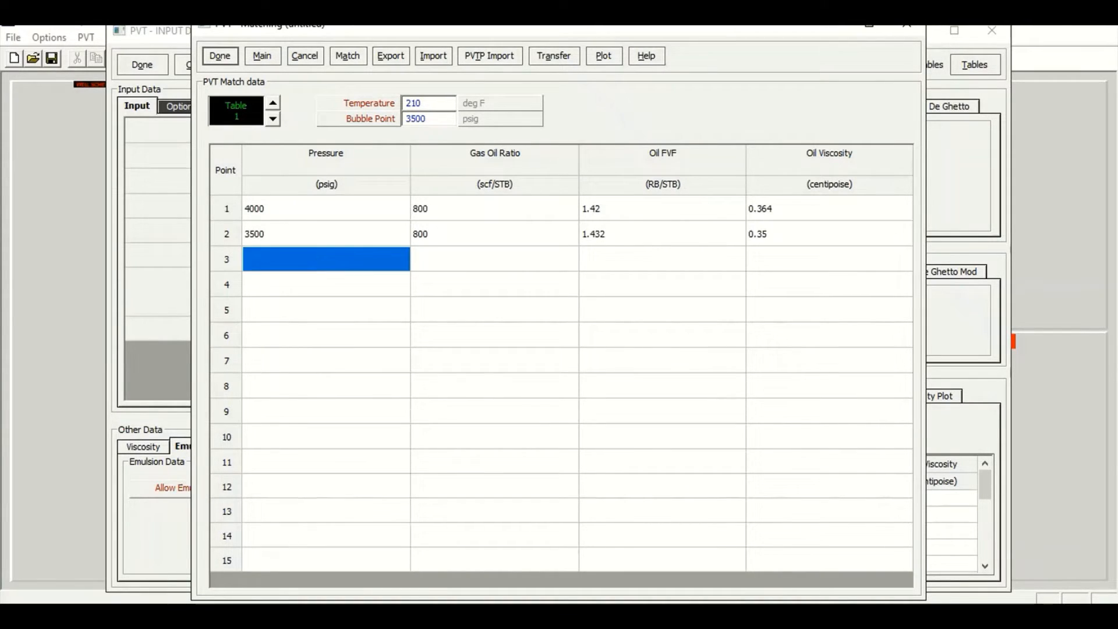
Enter match point 3: pressure 3000 psig, GOR 655 scf/STB, oil FVF 1.352, oil viscosity 0.403 cP
type("3000")
key("Tab")
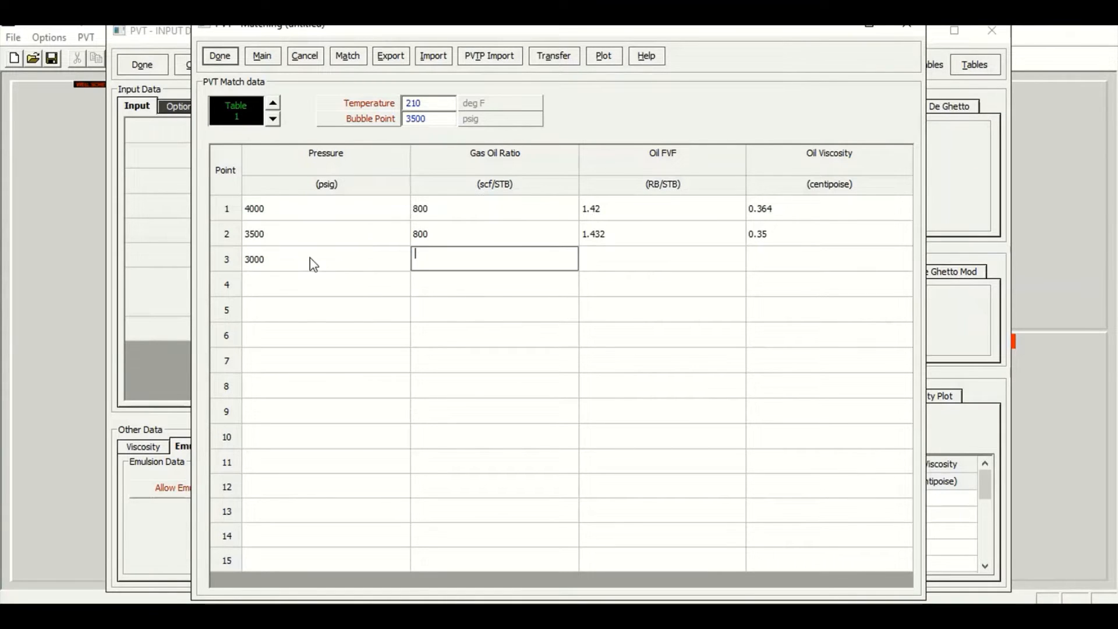
type("655")
key("Tab")
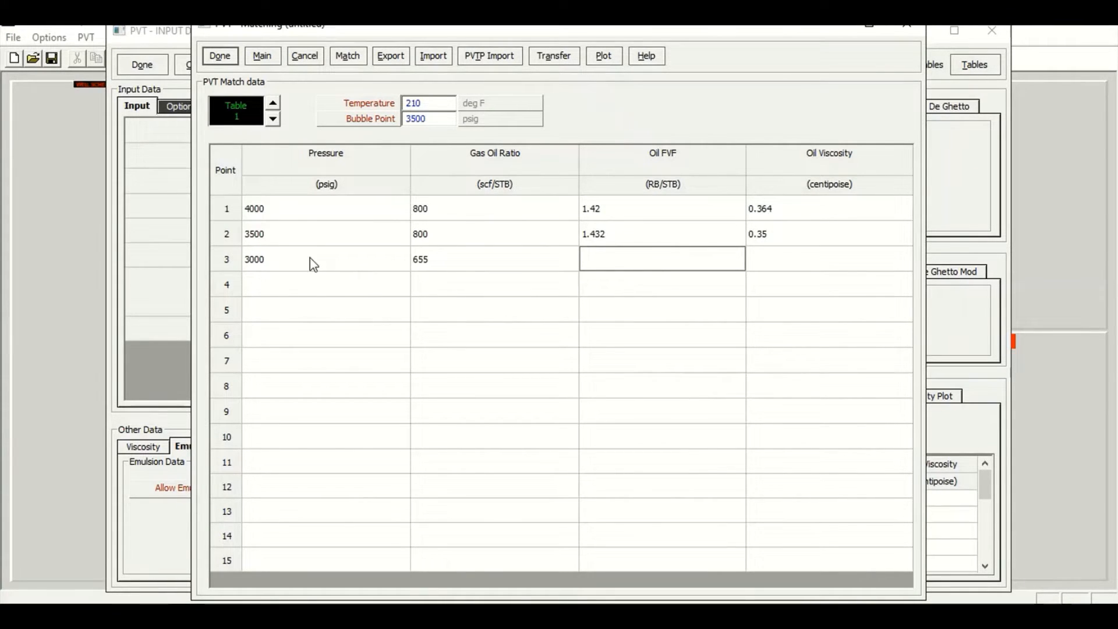
type("1.352")
key("Tab")
type("0.405")
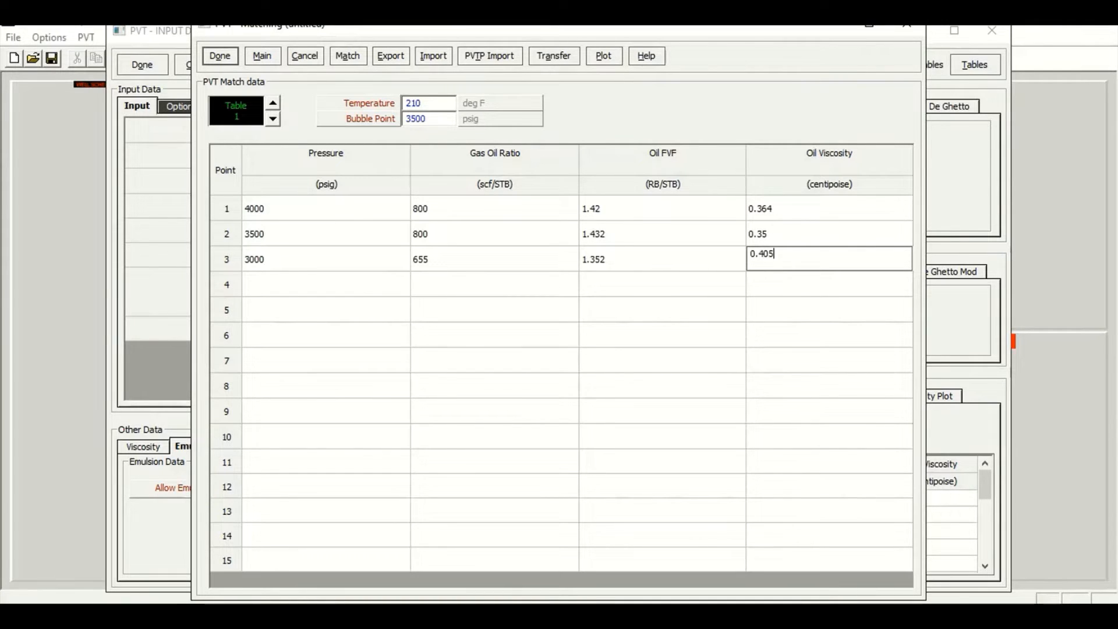
key("BackSpace")
type("3")
key("Tab")
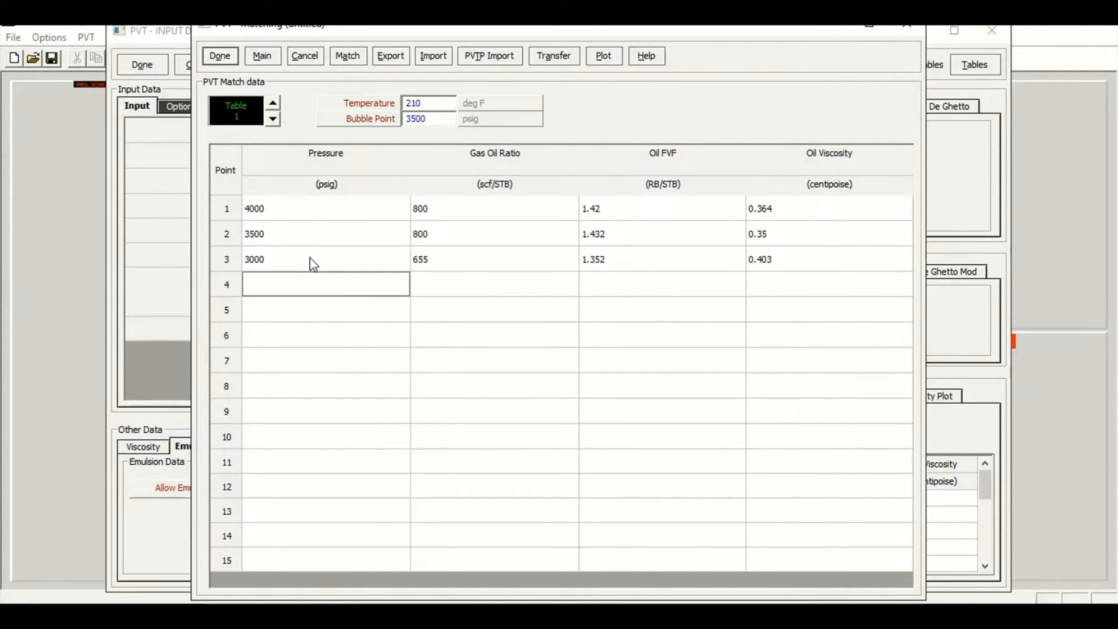
Enter match point 4: pressure 2400 psig, GOR 500 scf/STB, oil FVF 1.273, oil viscosity 0.48 cP
type("2400")
key("Tab")
type("500")
key("Tab")
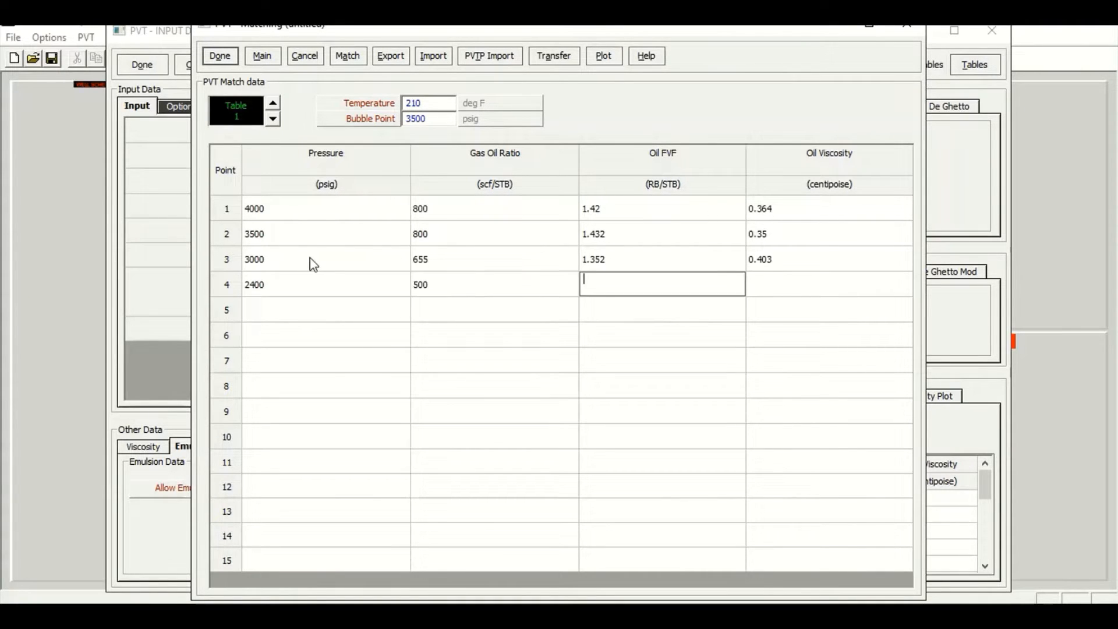
type("1.273")
key("Tab")
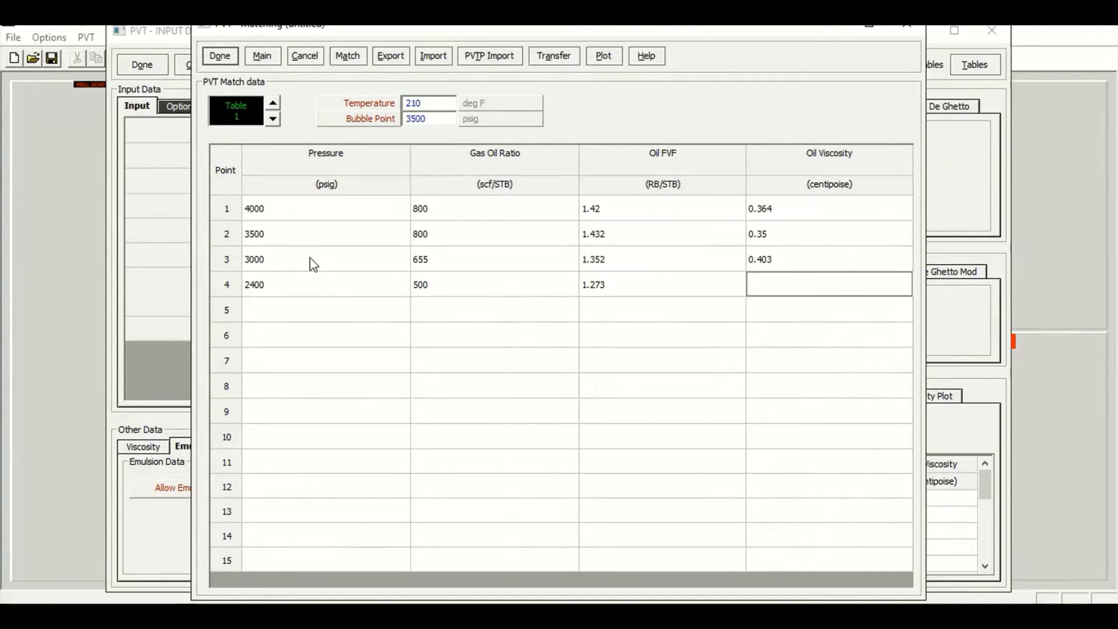
type("0.48")
Enter match point 5: pressure 1000 psig, GOR 190 scf/STB, oil FVF 1.12, oil viscosity 0.7205 cP
key("Down")
key("Left")
key("Left")
key("Left")
type("1000")
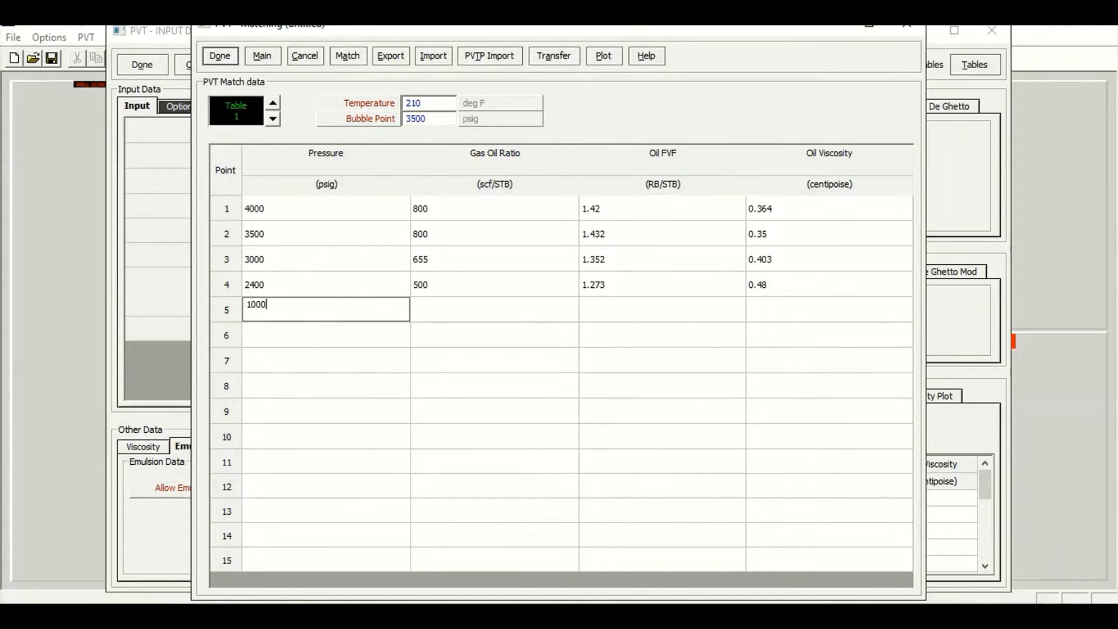
key("Right")
type("1")
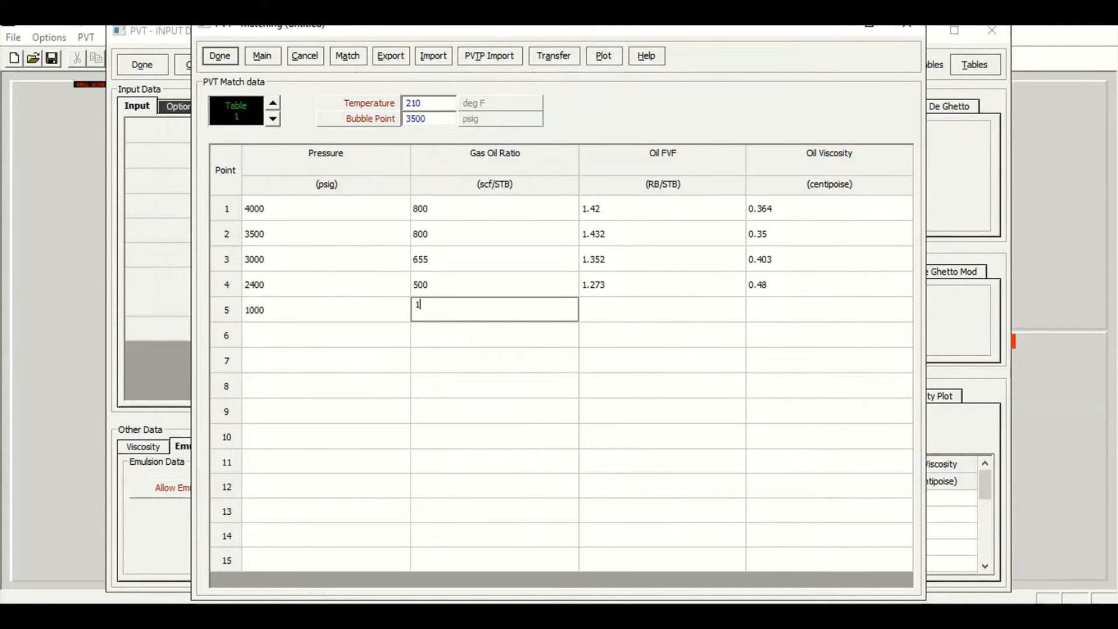
type("90")
key("Right")
type("1.12")
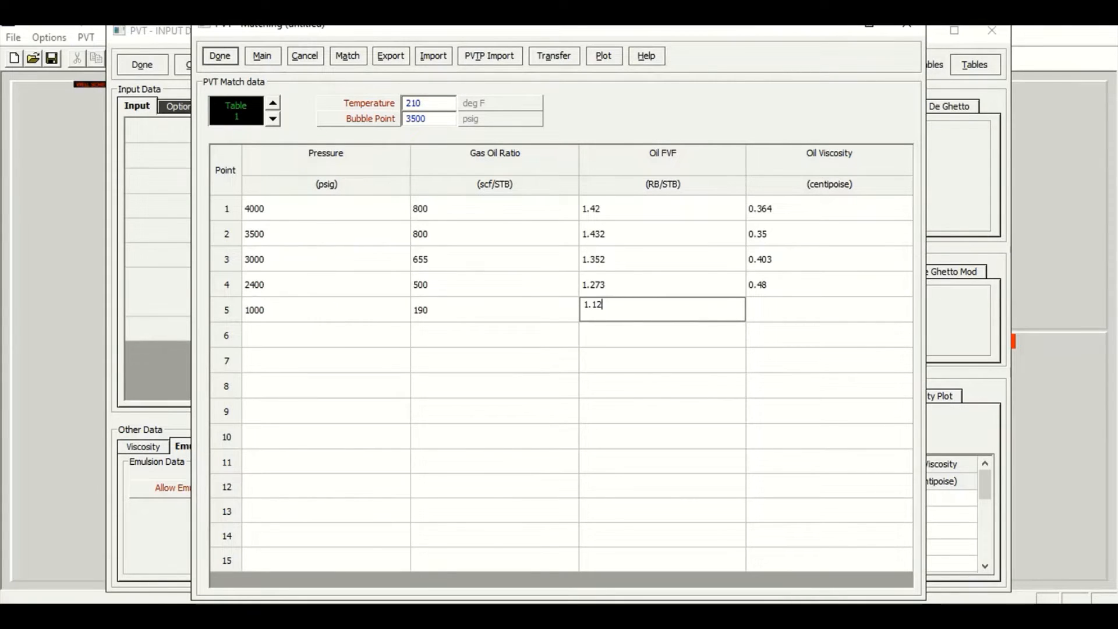
key("Right")
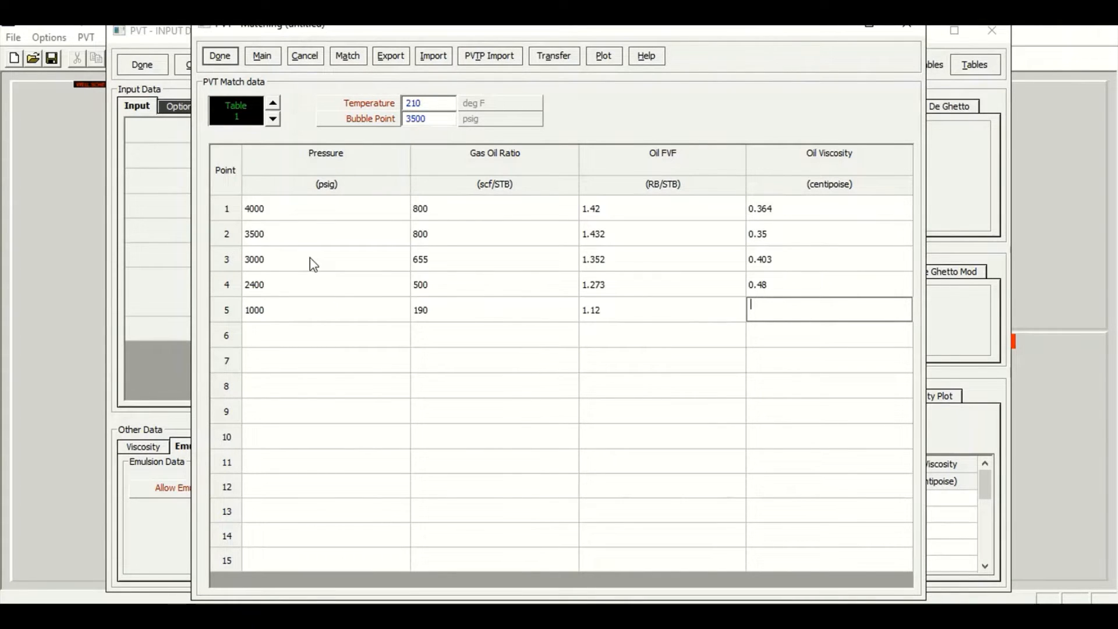
type("0.7205")
left_click(809, 351)
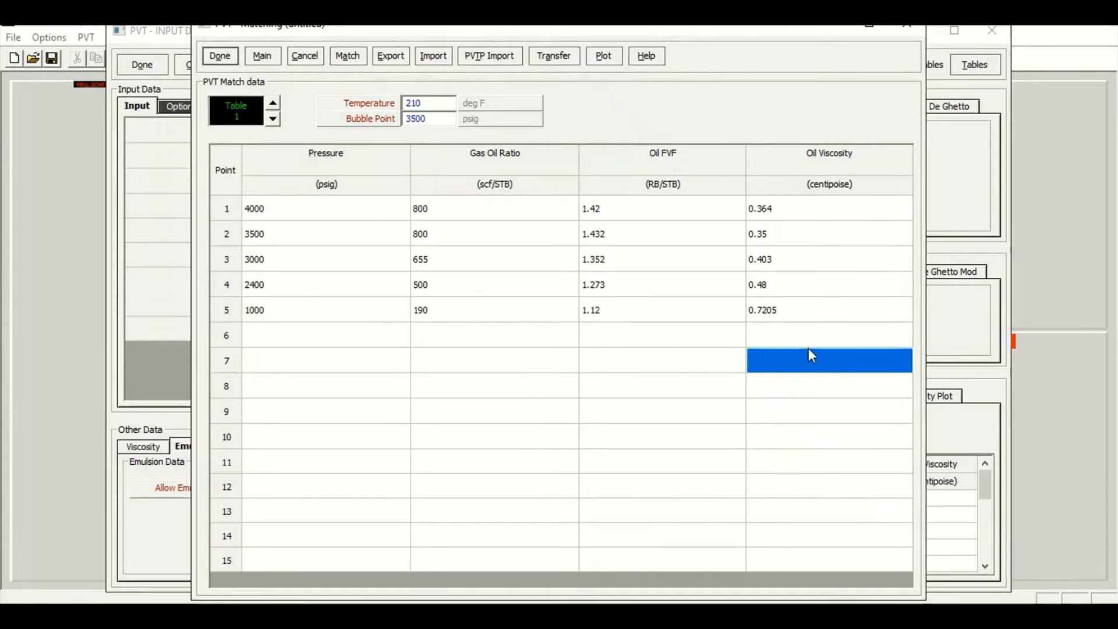
Open the matching window and run Match All to fit all correlations to the match data
left_click(356, 57)
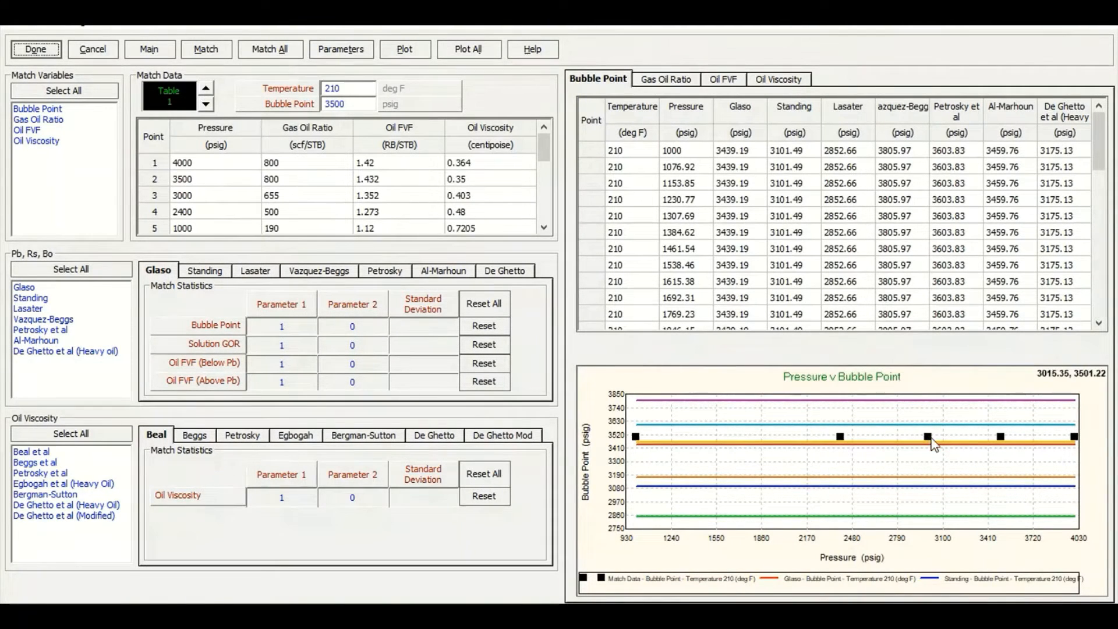
left_click(285, 48)
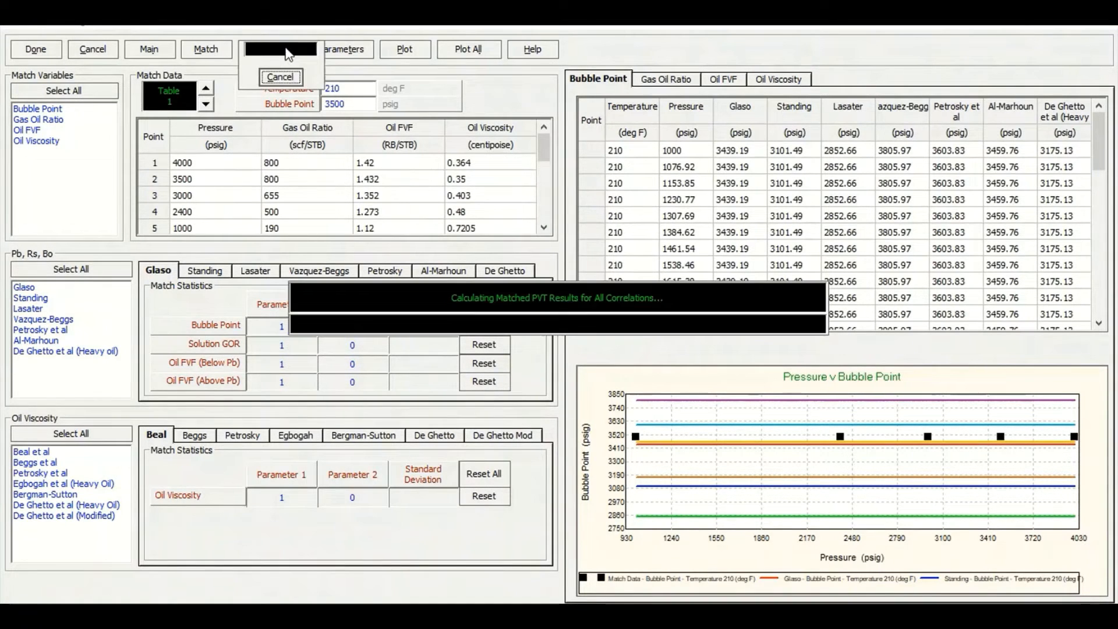
Review the matched correlation parameters and standard deviations for all bubble point, GOR, oil FVF and viscosity correlations
left_click(618, 350)
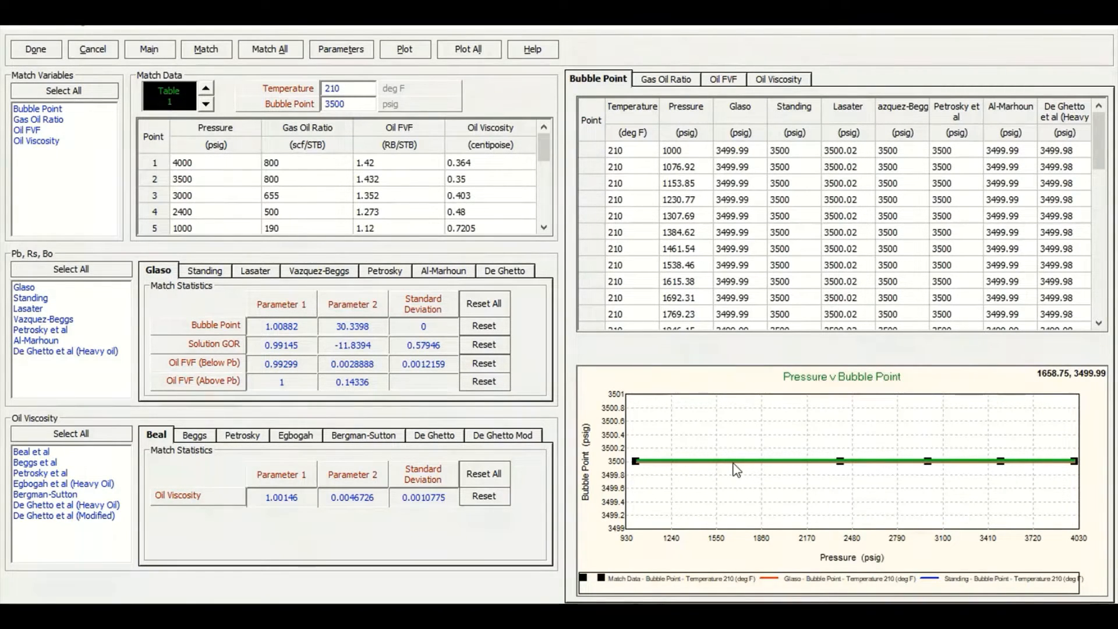
left_click(348, 51)
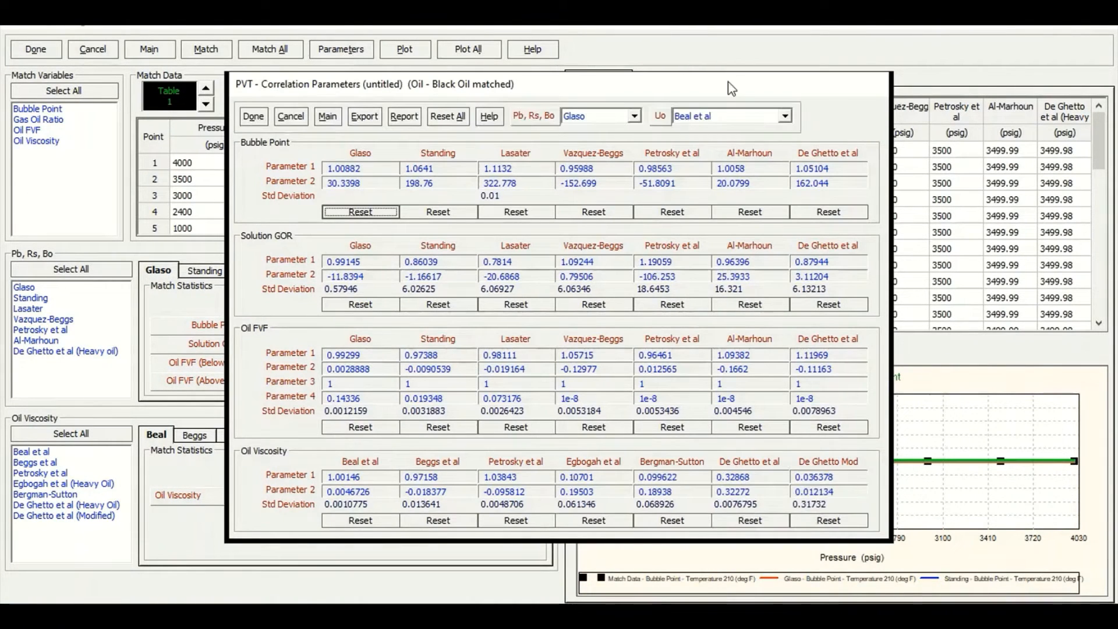
left_click_drag(729, 83, 773, 123)
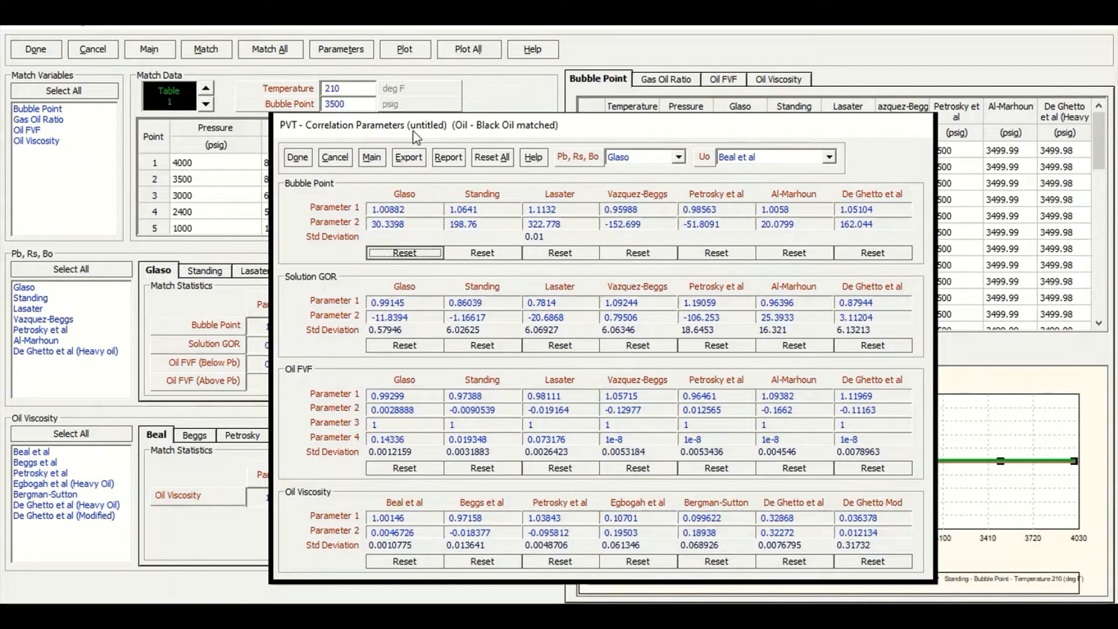
left_click_drag(413, 130, 430, 124)
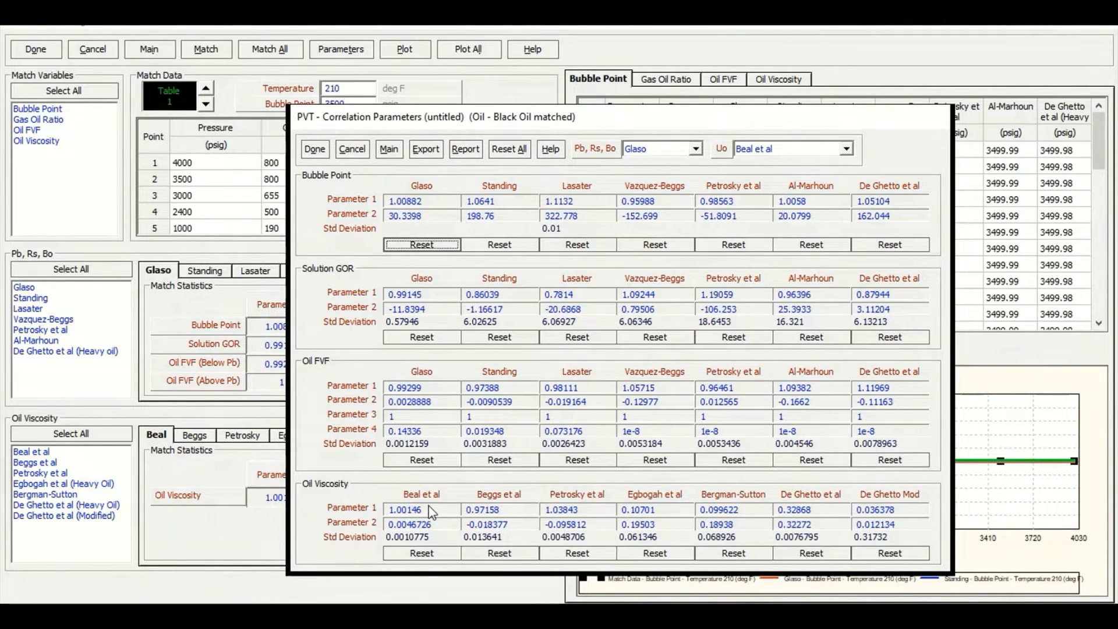
left_click(320, 154)
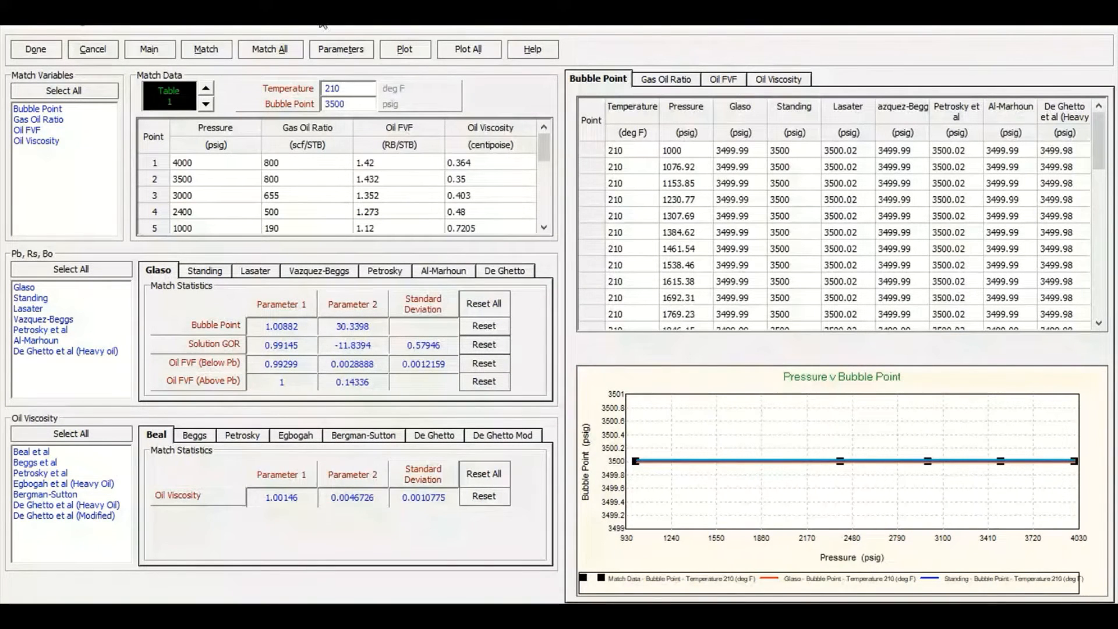
Plot the measured and calculated gas-oil ratio against pressure for the 210 °F match data and zoom to compare them
left_click(406, 49)
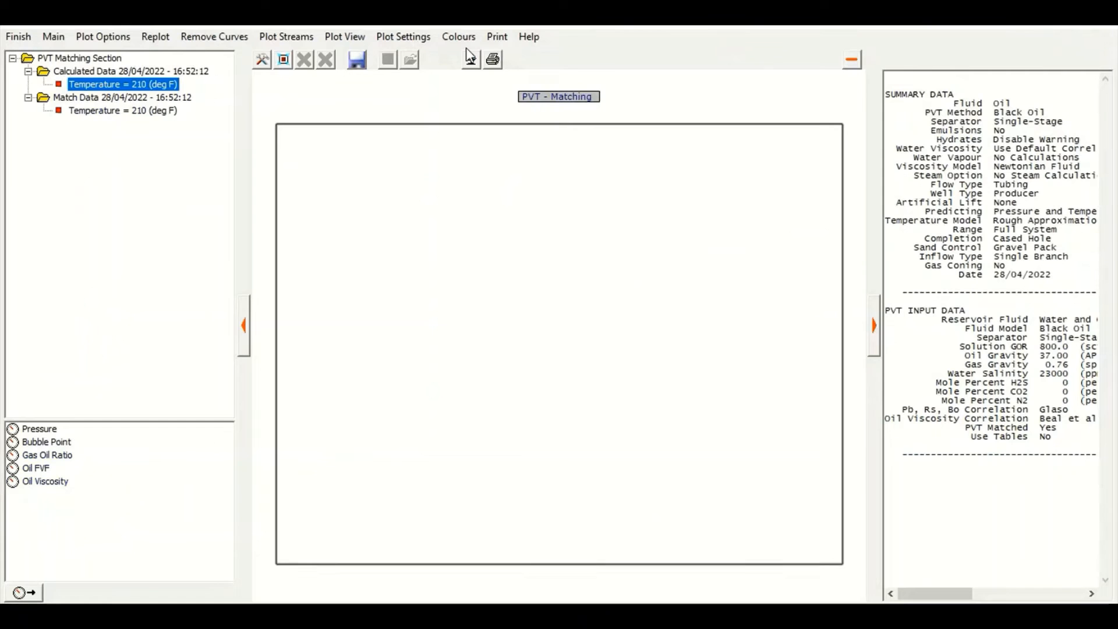
left_click(117, 113)
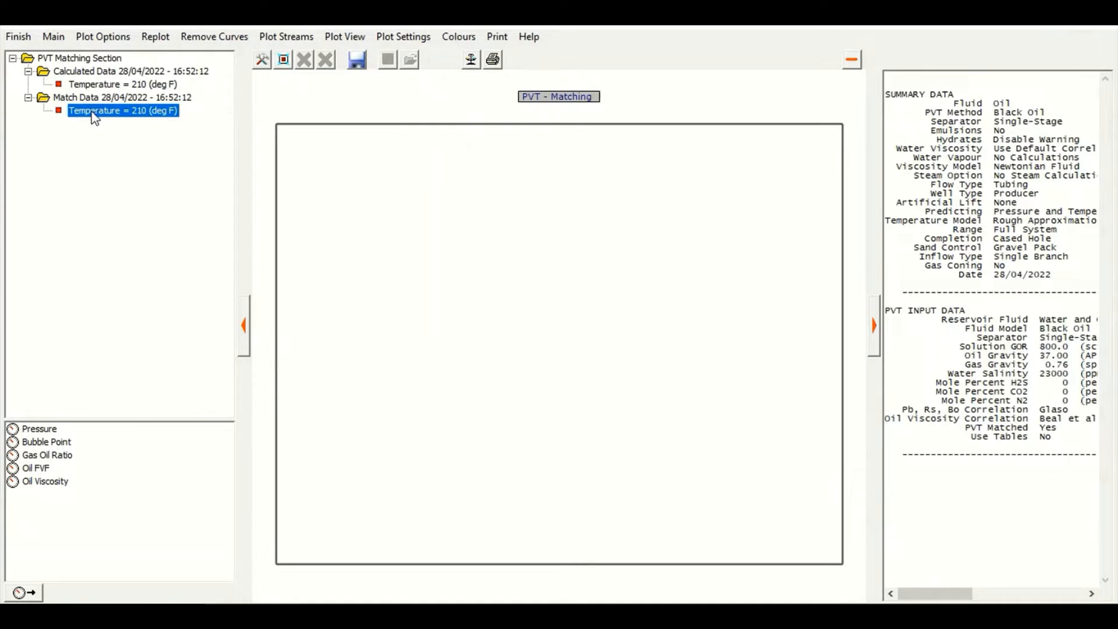
left_click(64, 458)
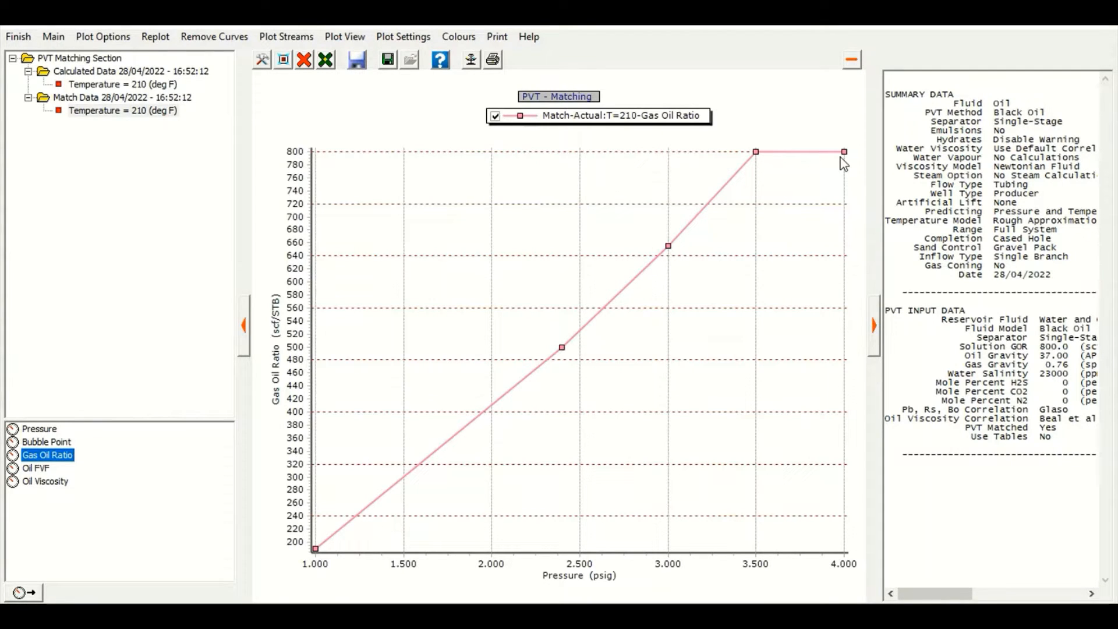
left_click(124, 87)
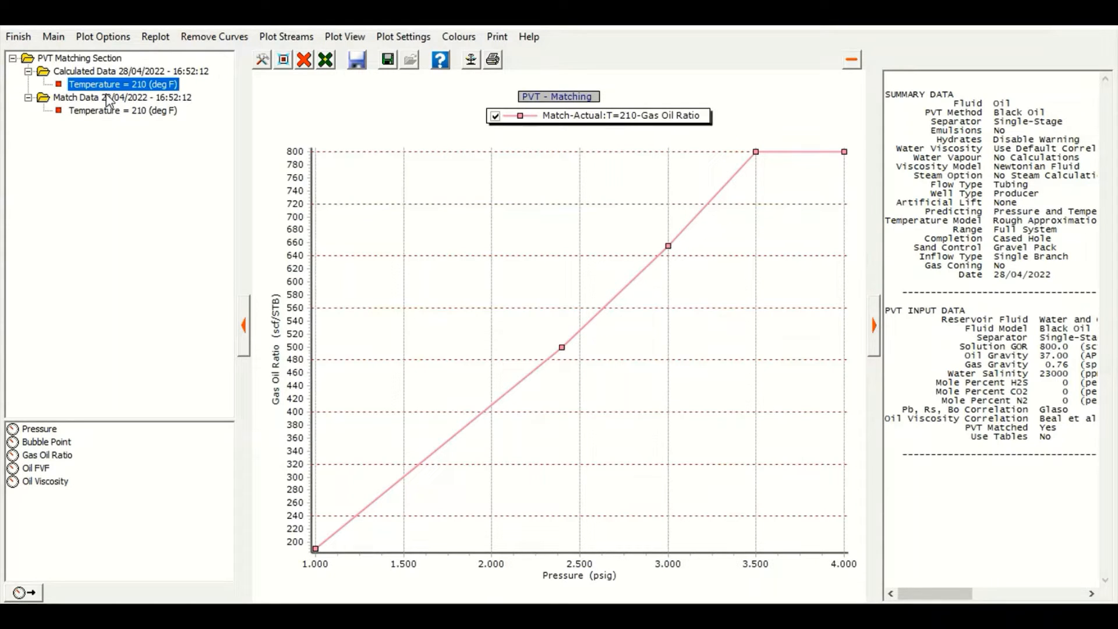
left_click(68, 457)
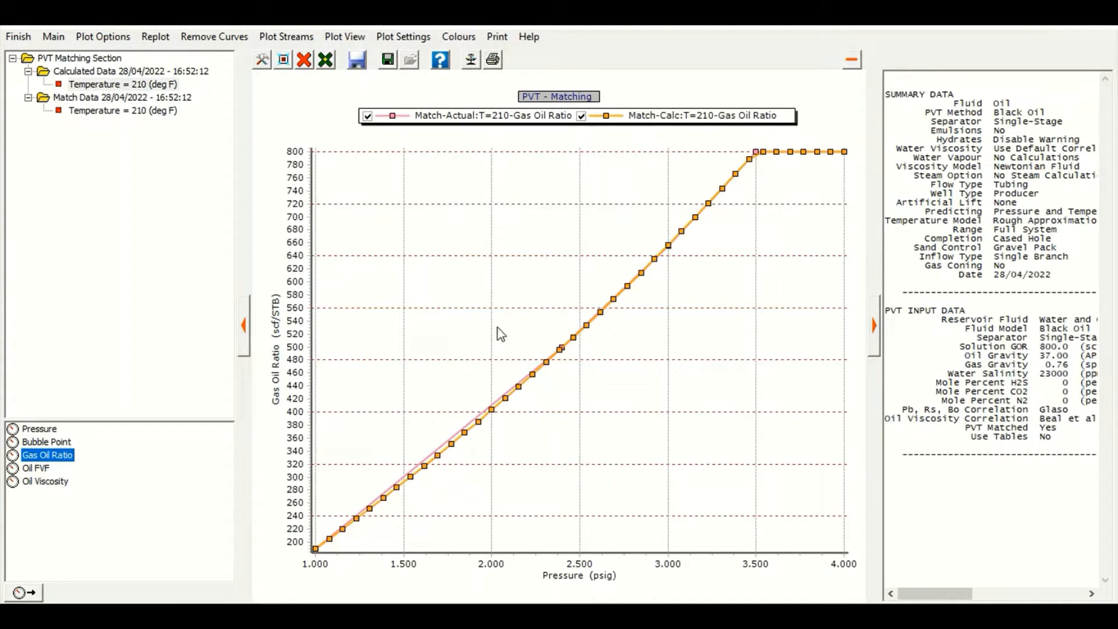
left_click_drag(349, 336, 562, 540)
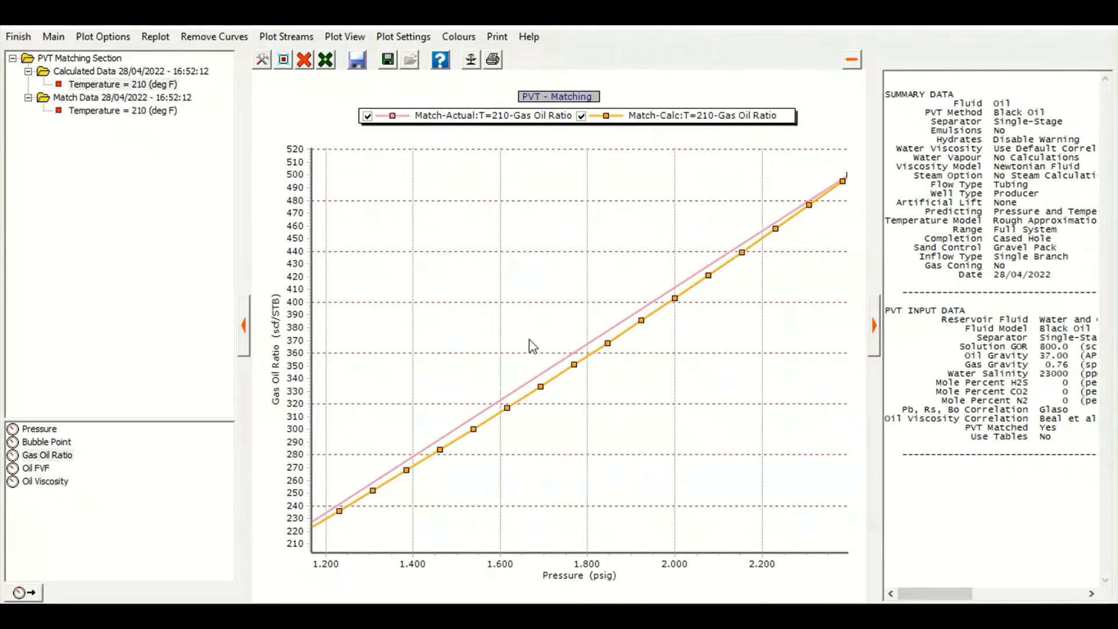
left_click(284, 60)
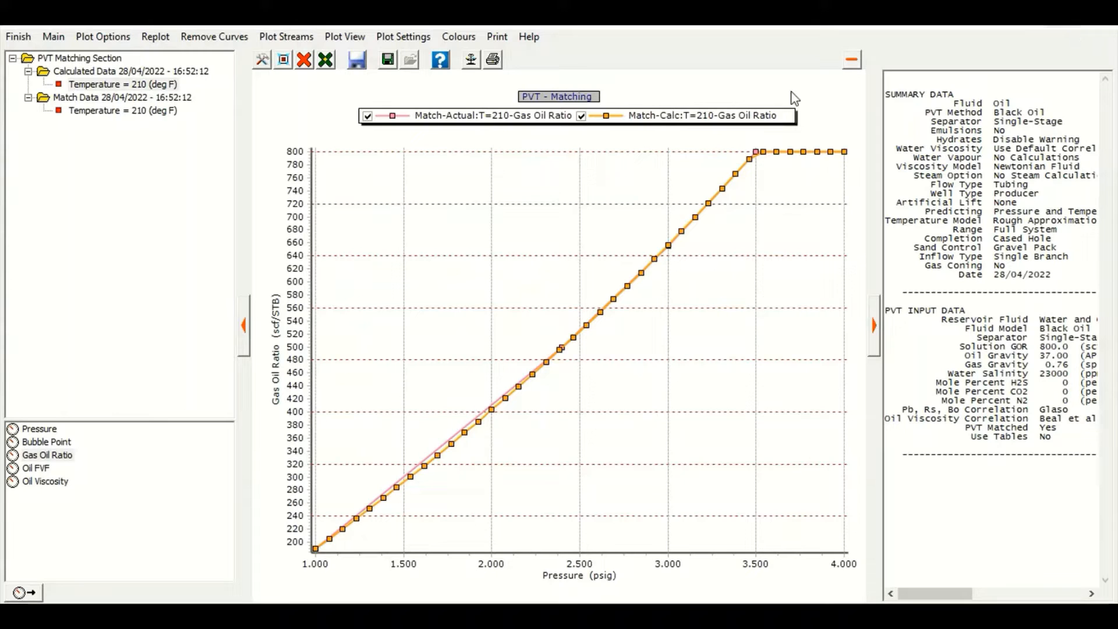
left_click(53, 36)
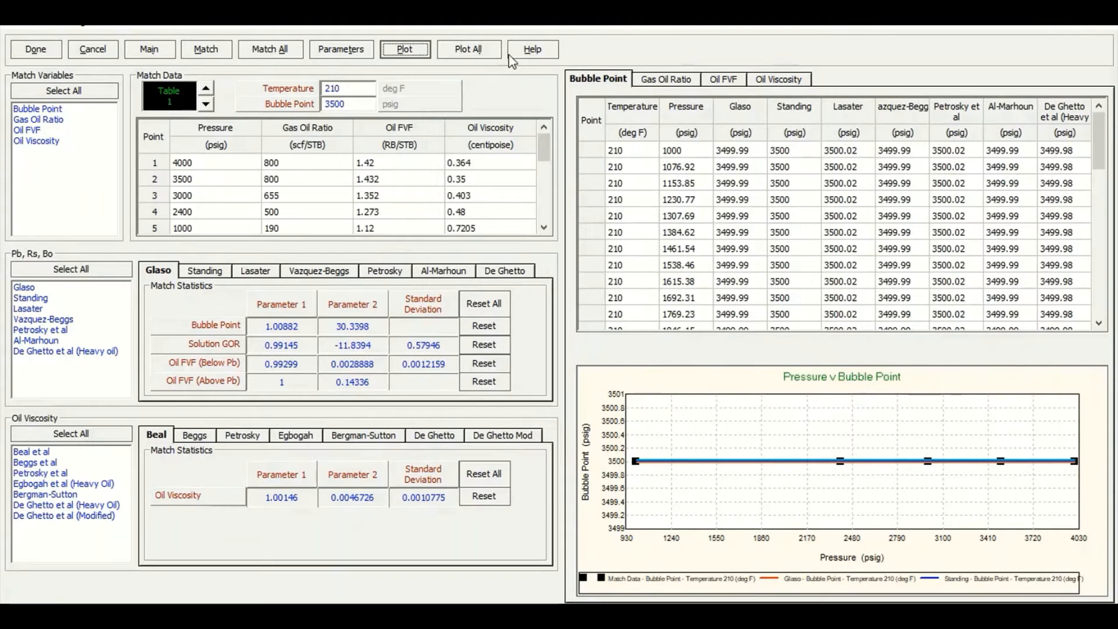
Plot all correlations against the match data and compare the gas-oil ratio, oil FVF and oil viscosity curves
left_click(468, 51)
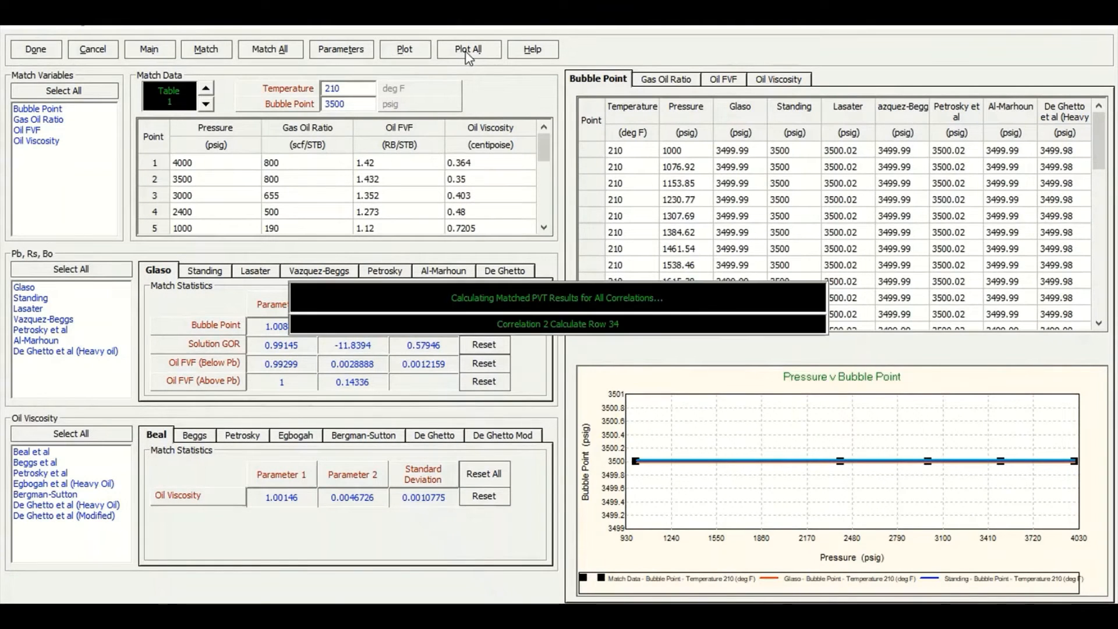
left_click(1001, 24)
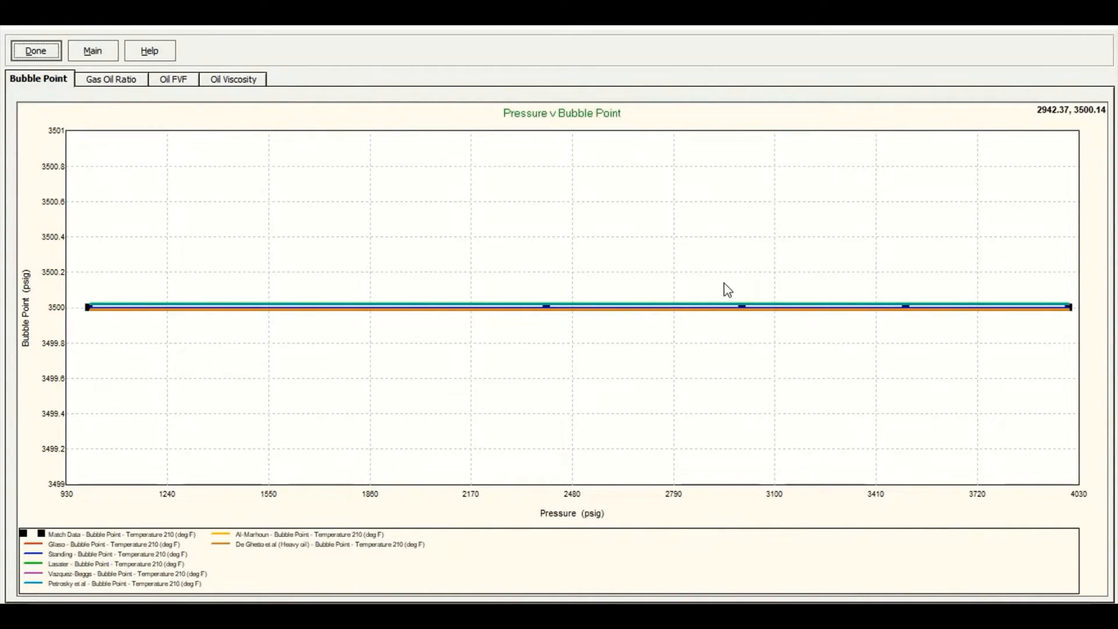
left_click(135, 82)
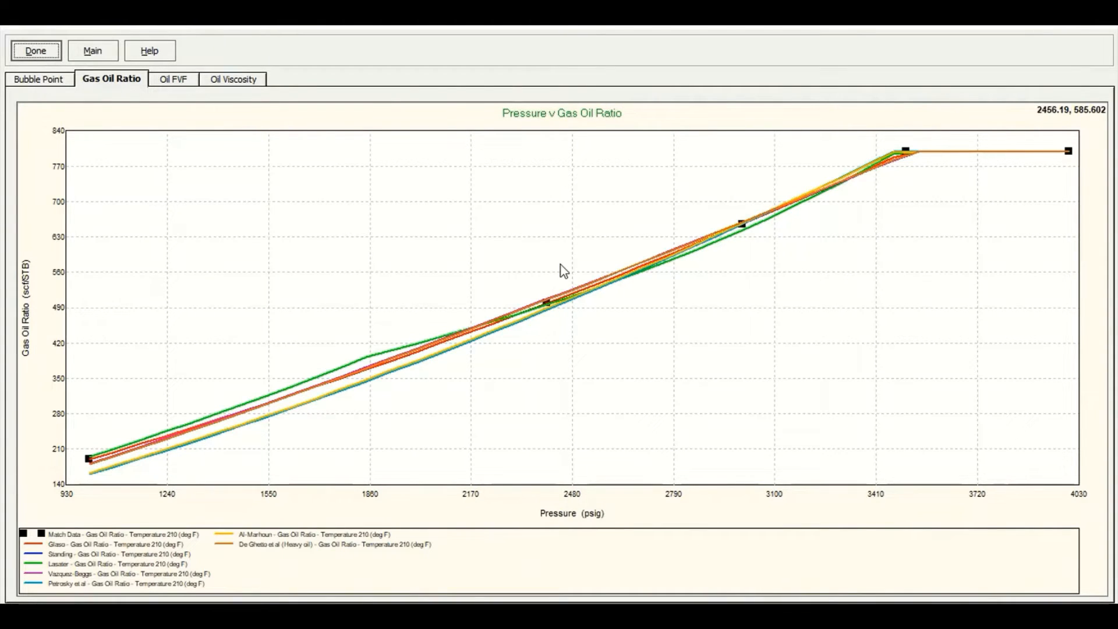
left_click_drag(498, 246, 591, 359)
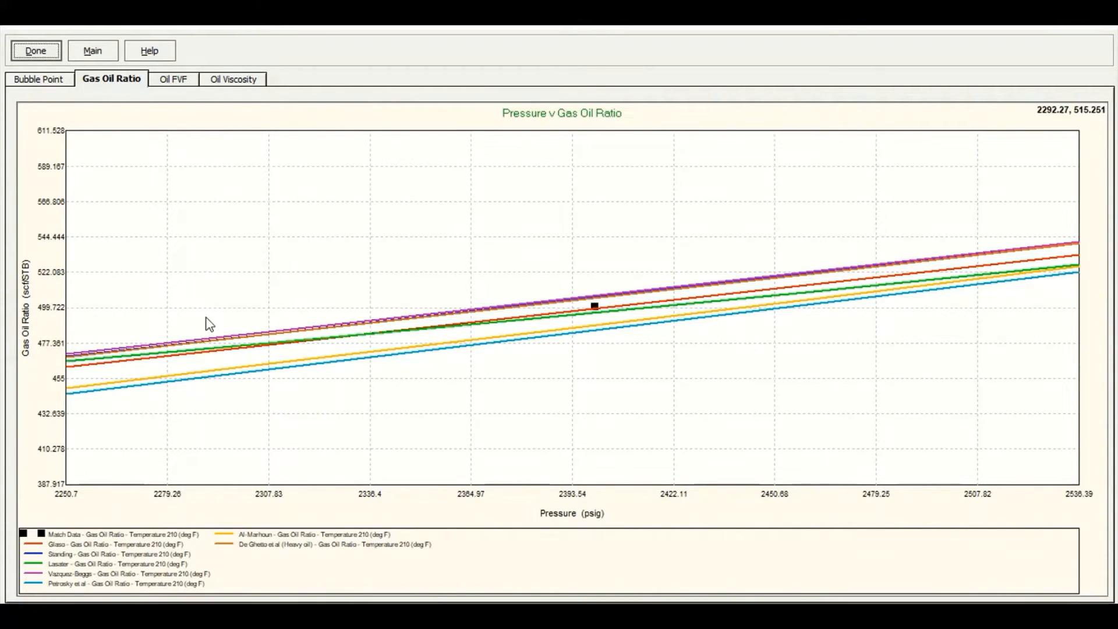
left_click(174, 79)
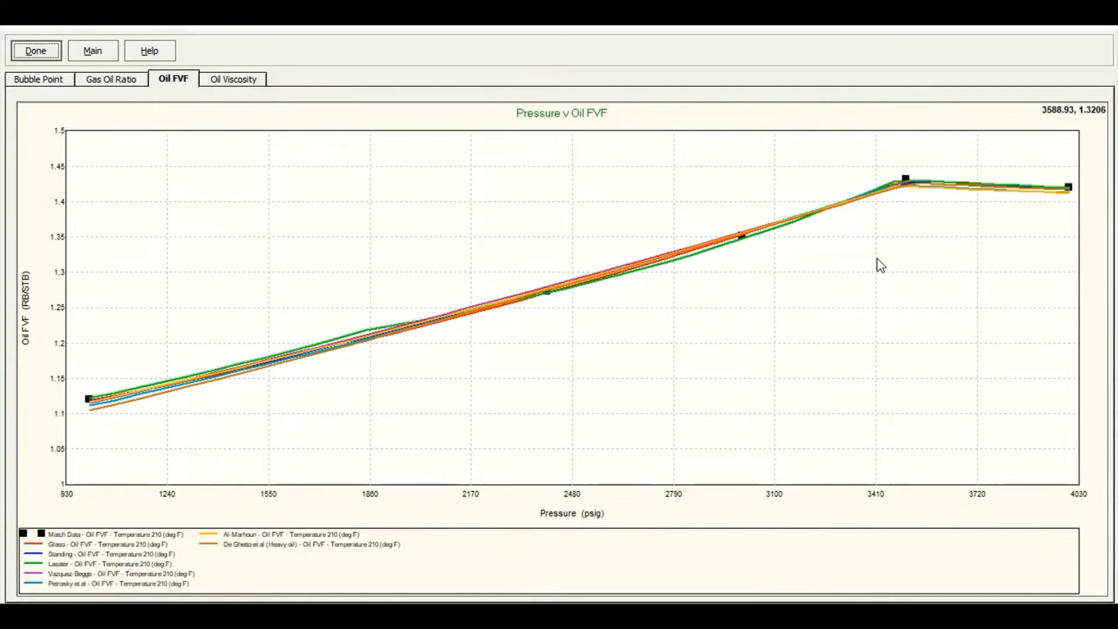
left_click(223, 82)
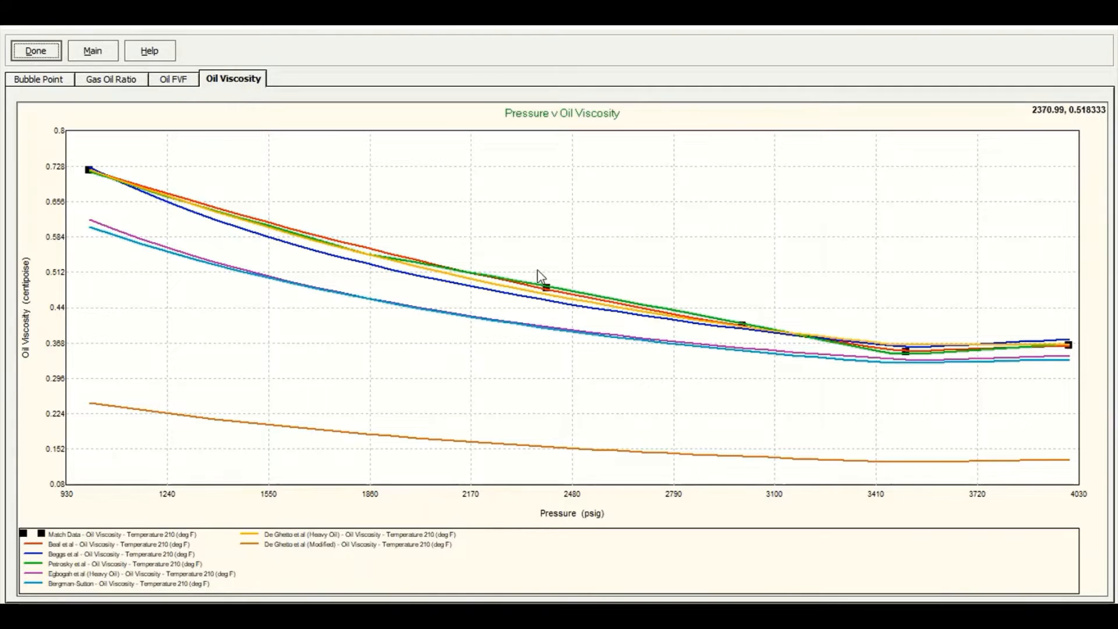
left_click_drag(538, 270, 562, 312)
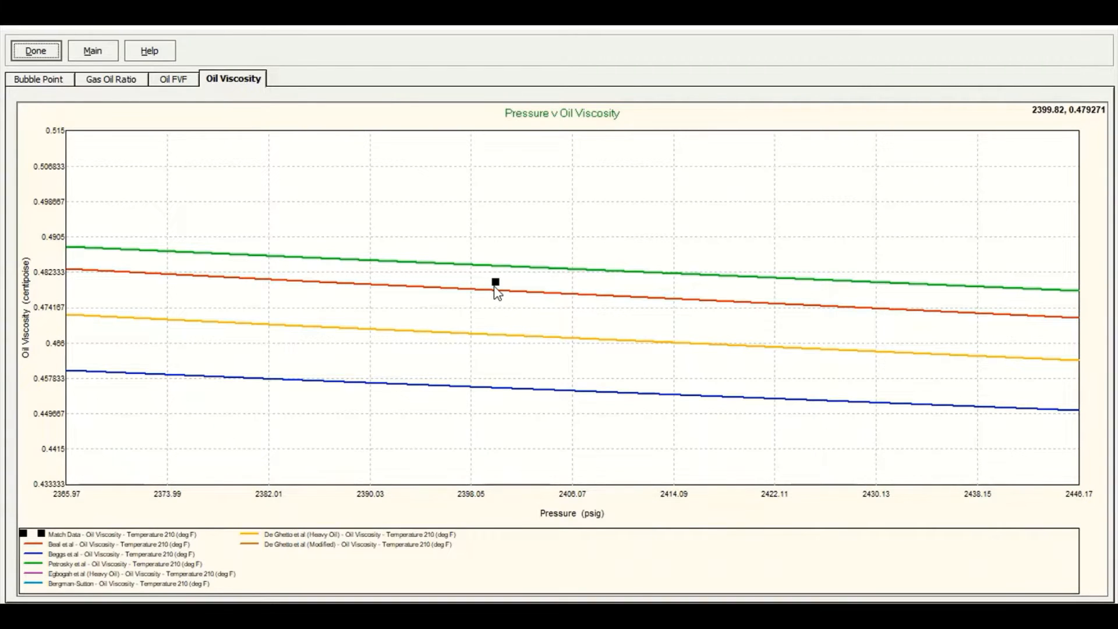
left_click(38, 56)
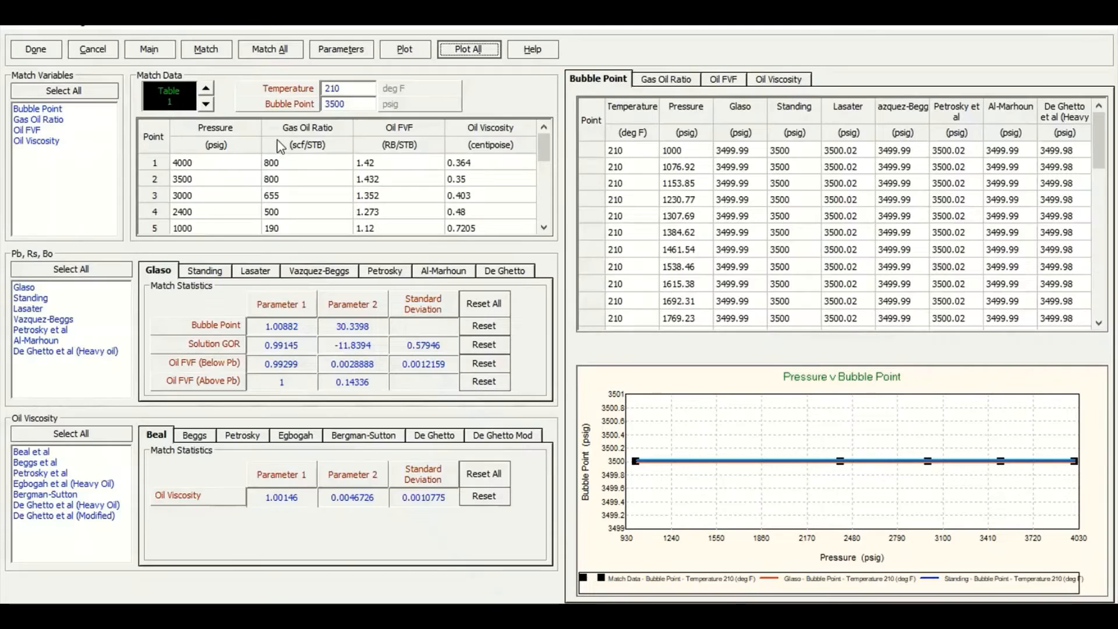
Rerun Match All on the correlations and exit the PVT matching and input data screens to the main summary
left_click(271, 56)
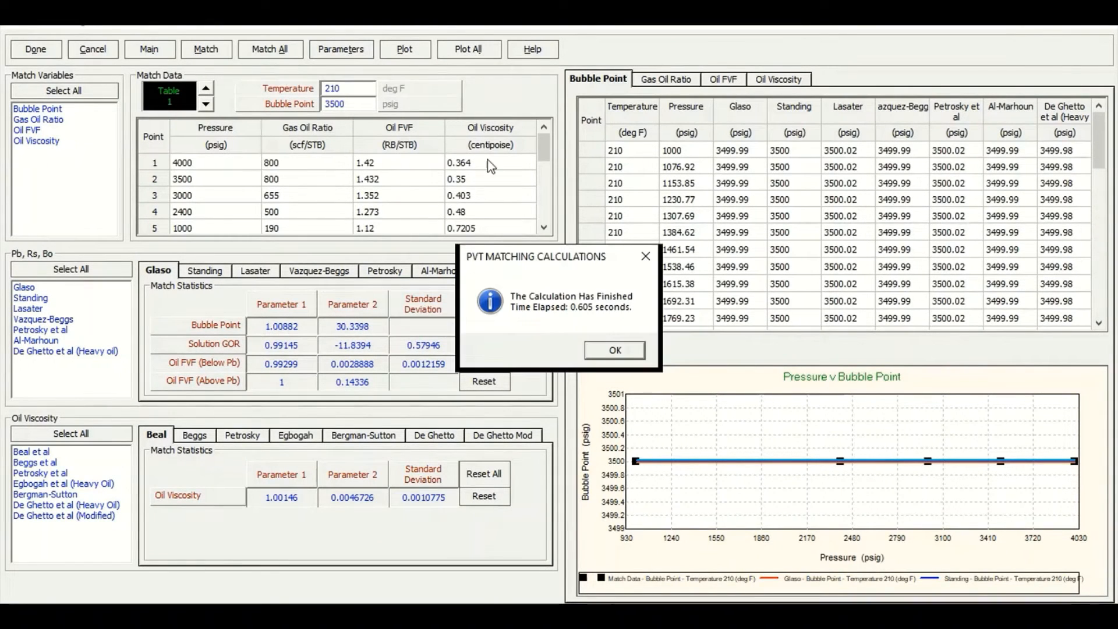
left_click(606, 352)
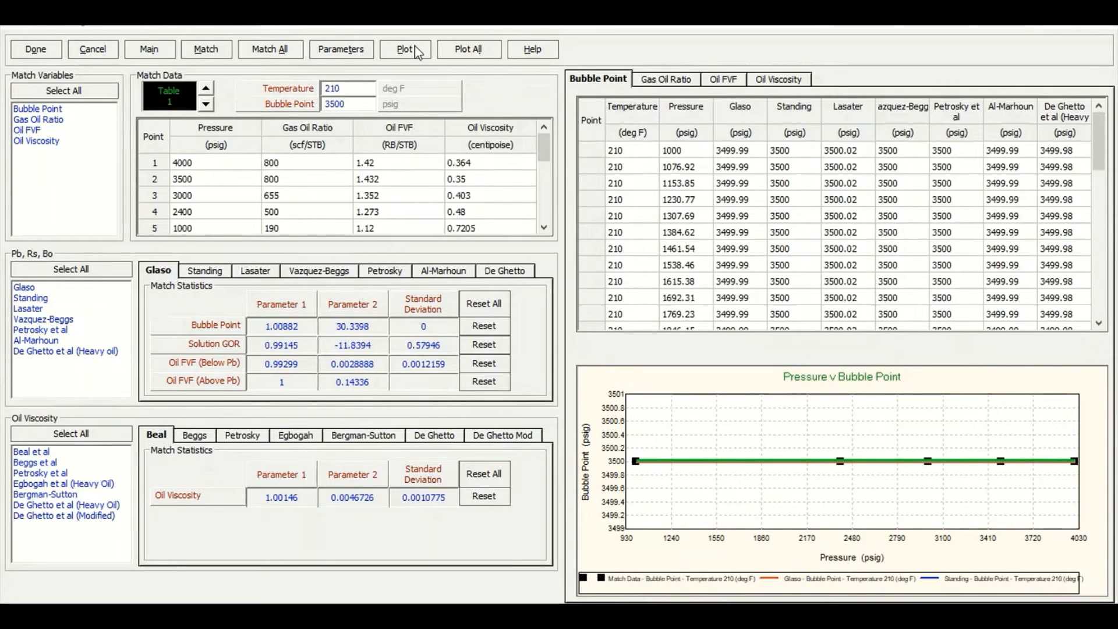
left_click(417, 51)
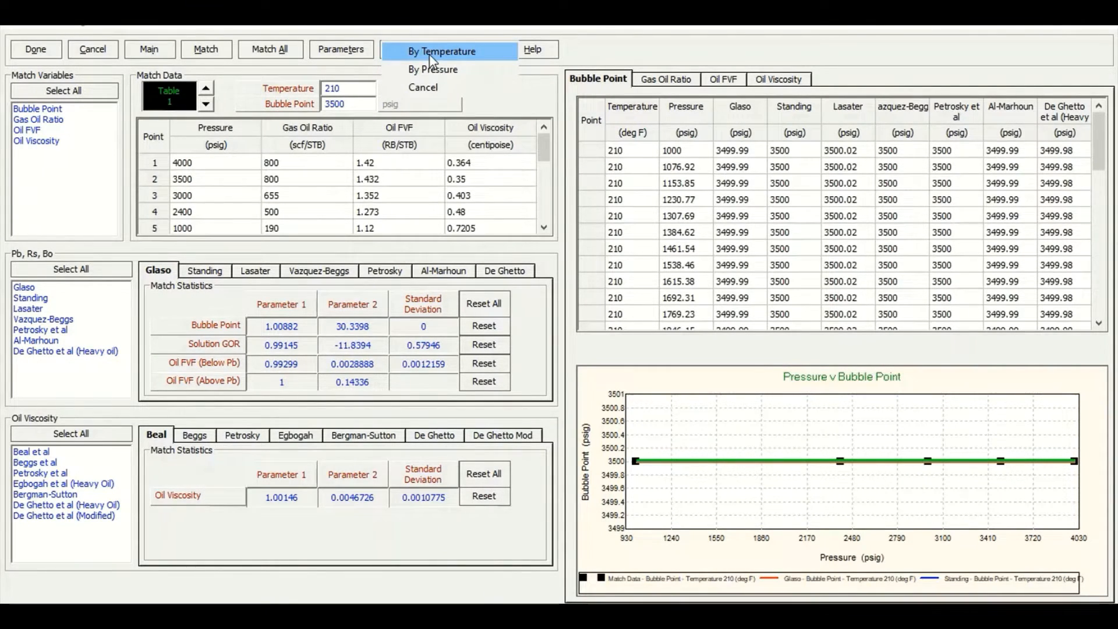
left_click(431, 56)
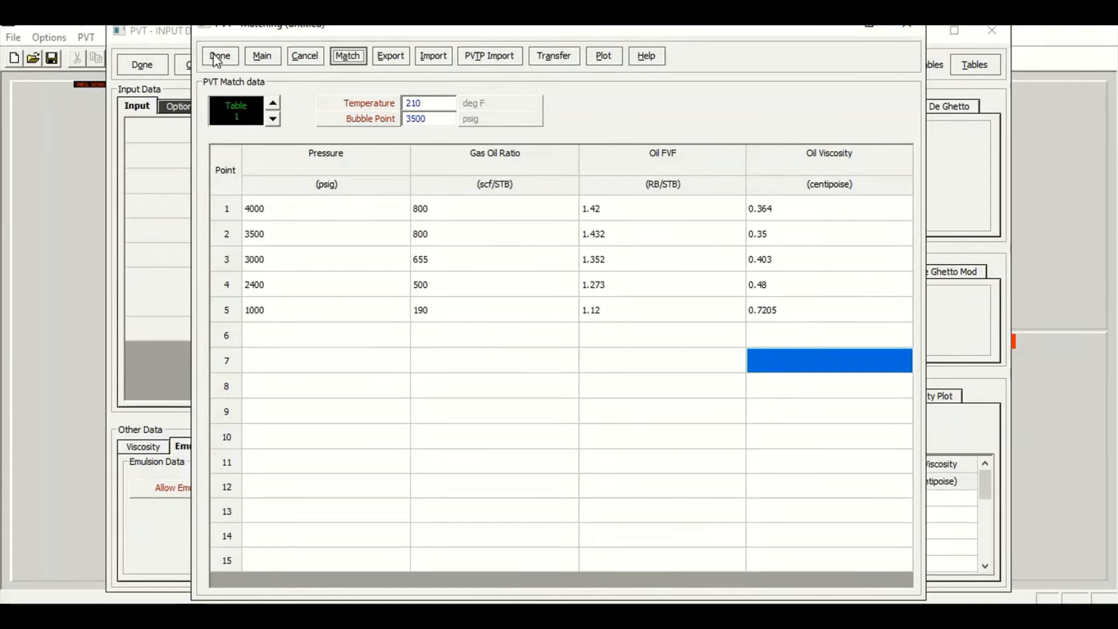
left_click(218, 53)
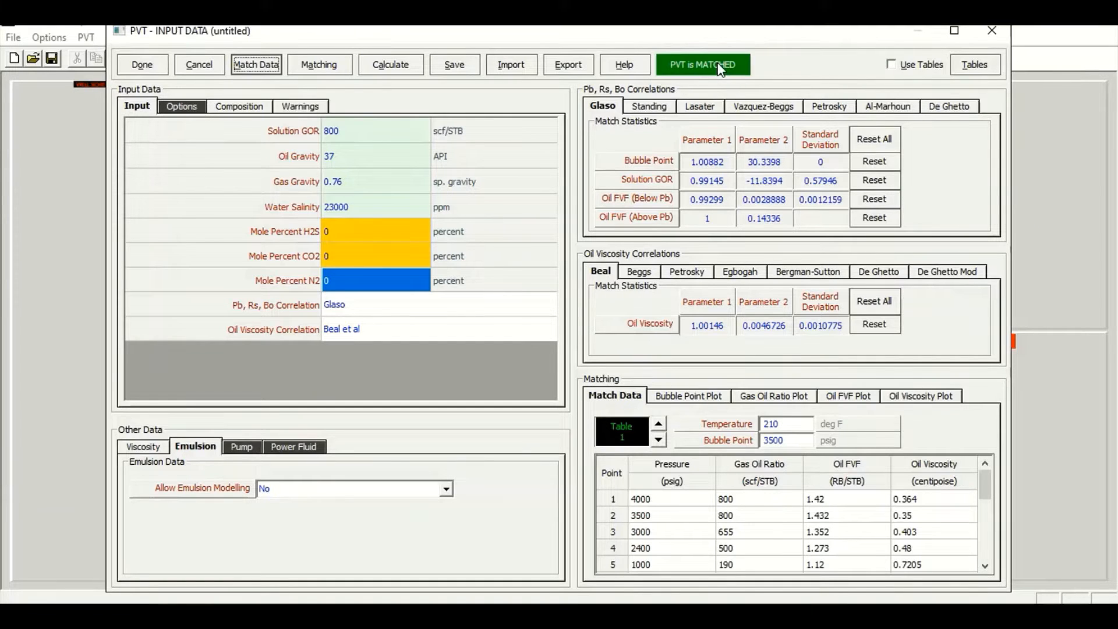
left_click(159, 64)
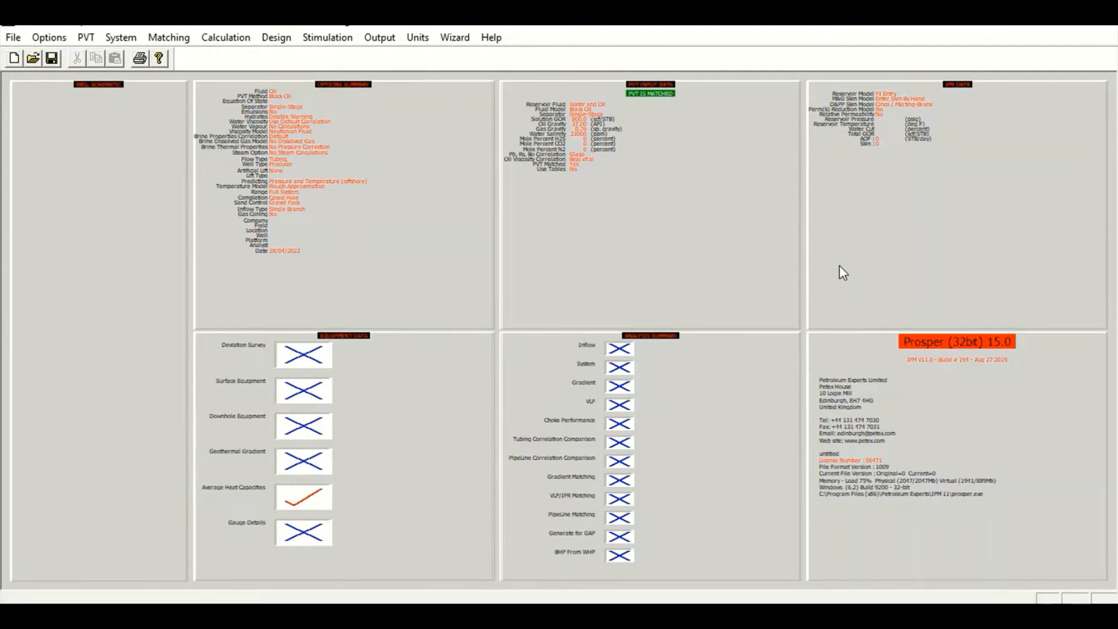
Open the IPR data and choose the Darcy reservoir model with Karakas+Tariq mechanical skin and Cinco (2) / Marting-Brons deviation skin
double_click(890, 196)
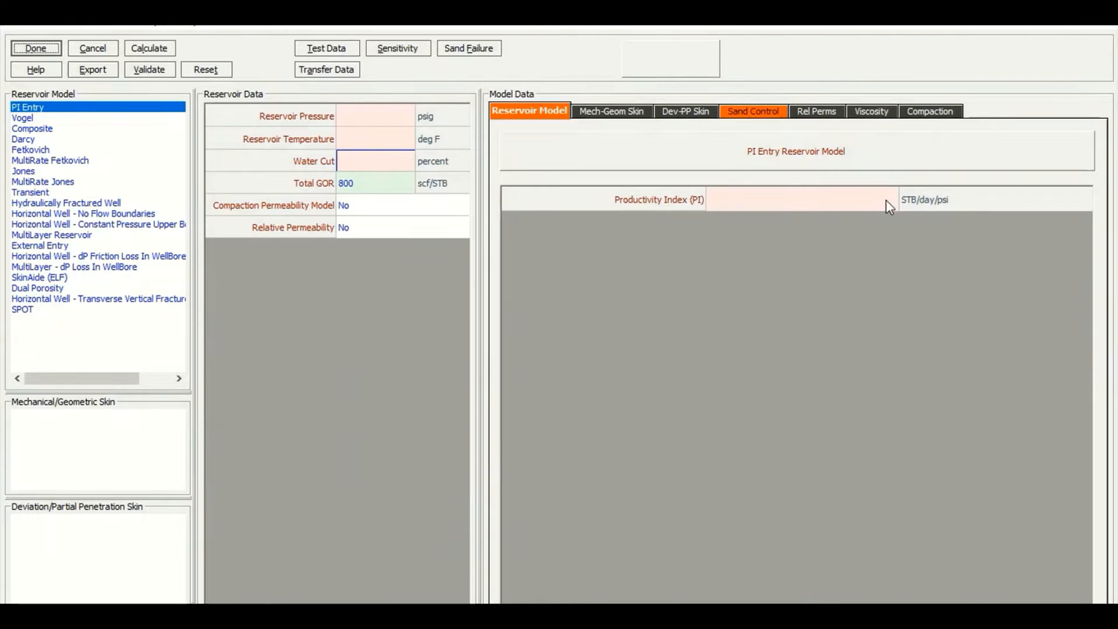
left_click(17, 132)
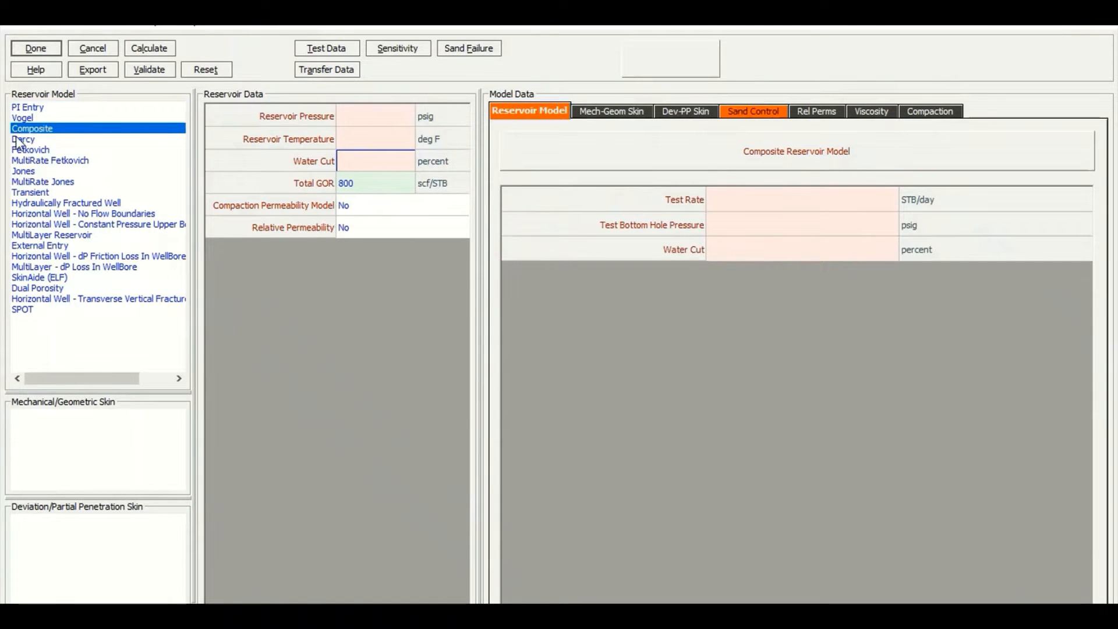
left_click(17, 137)
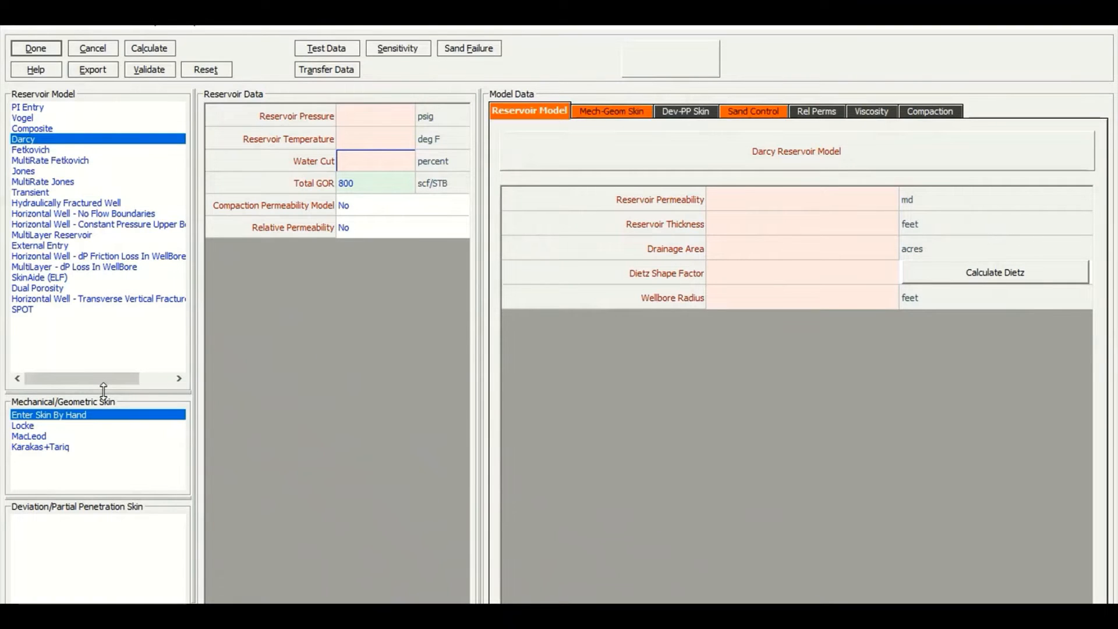
left_click(40, 447)
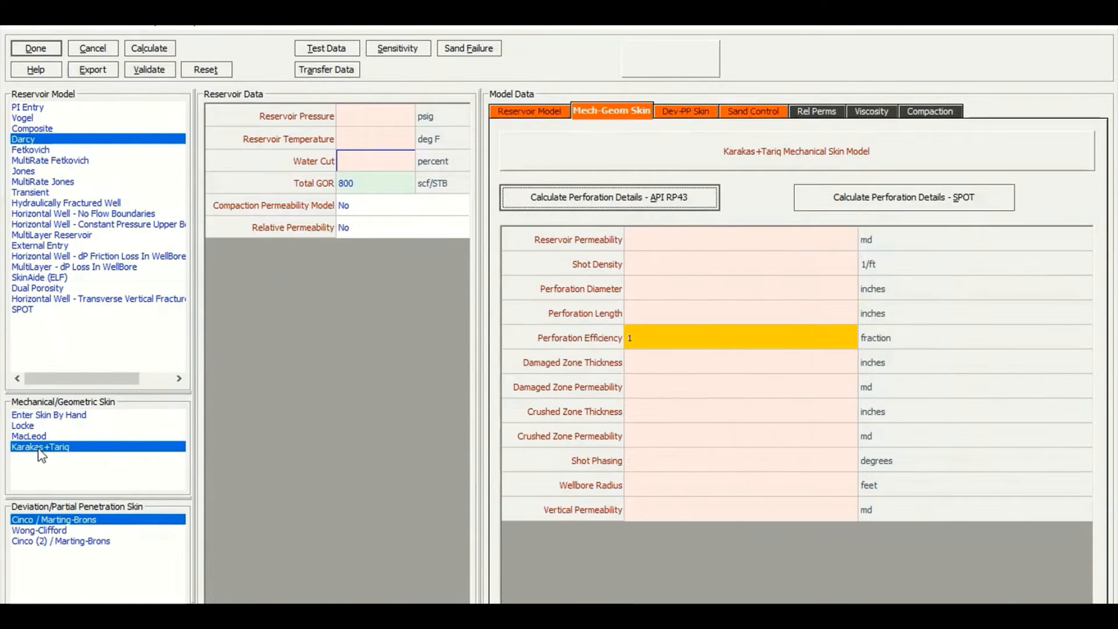
left_click(37, 542)
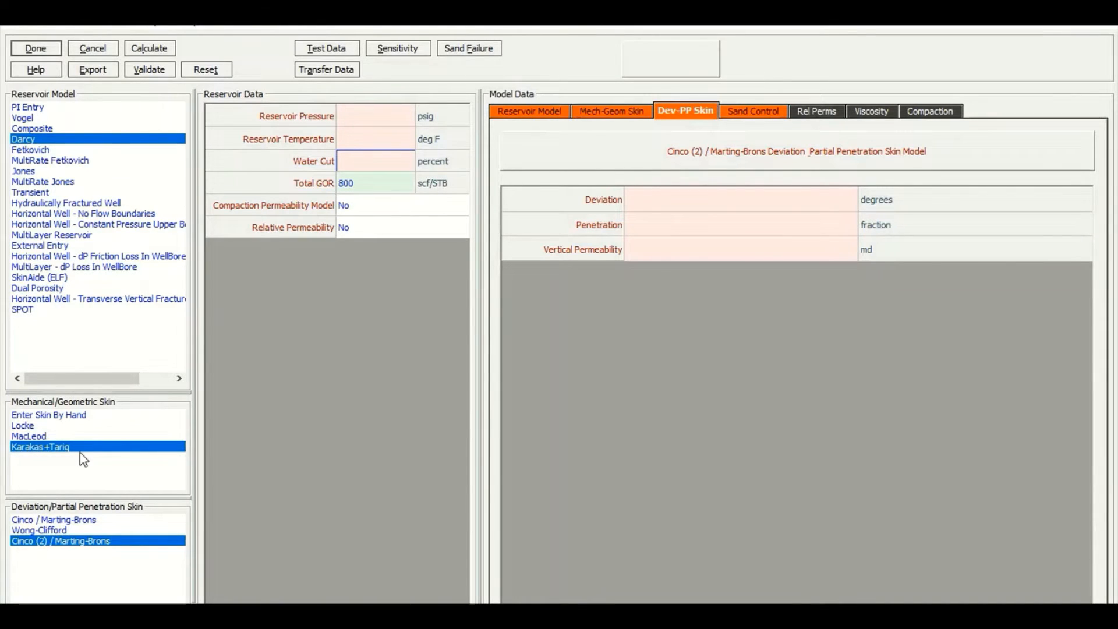
Set the reservoir pressure to 4800 psig
left_click(382, 120)
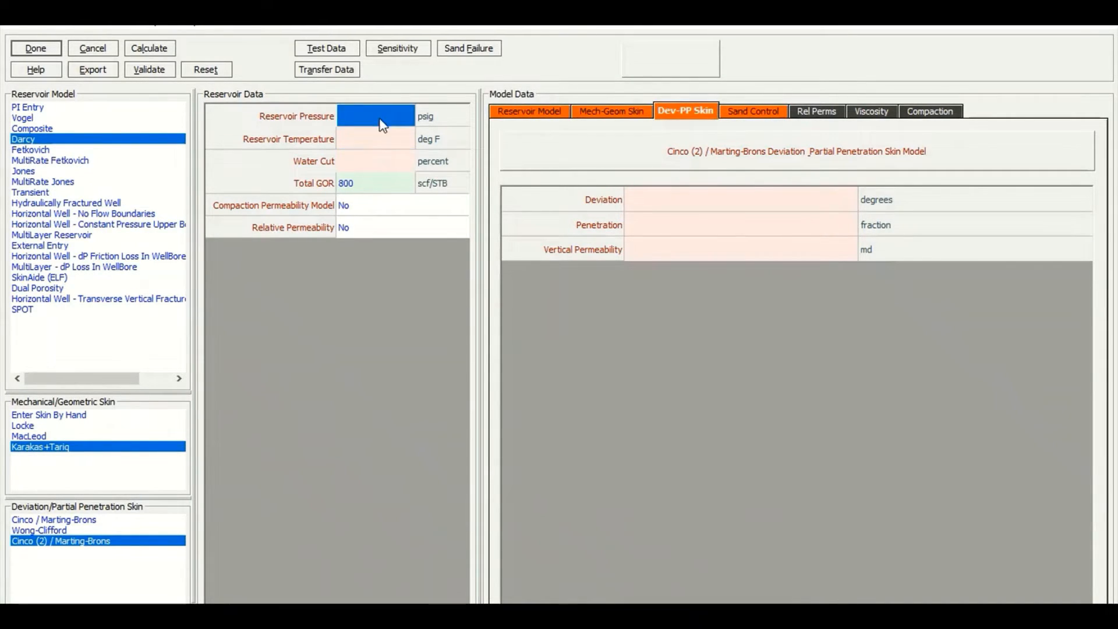
type("48001")
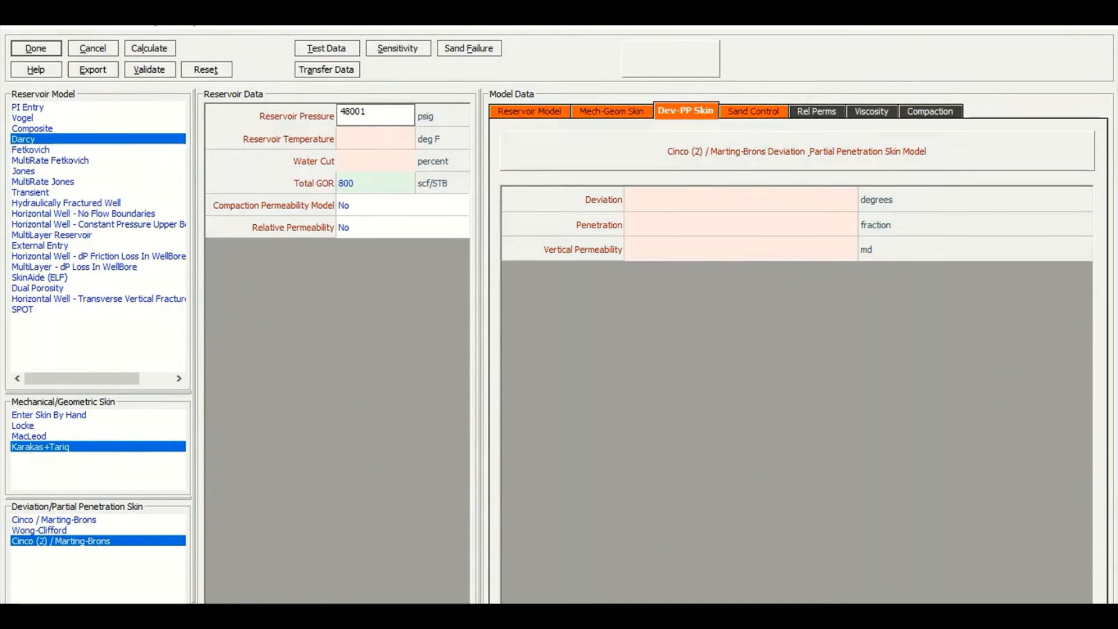
key("Return")
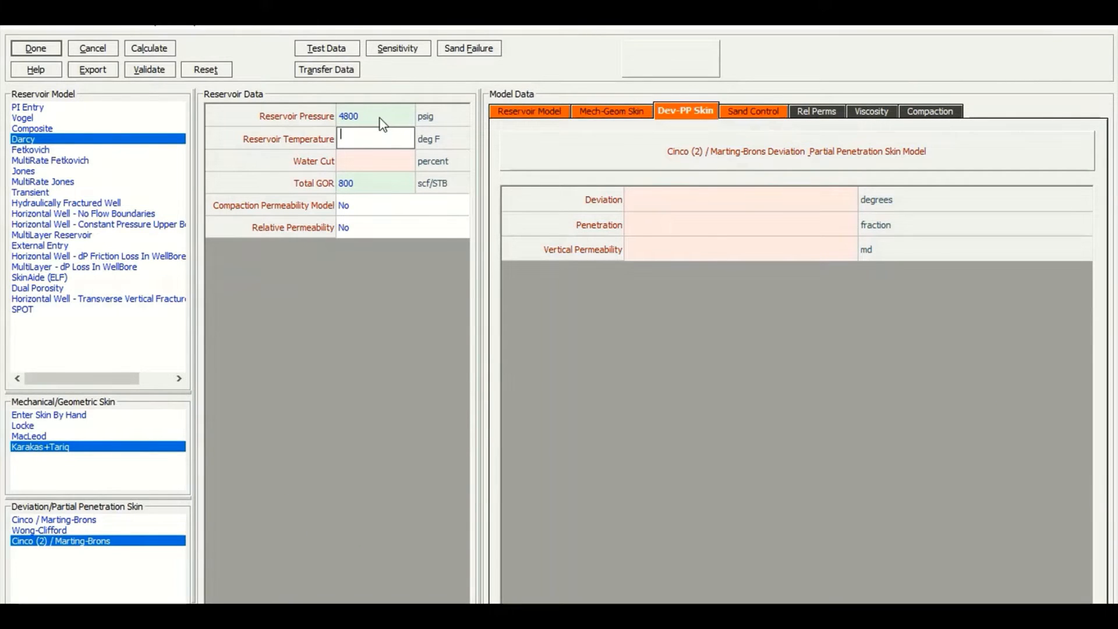
Set the reservoir temperature to 210 deg F and the water cut to 0 percent
type("210")
key("Return")
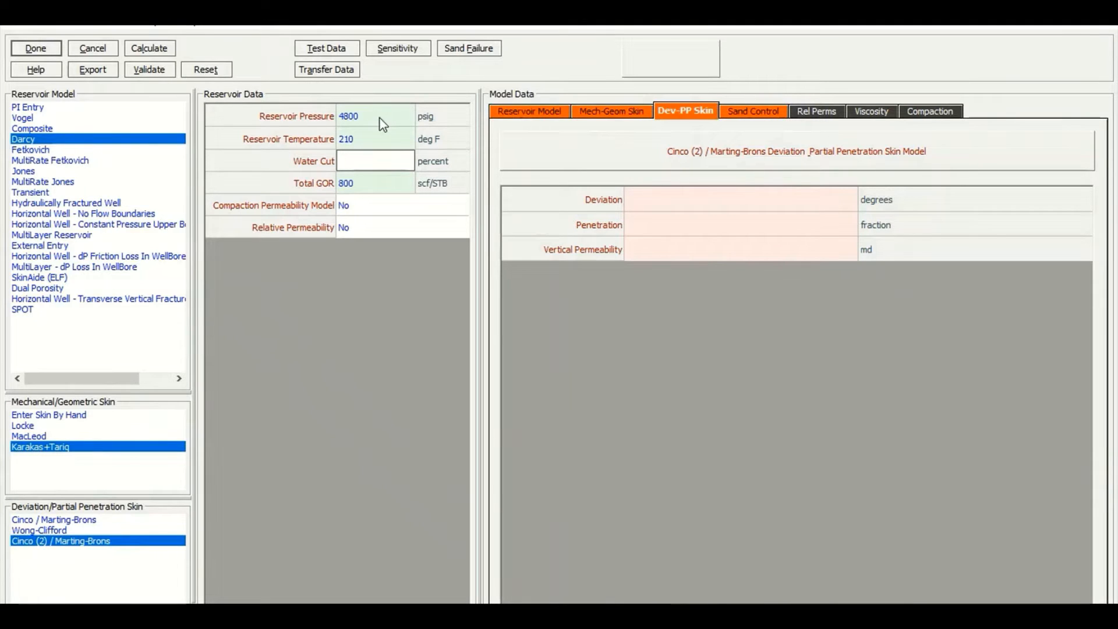
type("0")
key("Return")
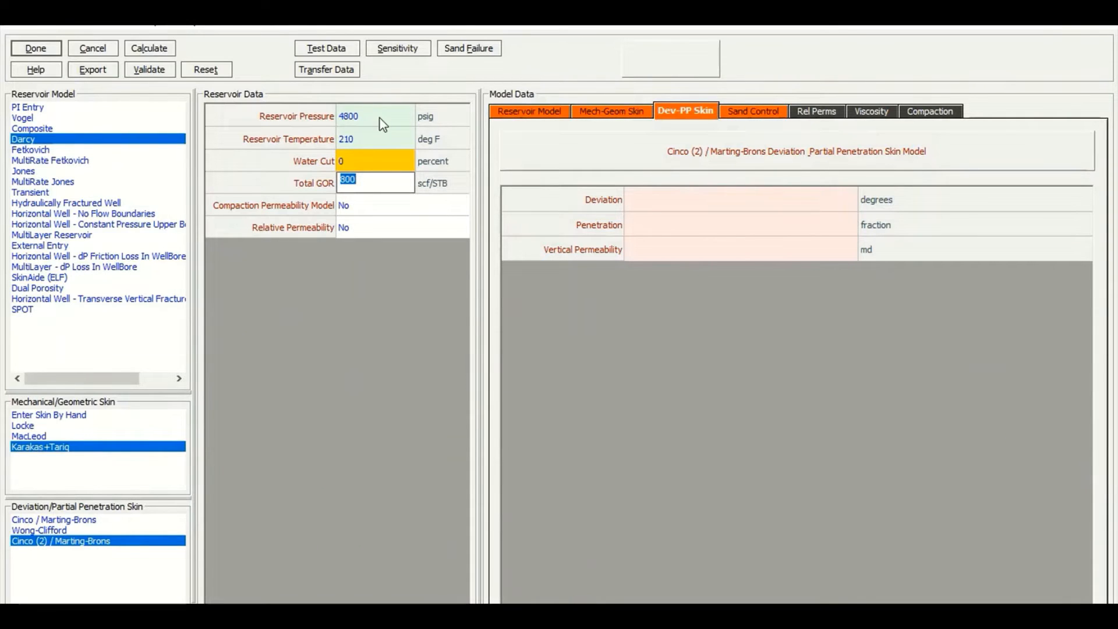
Enter the Darcy reservoir permeability 50 md, thickness 100 feet, drainage area 500 acres and Dietz shape factor 31.6
left_click(523, 113)
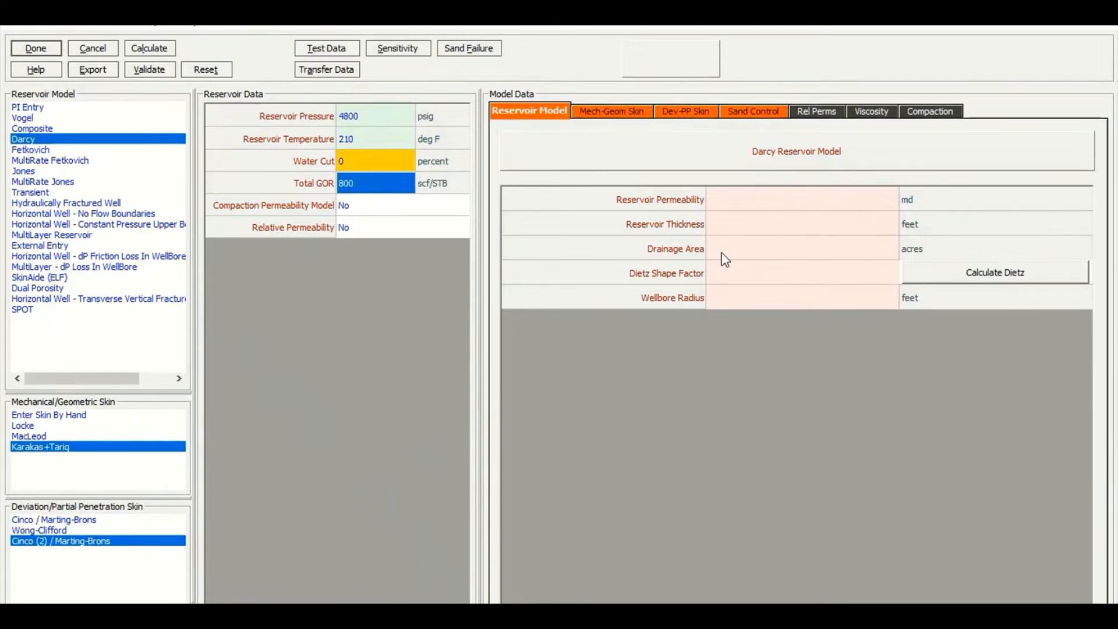
left_click(789, 208)
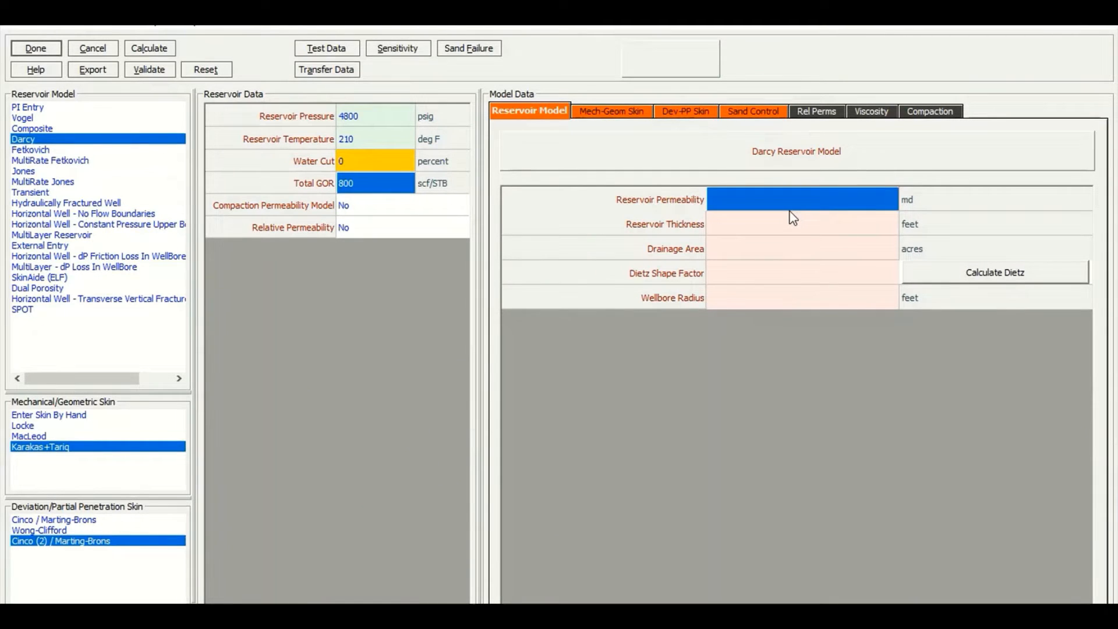
type("50")
key("Return")
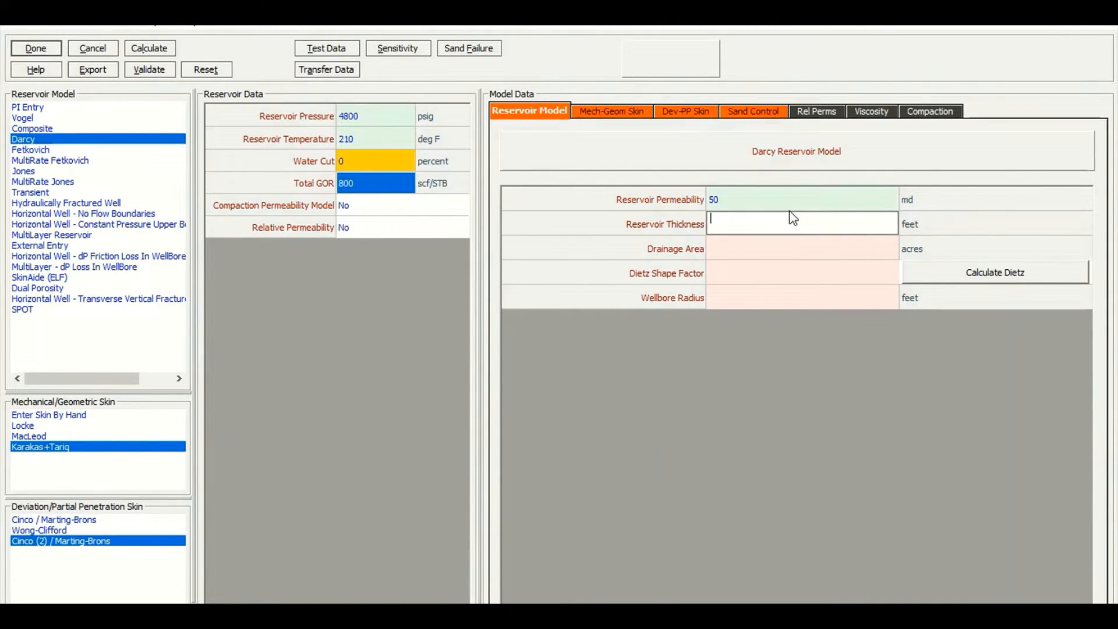
type("100")
key("Return")
type("500")
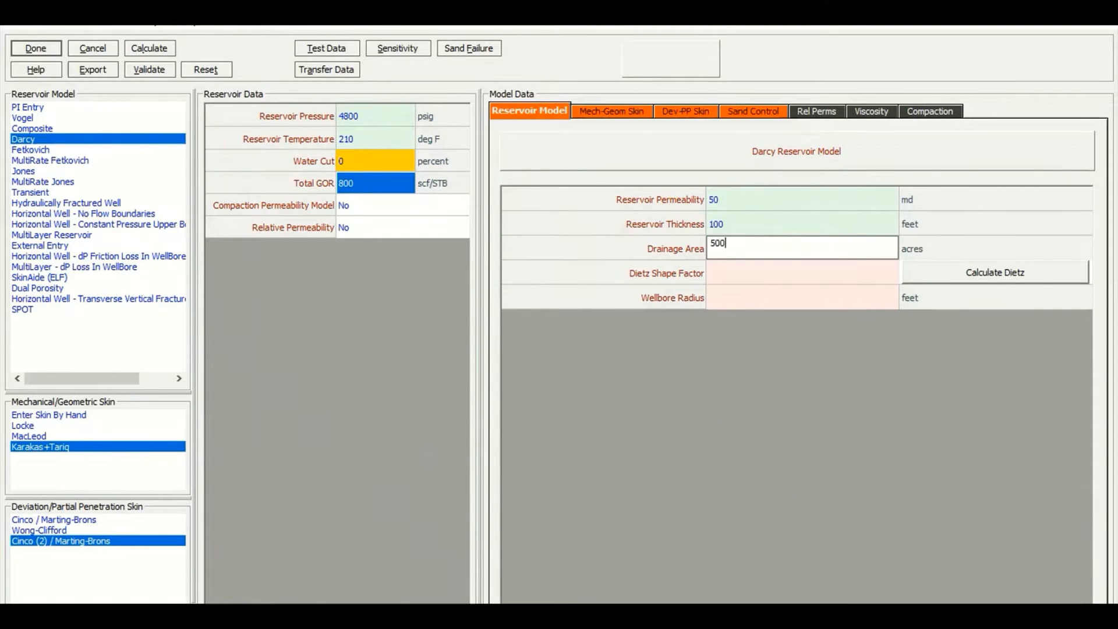
key("Return")
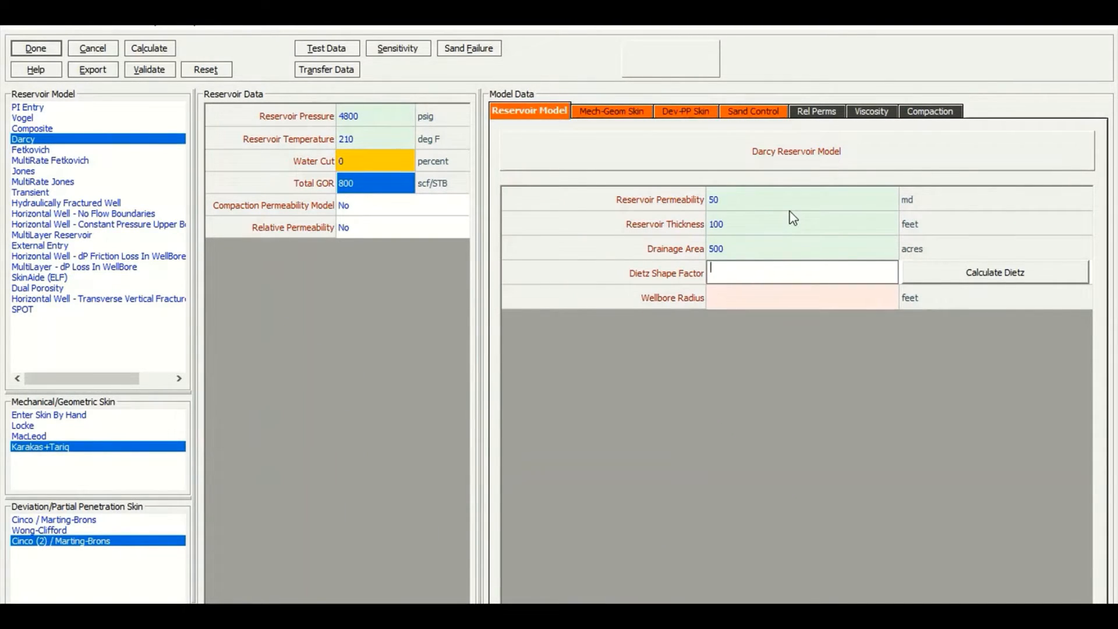
type("31.6")
left_click(994, 277)
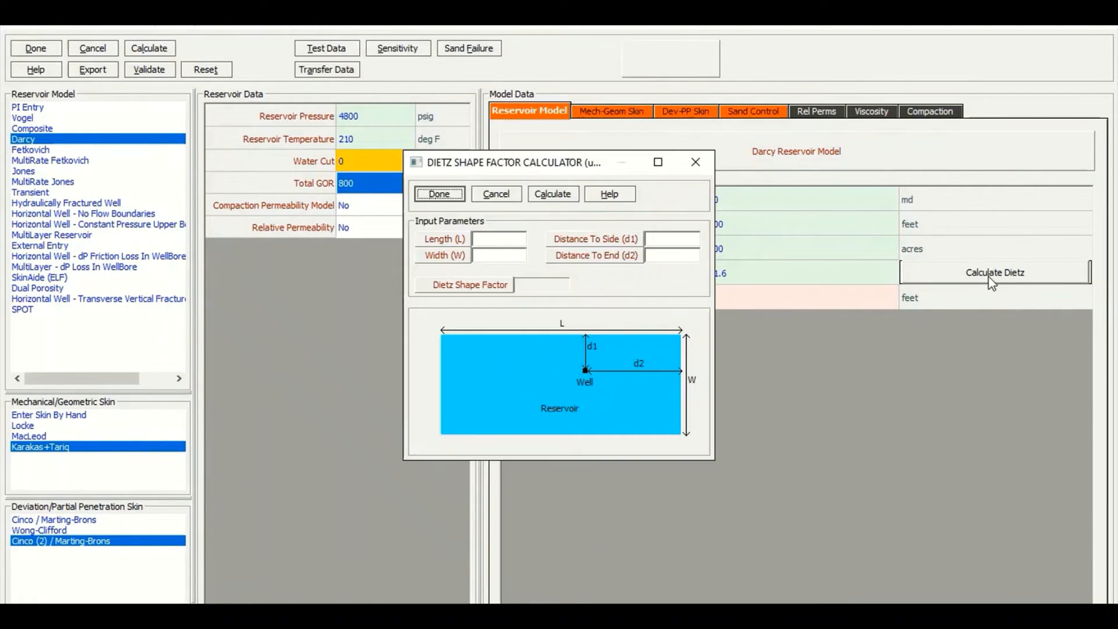
left_click(483, 239)
left_click(484, 259)
left_click(648, 239)
key("Tab")
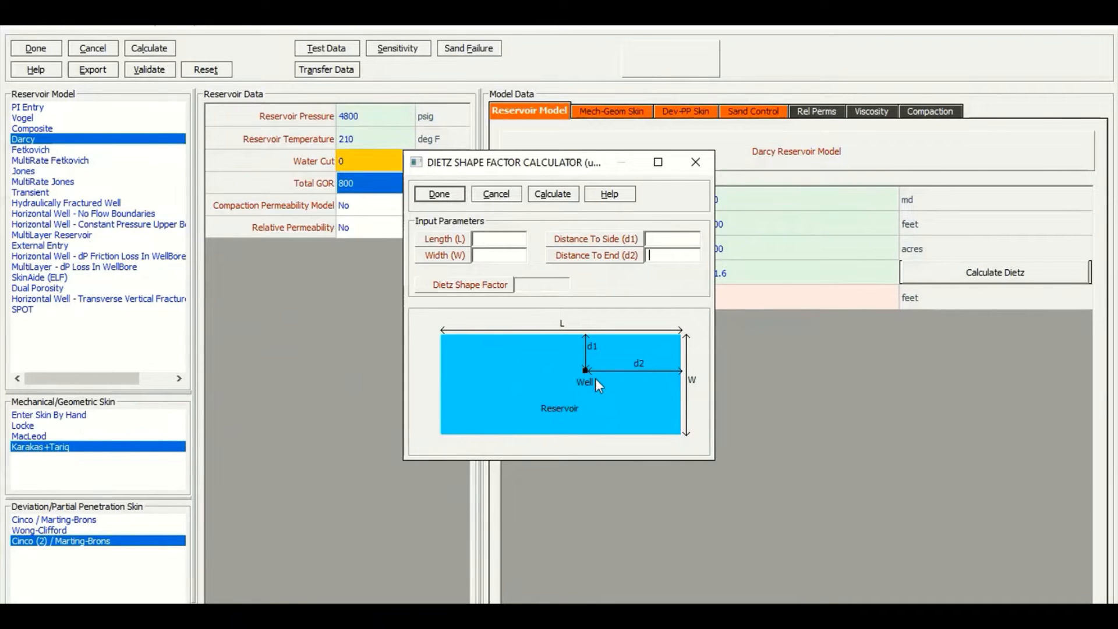
left_click(682, 239)
left_click(659, 164)
left_click(44, 52)
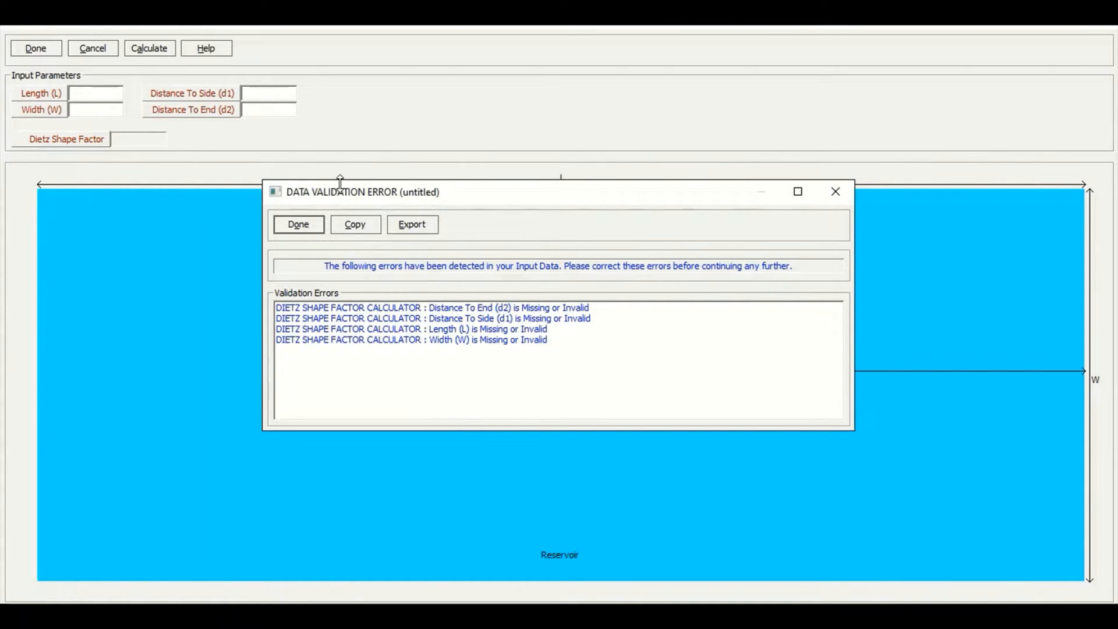
left_click(301, 231)
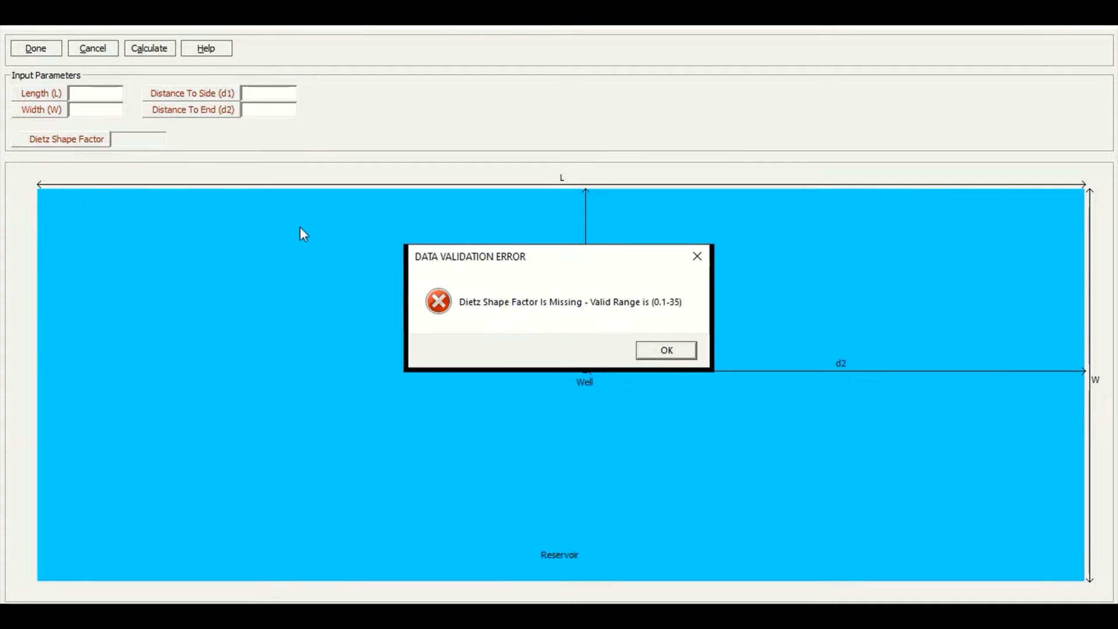
left_click(666, 351)
left_click(104, 47)
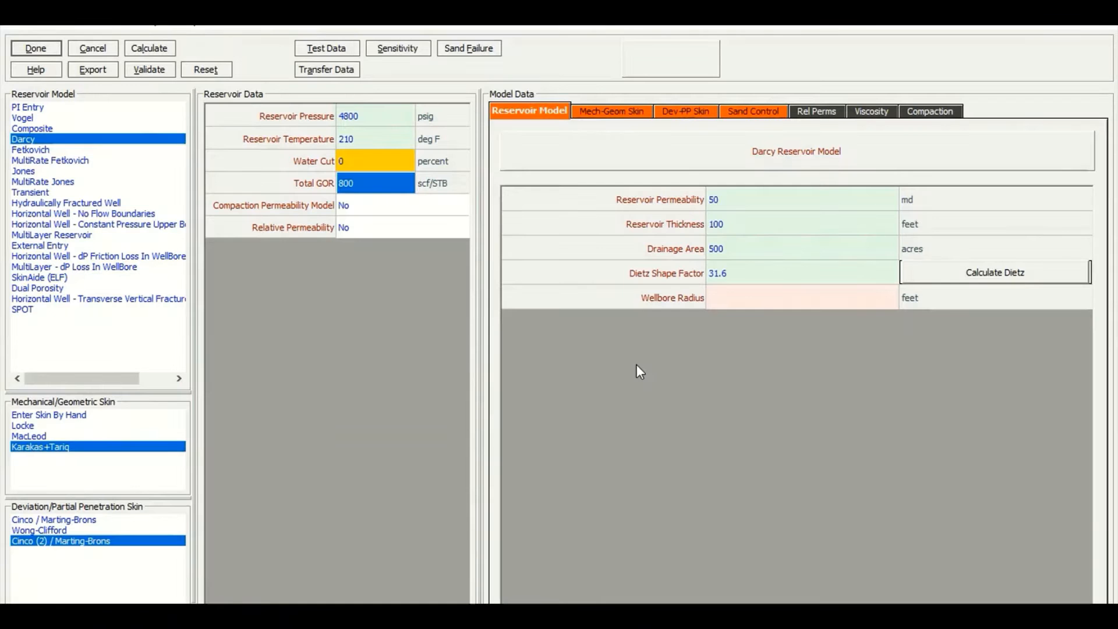
Set the wellbore radius to 0.354 feet
left_click(732, 301)
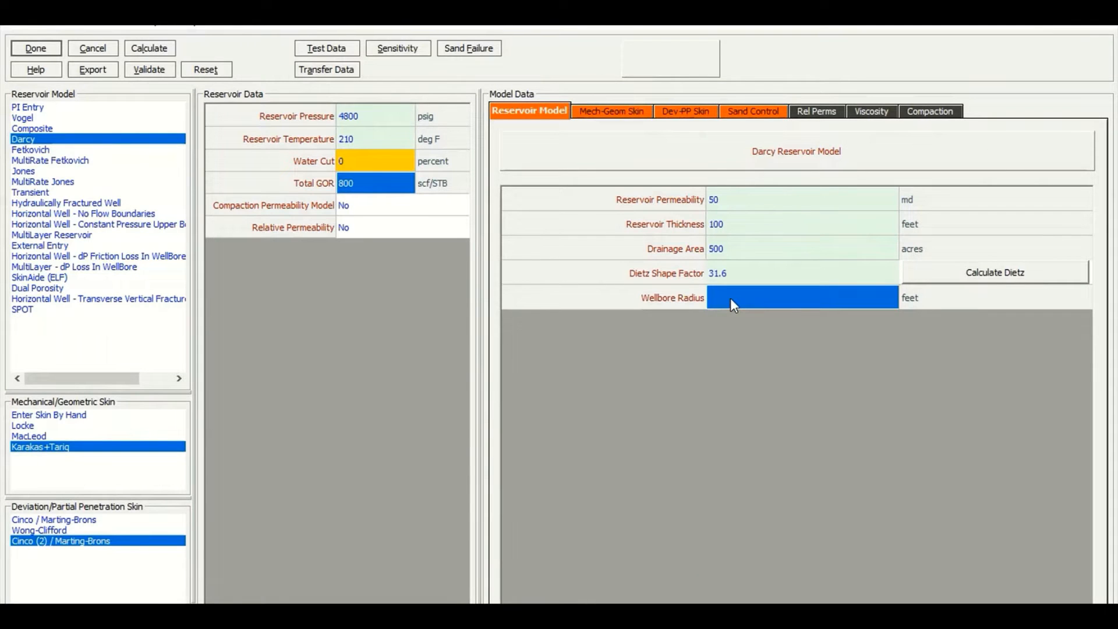
type("0.354")
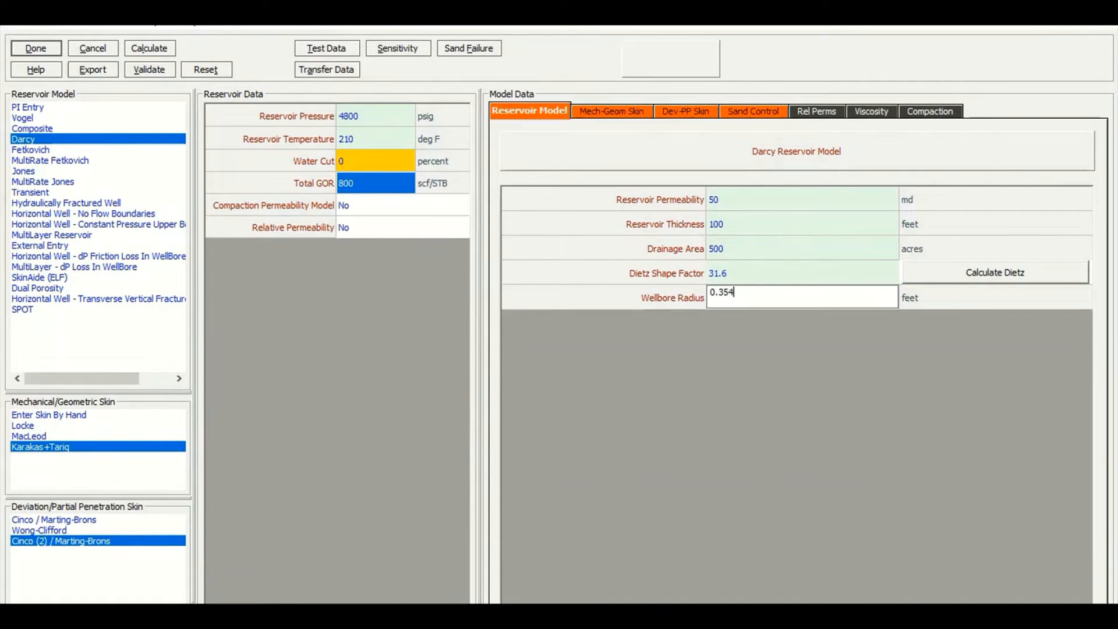
Enter the Karakas+Tariq skin shot density of 8 1/ft, perforation diameter 0.43 inches and perforation length 9.2 inches
left_click(619, 113)
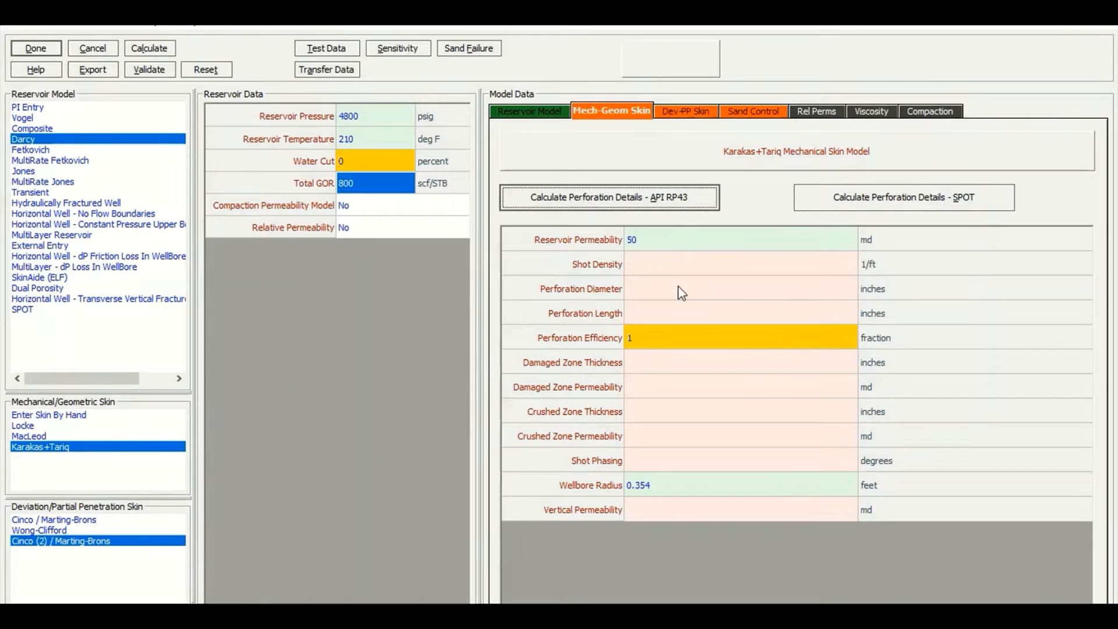
left_click(663, 249)
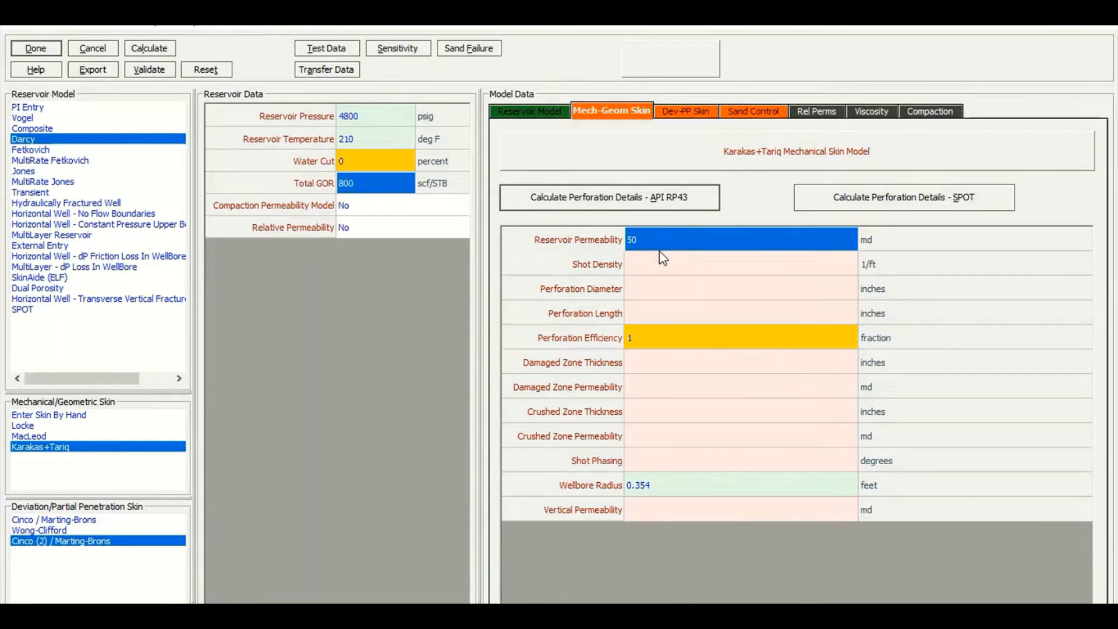
key("Down")
type("8")
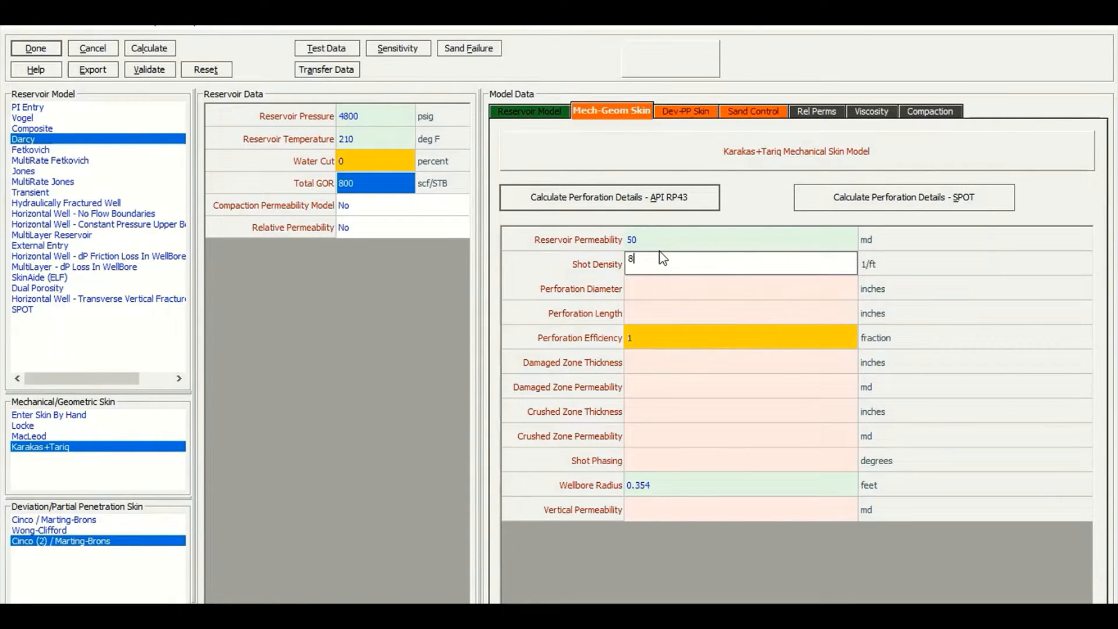
key("Return")
type("0.43")
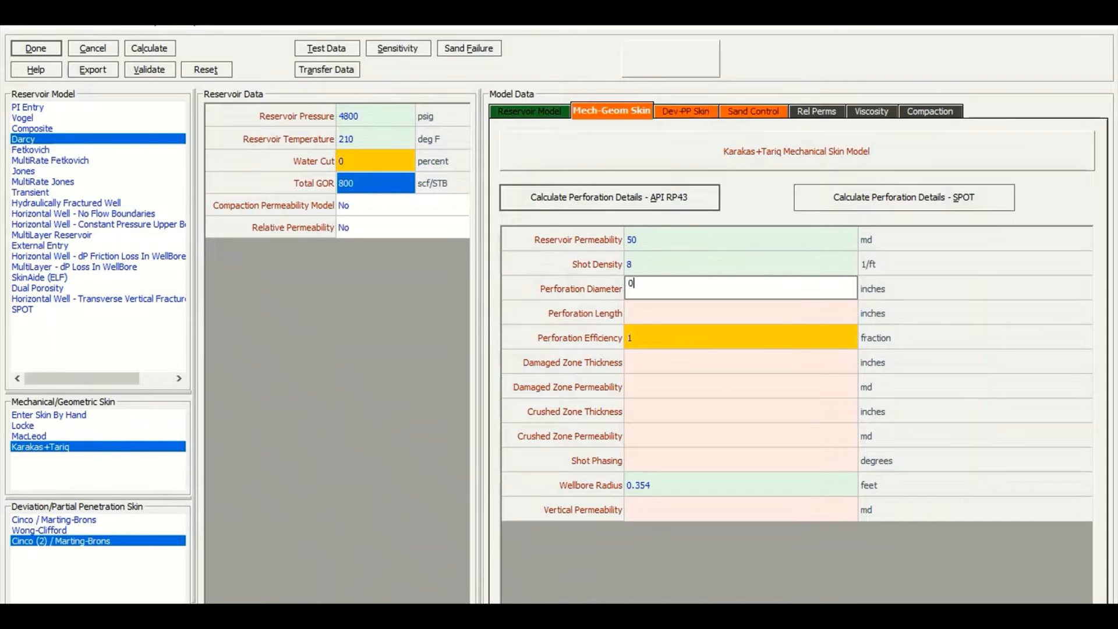
key("Return")
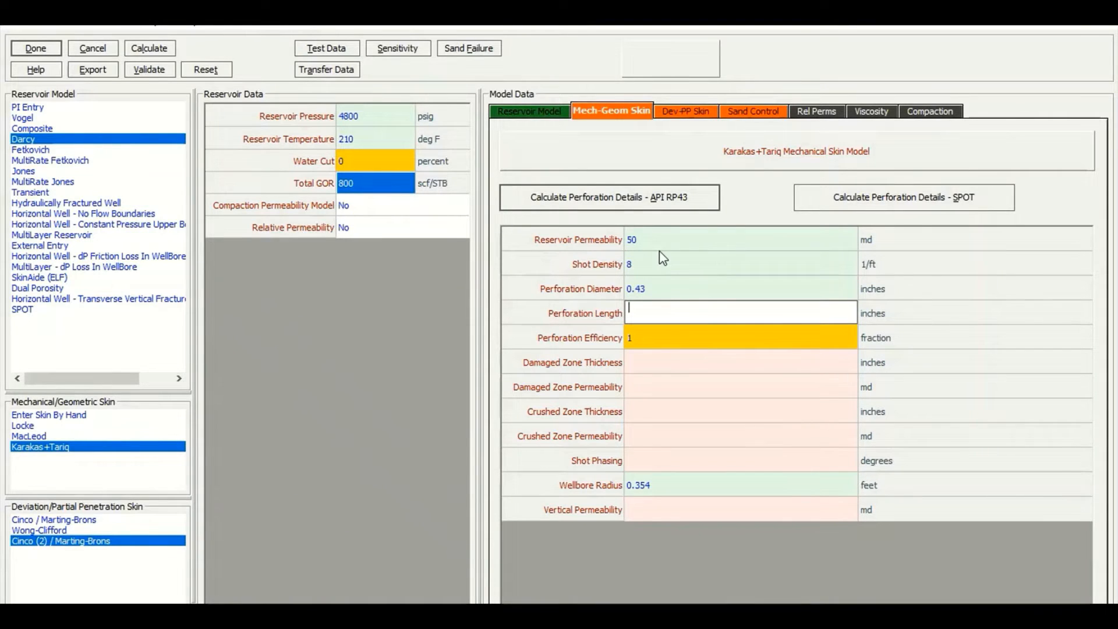
type("9.2")
key("Return")
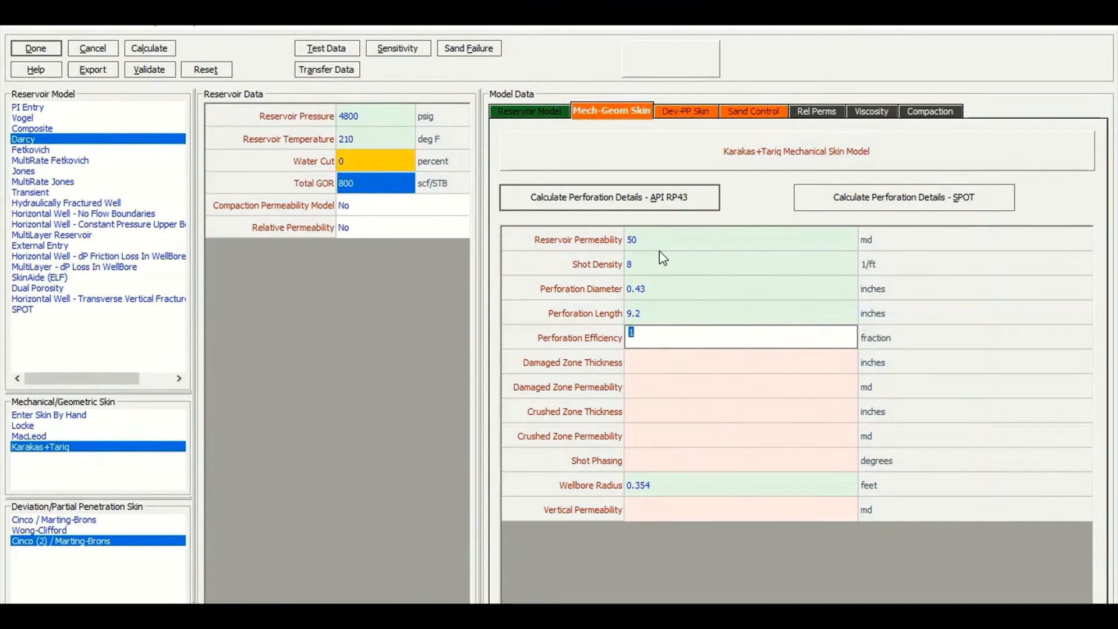
Set perforation efficiency to 0.9 and the damaged zone to 8 inches thickness with 25 md permeability
type("0.9")
left_click(668, 367)
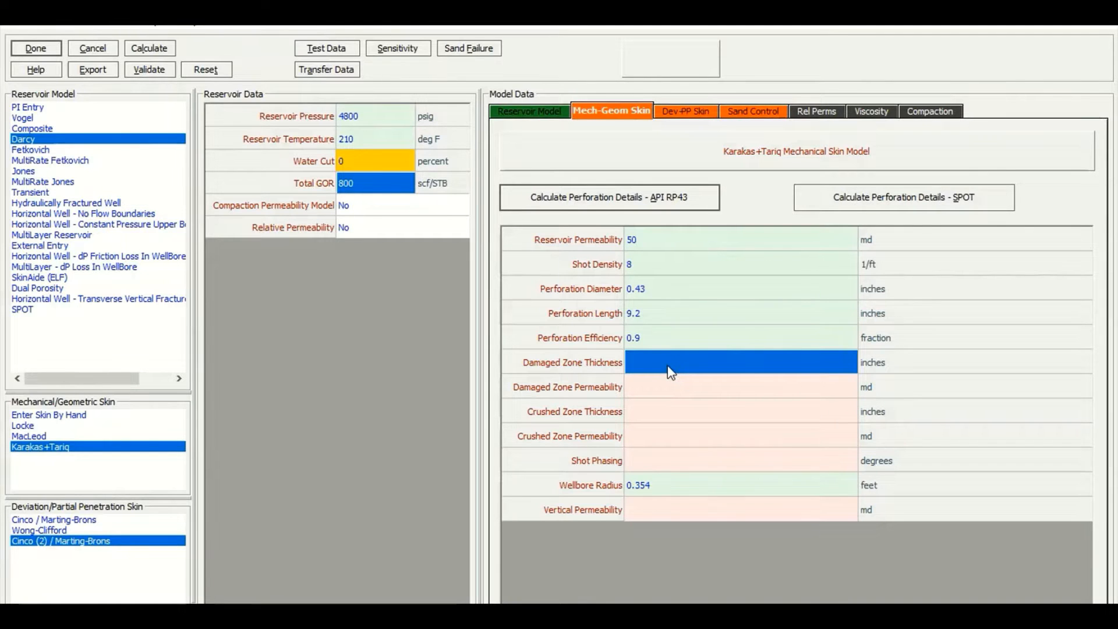
type("8")
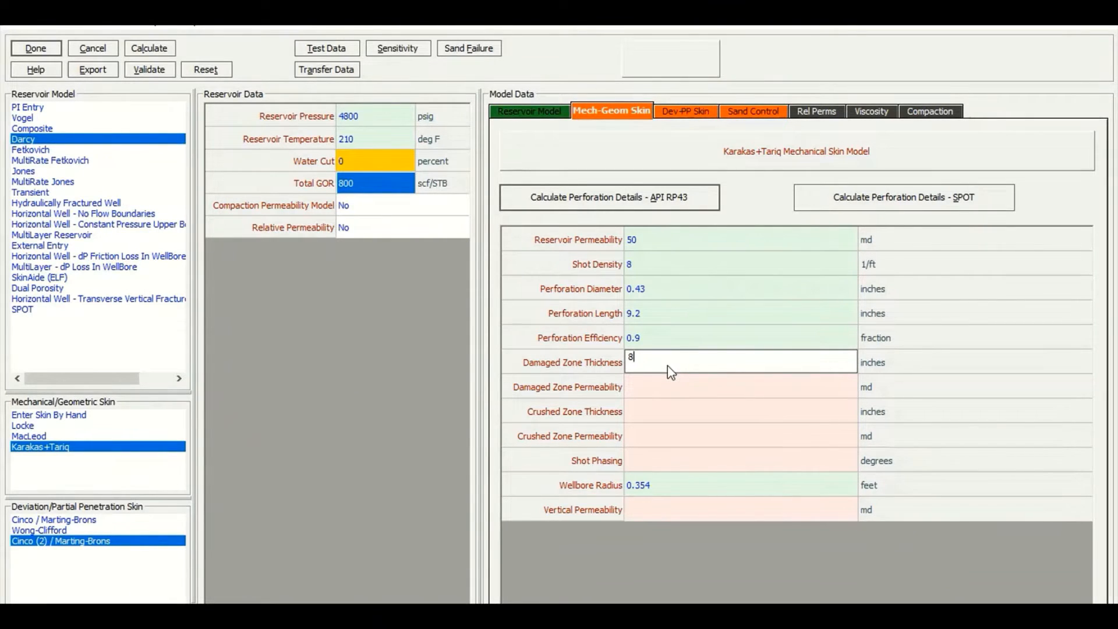
key("Return")
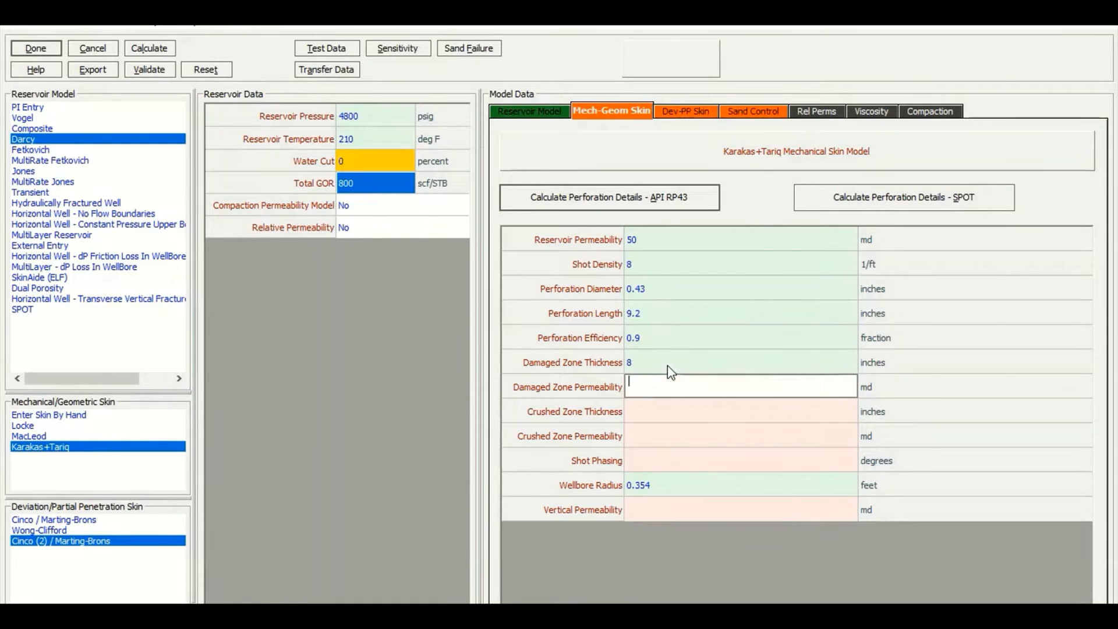
type("25")
key("Return")
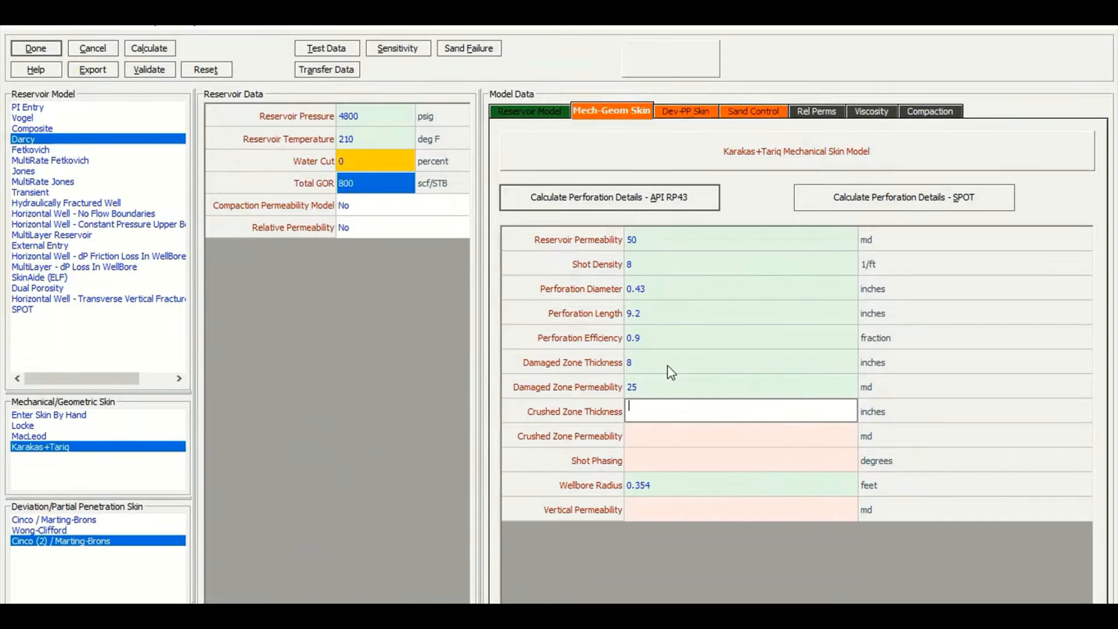
Set the crushed zone thickness to 0.2 inches and crushed zone permeability to 12.5 md
type("0.2")
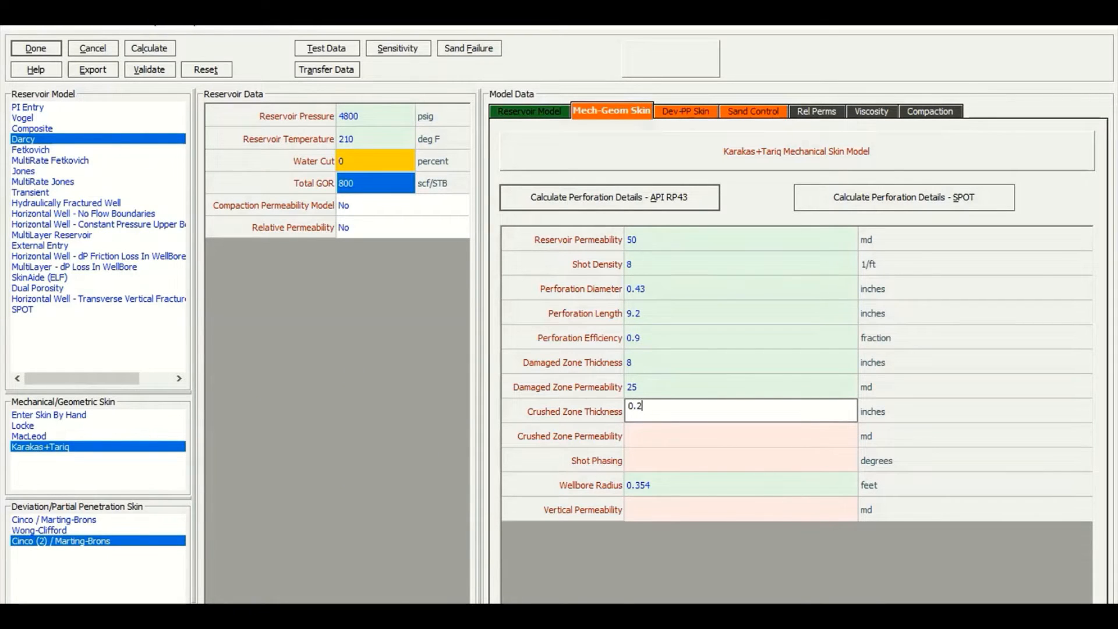
key("Return")
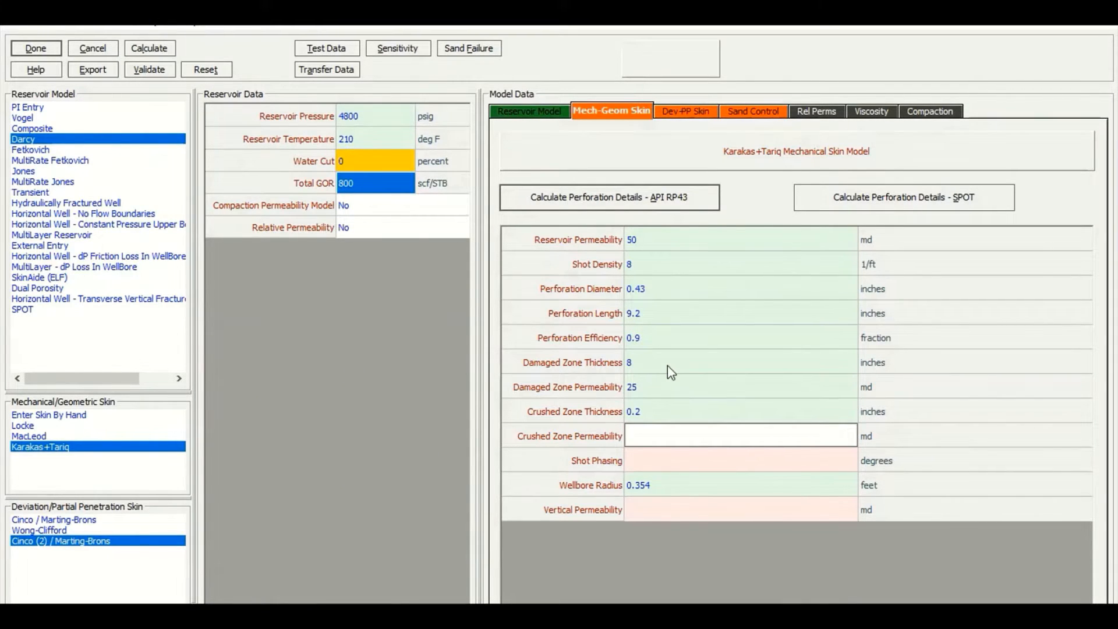
type("12.5")
key("Return")
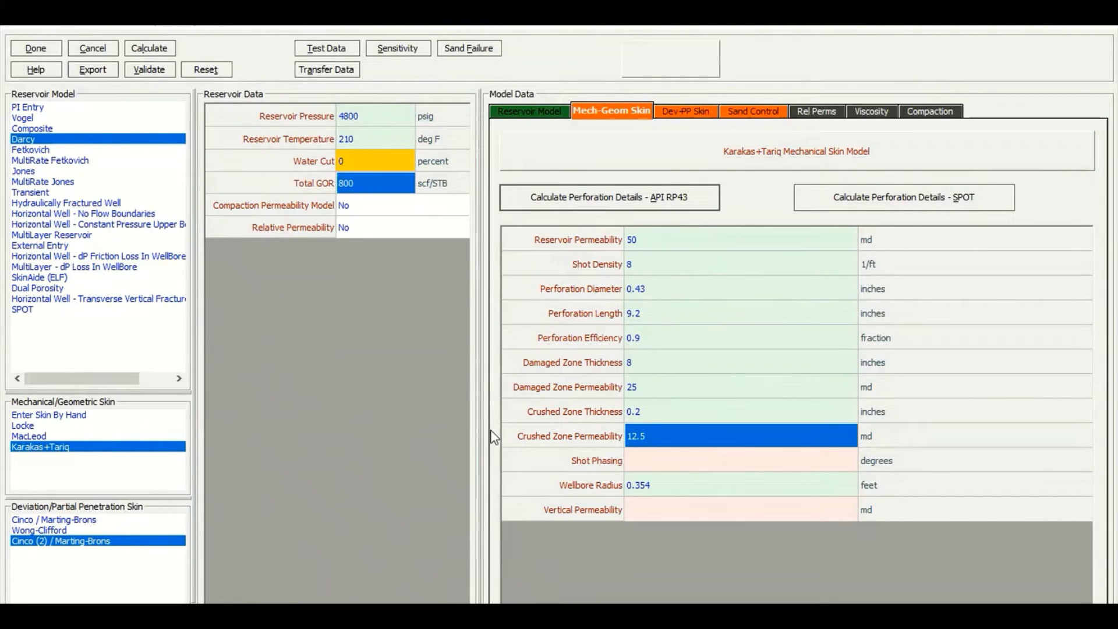
Set the shot phasing to 120 degrees and the vertical permeability to 5 md
left_click(666, 464)
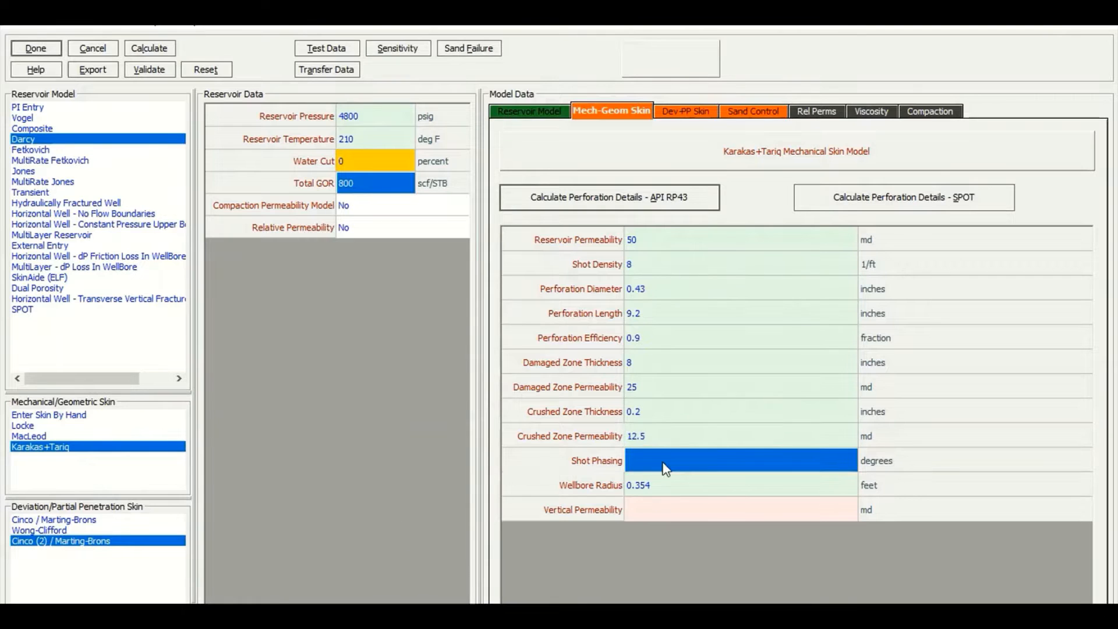
type("120")
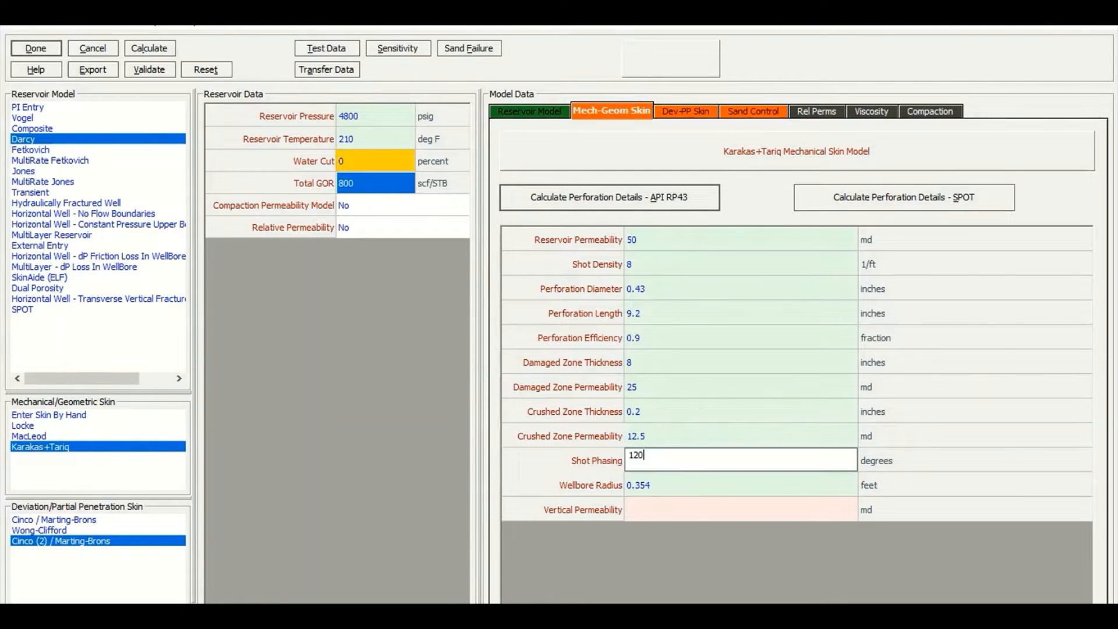
key("Tab")
key("Tab")
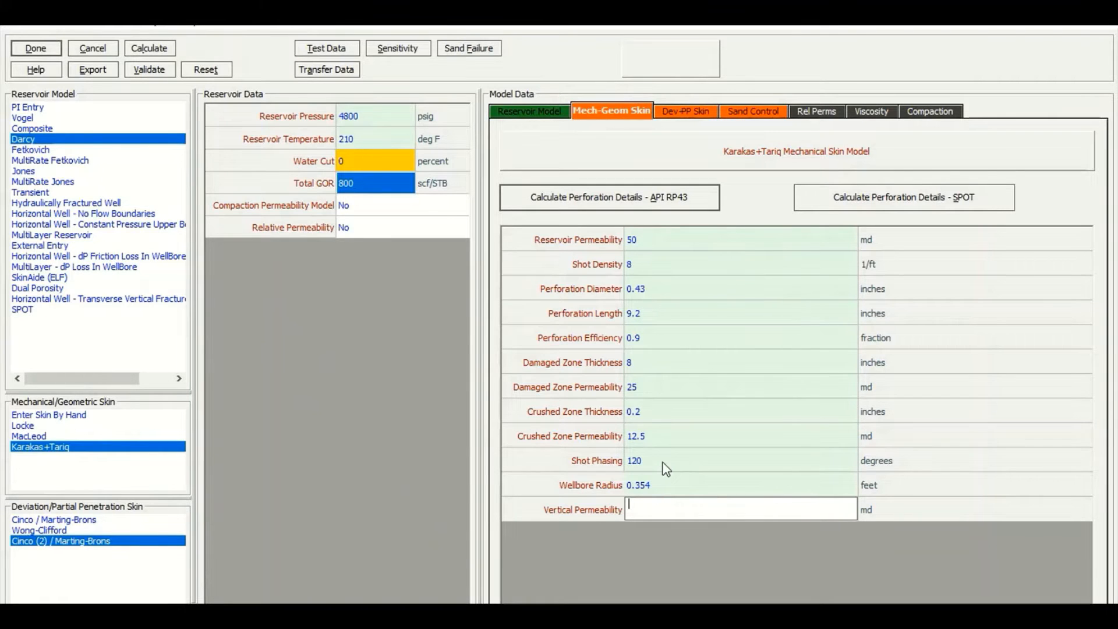
type("5")
left_click(659, 241)
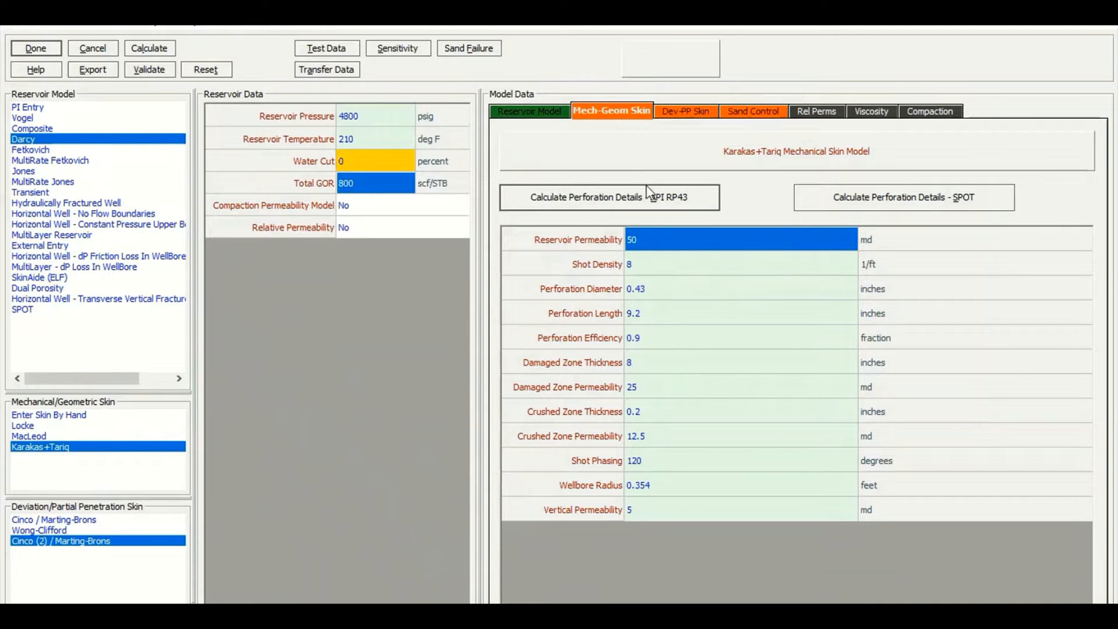
Enter the deviation/partial penetration skin data: deviation 13 degrees and penetration 1 fraction
left_click(674, 120)
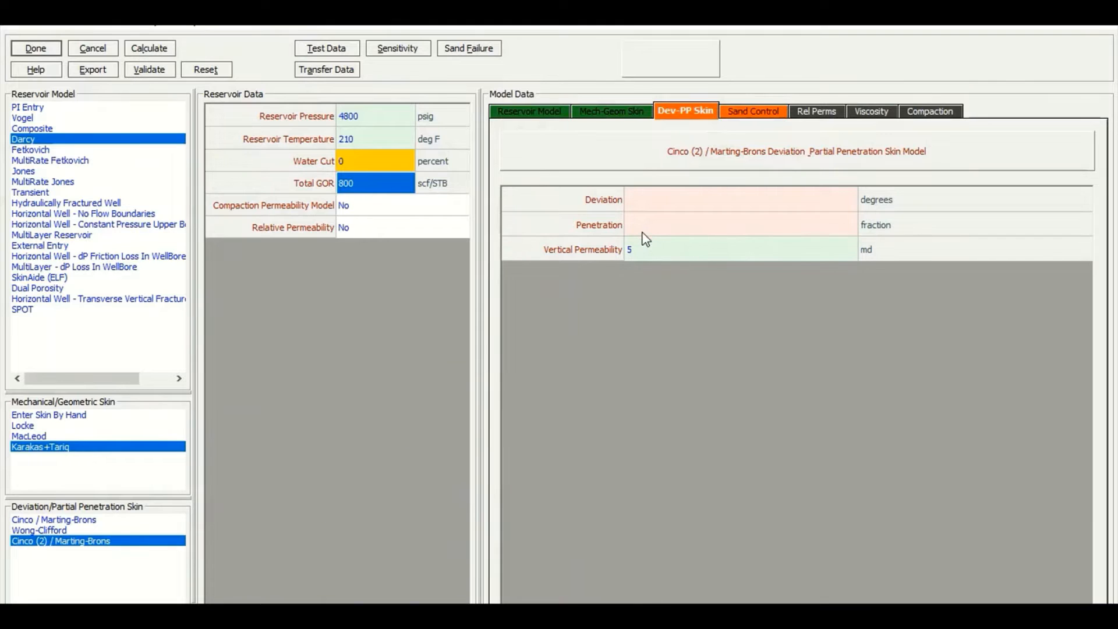
left_click(656, 213)
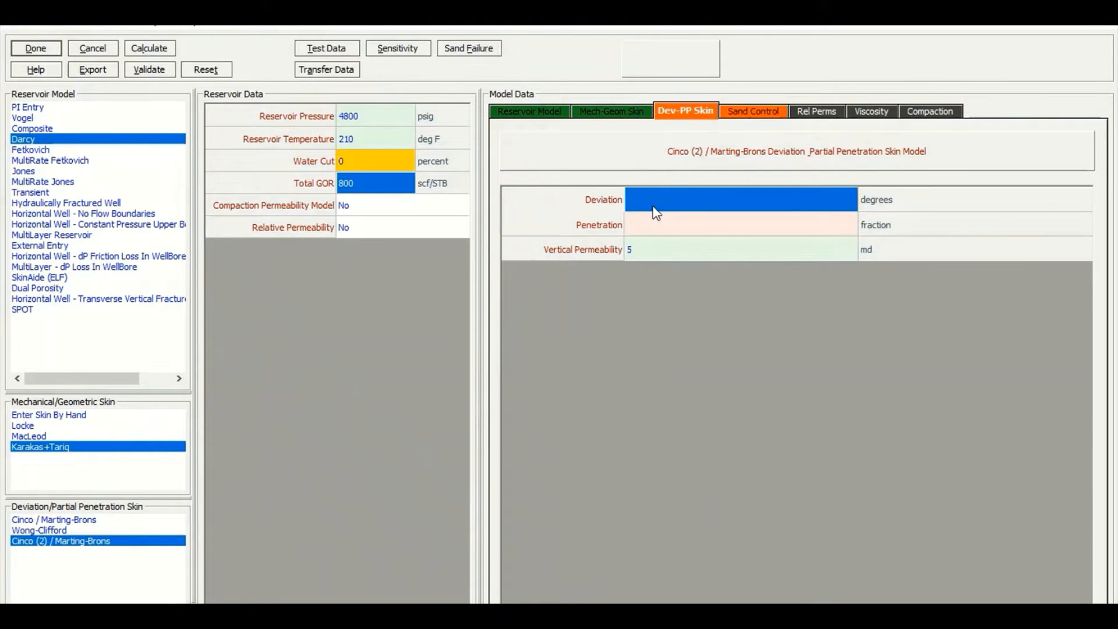
type("13")
key("Return")
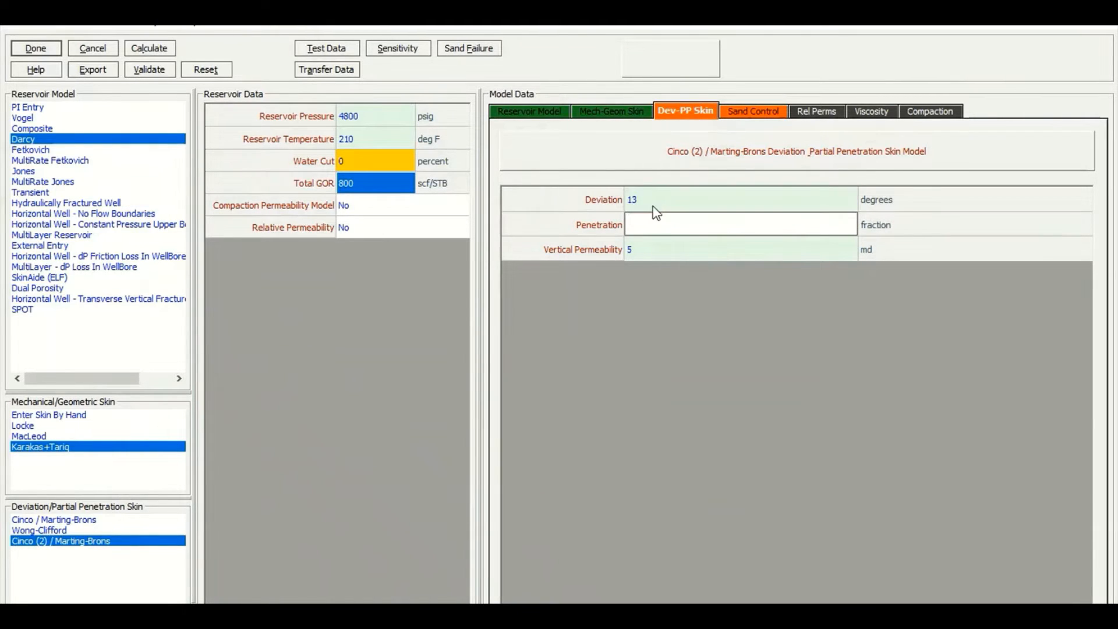
type("1")
key("Return")
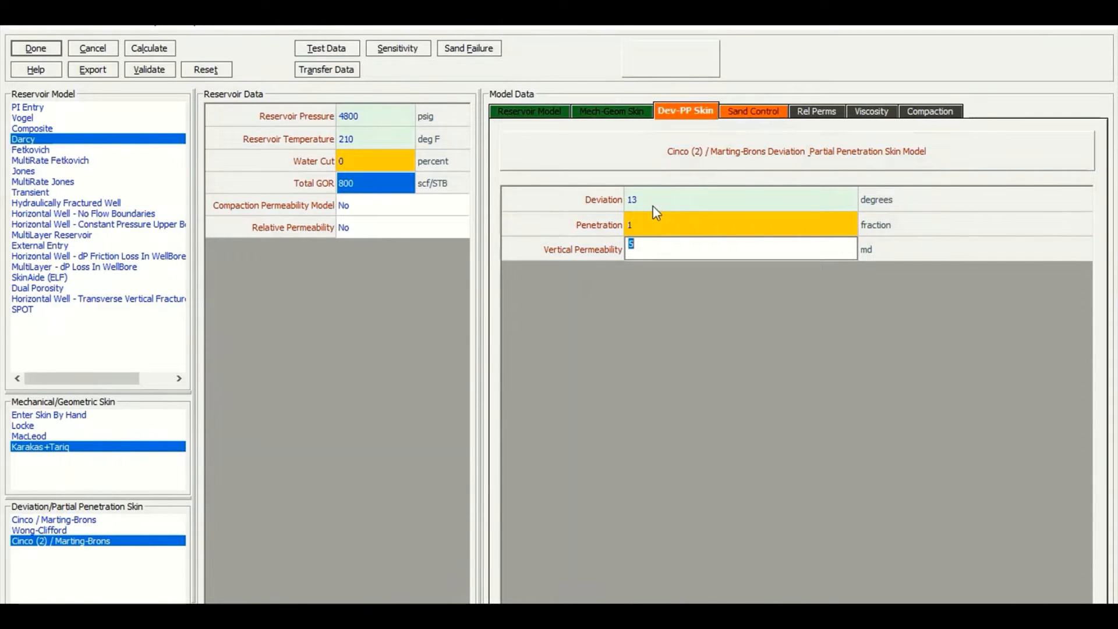
Open the sand control data and set the gravel pack permeability to 35000 md
left_click(773, 108)
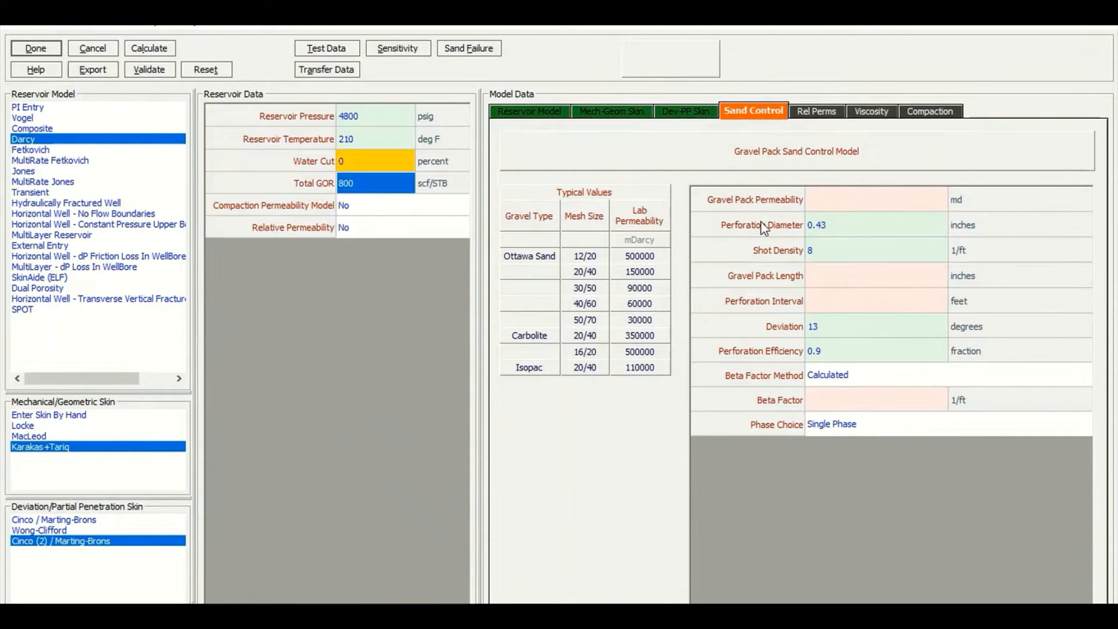
left_click(831, 208)
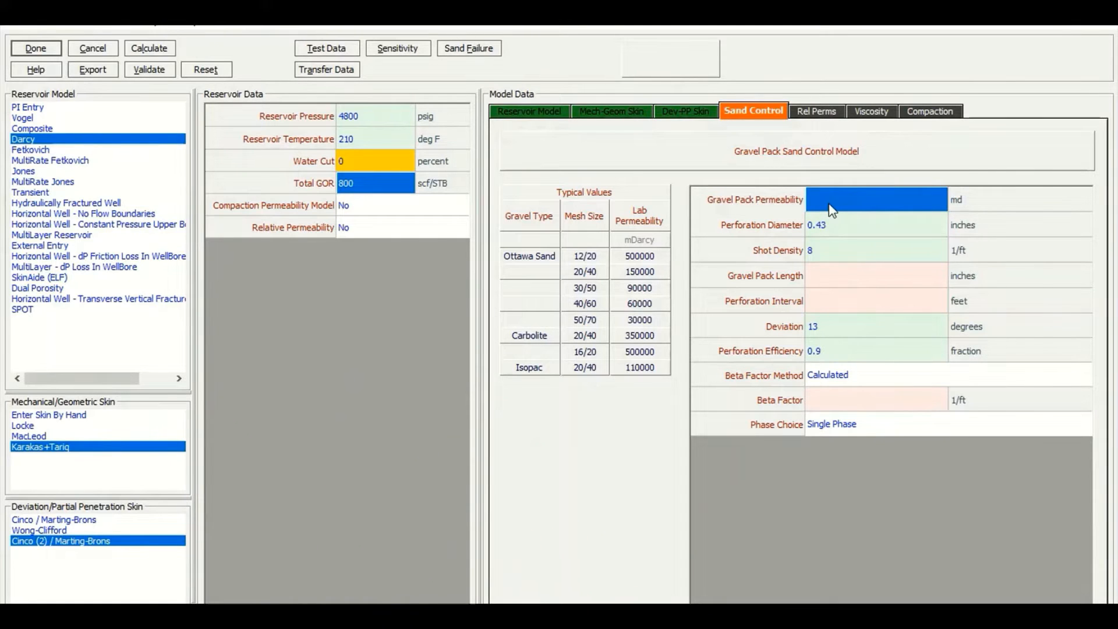
type("35000")
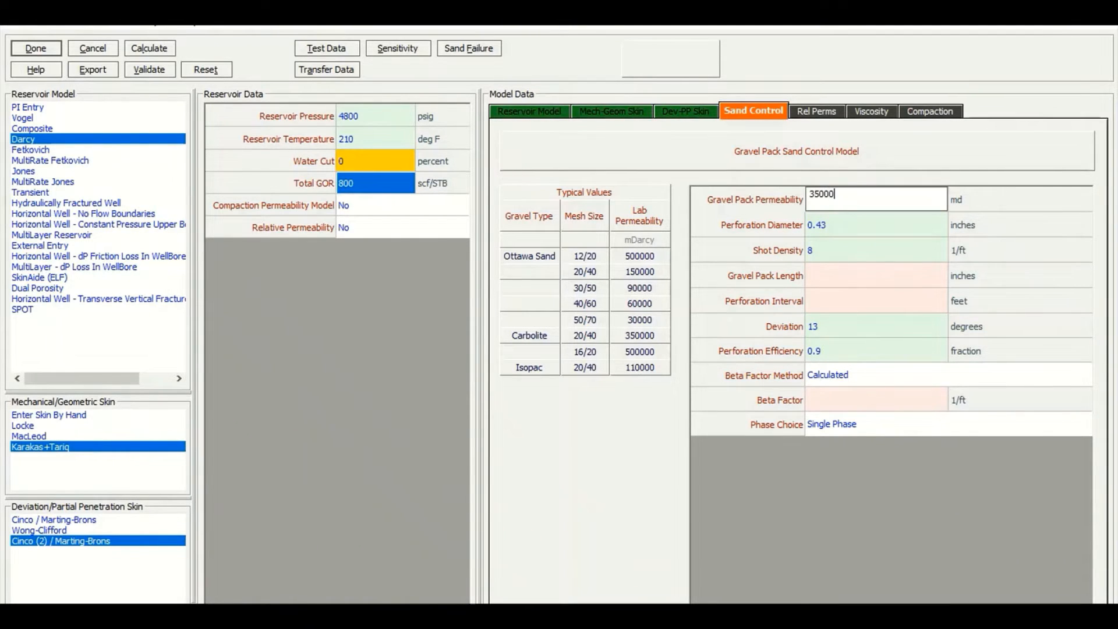
key("Return")
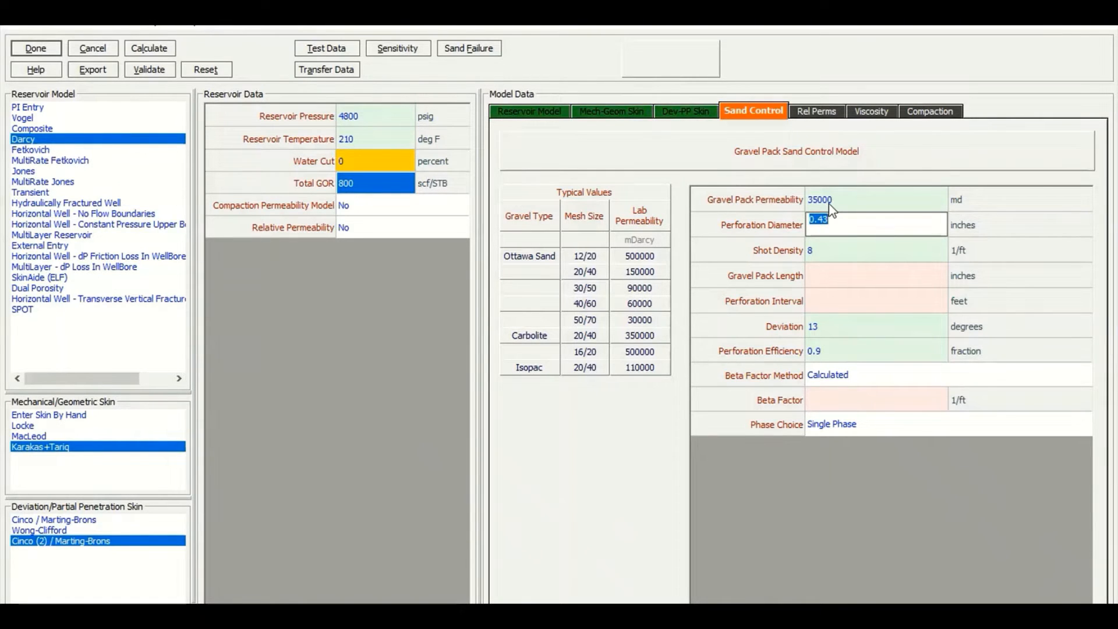
key("Return")
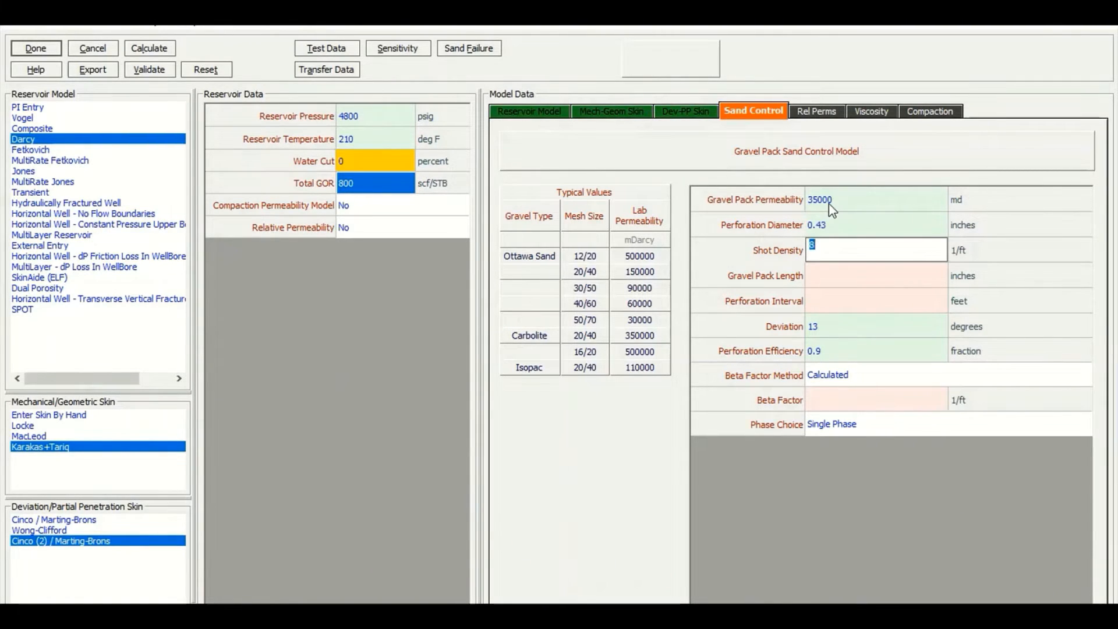
key("Return")
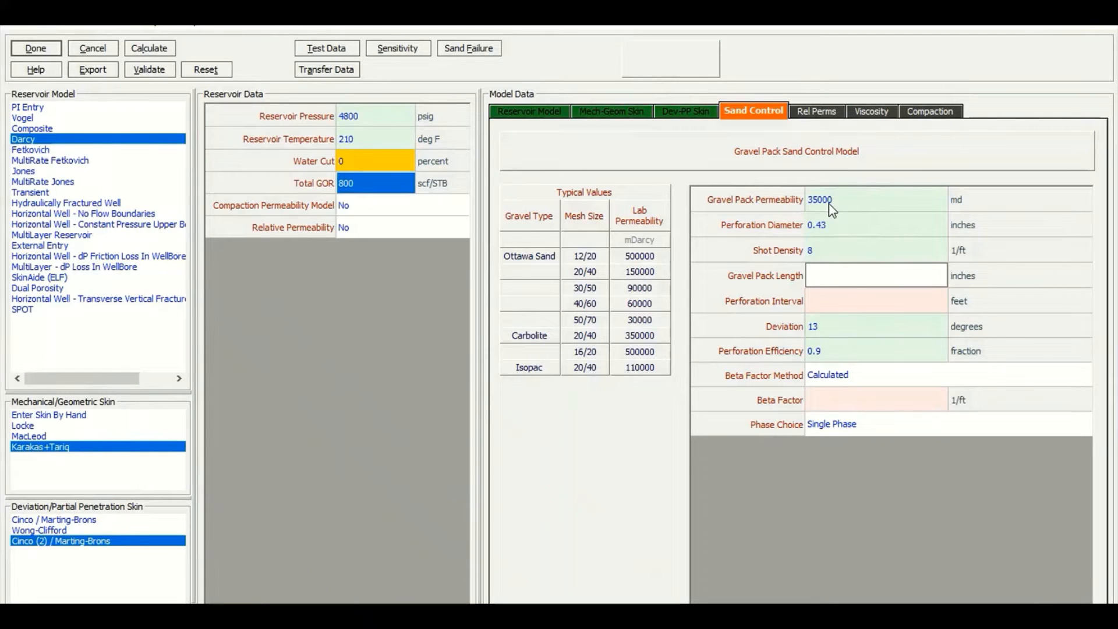
Set the gravel pack length to 6 inches and the perforation interval to 100 feet
type("6")
key("Return")
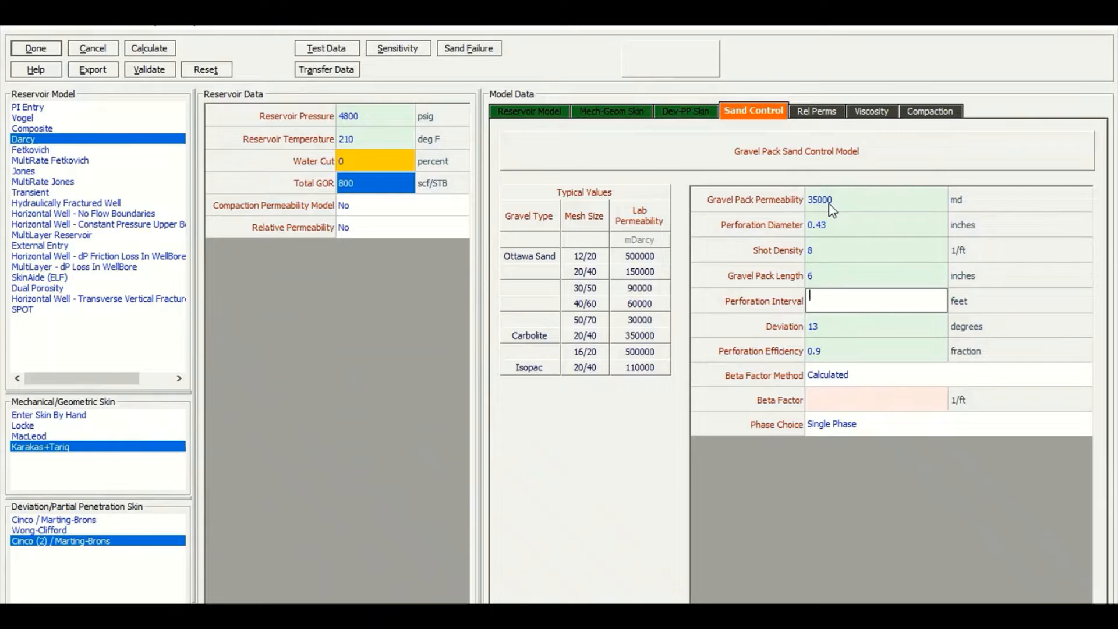
type("100")
key("Return")
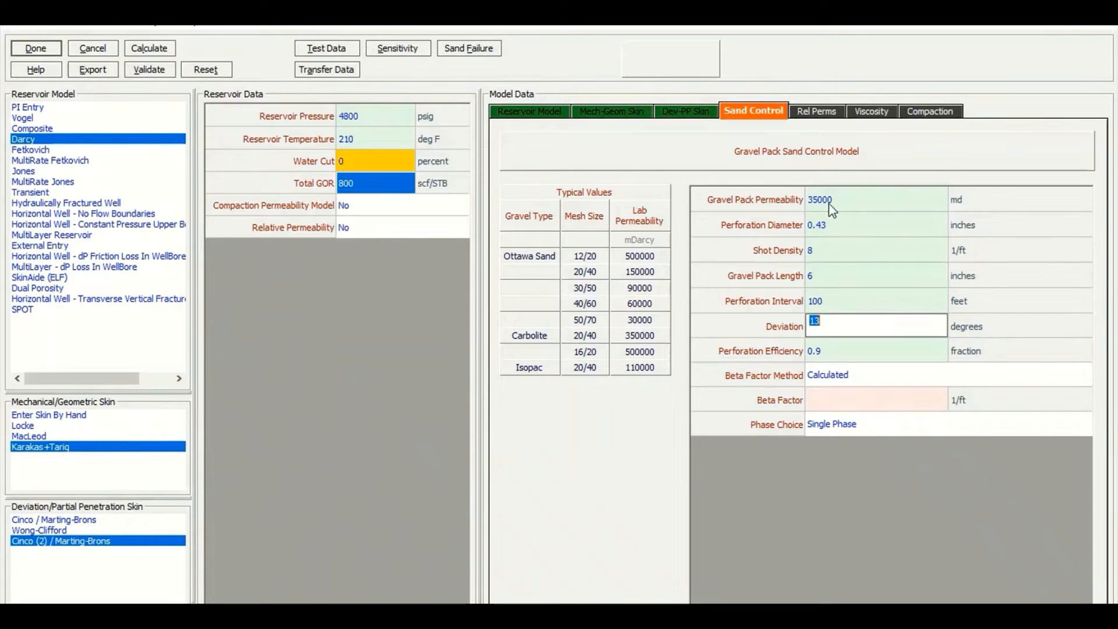
key("Return")
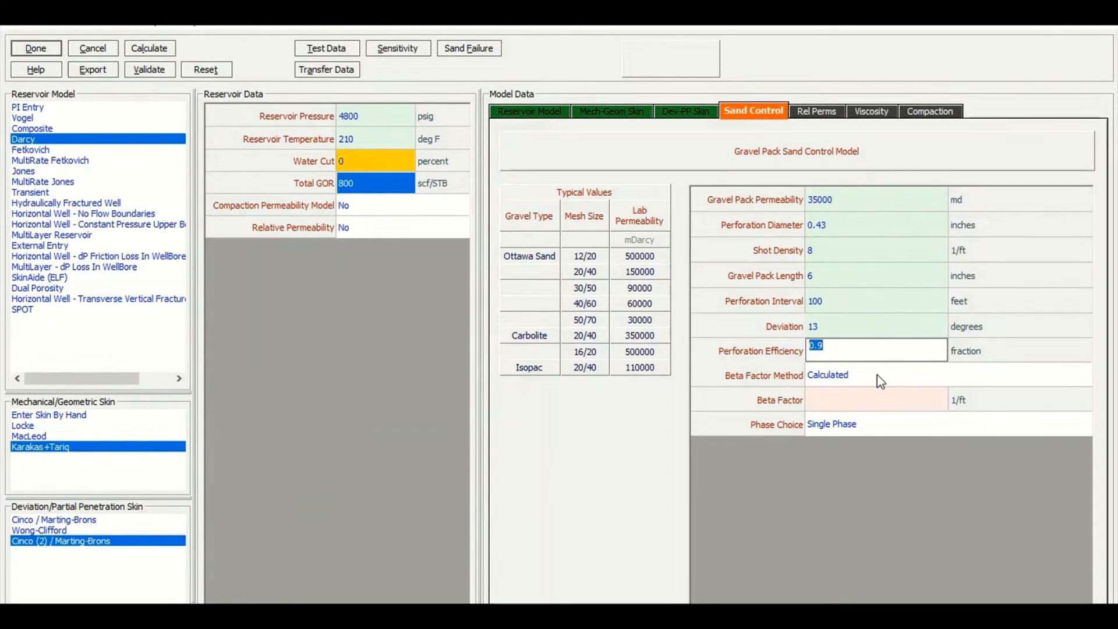
Change the sand control phase choice to Multi Phase
left_click(871, 429)
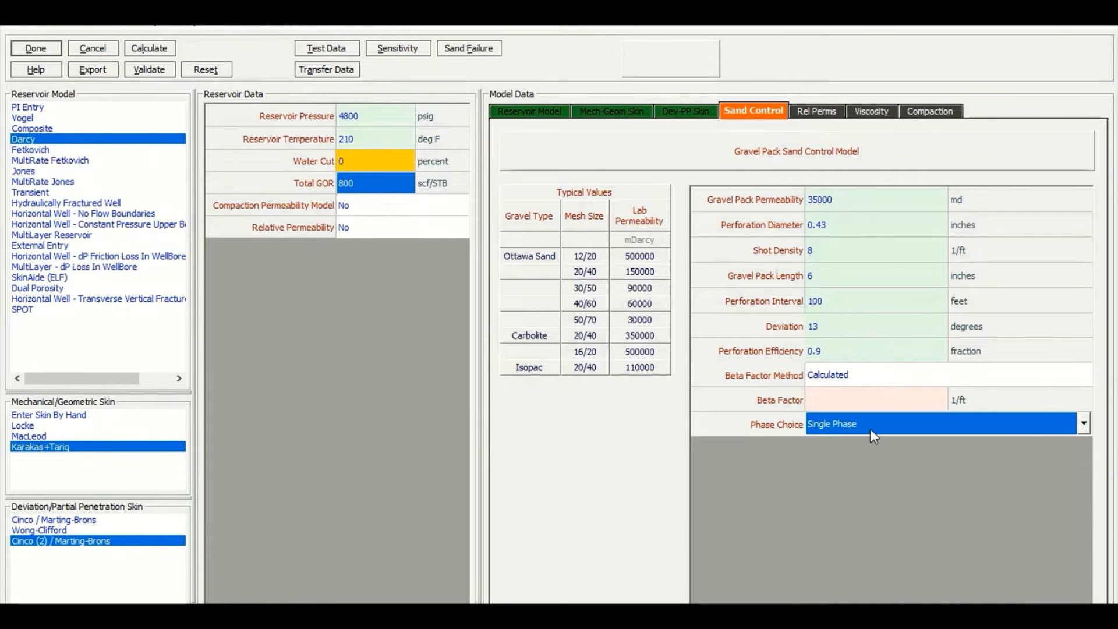
left_click(1068, 433)
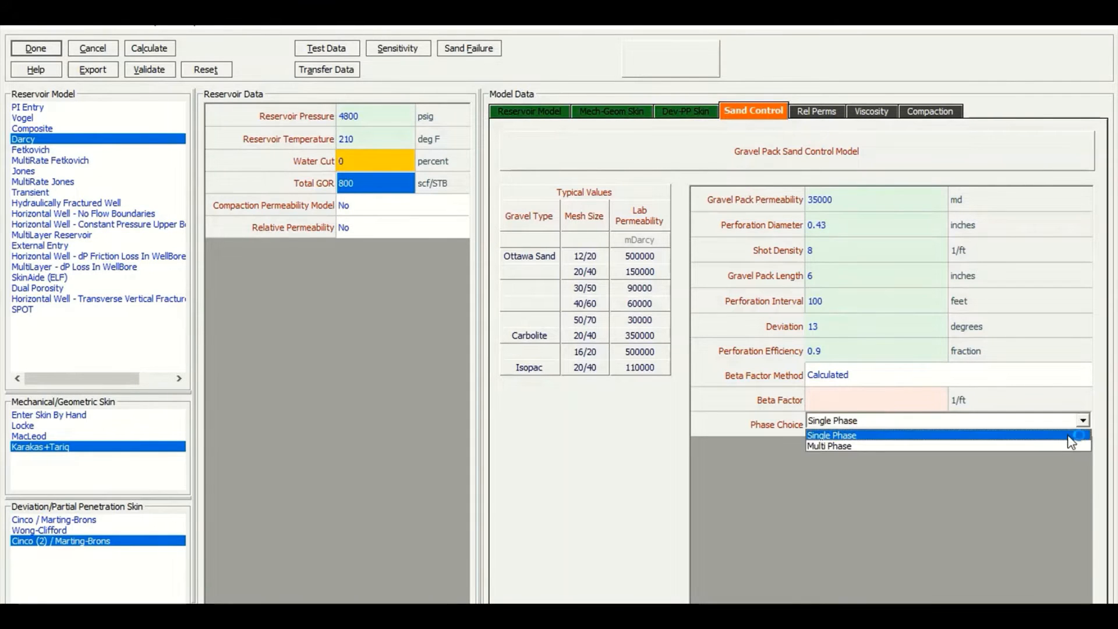
left_click(1071, 446)
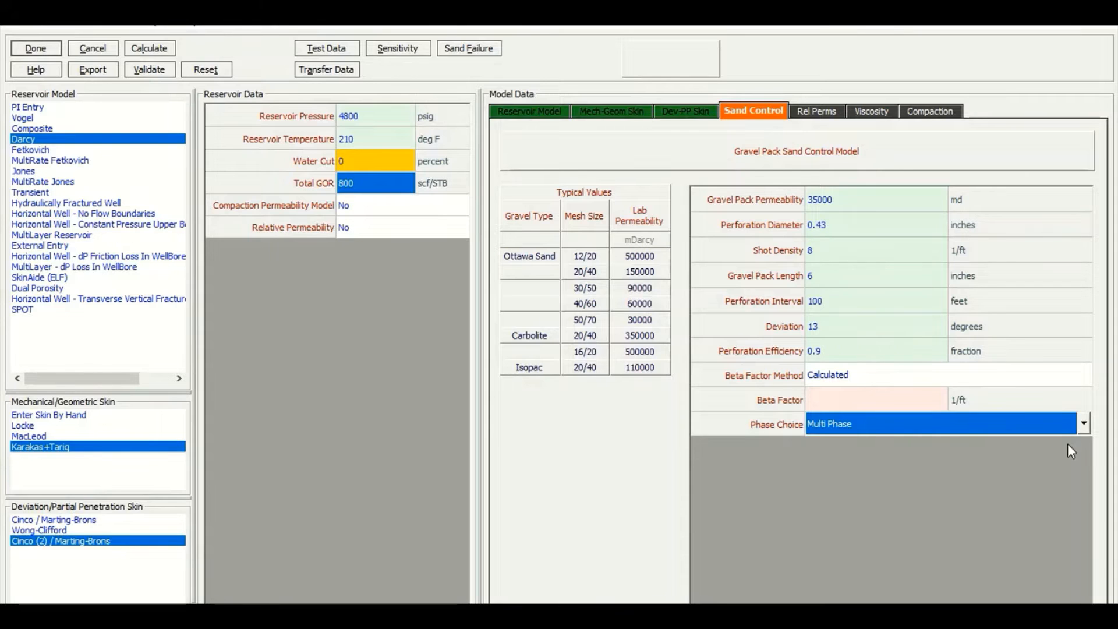
Calculate the IPR and plot the results using the default rate and pressure variables
left_click(152, 52)
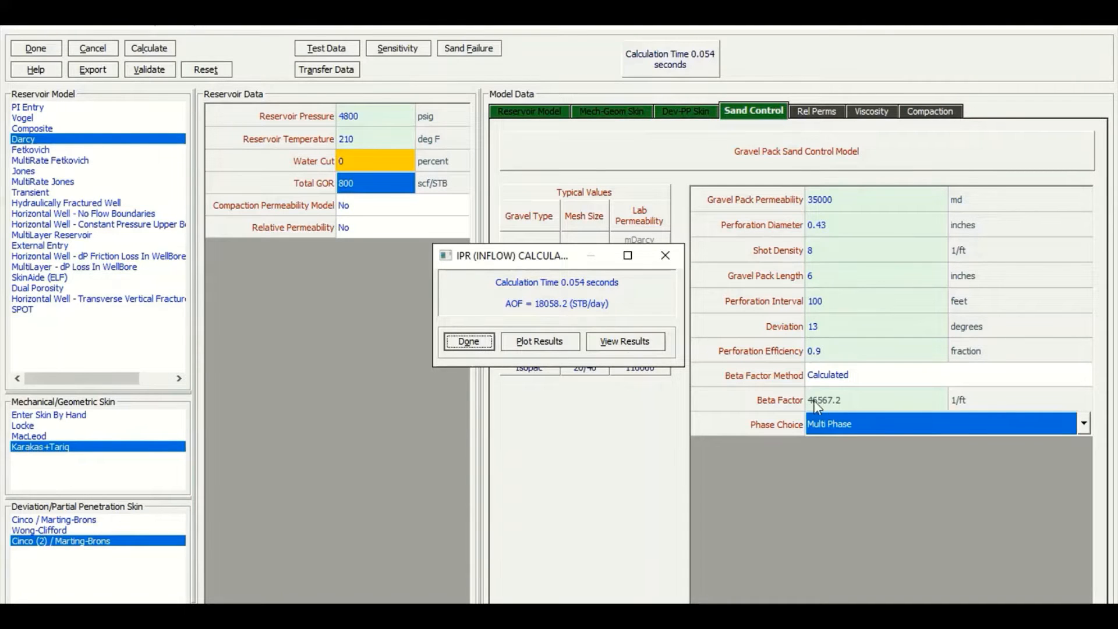
left_click(556, 347)
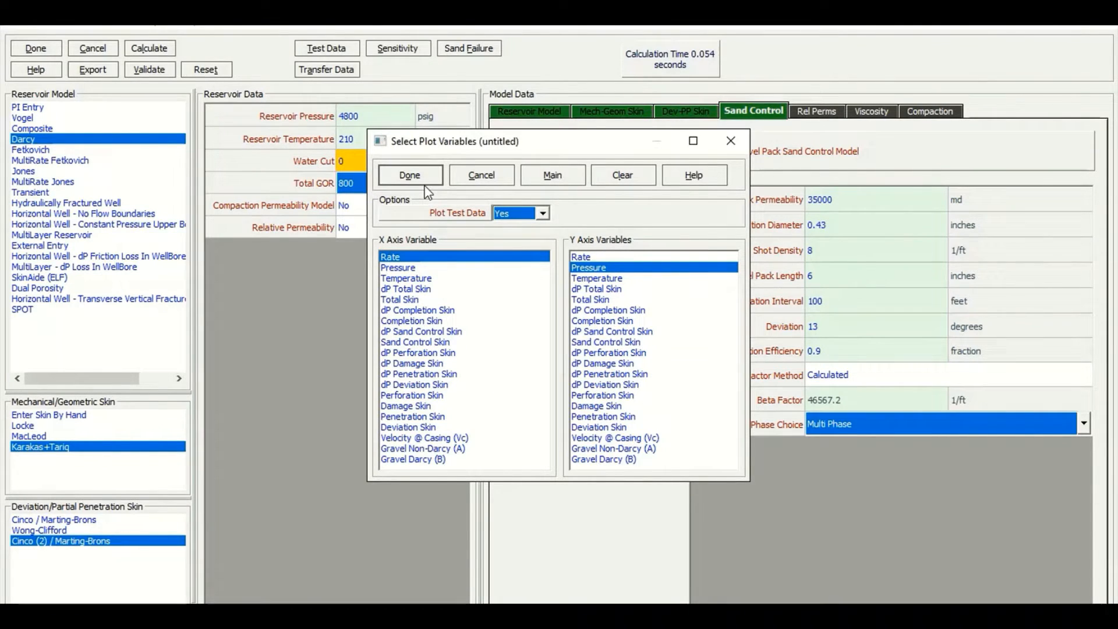
left_click(411, 175)
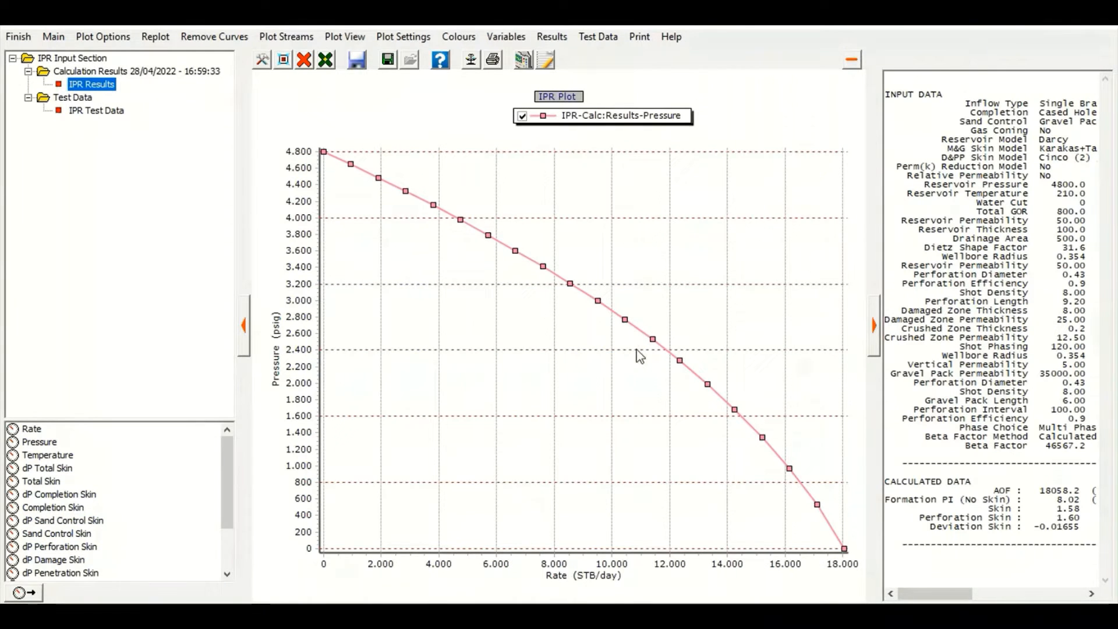
Examine the input and calculated skin data listed beside the IPR plot
left_click(240, 336)
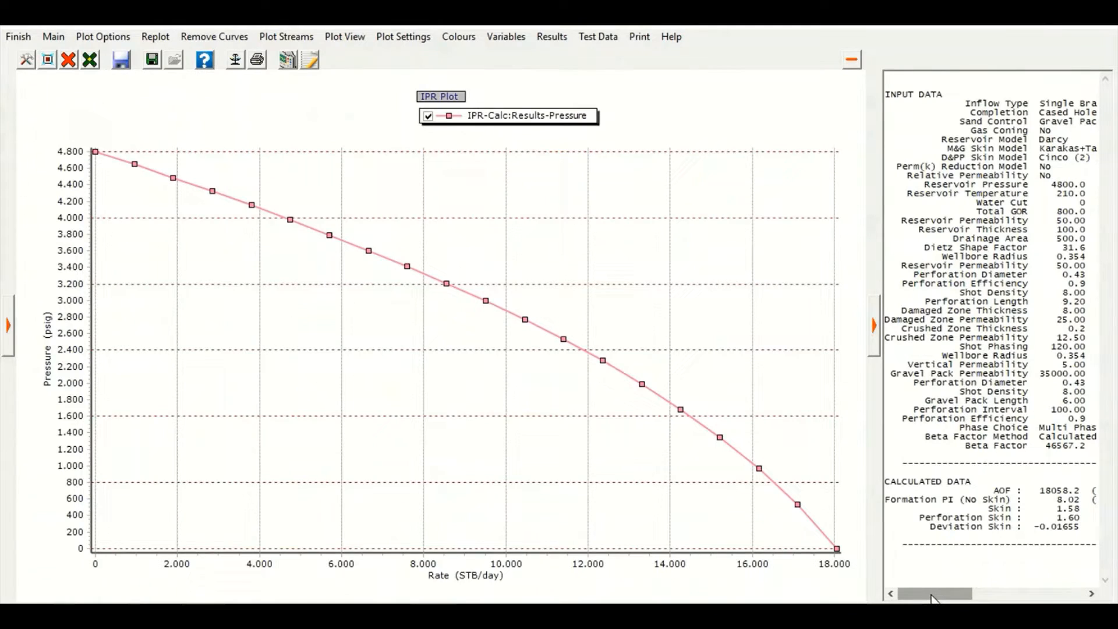
left_click_drag(935, 595, 940, 595)
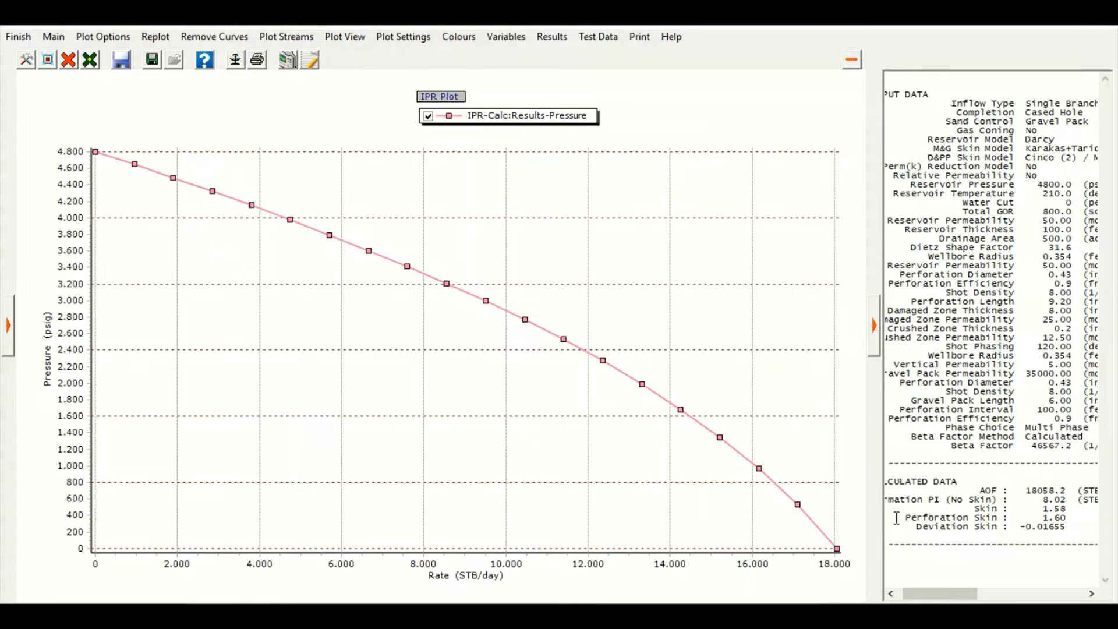
left_click_drag(895, 518, 987, 537)
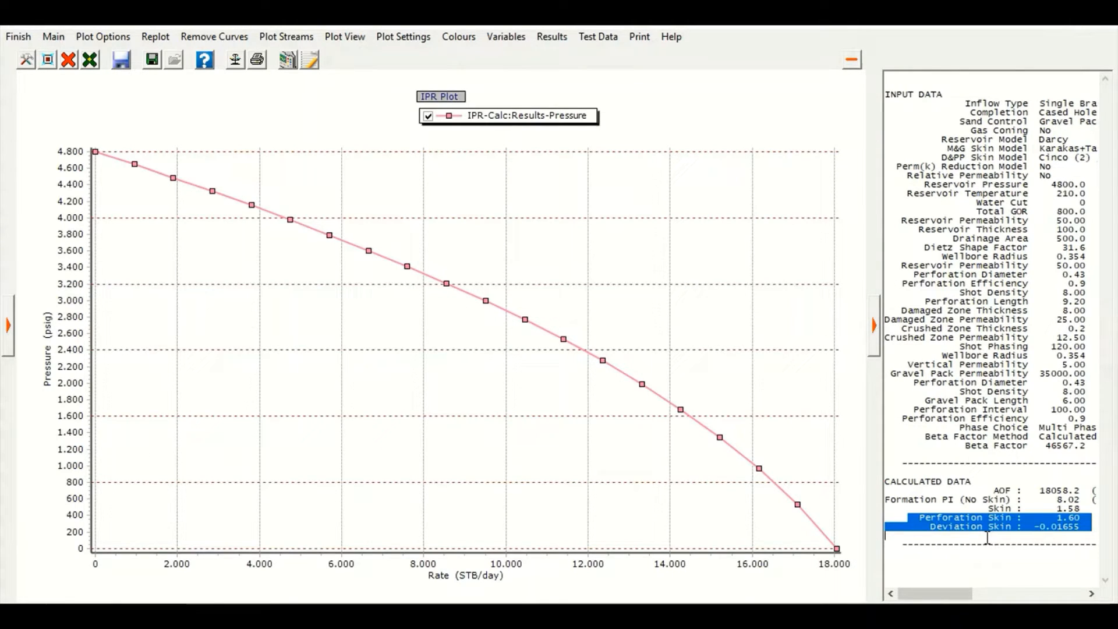
left_click(988, 537)
left_click_drag(930, 526, 1093, 528)
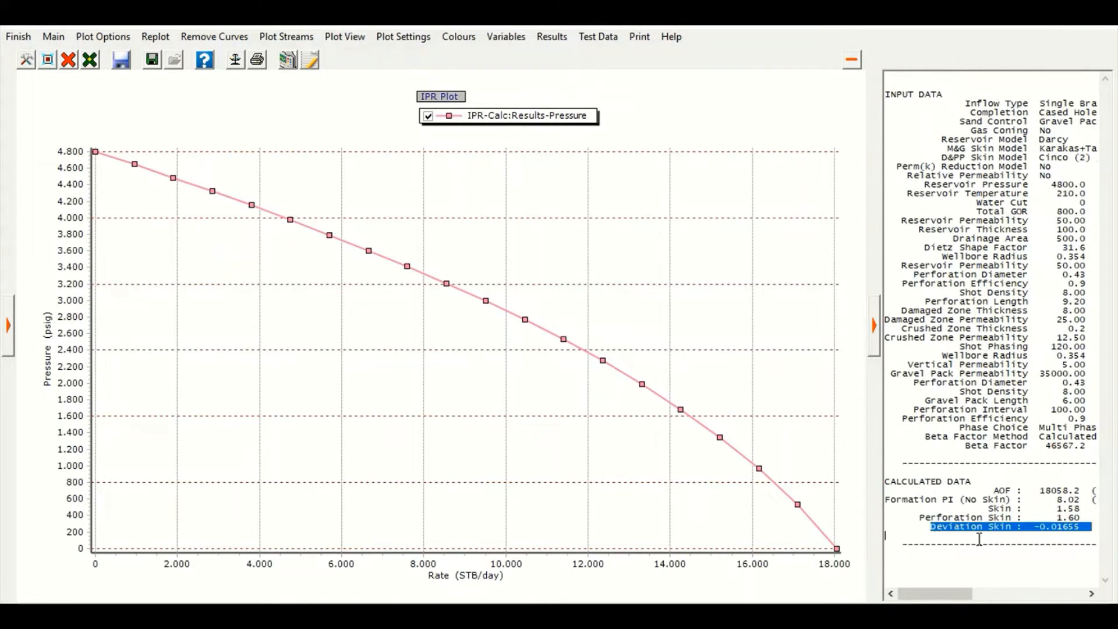
left_click(1040, 555)
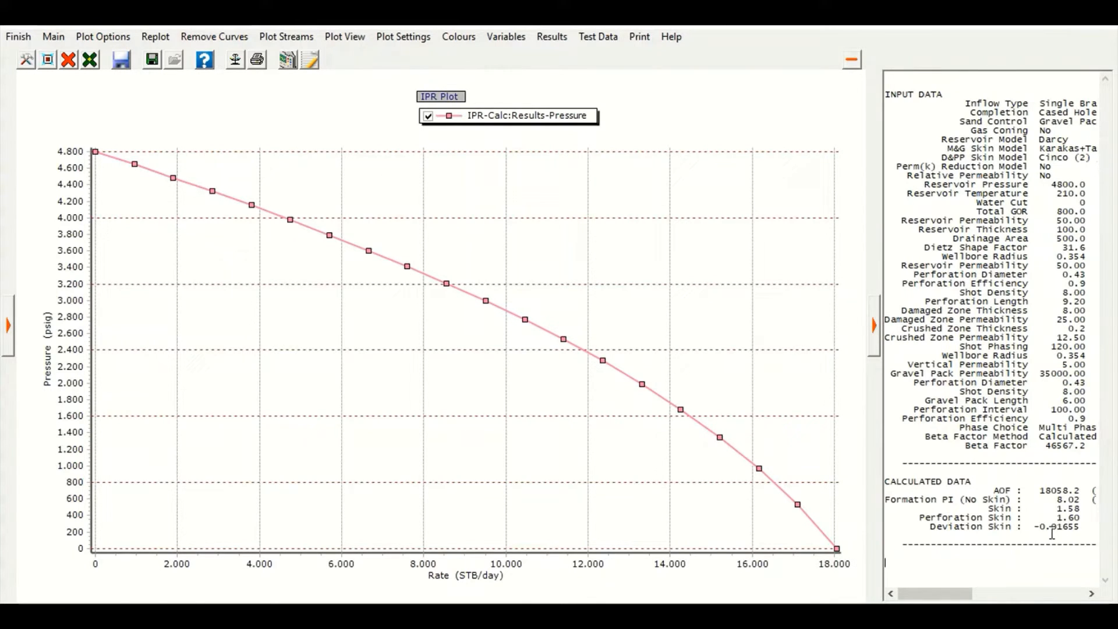
left_click(8, 335)
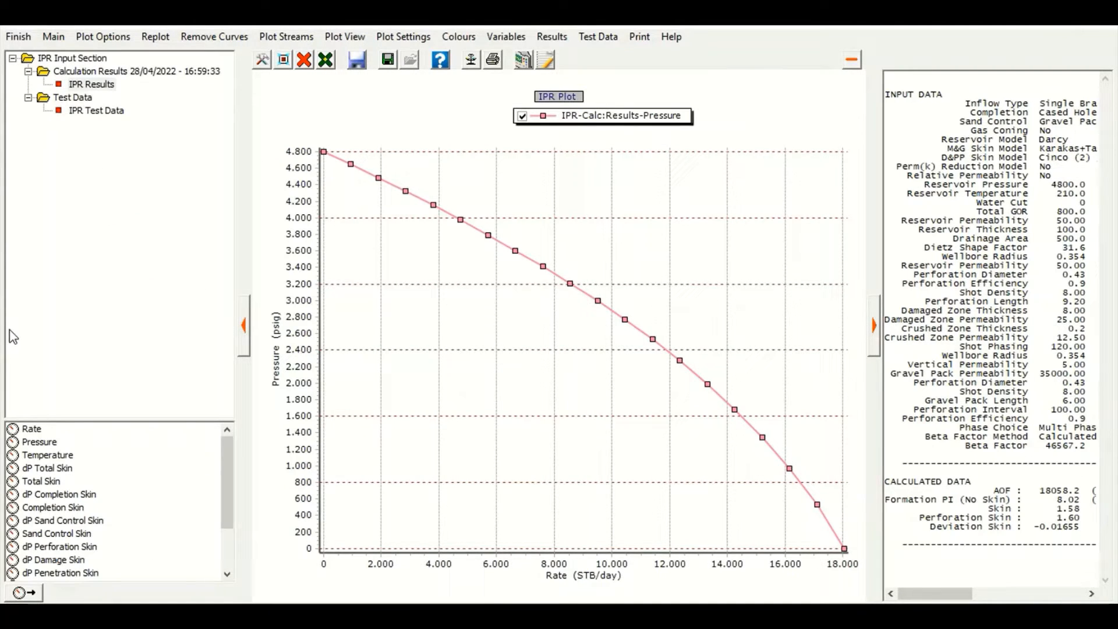
Open the IPR test data and enter point 1: liquid rate 4000 STB/day at 4100 psig
left_click(609, 40)
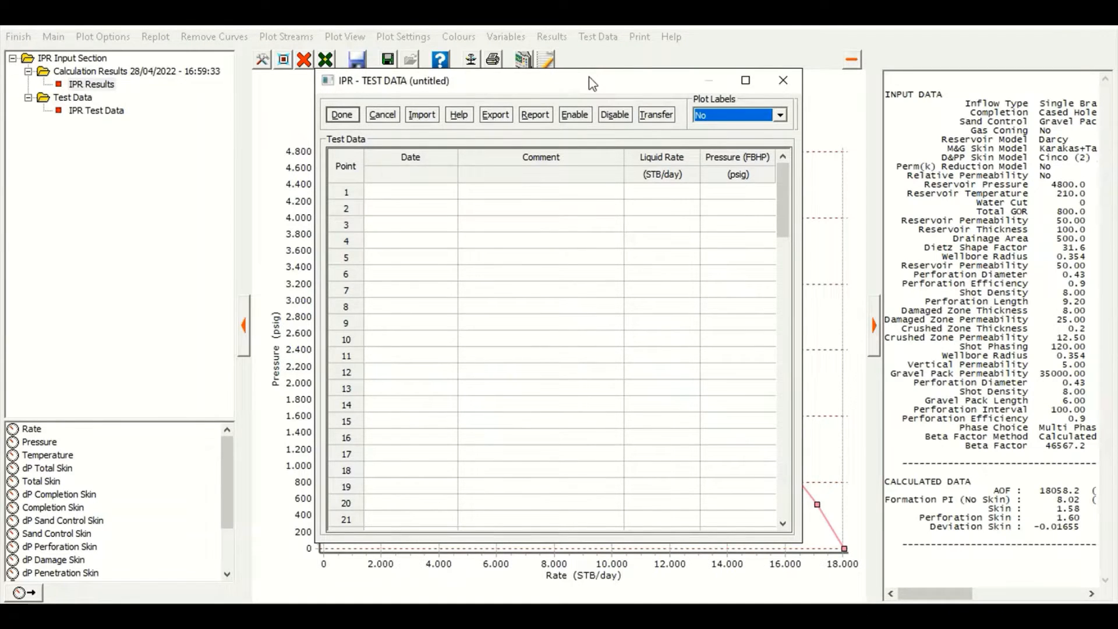
left_click_drag(592, 83, 857, 227)
left_click(923, 335)
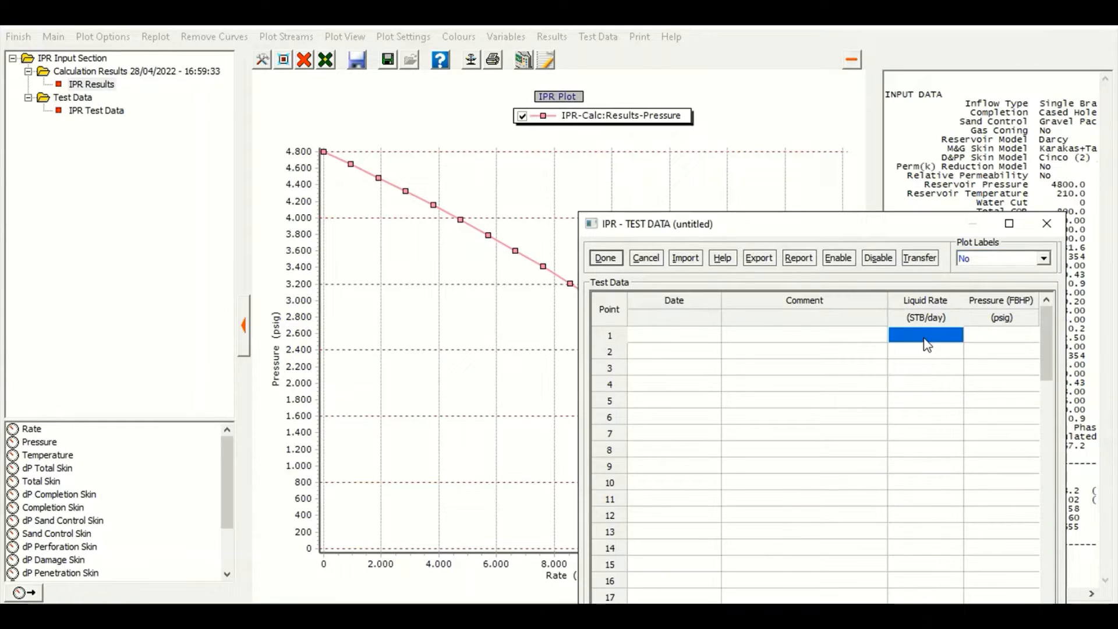
type("4000")
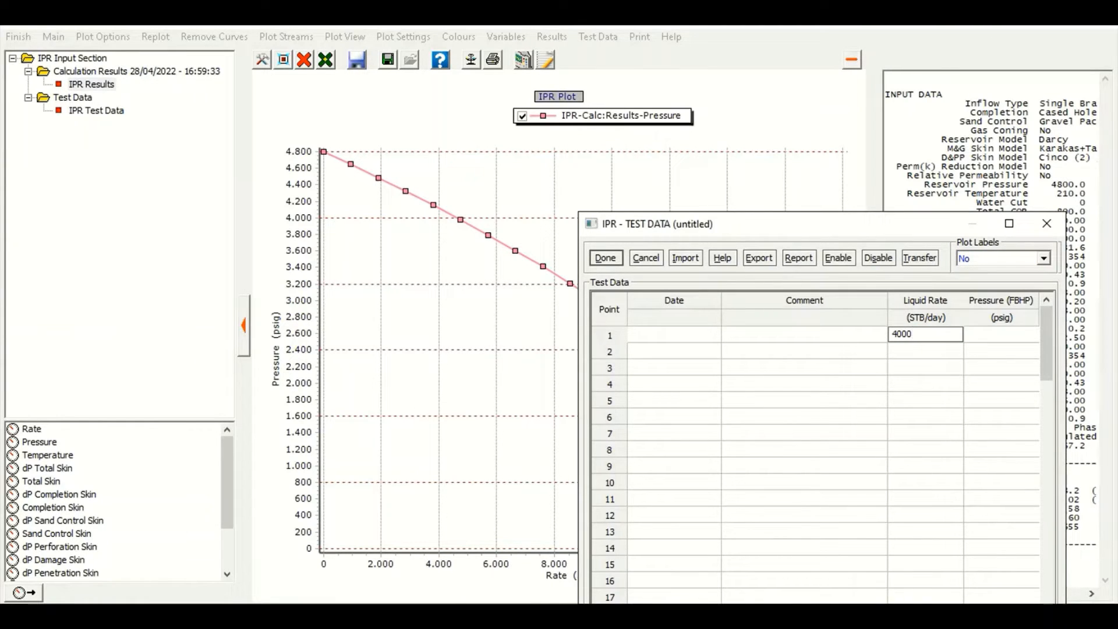
key("Tab")
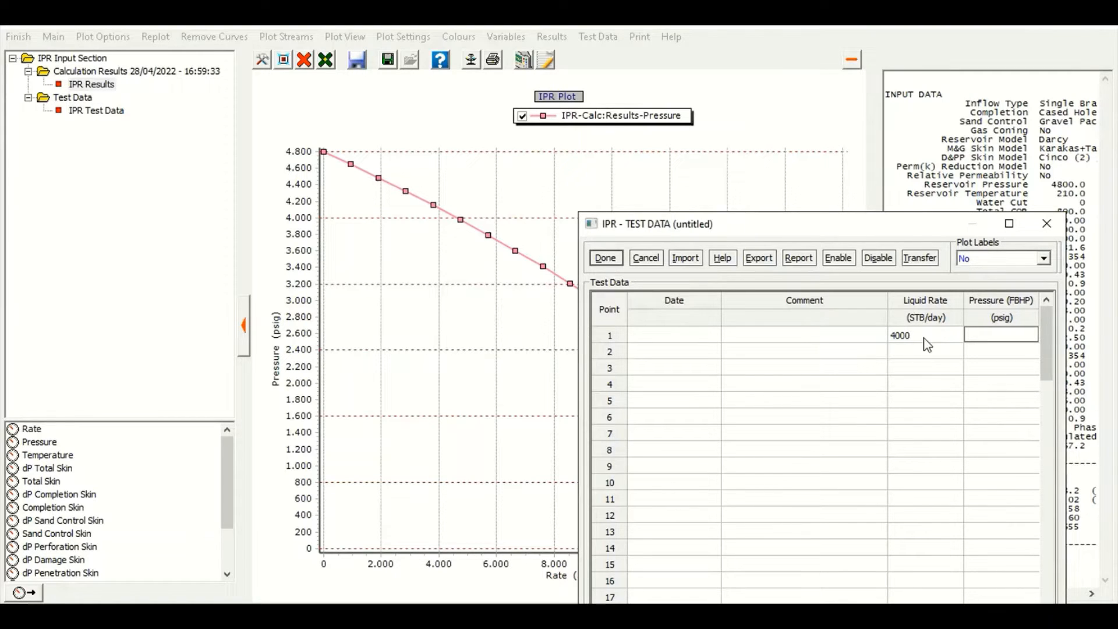
type("4100")
key("Down")
key("Left")
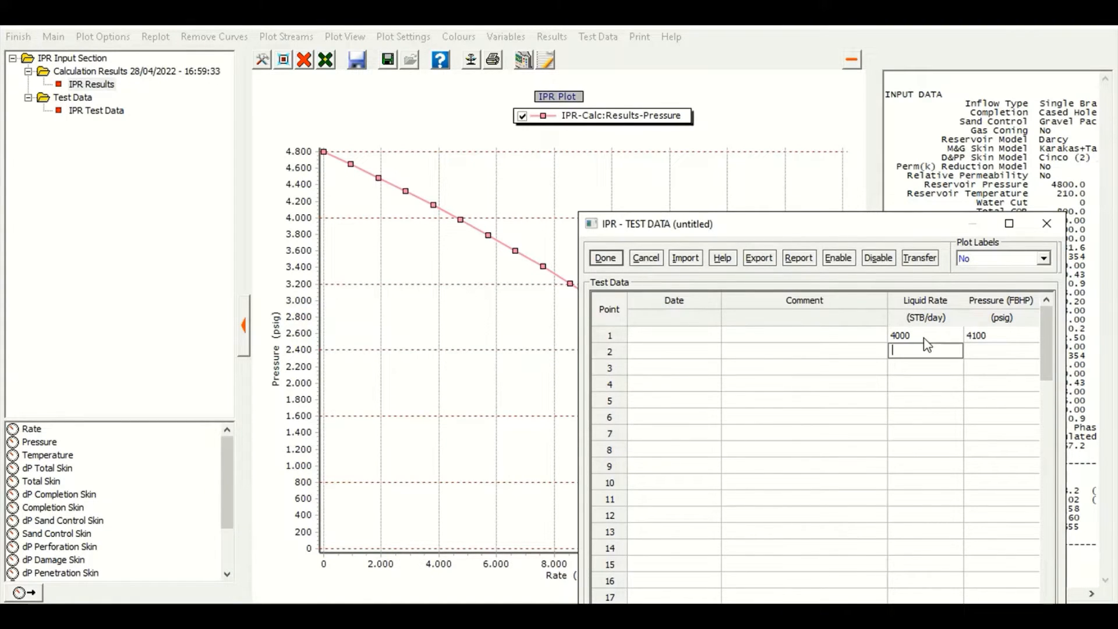
Enter test point 2 as 10000 STB/day at 2850 psig and close the test data to overlay it
type("10000")
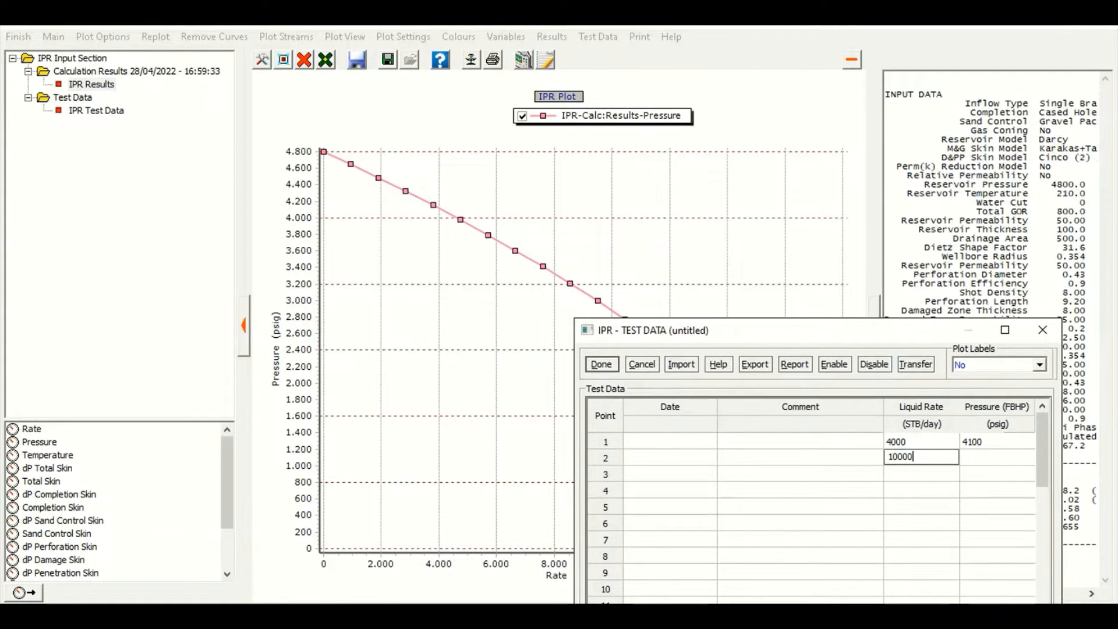
key("Tab")
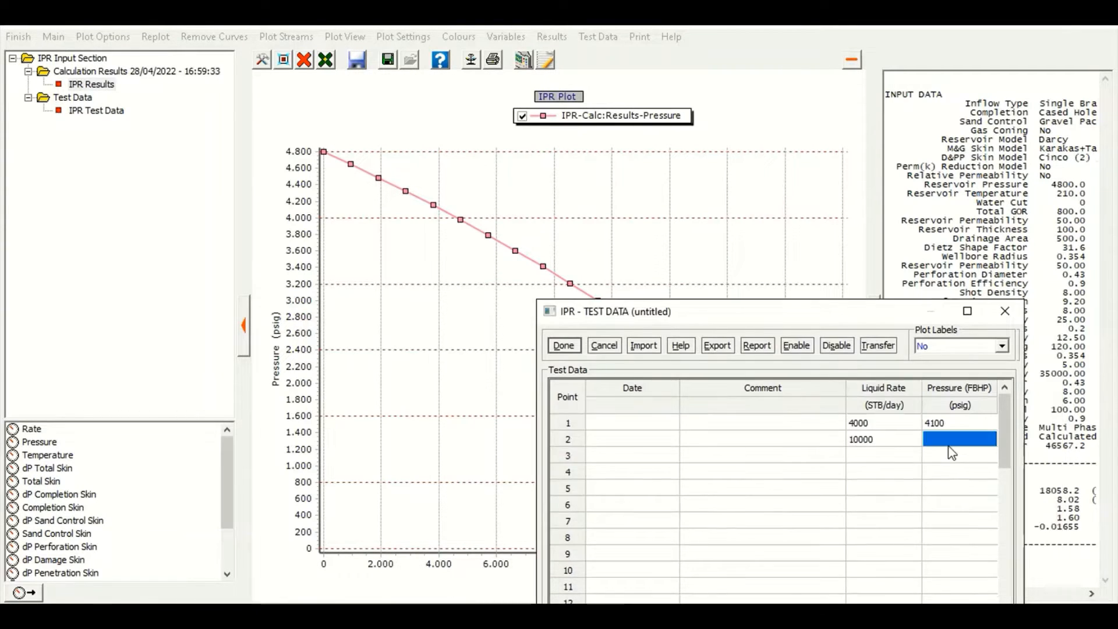
type("2850")
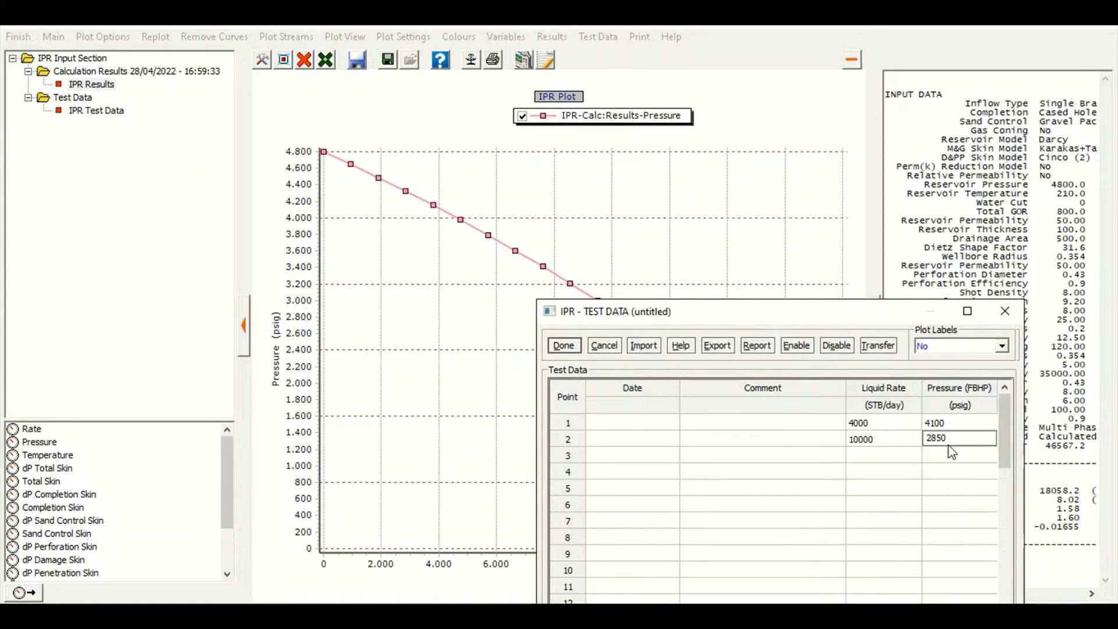
left_click(563, 350)
mouse_move(445, 216)
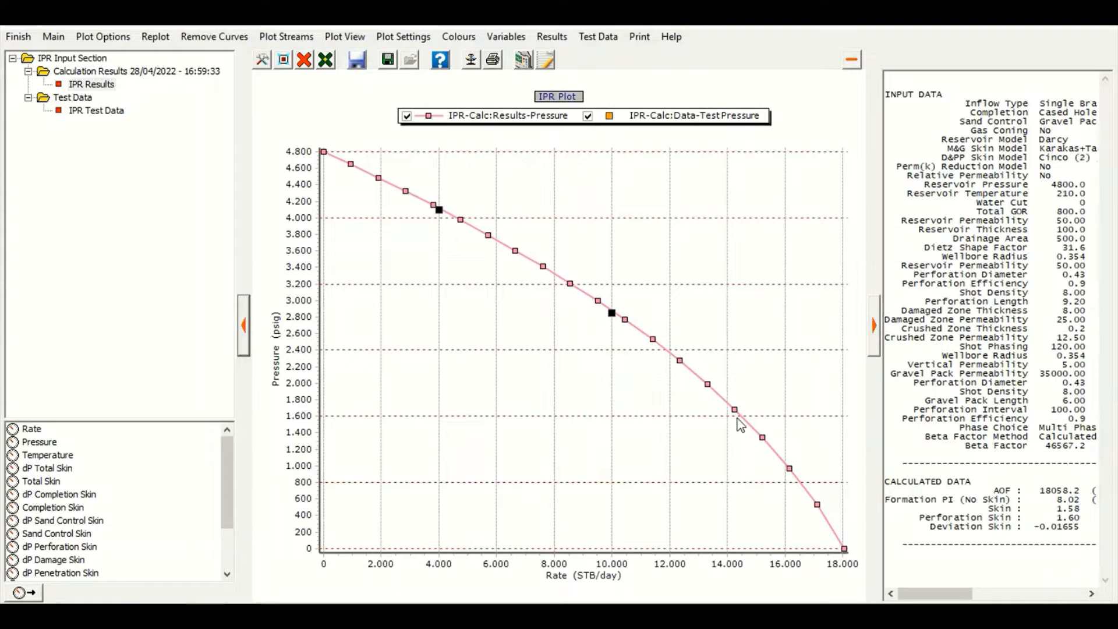
Leave the IPR plot and close the inflow data section
left_click(22, 37)
left_click(468, 342)
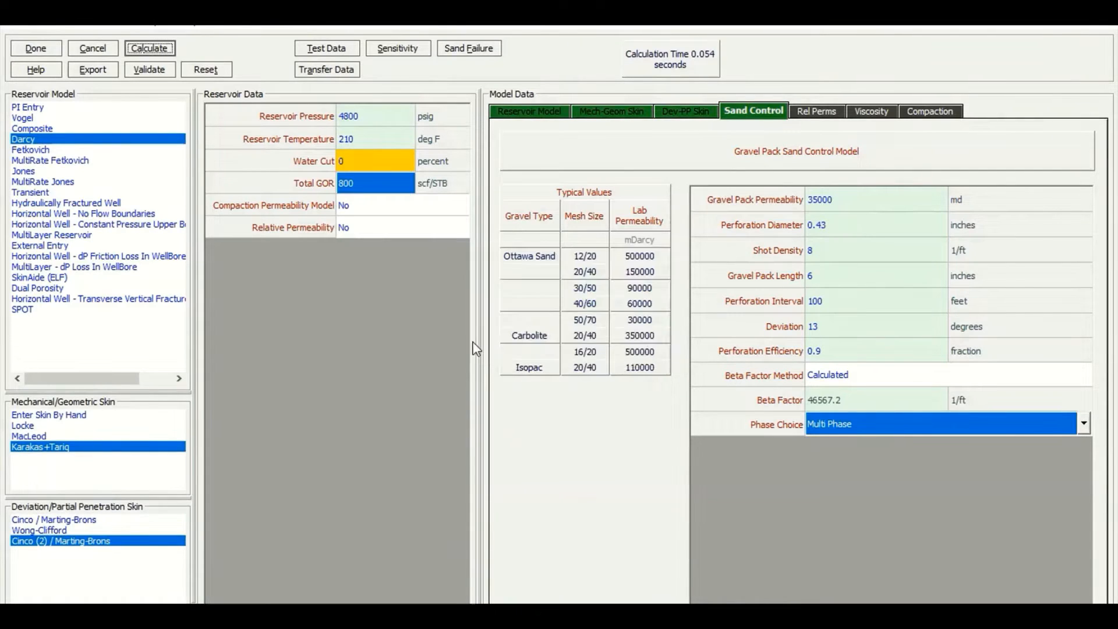
left_click(55, 48)
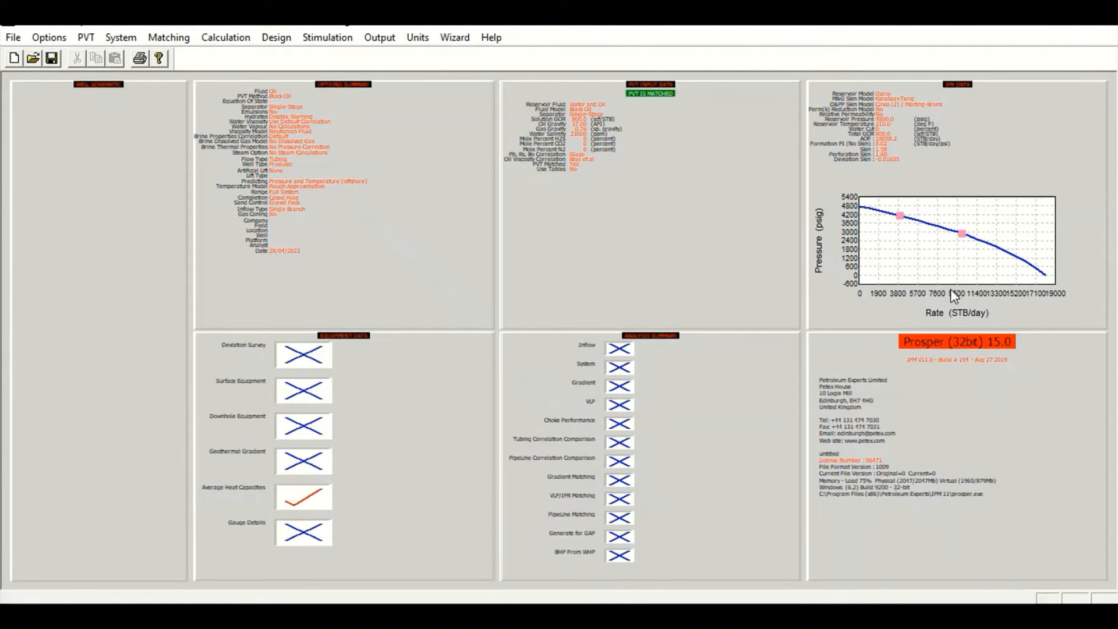
Open the equipment data and select Deviation Survey, Downhole Equipment, Geothermal Gradient and Average Heat Capacities for entry
left_click(448, 388)
left_click(459, 267)
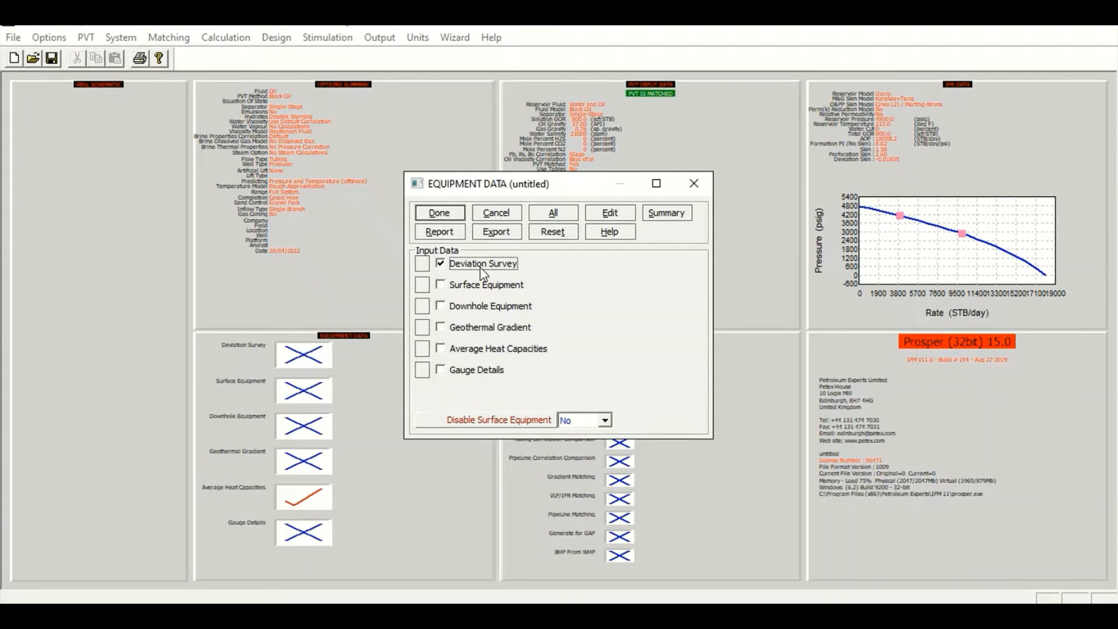
left_click(464, 307)
left_click(456, 333)
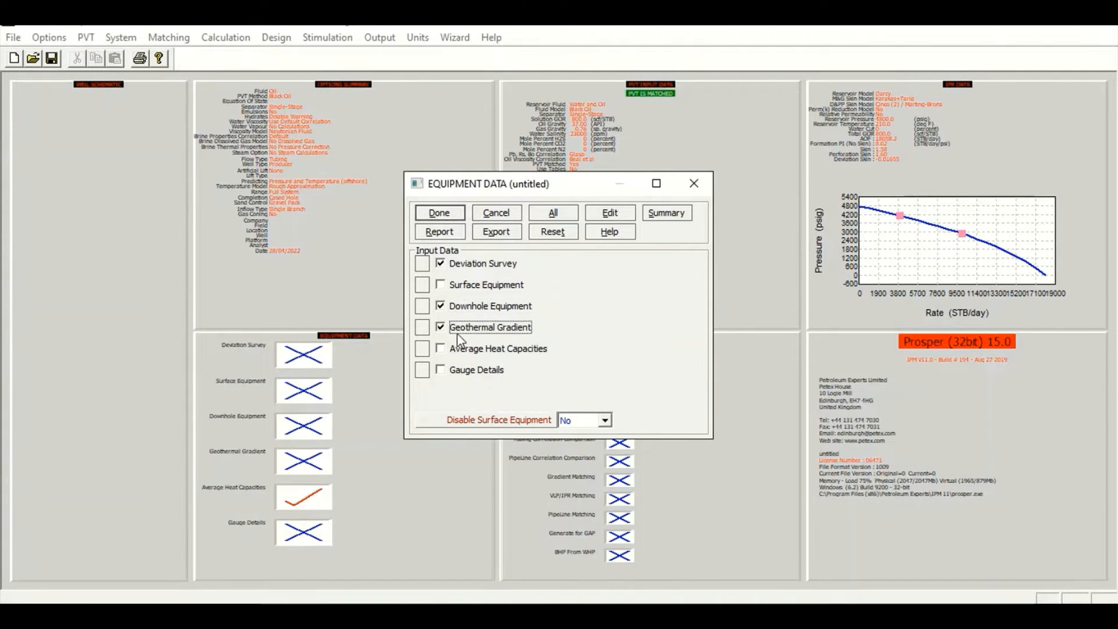
left_click(467, 352)
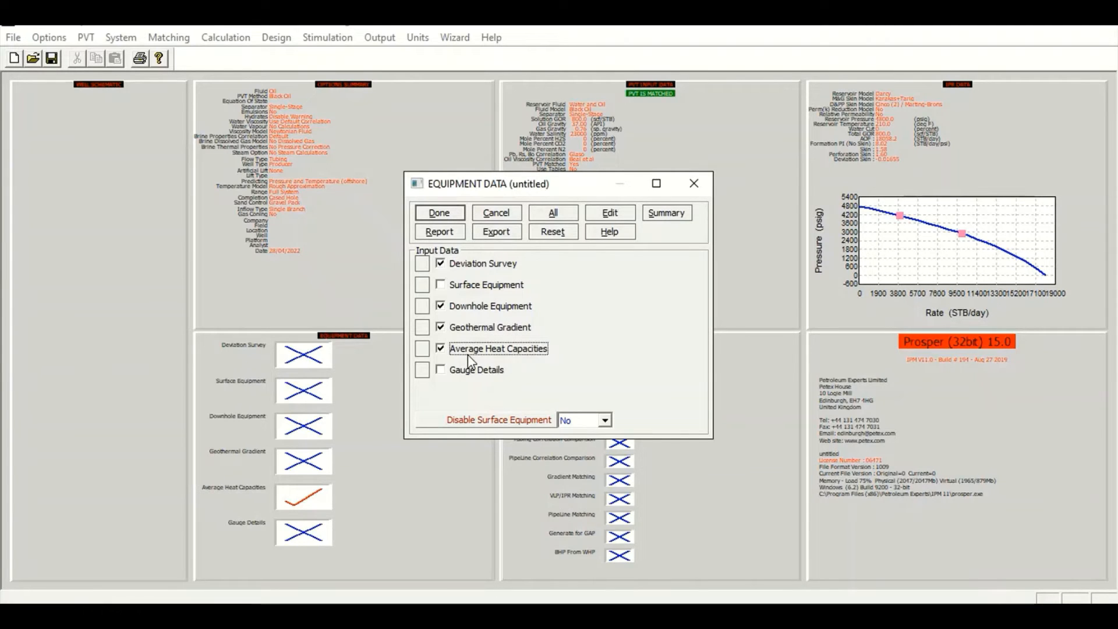
Open the deviation survey and enter points at 0/0 ft and 600/600 ft measured/true vertical depth
left_click(627, 214)
left_click(464, 300)
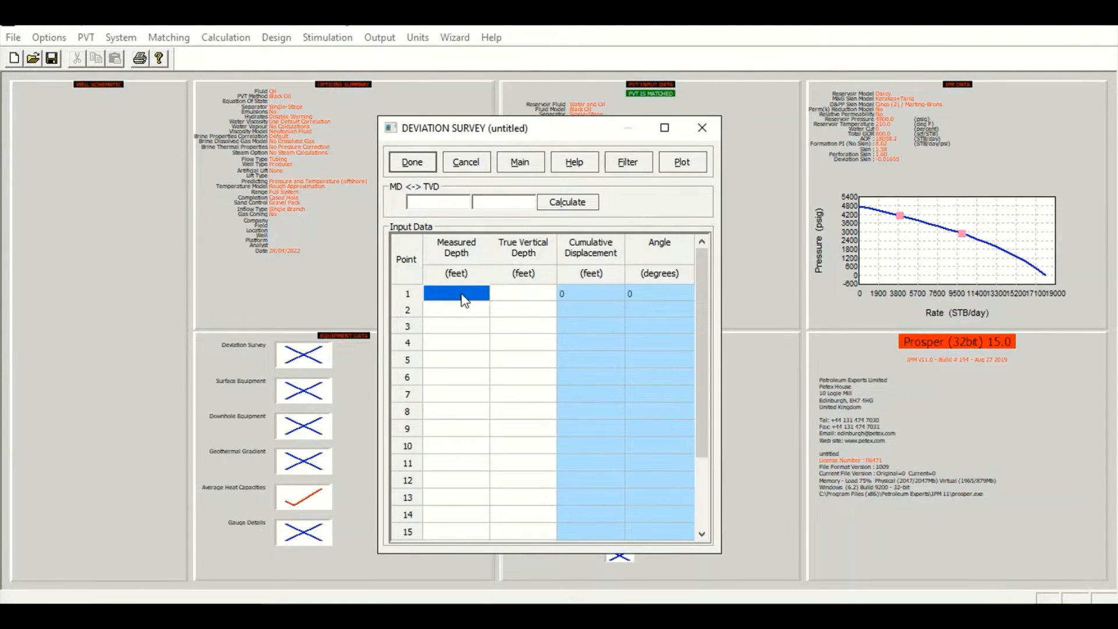
type("0")
key("Tab")
type("0")
key("Down")
key("Left")
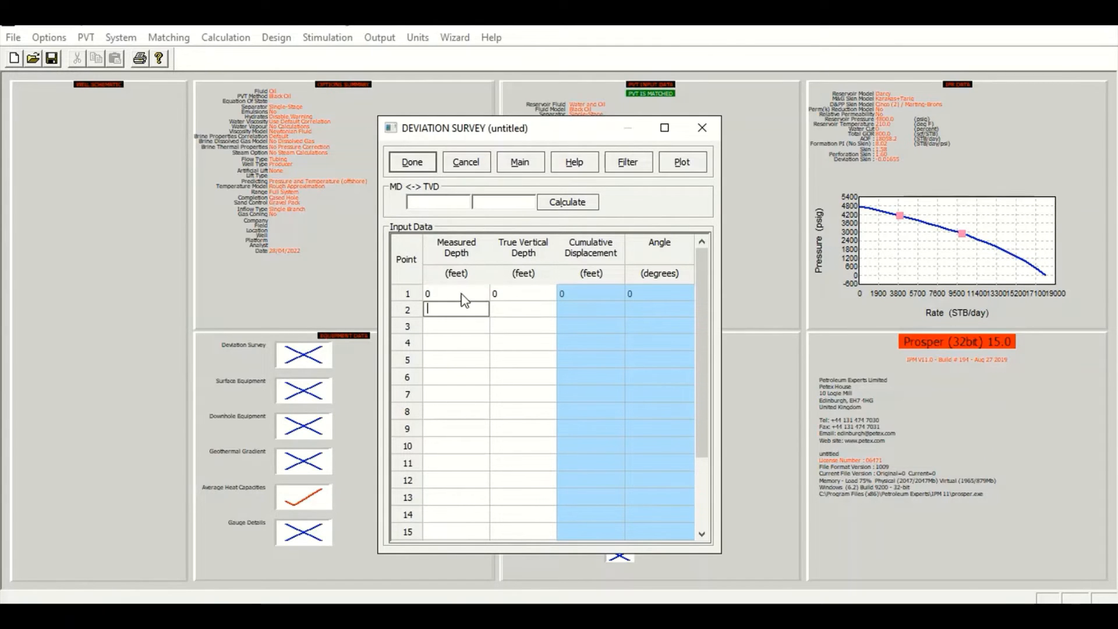
type("600")
key("Tab")
type("600")
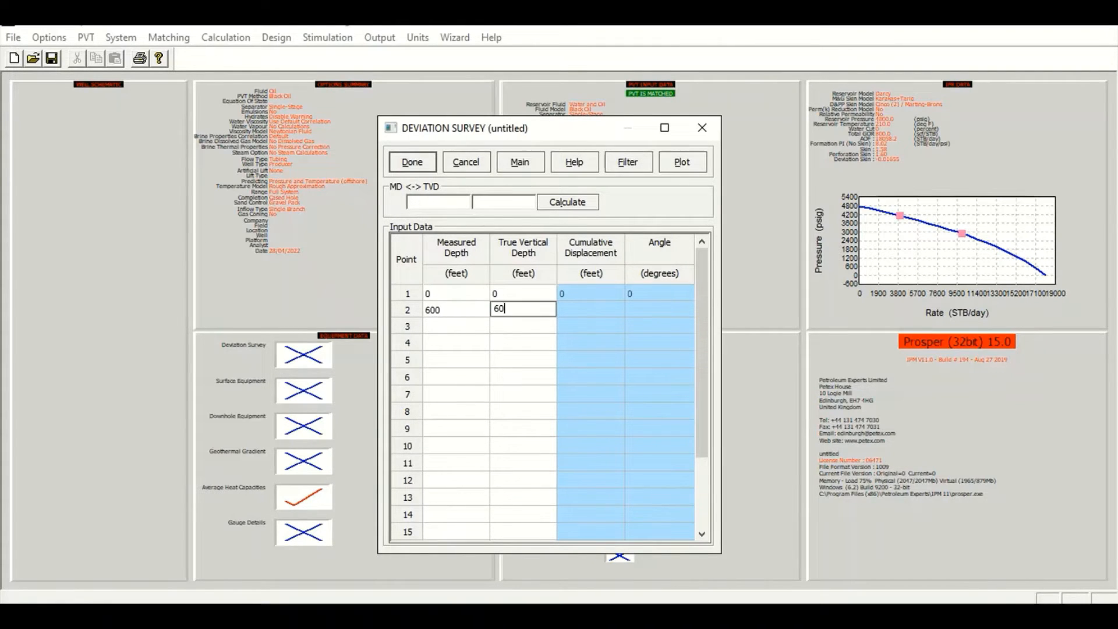
key("Down")
key("Left")
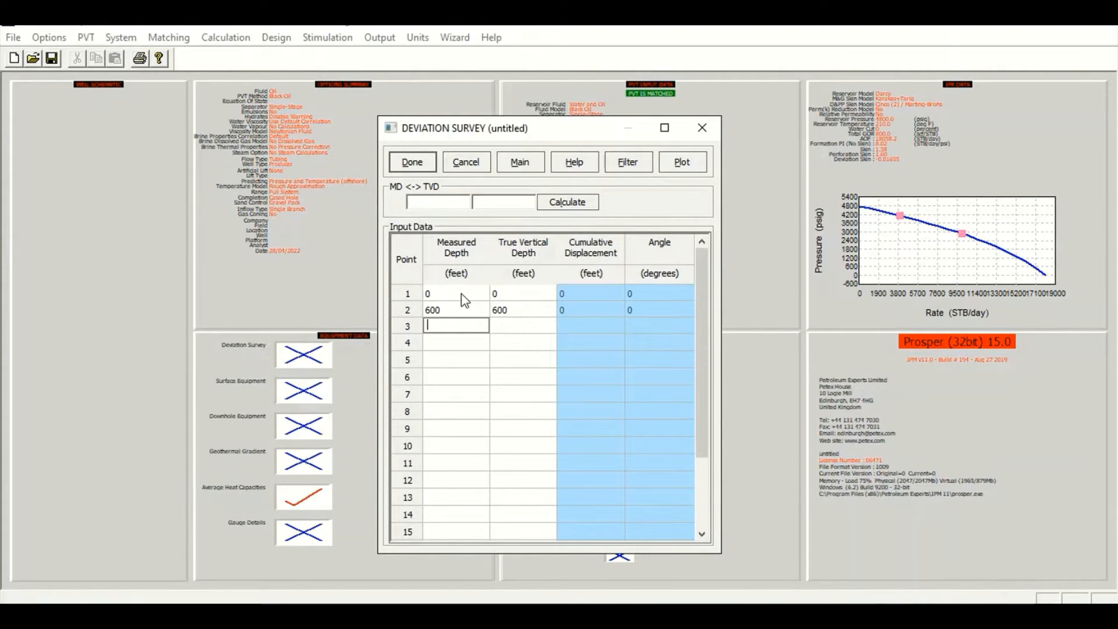
Add deviation survey points 4075 ft MD at 4000 ft TVD and 7700 ft MD at 7500 ft TVD
type("4075")
key("Tab")
type("4000")
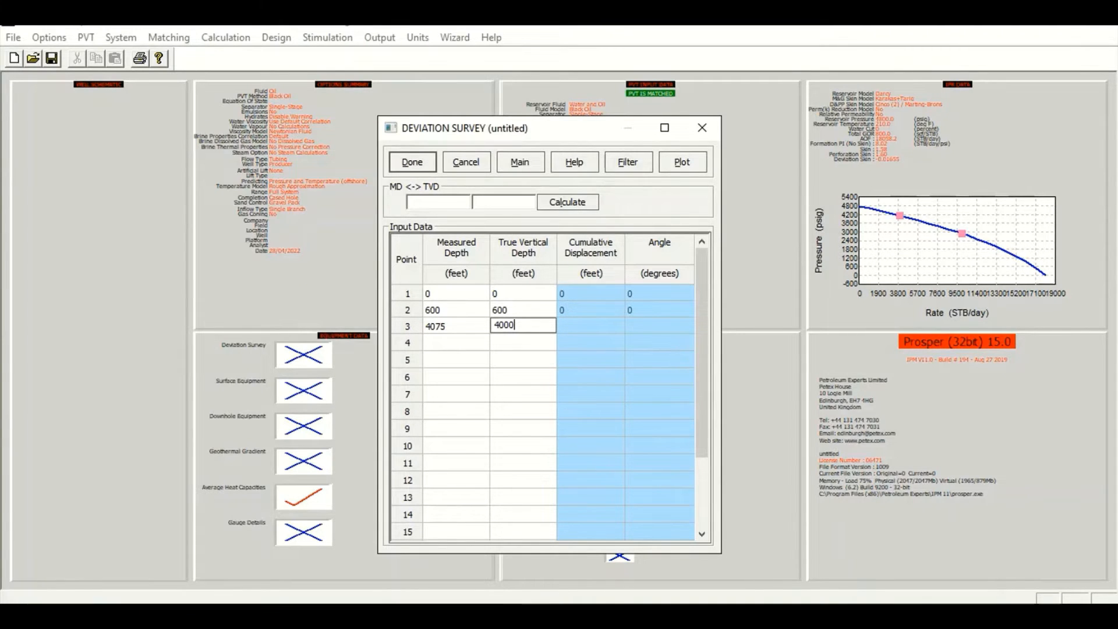
key("Tab")
type("7700")
key("Tab")
type("7500")
Add the final survey point 9275 ft MD at 9000 ft TVD, then plot the deviation survey and leave the plot
key("Tab")
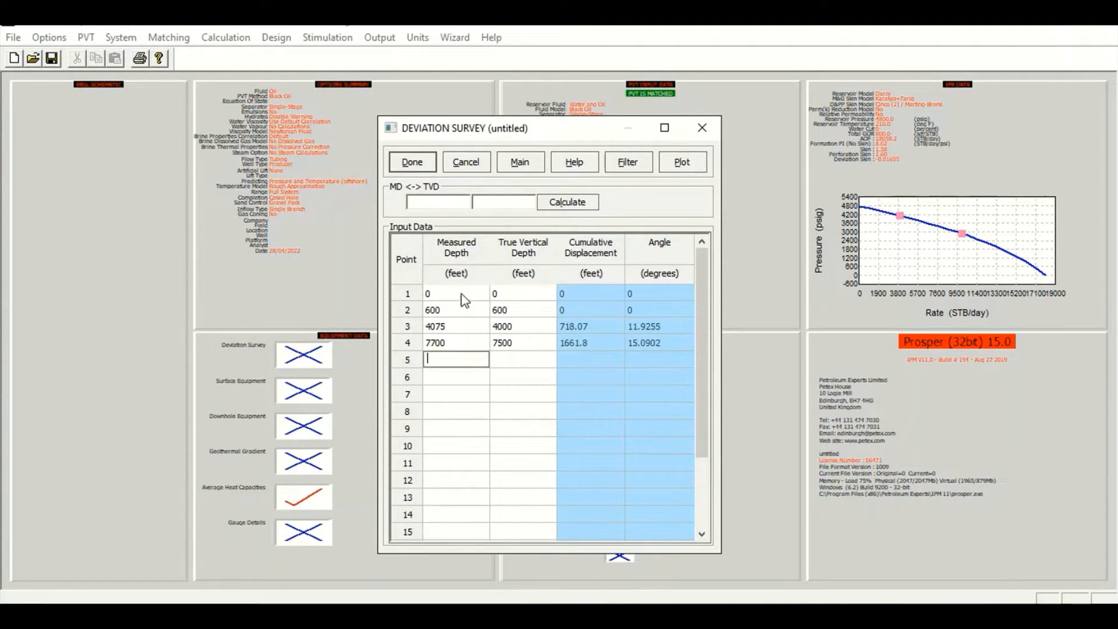
type("9275")
key("Tab")
type("9000")
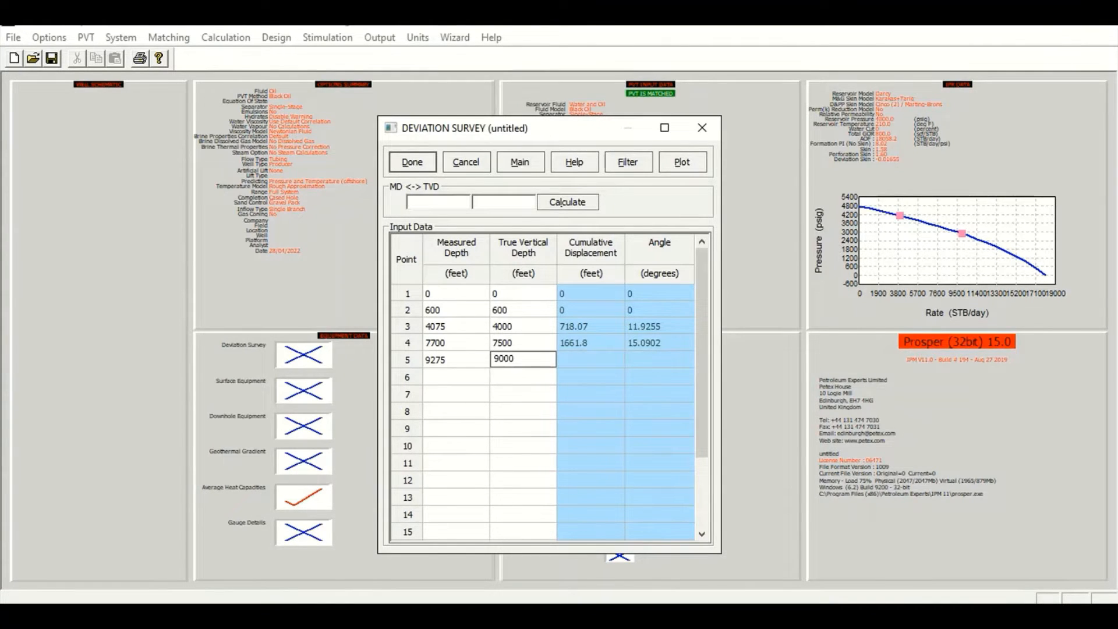
left_click(687, 165)
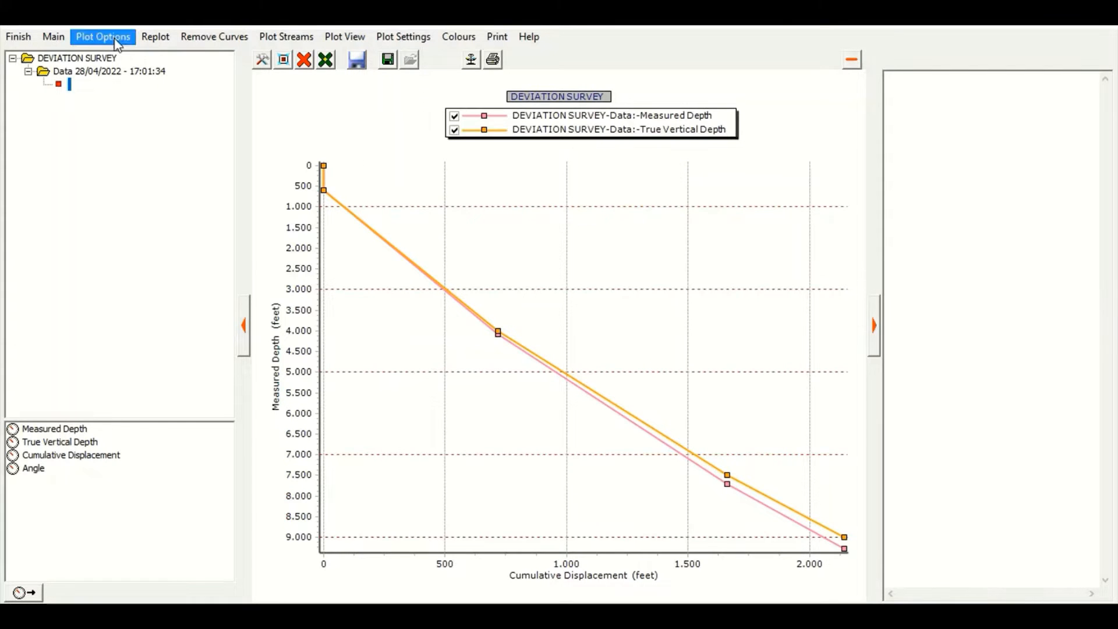
left_click(17, 38)
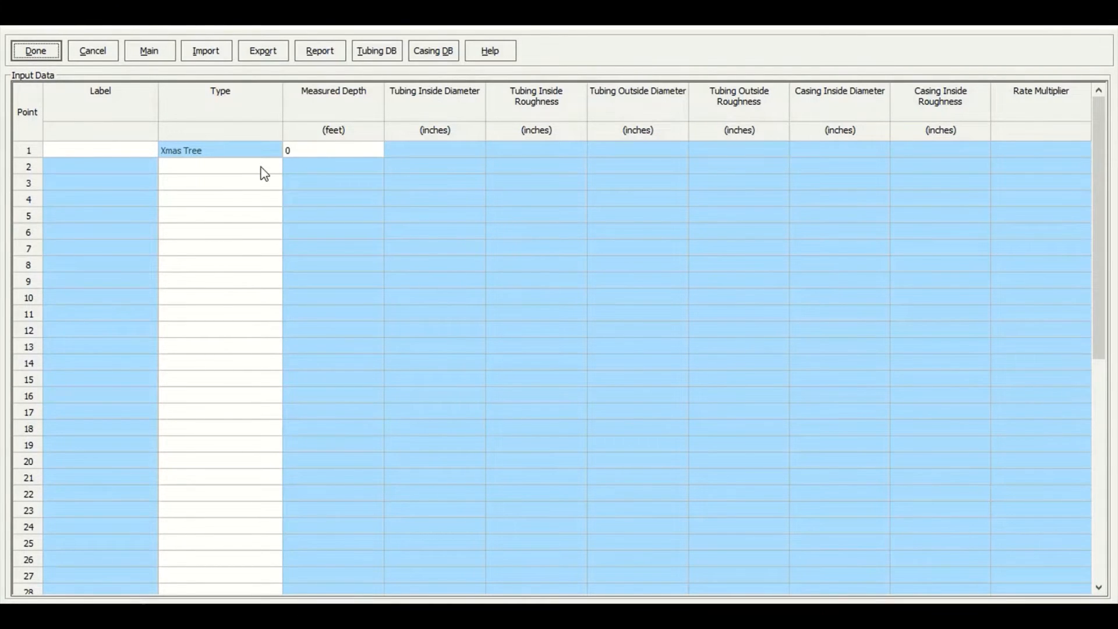
Set the Xmas Tree measured depth to 600 ft in the downhole equipment table
left_click(298, 155)
type("60")
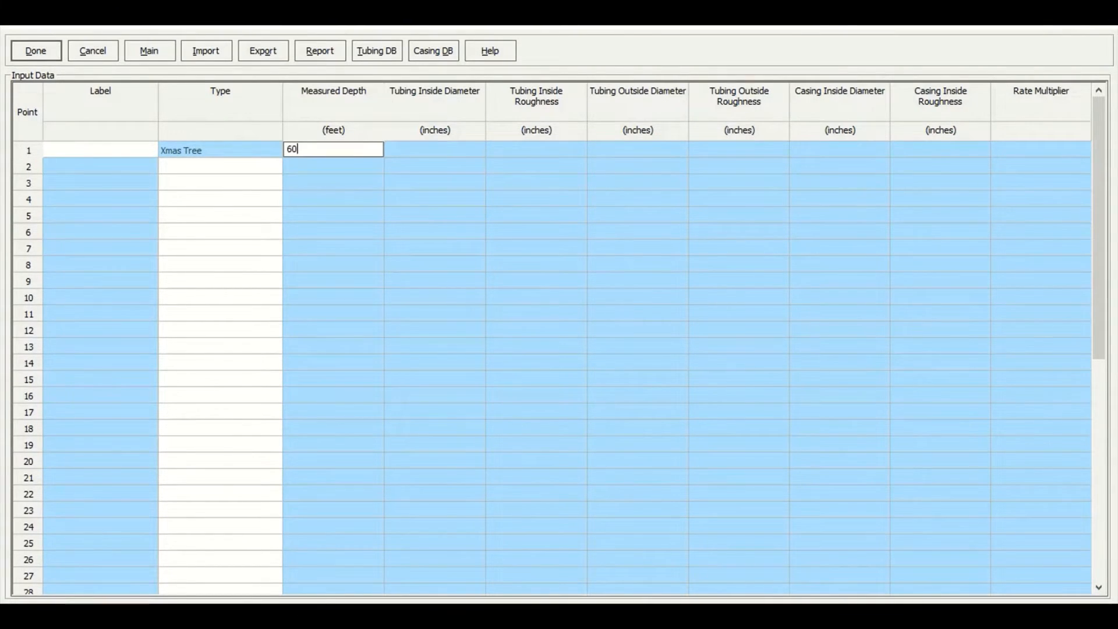
type("0")
key("Return")
Add a Tubing row below the Xmas Tree with measured depth 1000 ft
left_click(250, 155)
left_click(249, 162)
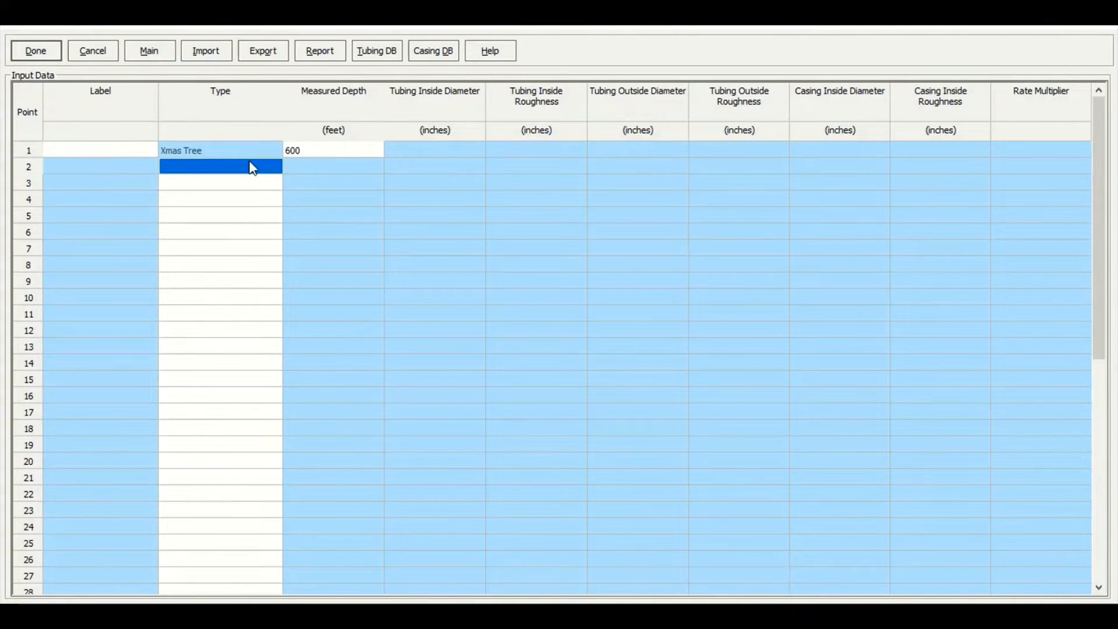
left_click(249, 161)
left_click(250, 162)
left_click(251, 187)
left_click(328, 167)
type("1")
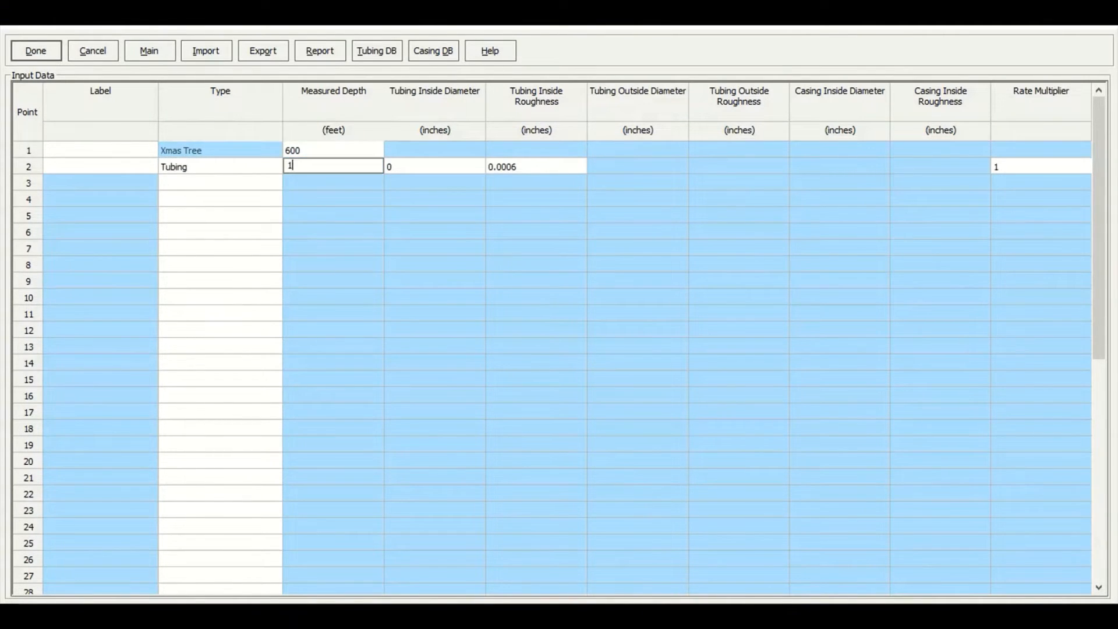
type("000")
key("Tab")
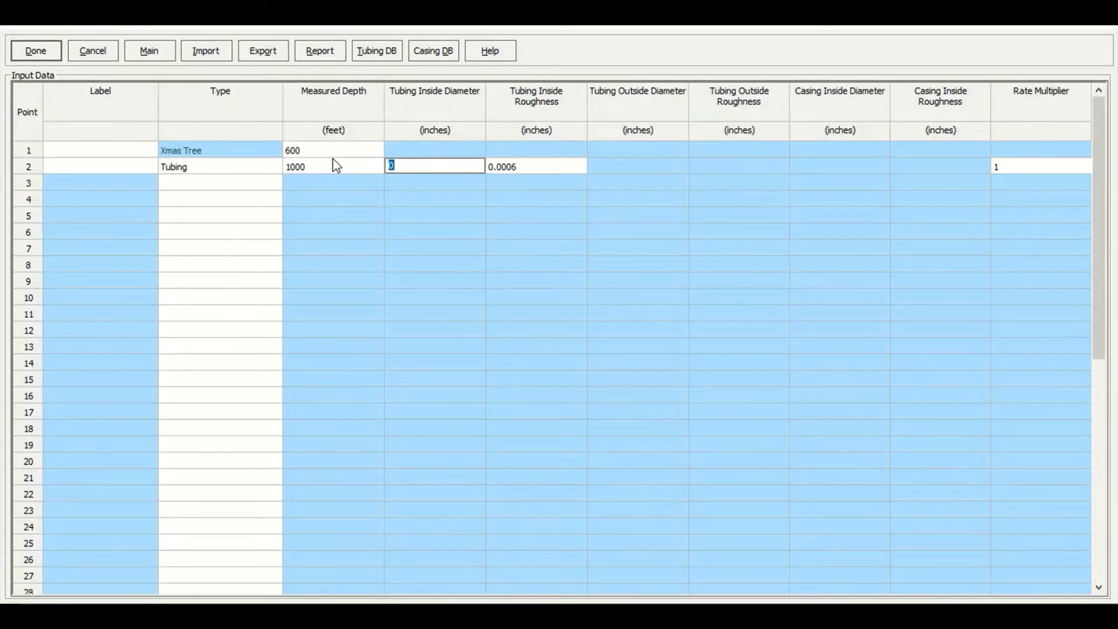
Set the first tubing section's inside diameter to 4.052 inches
type("4.062")
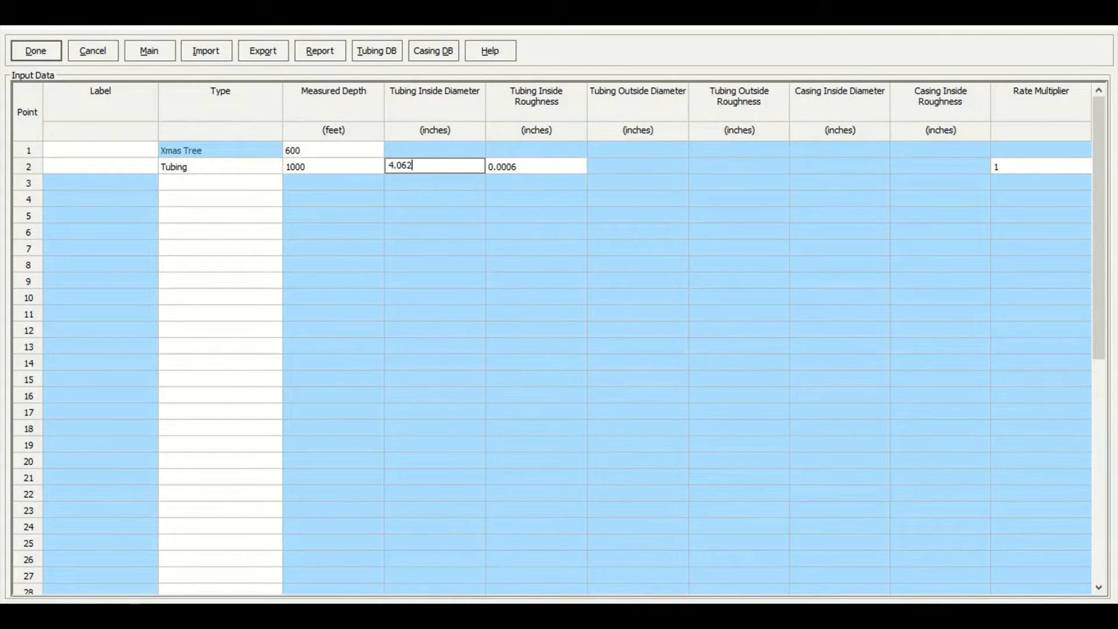
key("BackSpace")
key("BackSpace")
type("52")
left_click(527, 169)
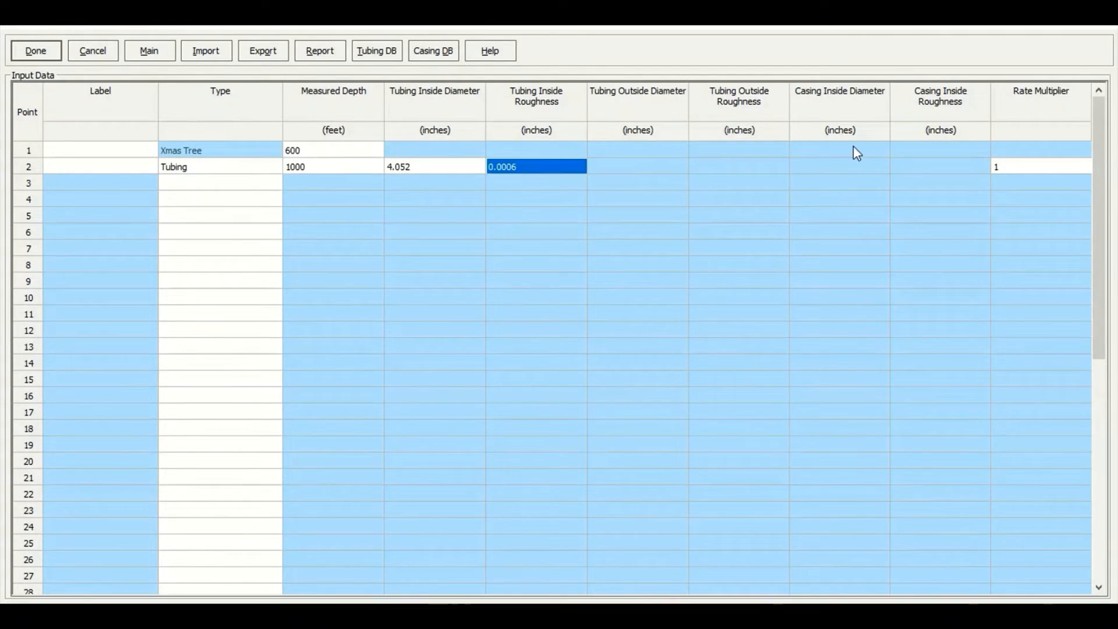
Add an SSSV row with an inside diameter of 3.72 inches
left_click(262, 188)
left_click(262, 188)
left_click(243, 219)
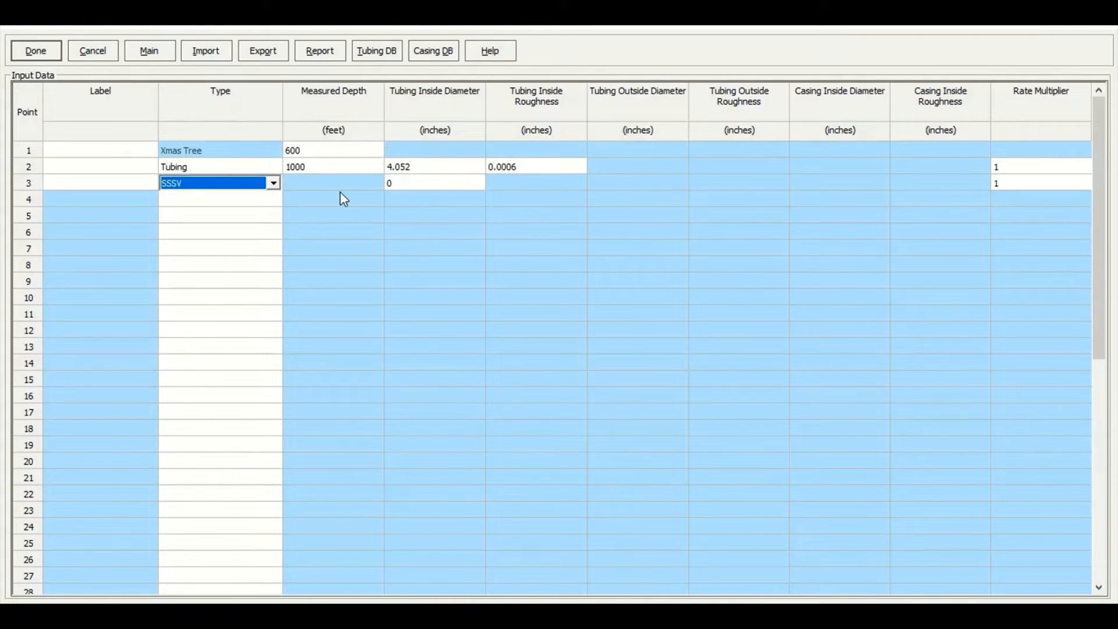
left_click(411, 194)
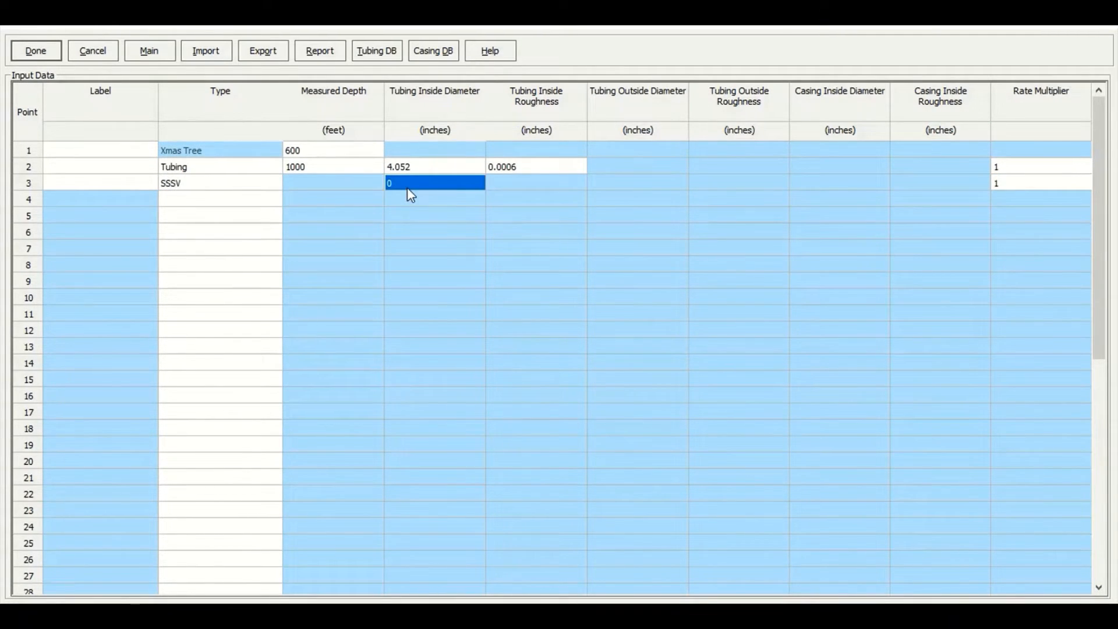
type("3.72")
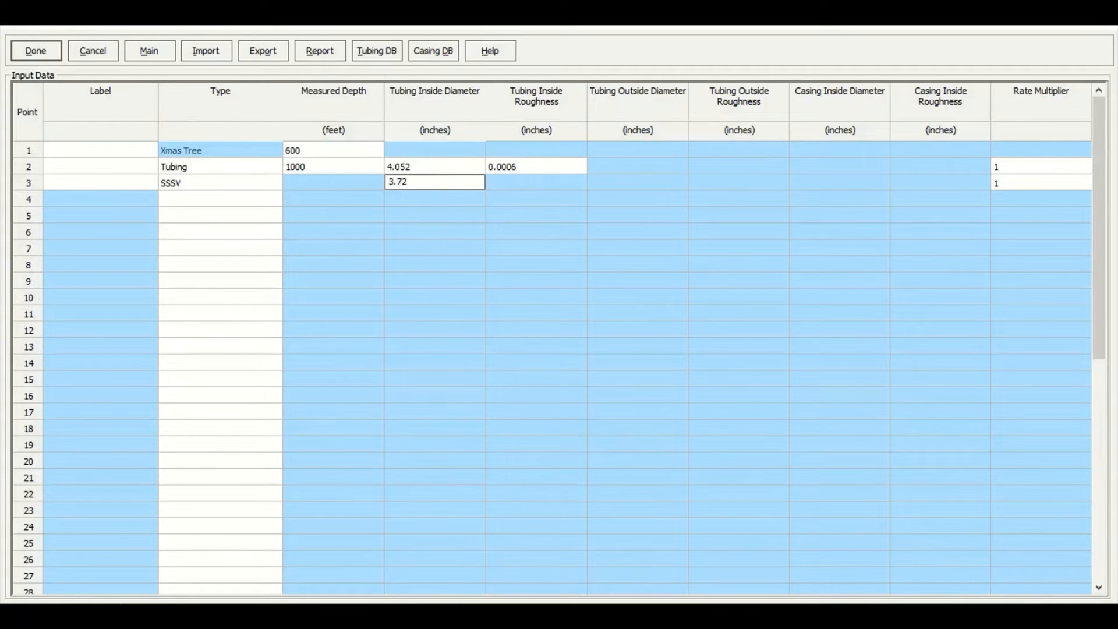
key("Return")
key("Return")
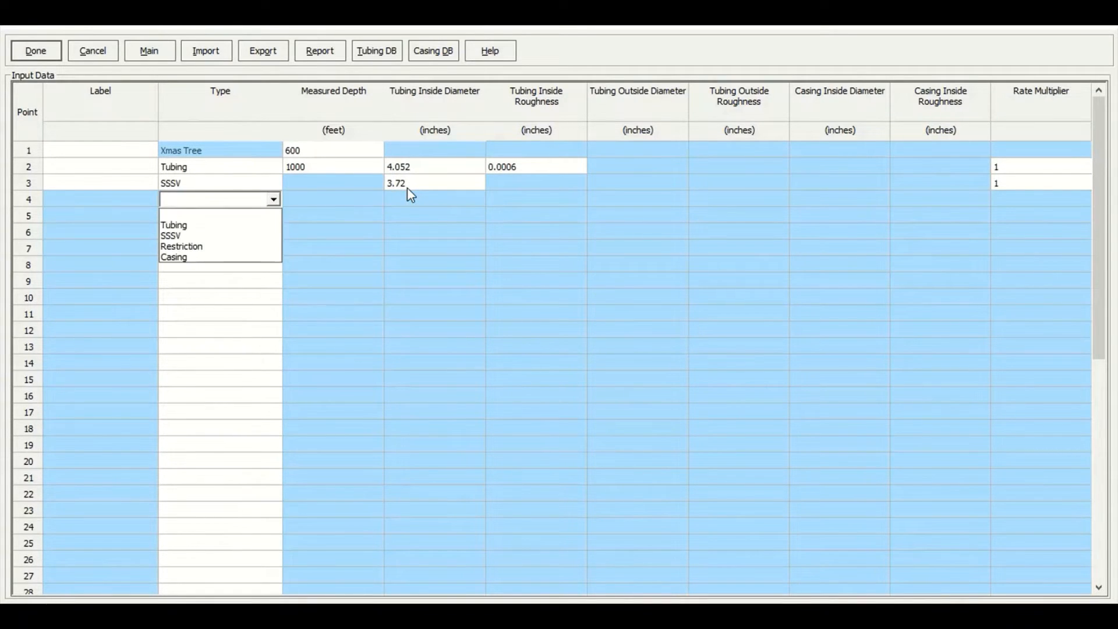
Add a second Tubing row at 9000 ft measured depth with the same 4.052 inch inside diameter
left_click(172, 235)
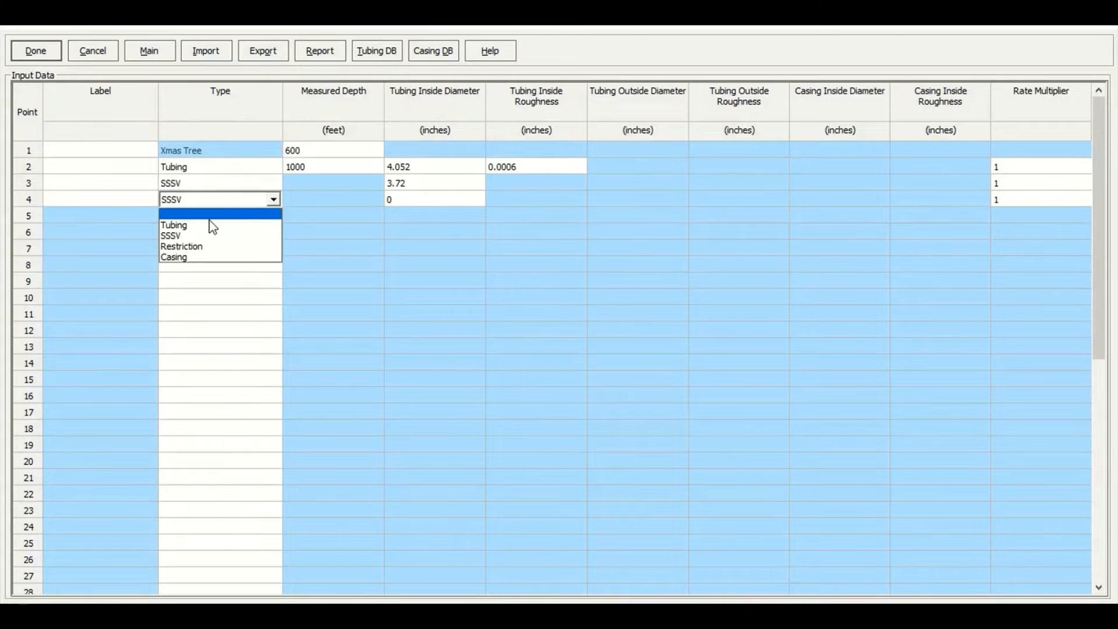
left_click(174, 225)
left_click(342, 195)
left_click(343, 196)
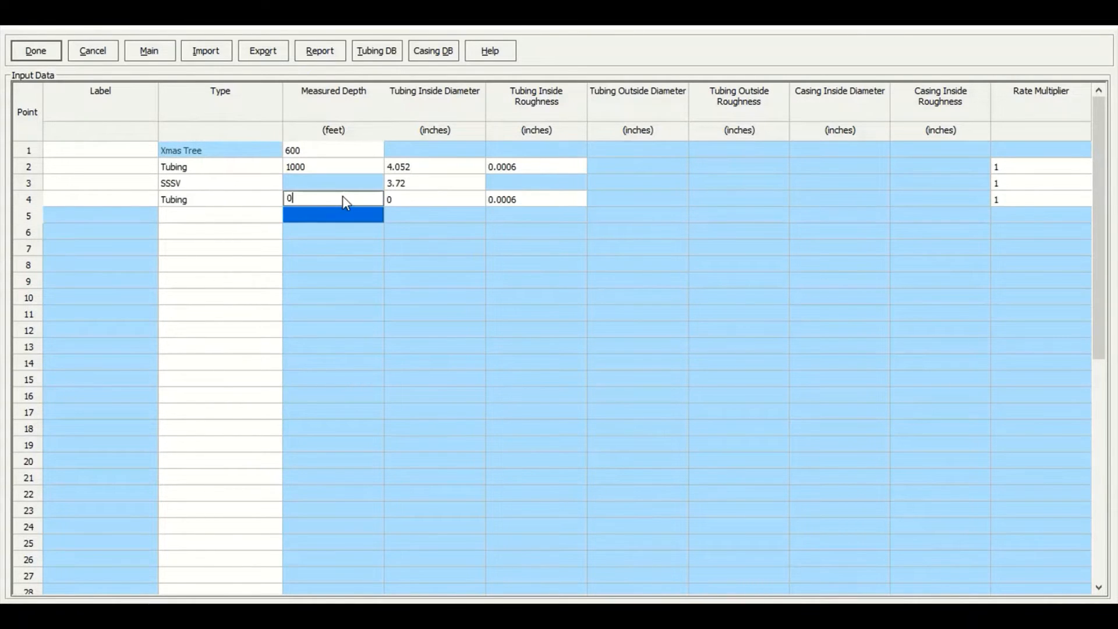
key("BackSpace")
type("9000")
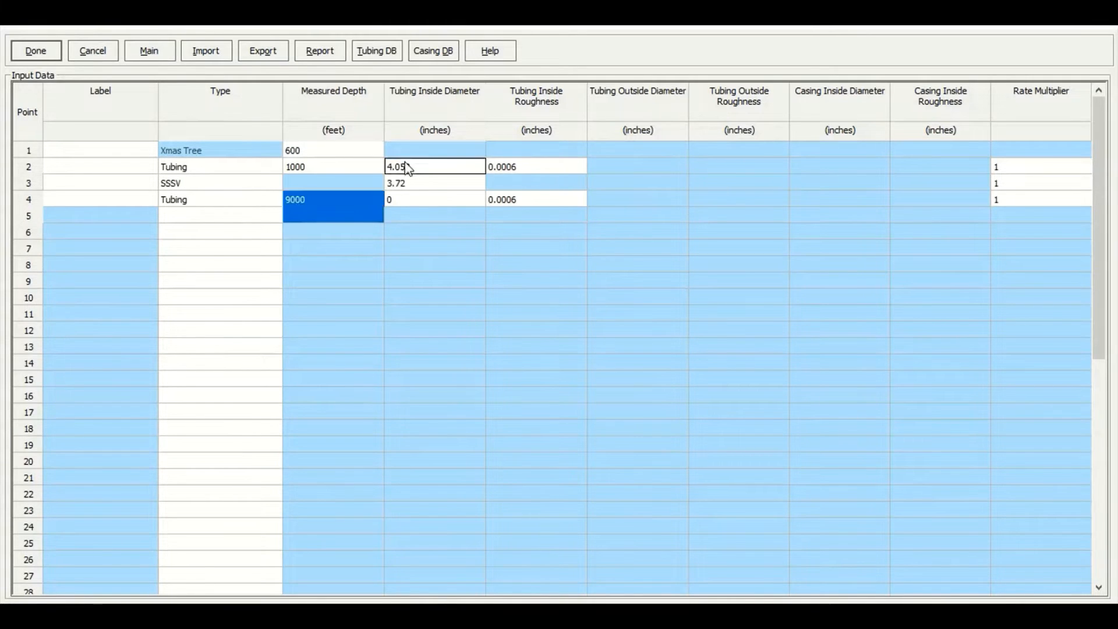
left_click_drag(405, 168, 518, 174)
key("ctrl+c")
left_click(460, 199)
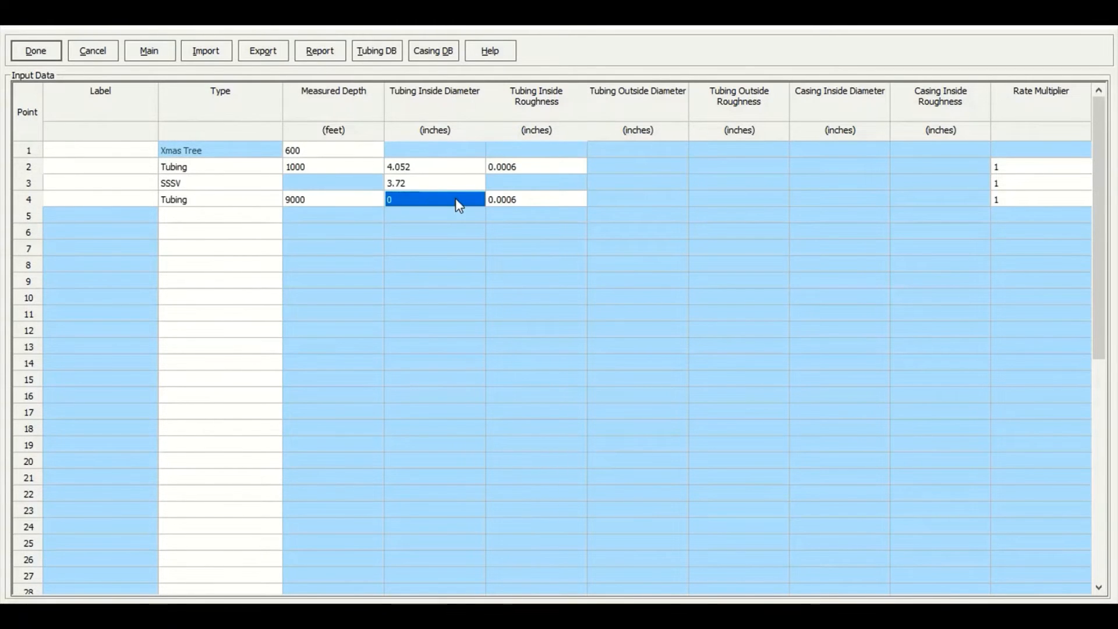
key("ctrl+v")
left_click(565, 251)
Add a Casing row with measured depth 9275 ft
left_click(232, 216)
left_click(232, 217)
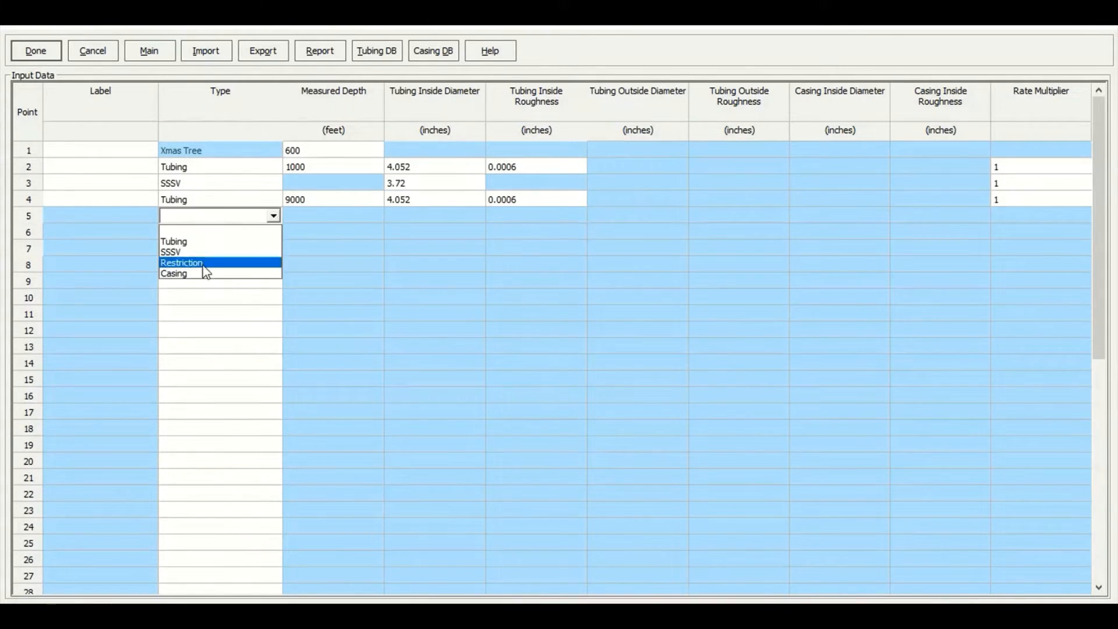
left_click(204, 276)
left_click(315, 217)
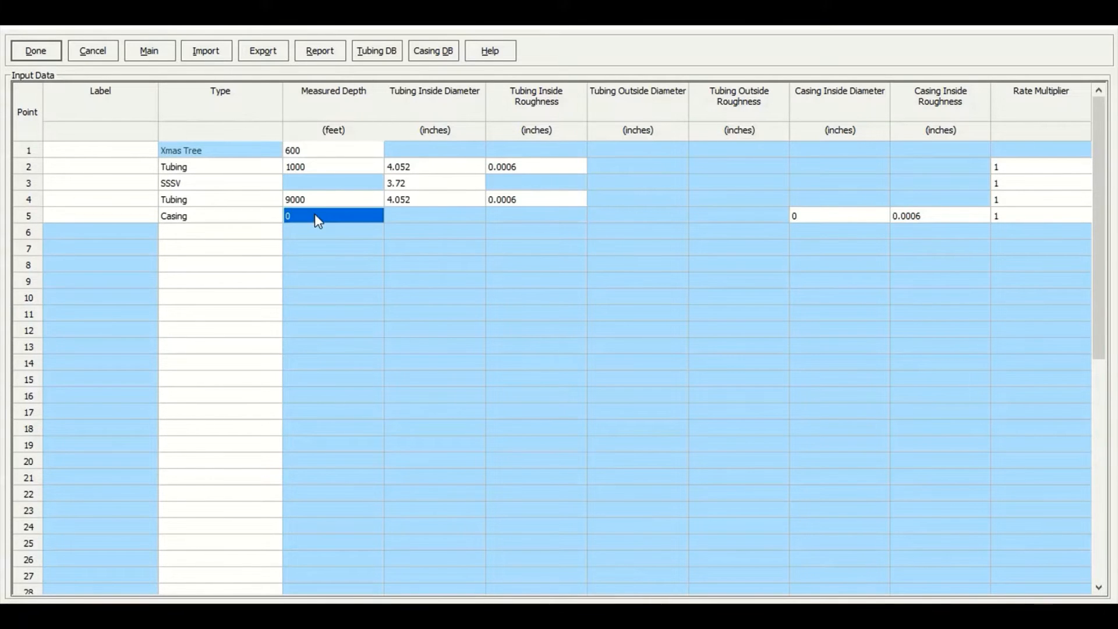
type("927")
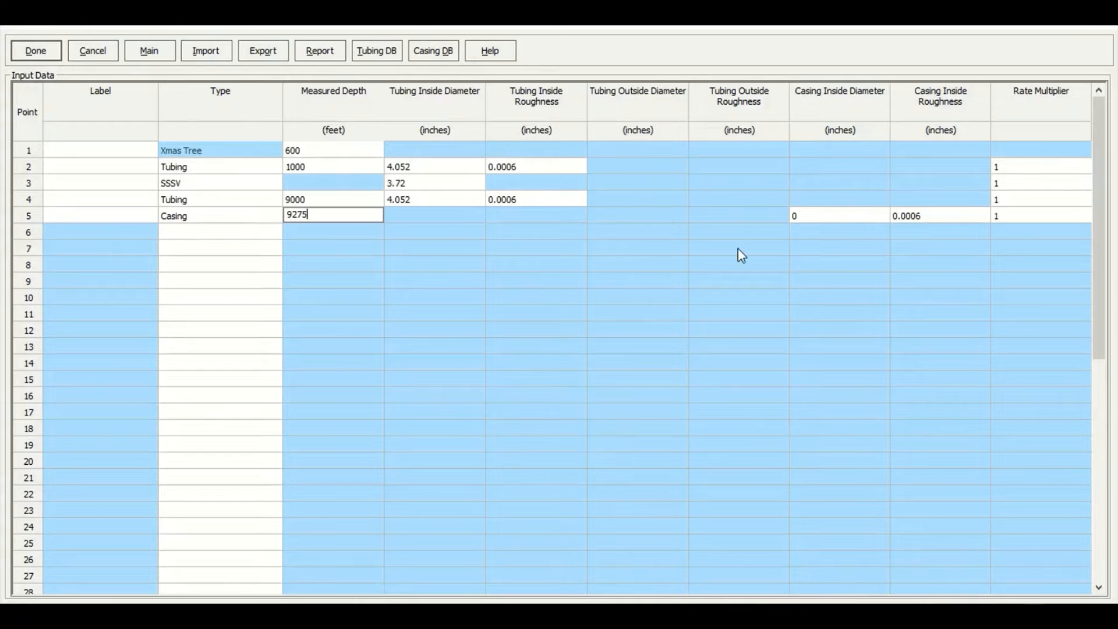
type("5")
Set the casing inside diameter to 6.4 inches and finish the downhole equipment entry
left_click(862, 217)
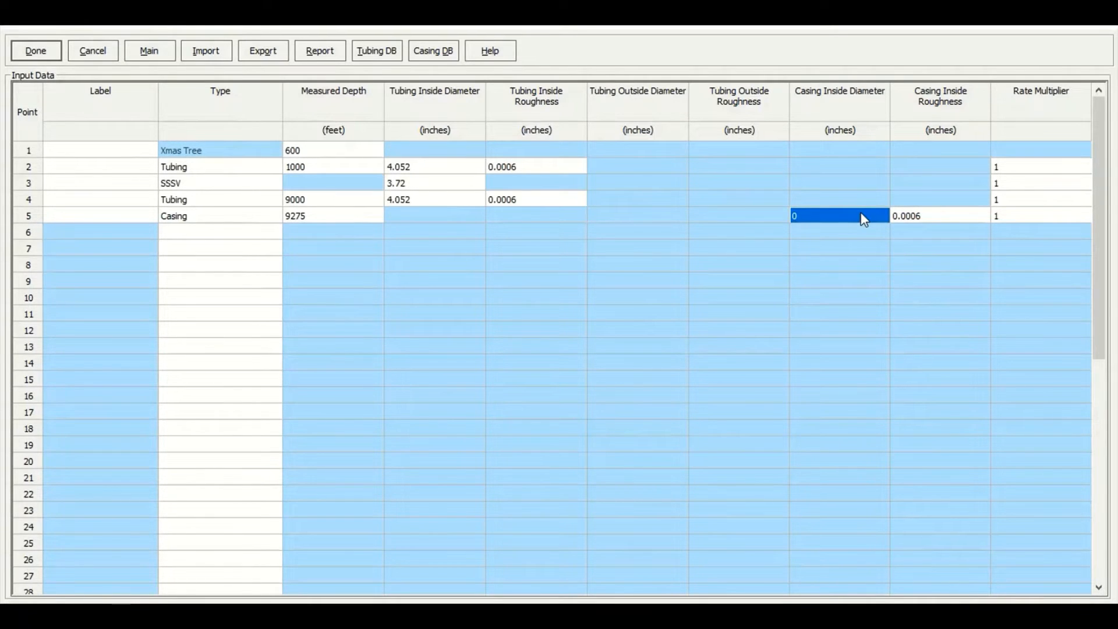
type("6")
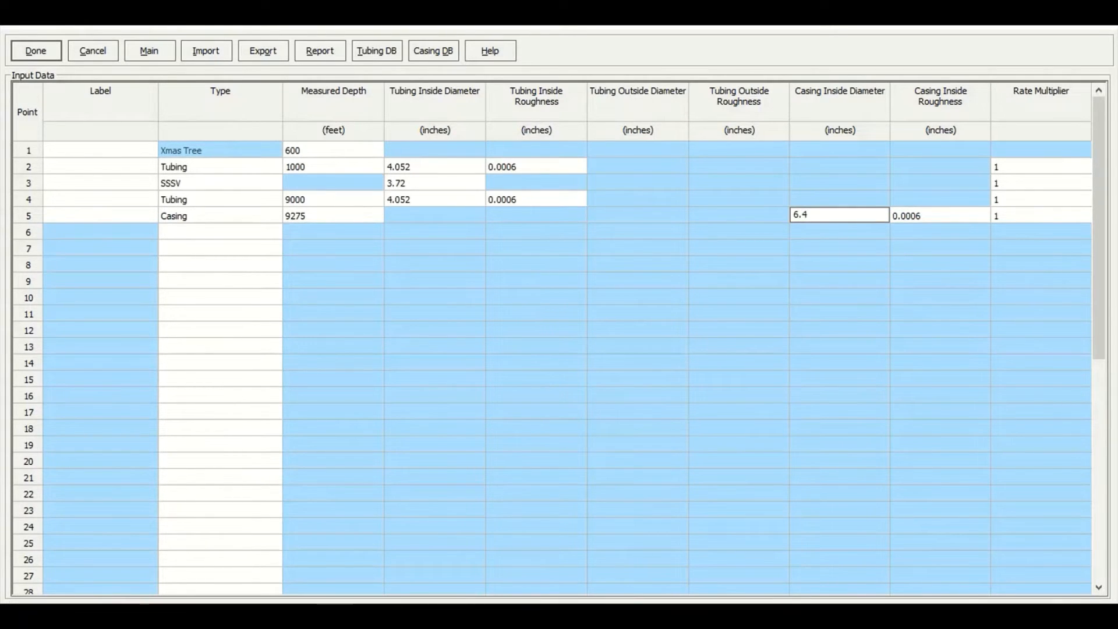
type(".4")
key("Return")
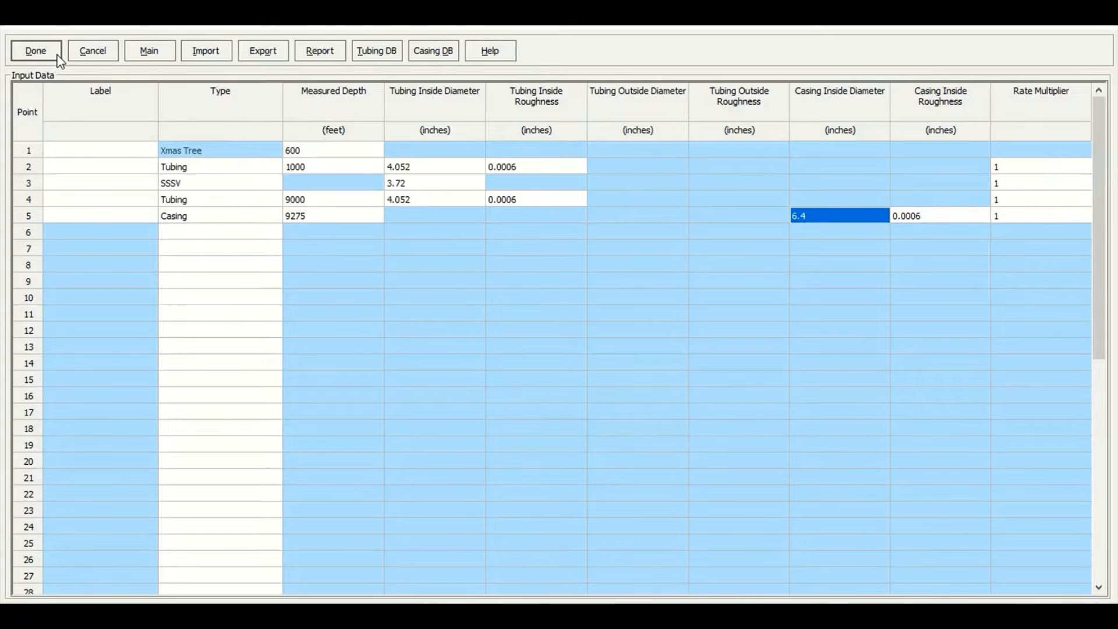
left_click(36, 51)
Open the geothermal gradient and set the overall heat transfer coefficient to 8.64 BTU/h/ft2/F
left_click(500, 326)
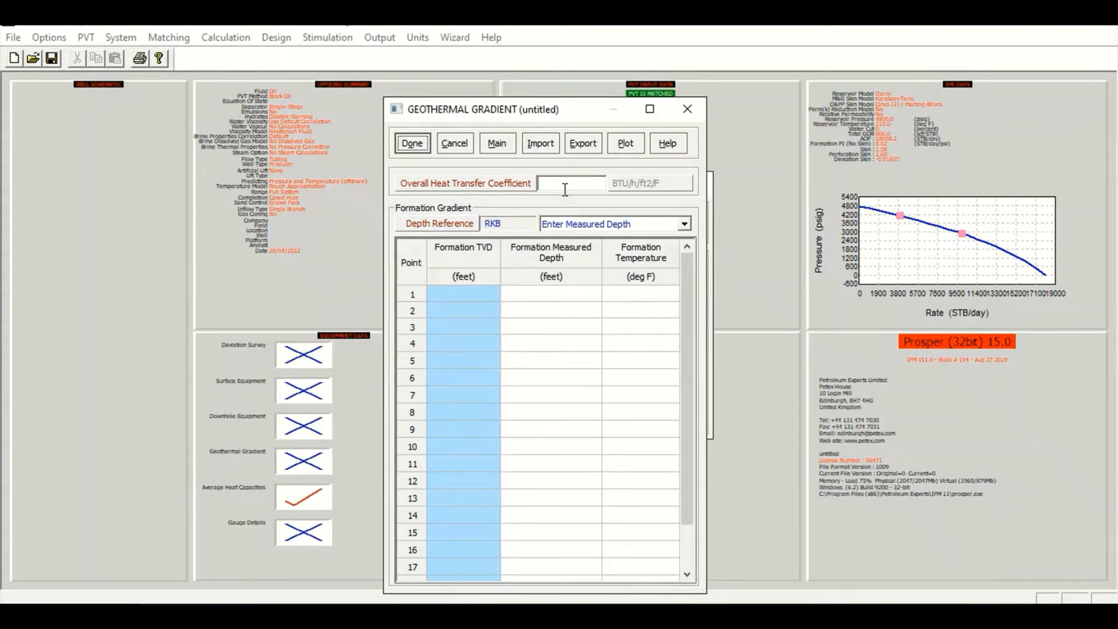
left_click(565, 187)
type("8")
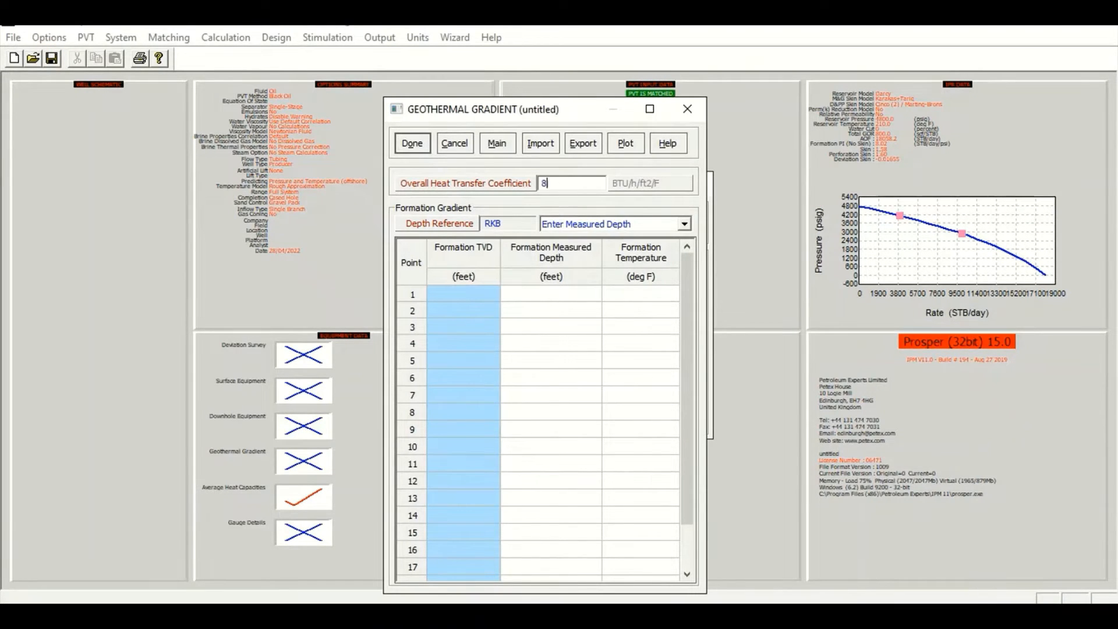
type(".64")
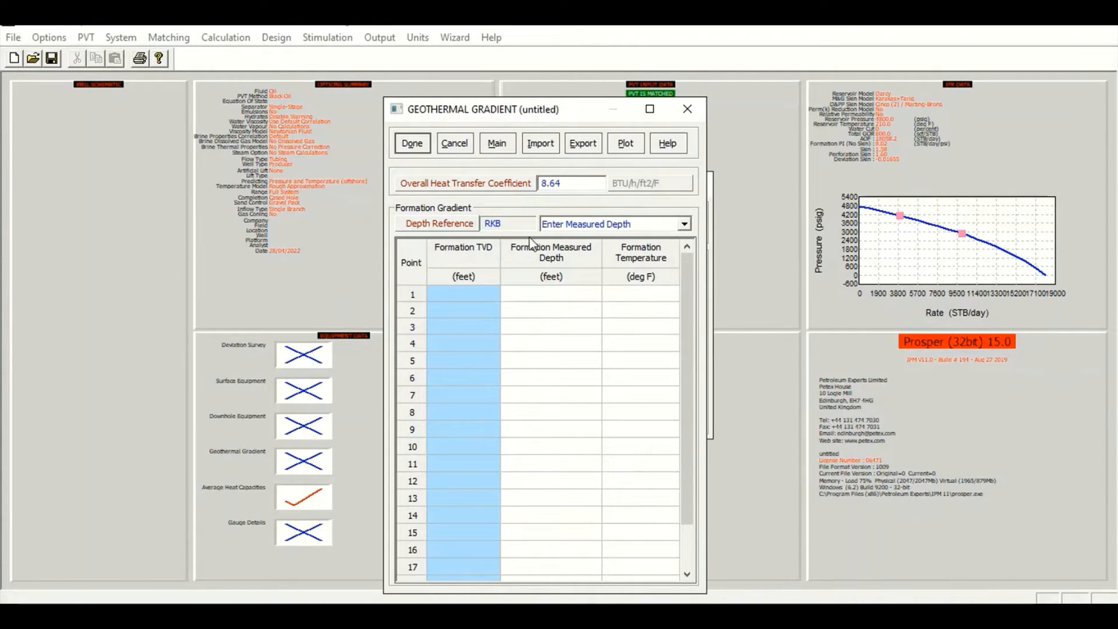
Enter formation temperature points: 0 ft measured depth at 60 deg F and 600 ft at 40 deg F
left_click(520, 294)
type("0")
key("Tab")
type("60")
key("Down")
key("Left")
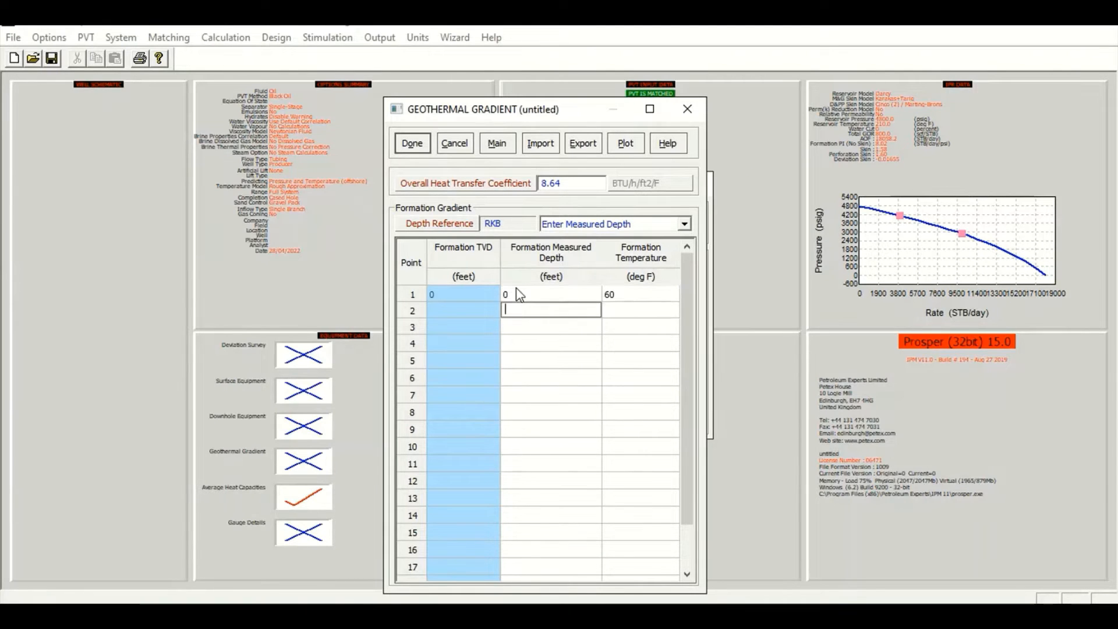
type("600")
key("Tab")
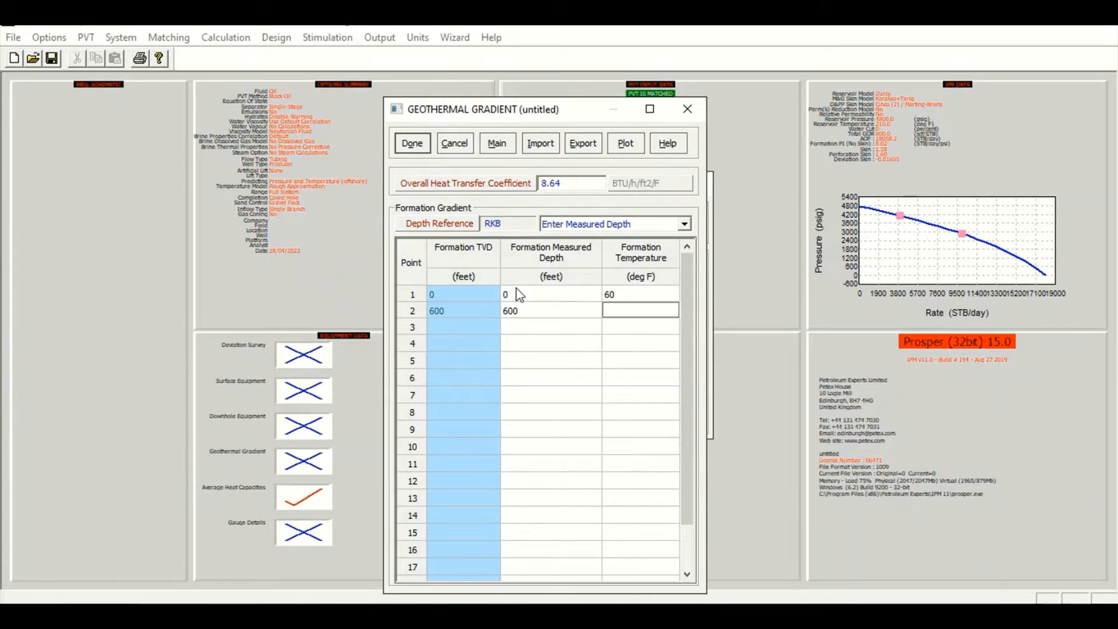
type("40")
key("Down")
key("Left")
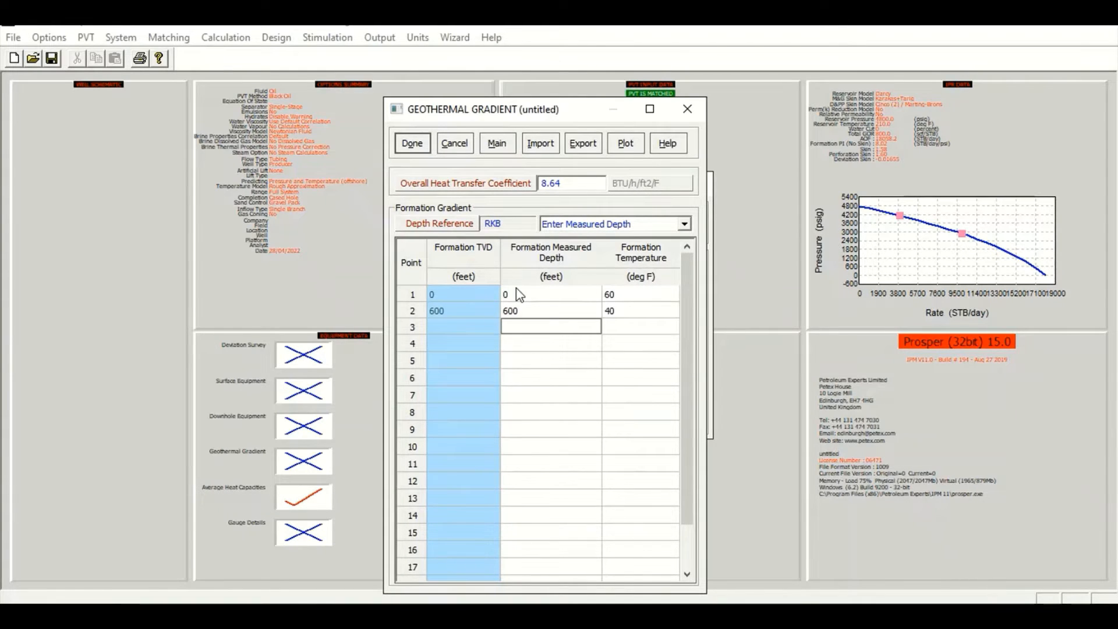
Add a formation temperature point at 9275 ft measured depth and 210 deg F, and plot the geothermal gradient
type("9275")
key("Tab")
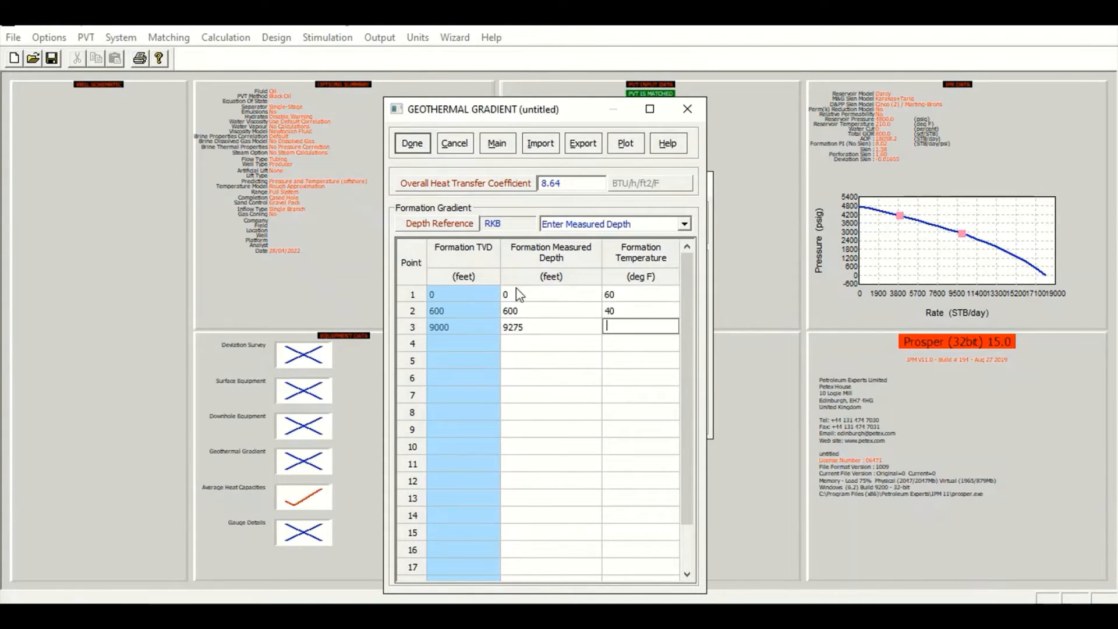
type("210")
left_click(626, 146)
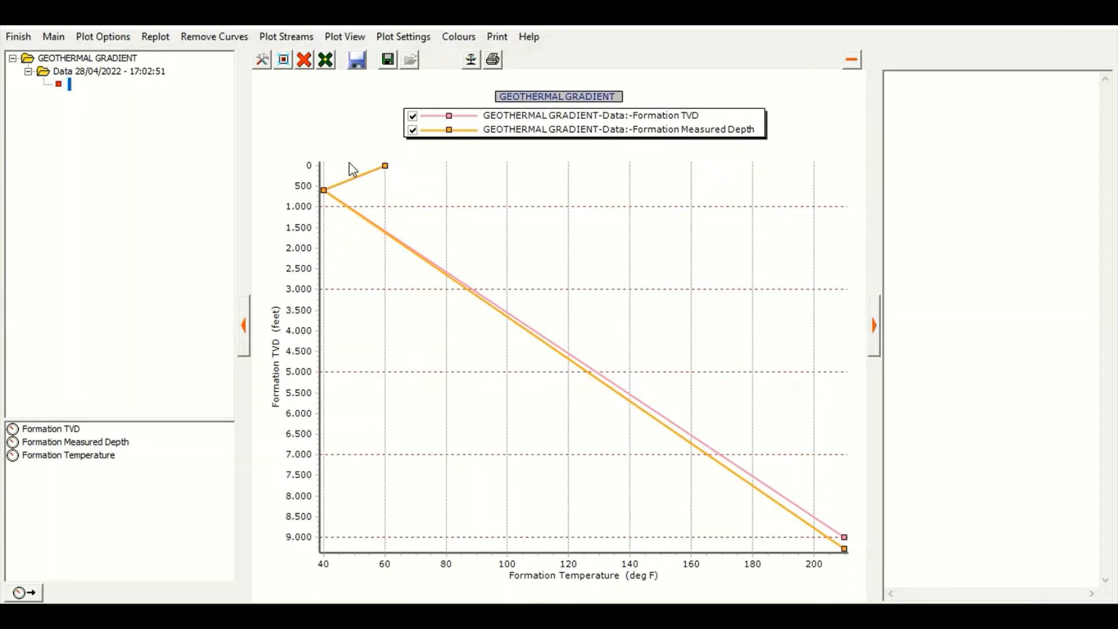
left_click(23, 35)
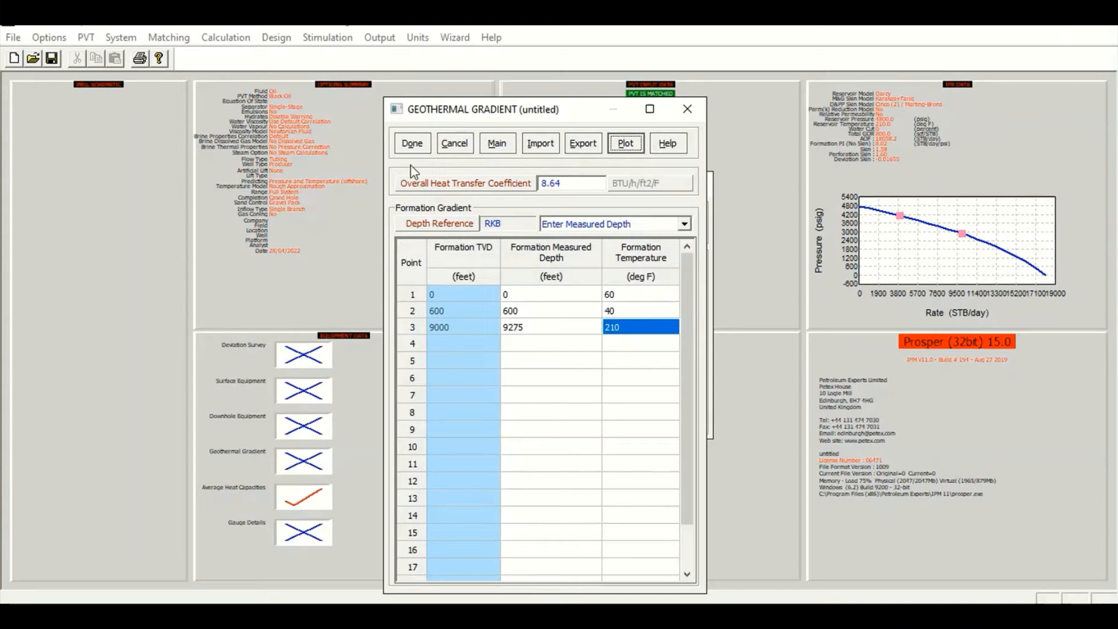
Close the geothermal gradient and accept the default average heat capacities for oil, gas and water
left_click(412, 144)
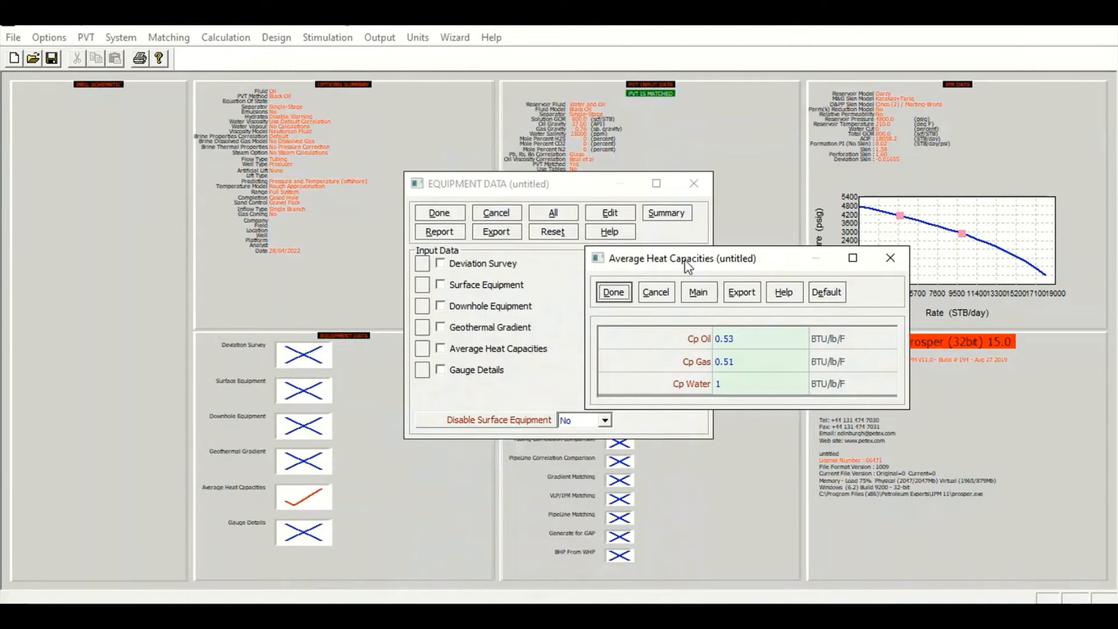
left_click_drag(681, 259, 724, 196)
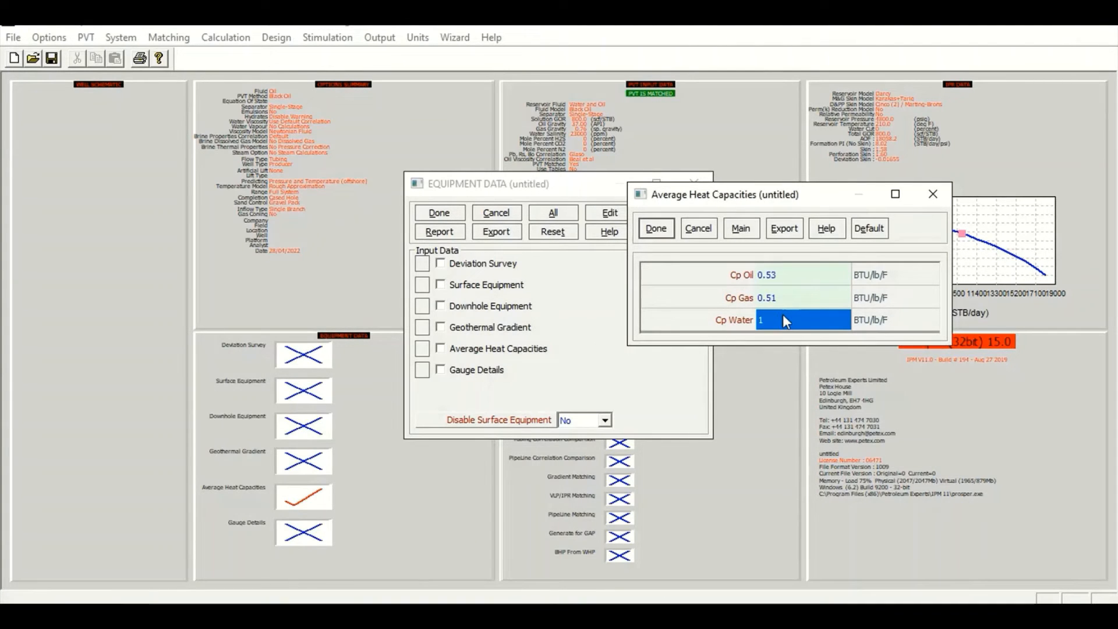
left_click(653, 234)
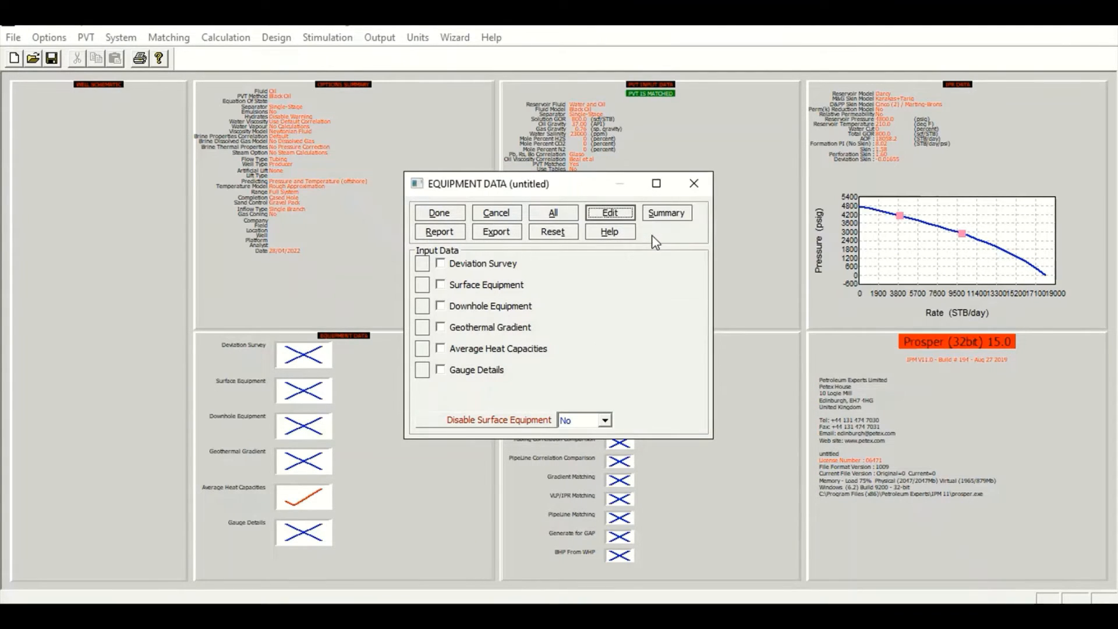
Review the equipment summary and the downhole equipment drawing, then close the equipment data
left_click(675, 212)
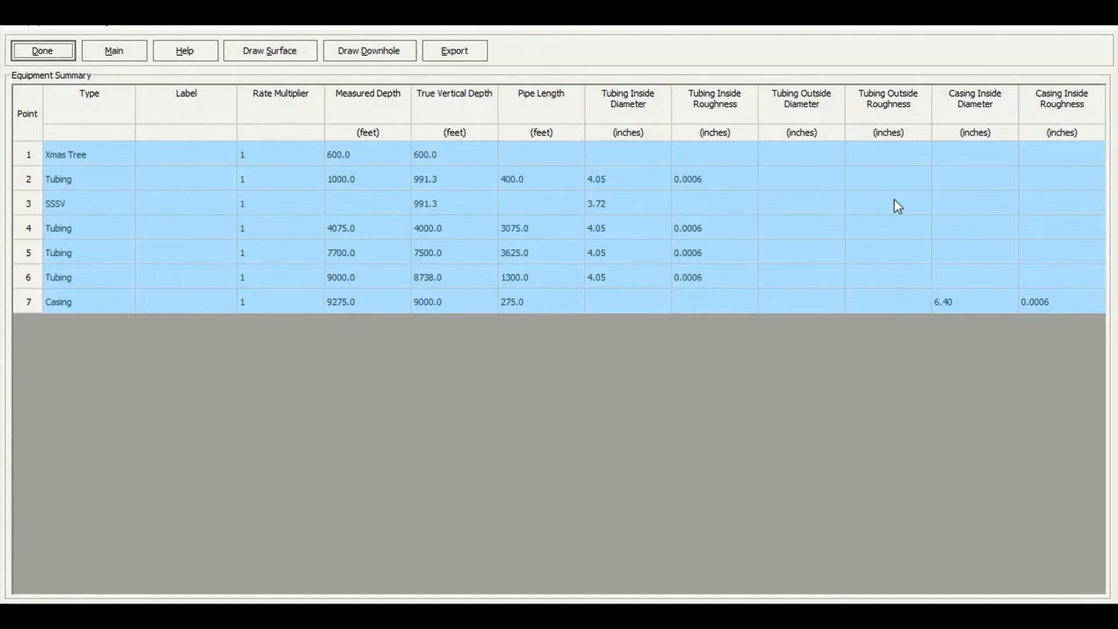
left_click(376, 51)
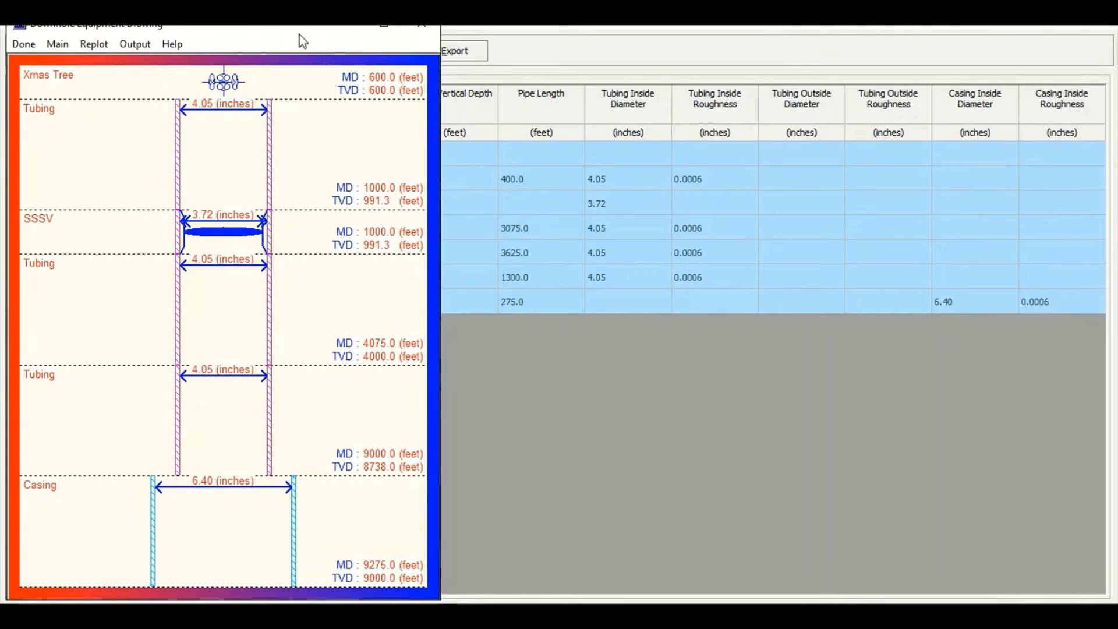
left_click_drag(302, 40, 627, 41)
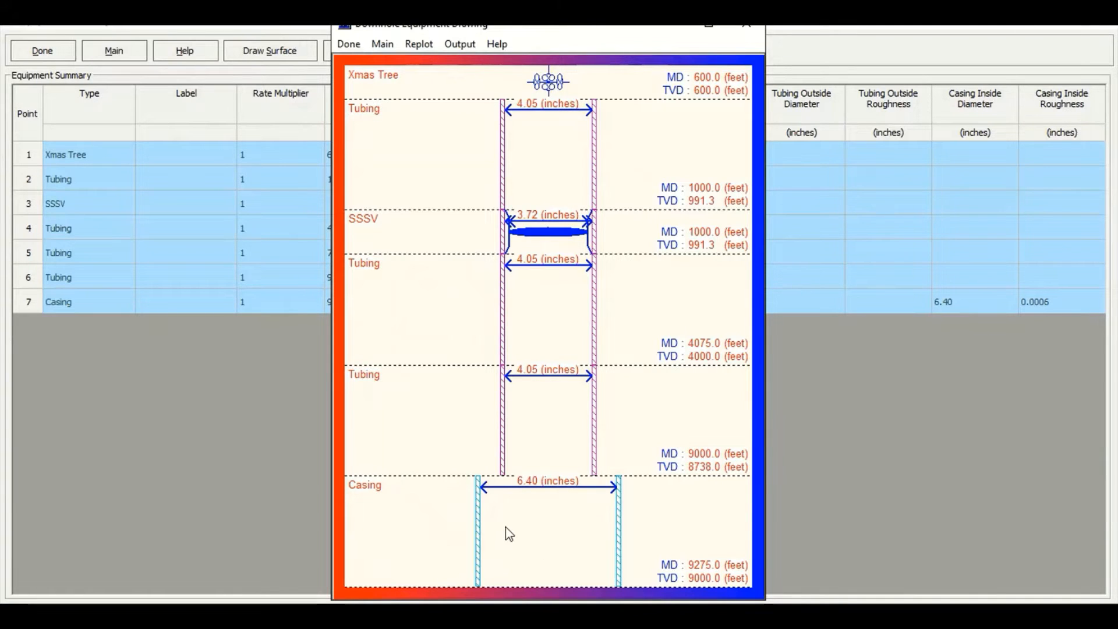
left_click(348, 44)
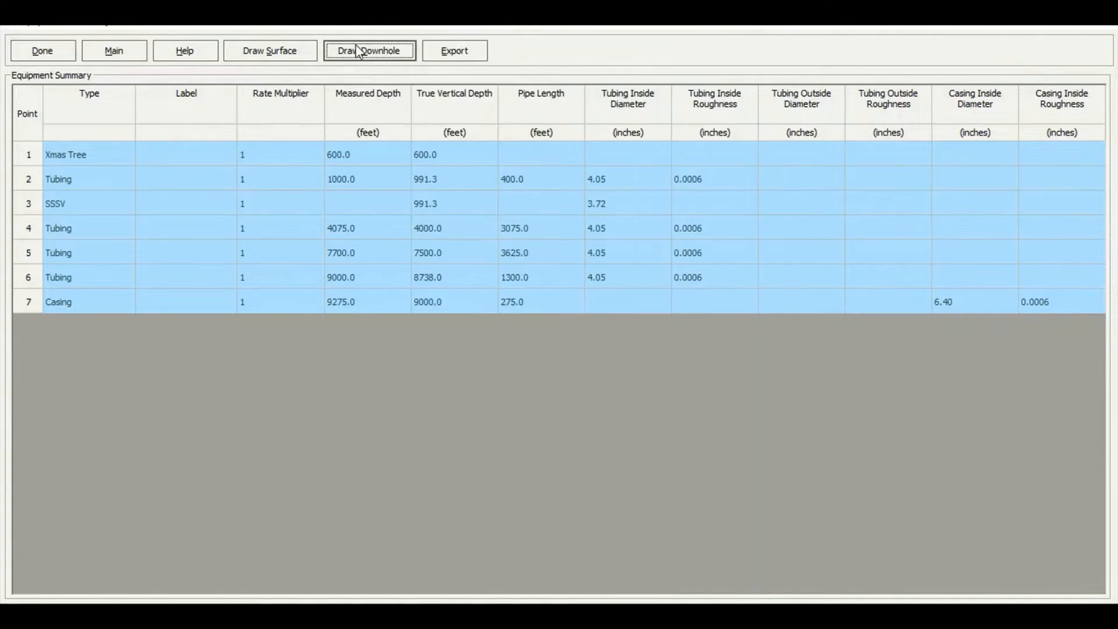
left_click(54, 50)
left_click(450, 214)
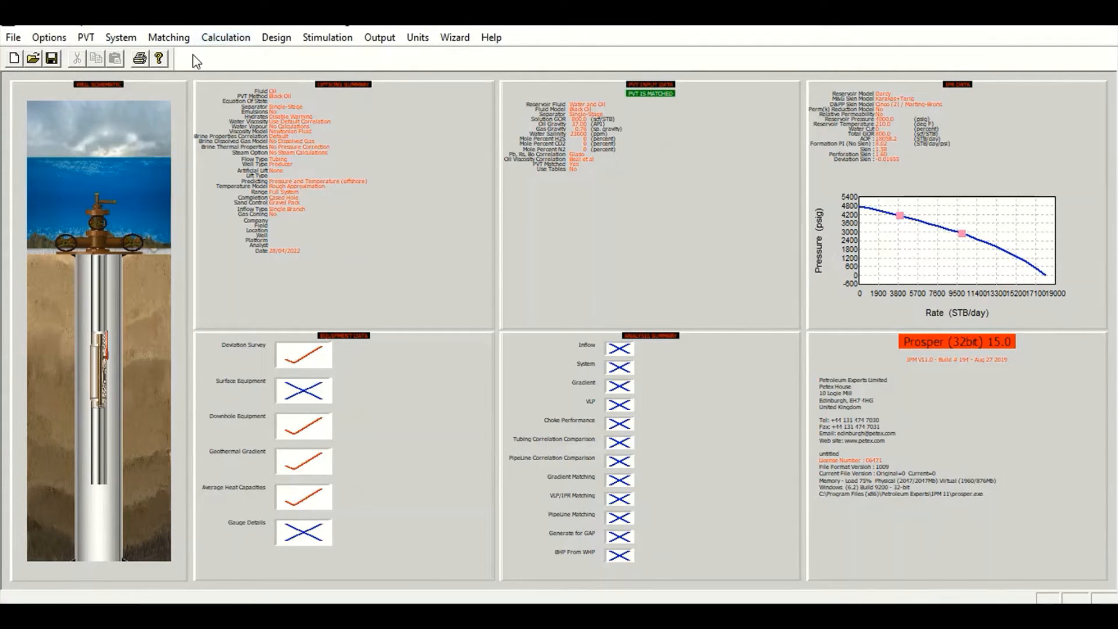
Open the System (IPR+VLP) calculation and set the top node pressure to 250 psig
left_click(233, 42)
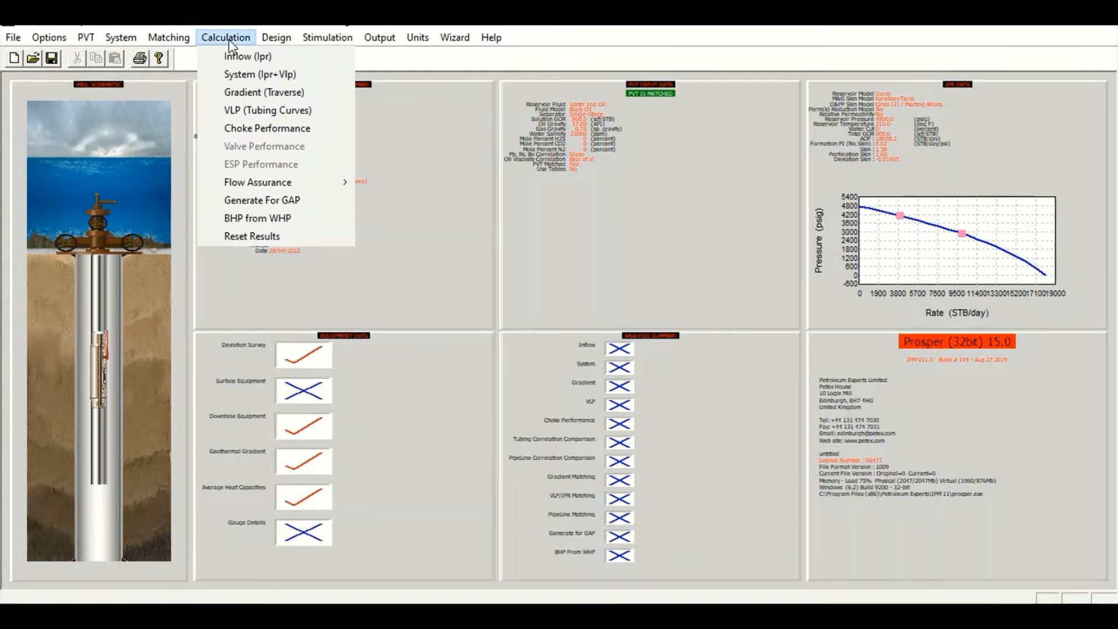
left_click(250, 74)
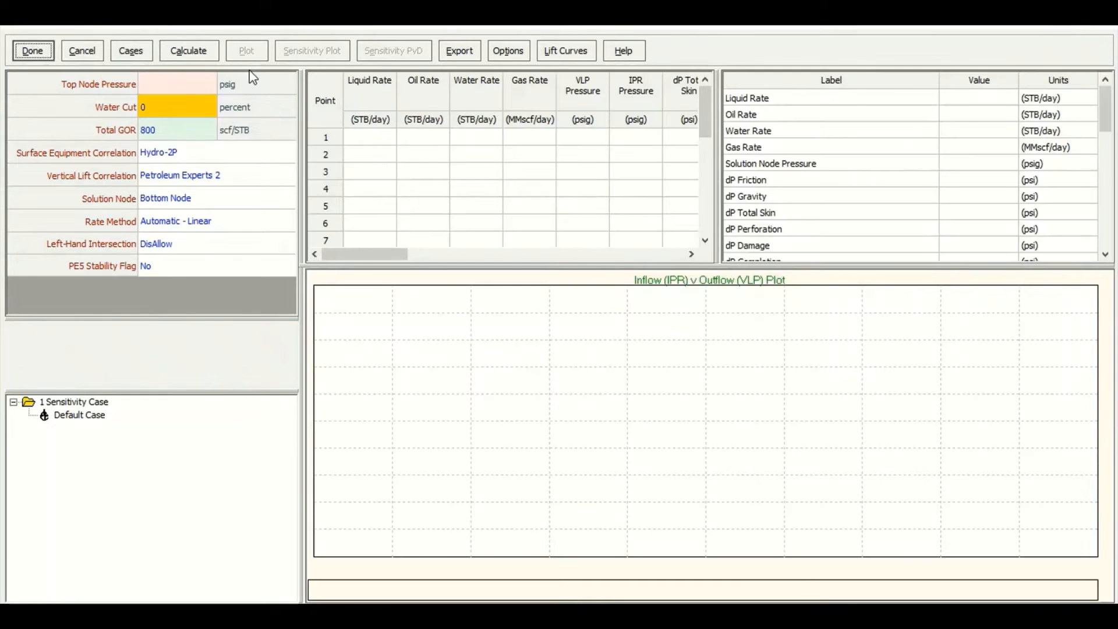
left_click(168, 83)
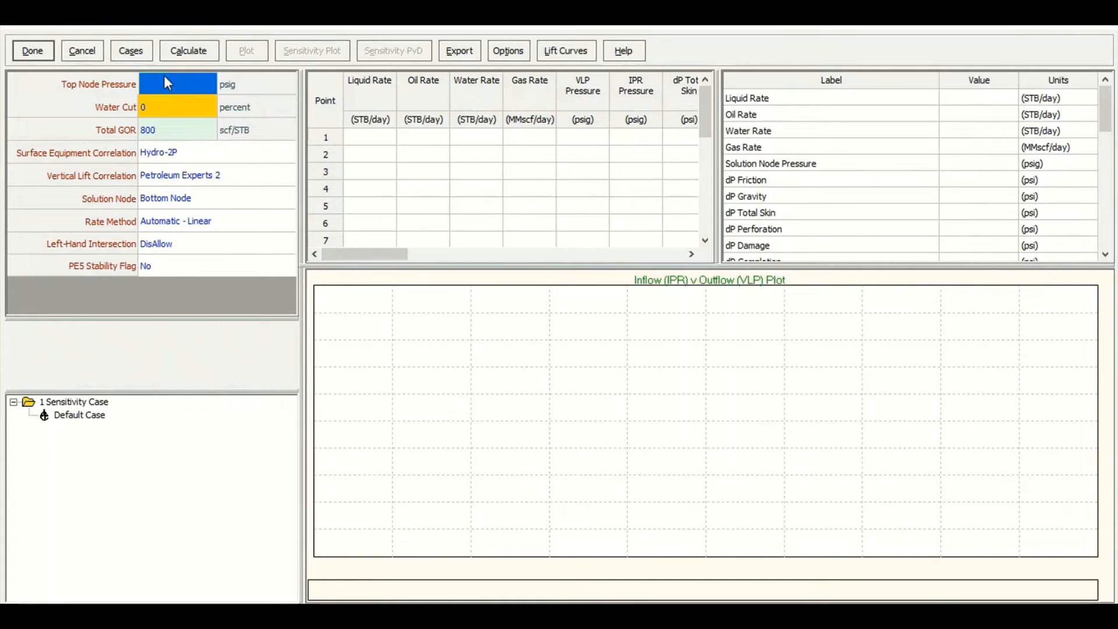
type("250")
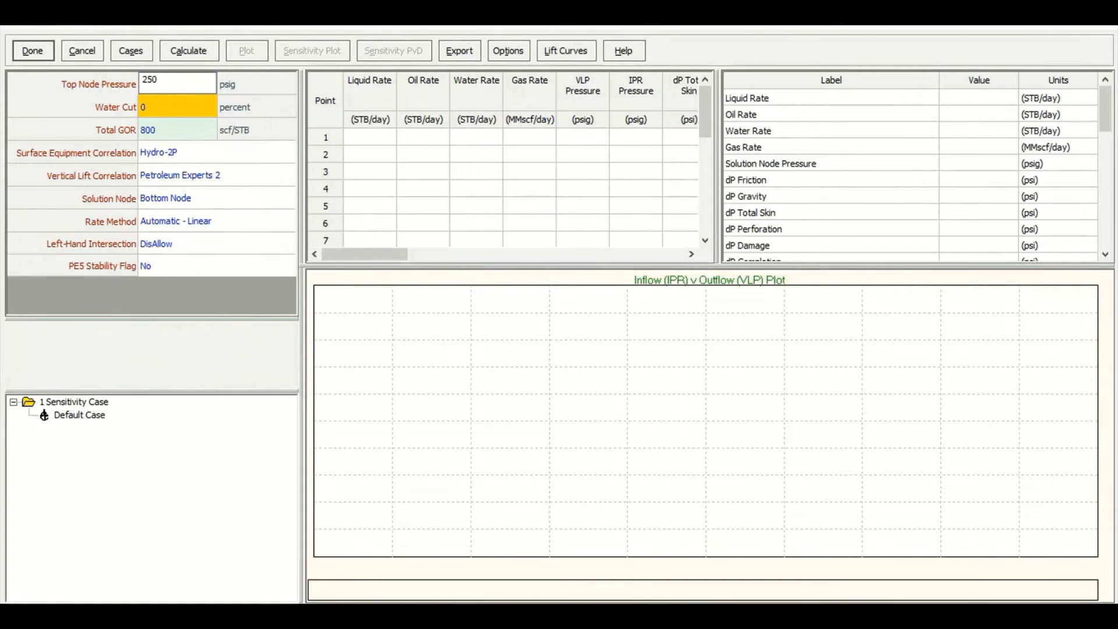
Set the rate method of the system calculation to Automatic - Geometric
left_click(170, 129)
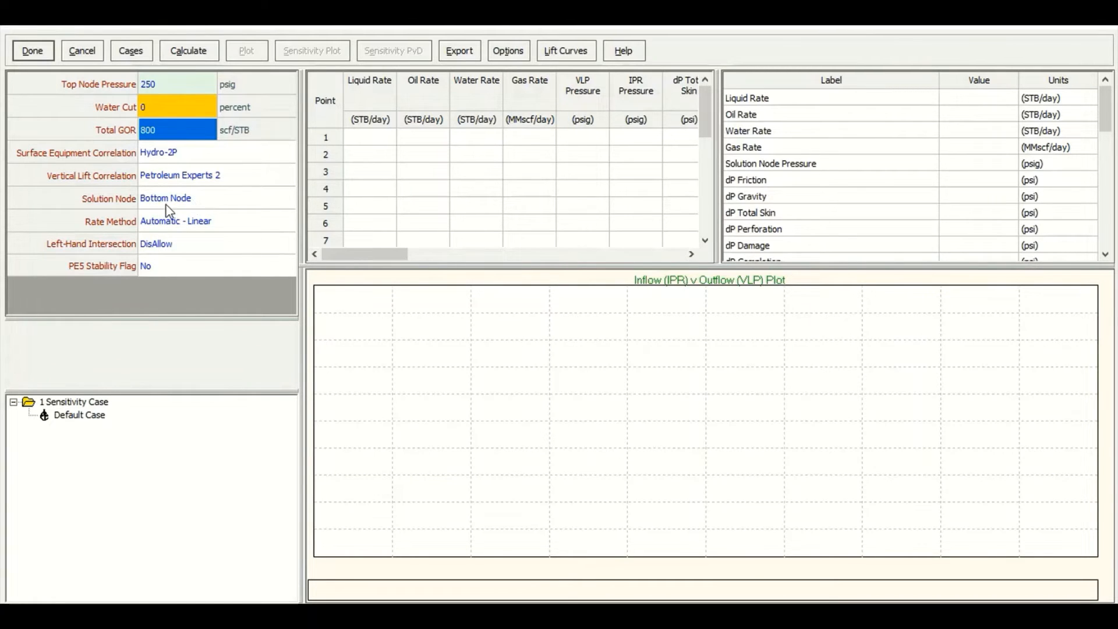
left_click(287, 220)
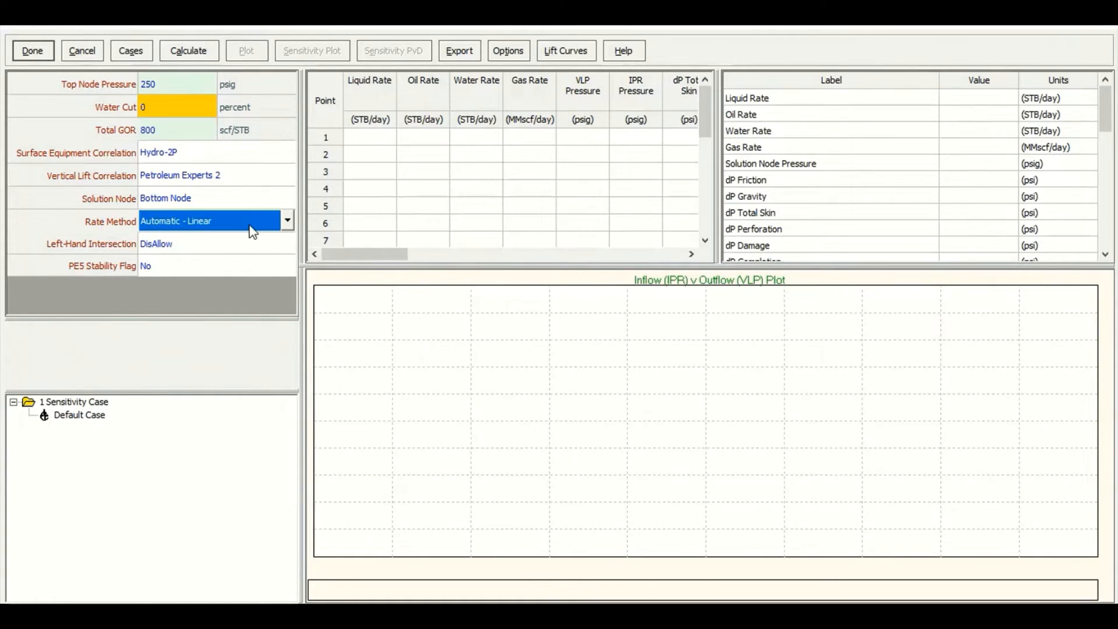
left_click(288, 219)
left_click(197, 254)
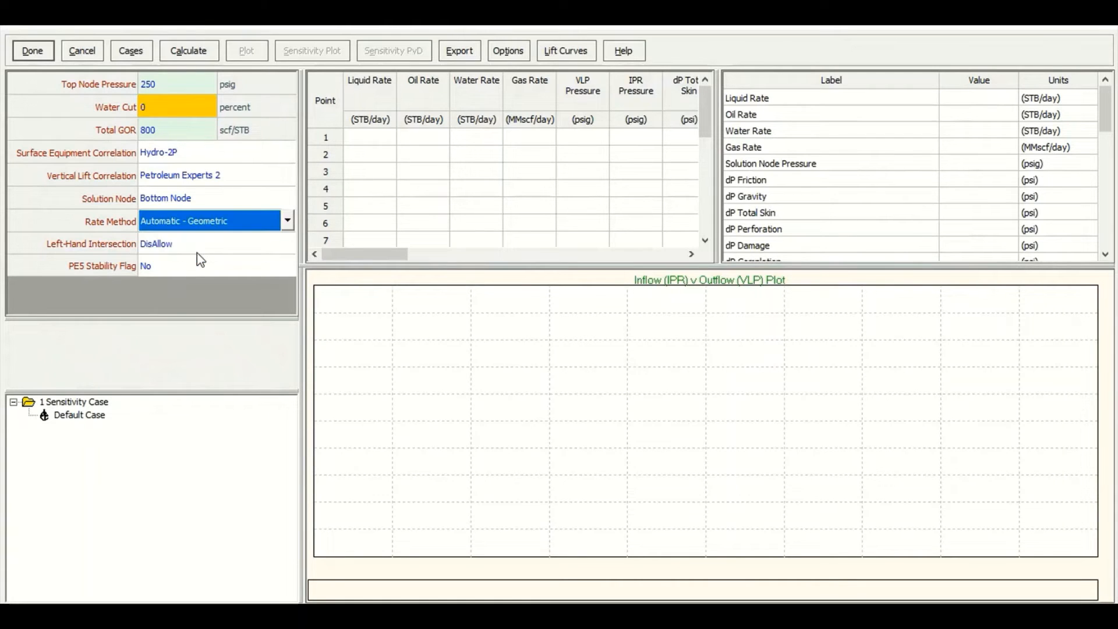
Run the inflow versus outflow system calculation and close it
left_click(190, 52)
left_click(203, 60)
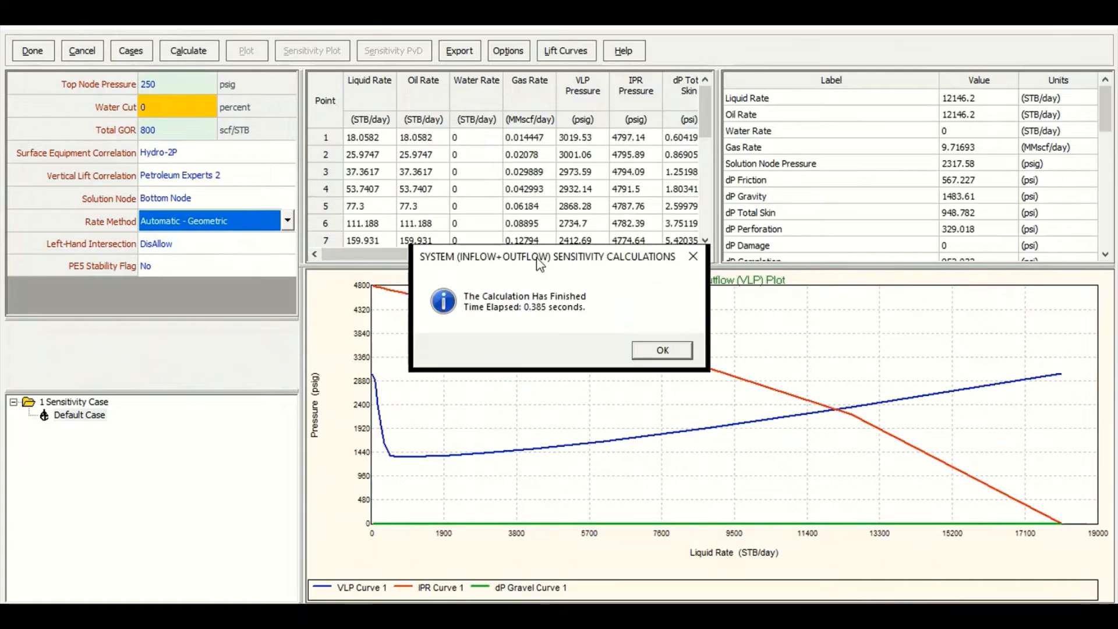
left_click(664, 350)
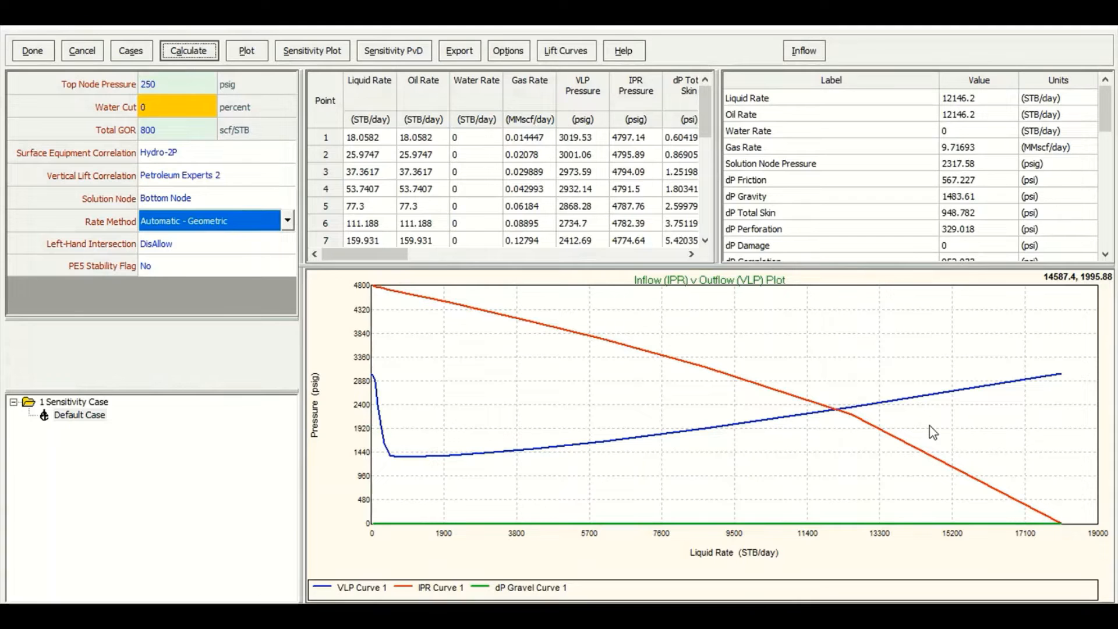
left_click(50, 53)
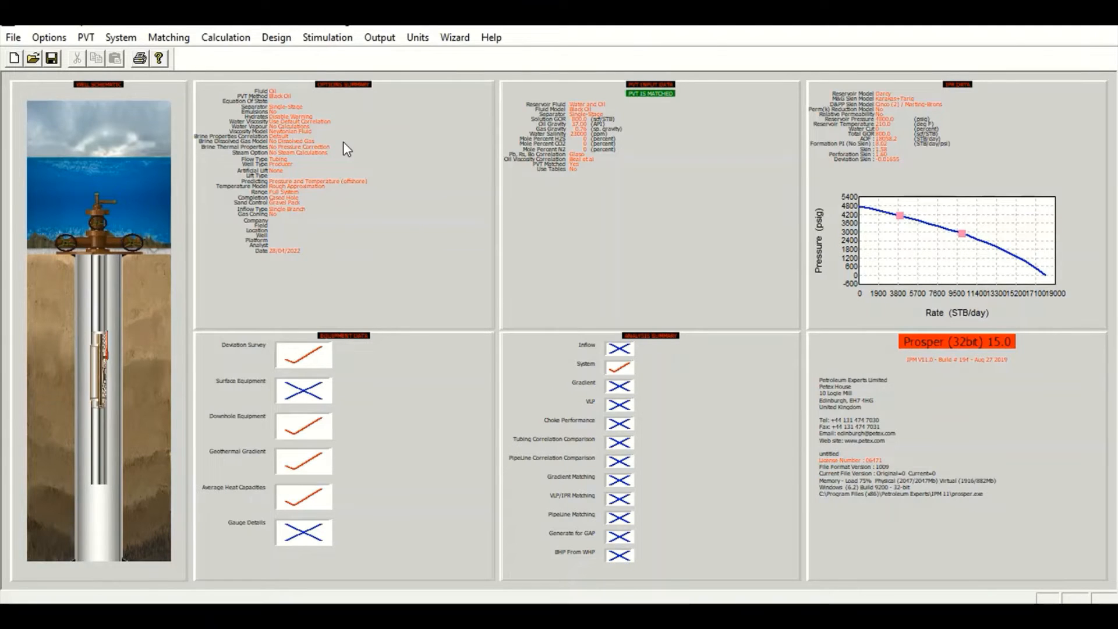
Open the IPR data and set the reservoir water cut to 54 percent
double_click(819, 117)
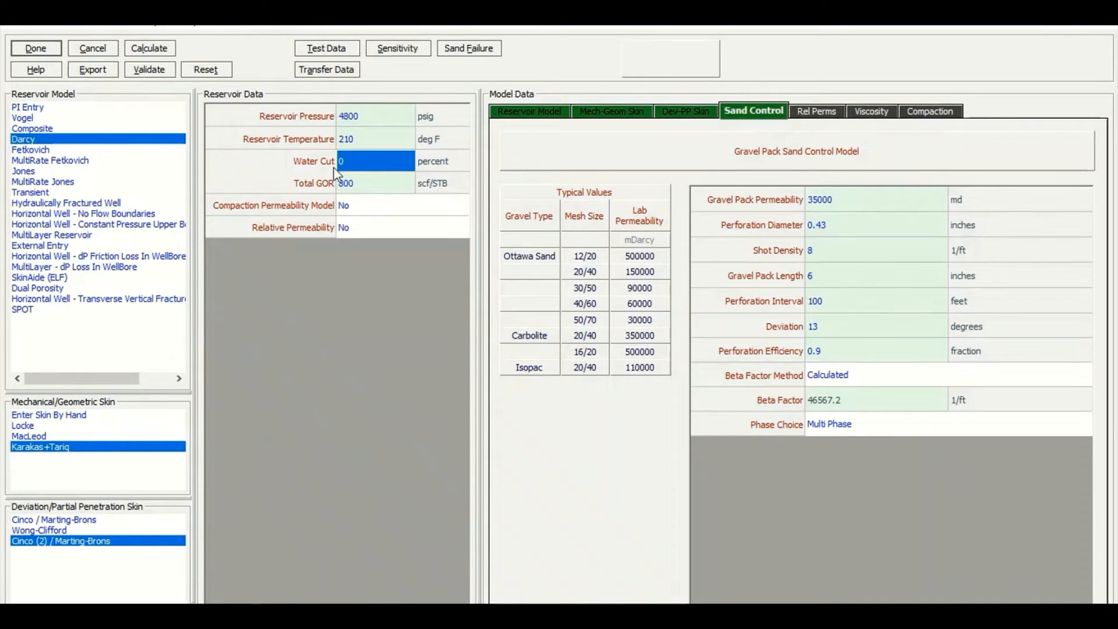
type("5")
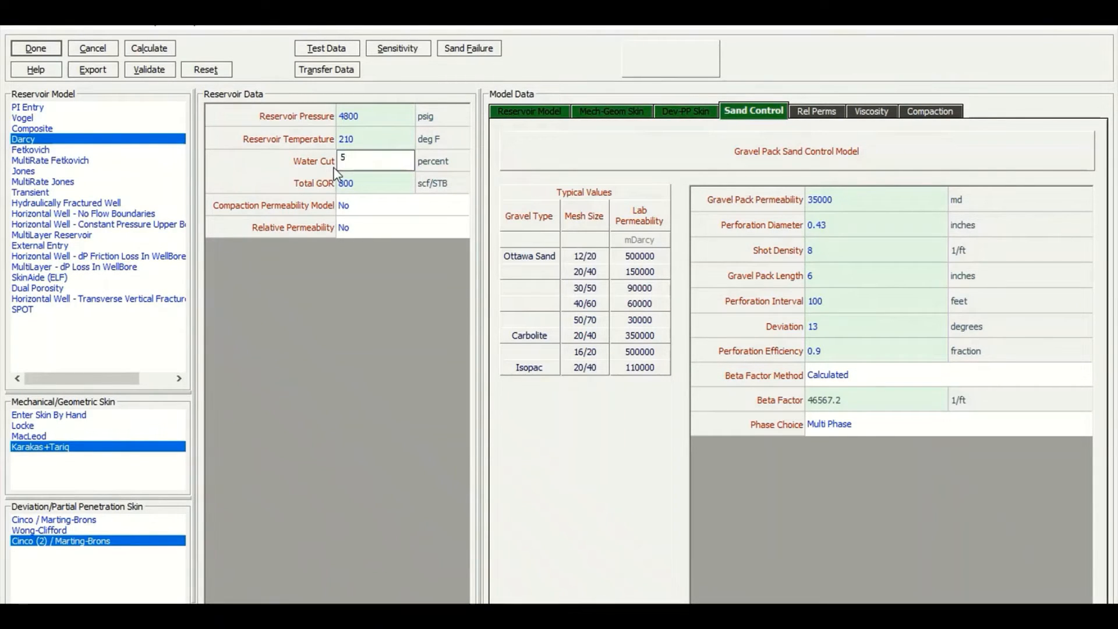
type("4")
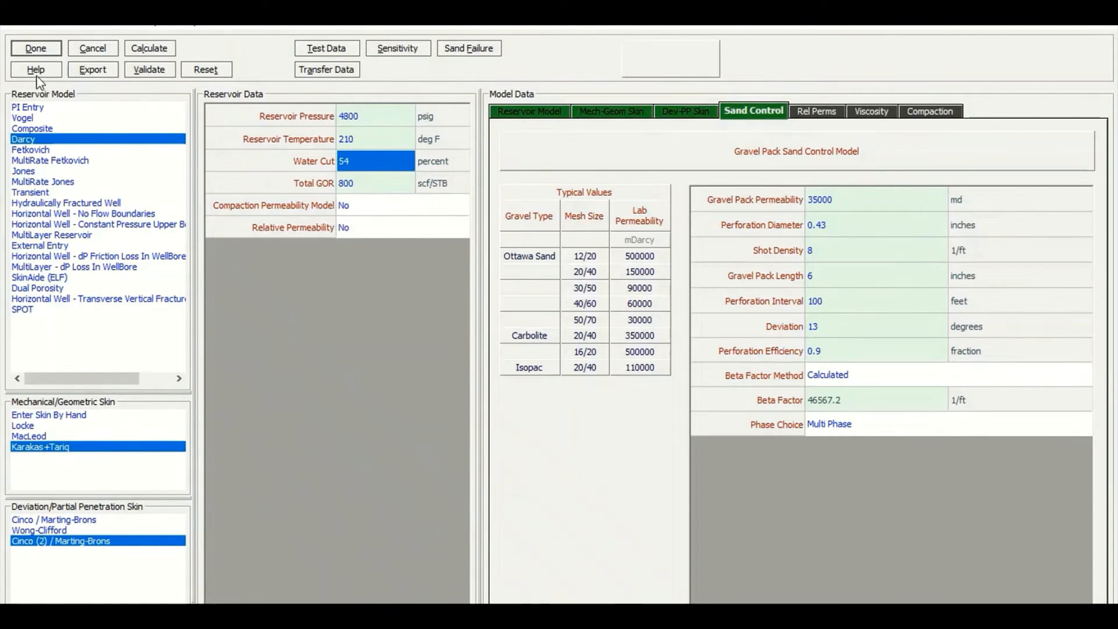
left_click(37, 50)
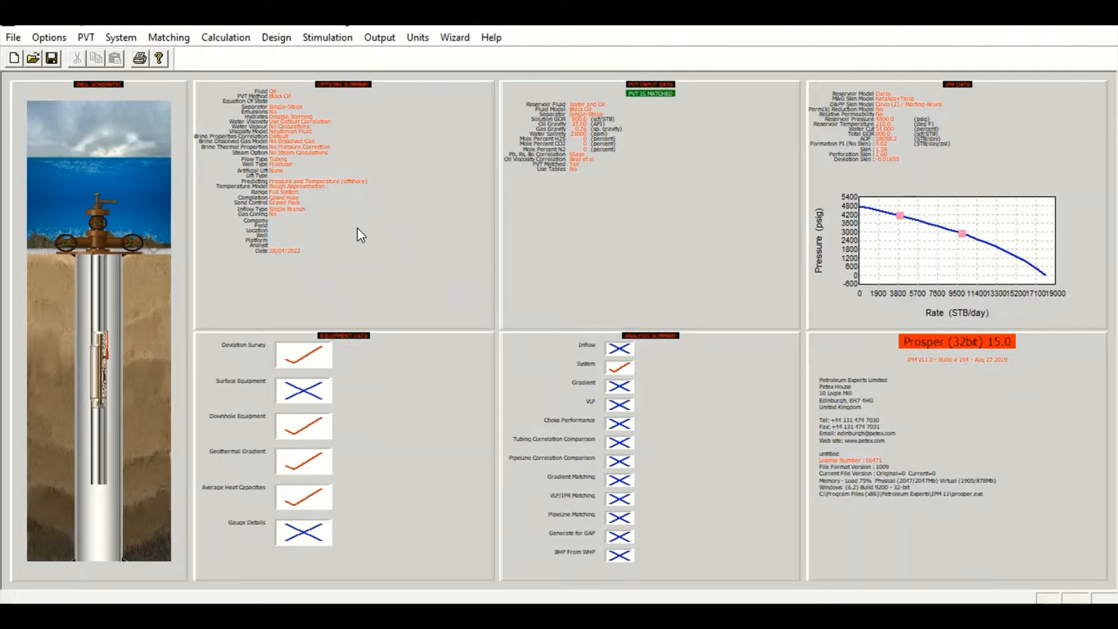
Open the PVT input data and set the water salinity to 180000 ppm
left_click(653, 246)
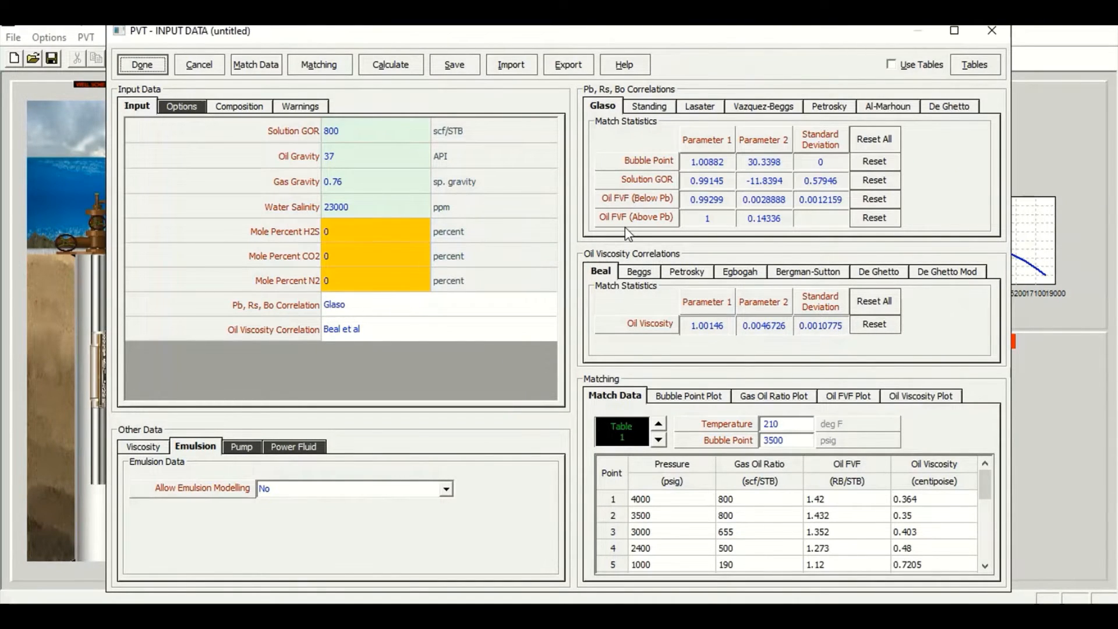
left_click(397, 200)
type("180")
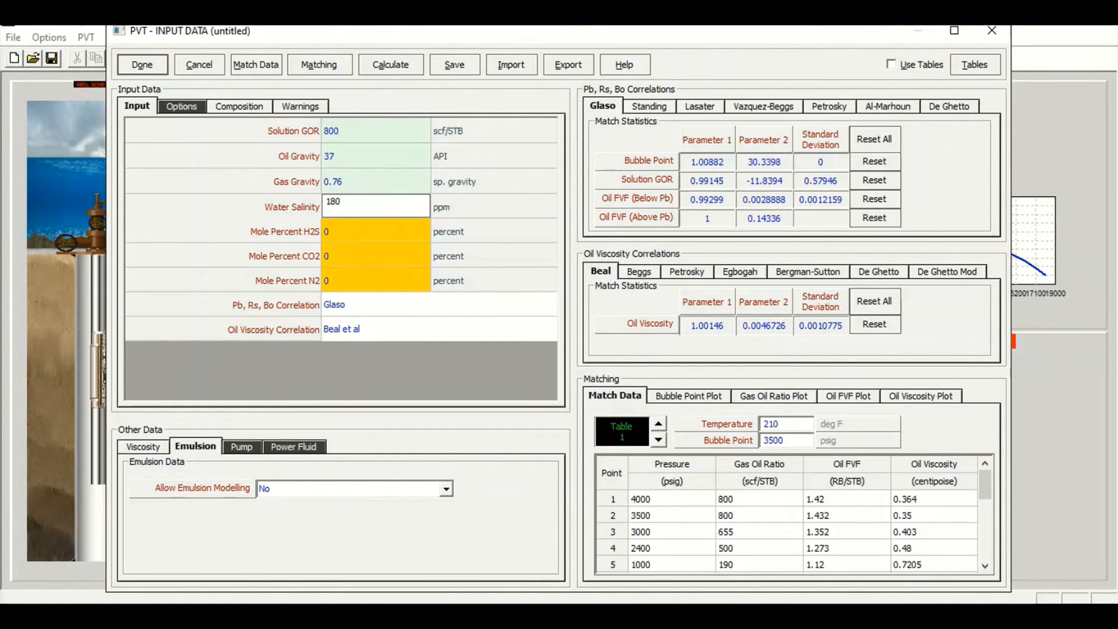
type("000")
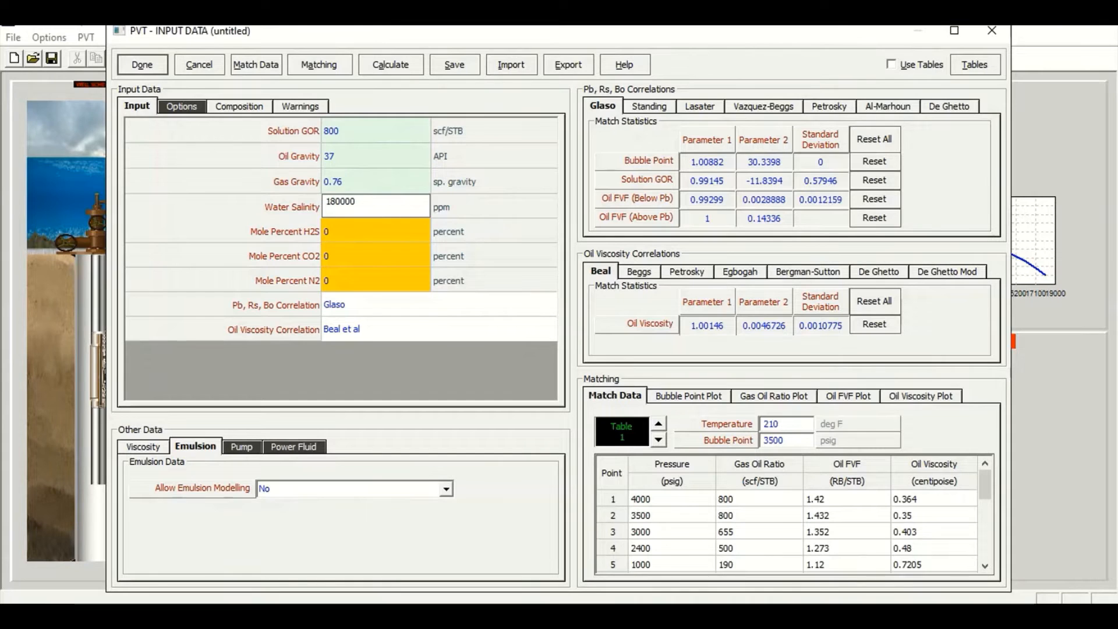
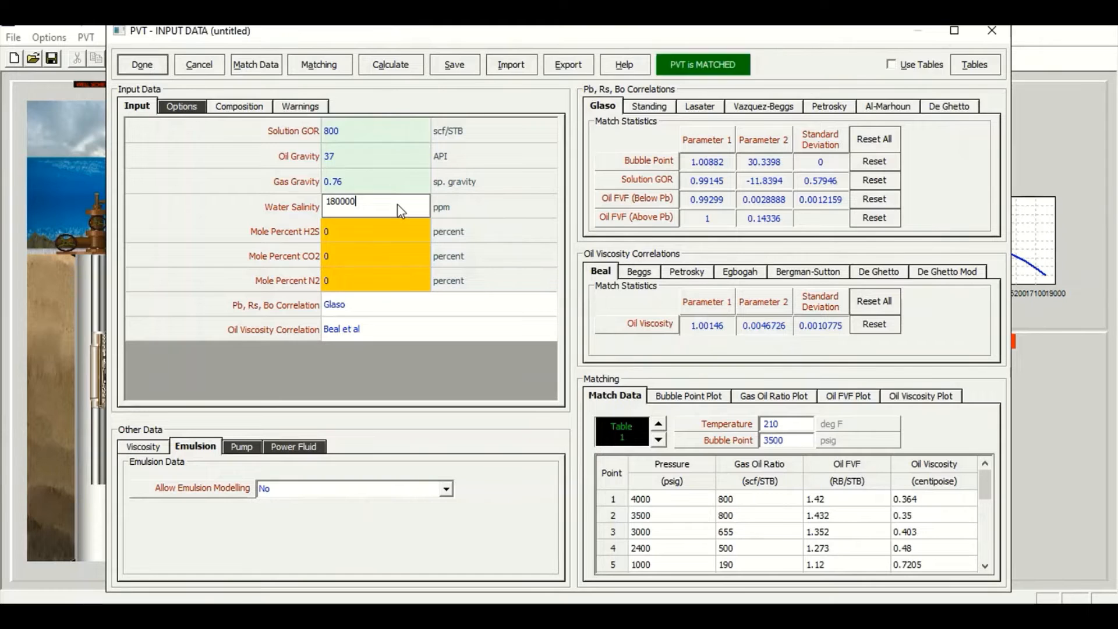
Set the artificial lift method to Diluent Injection in the system summary
left_click(145, 67)
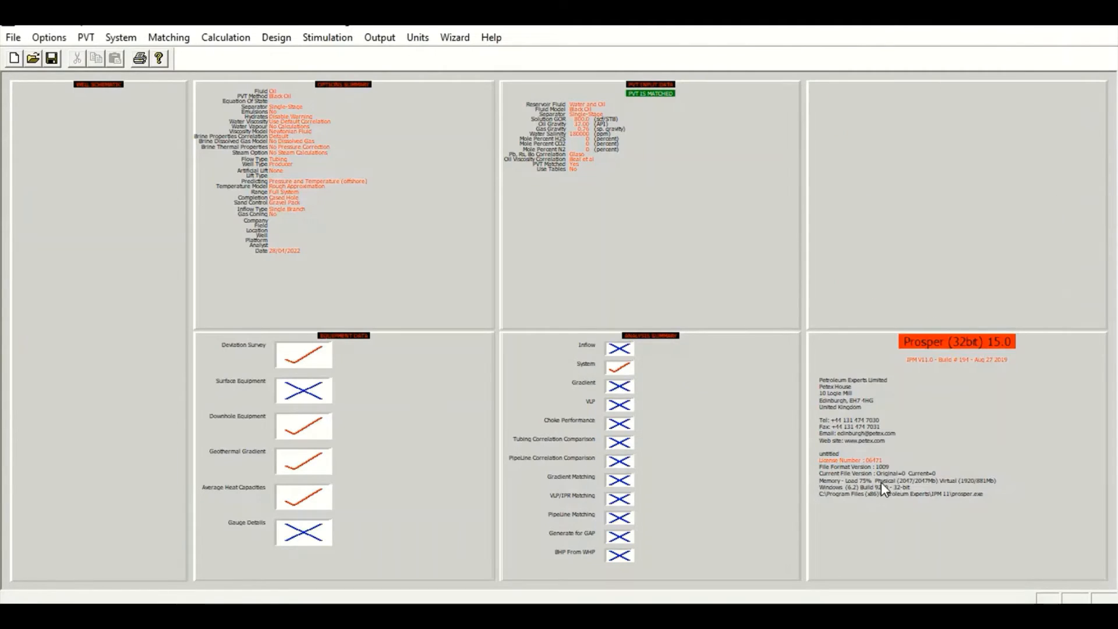
double_click(419, 176)
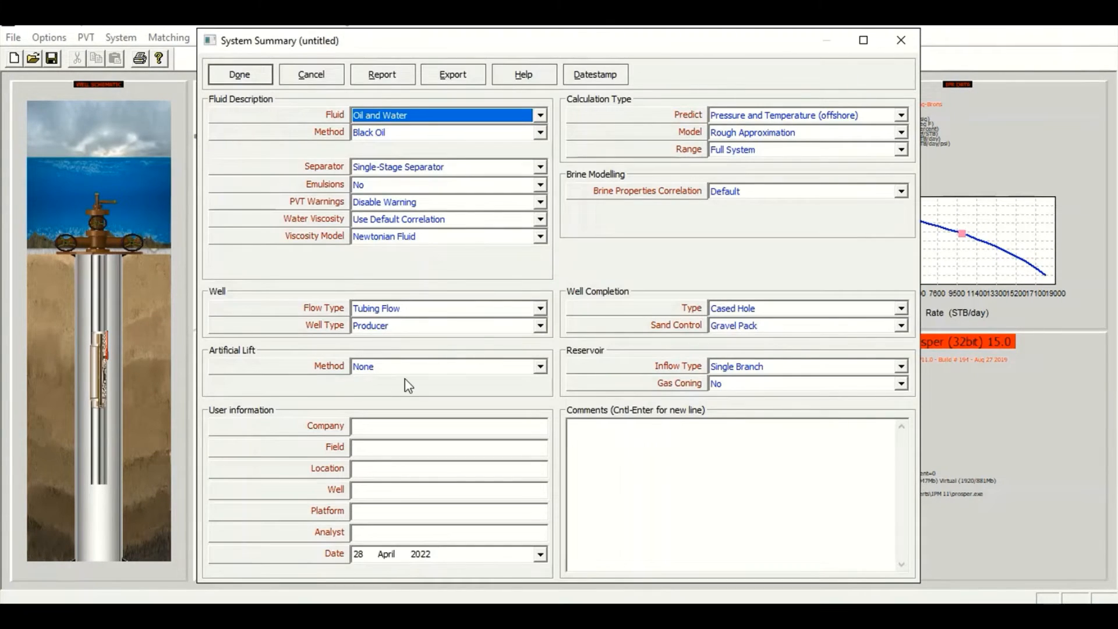
left_click(431, 371)
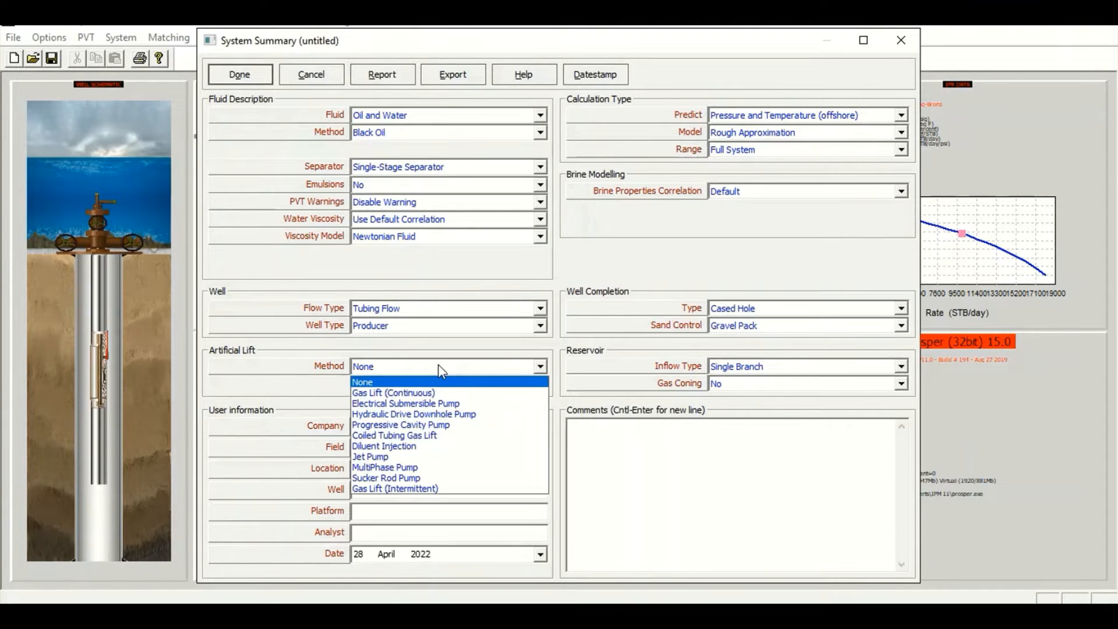
left_click(407, 446)
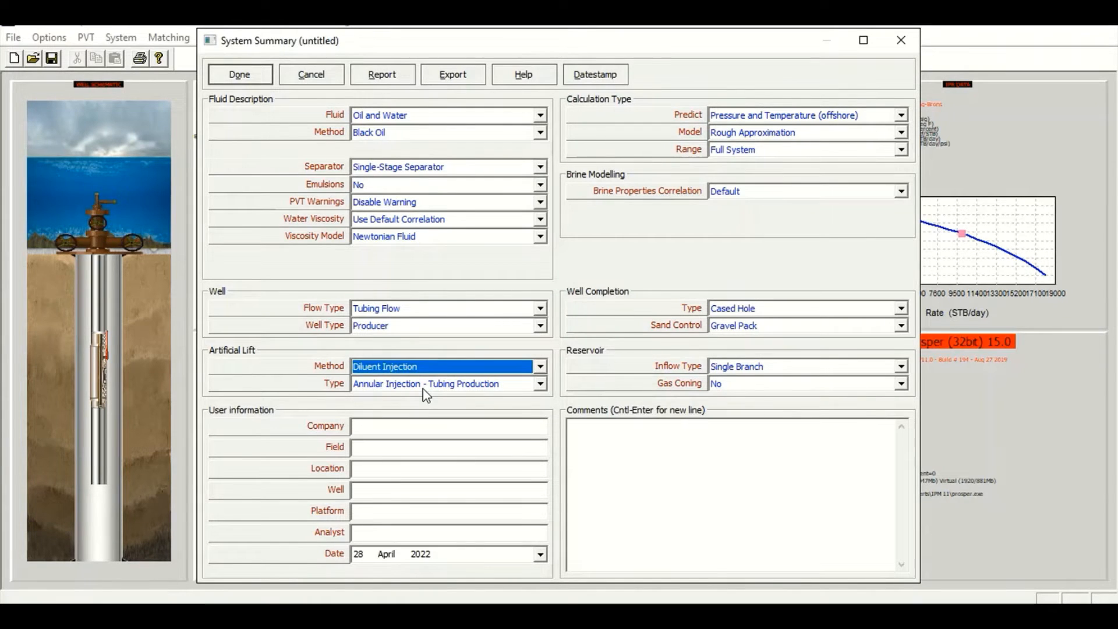
left_click(237, 80)
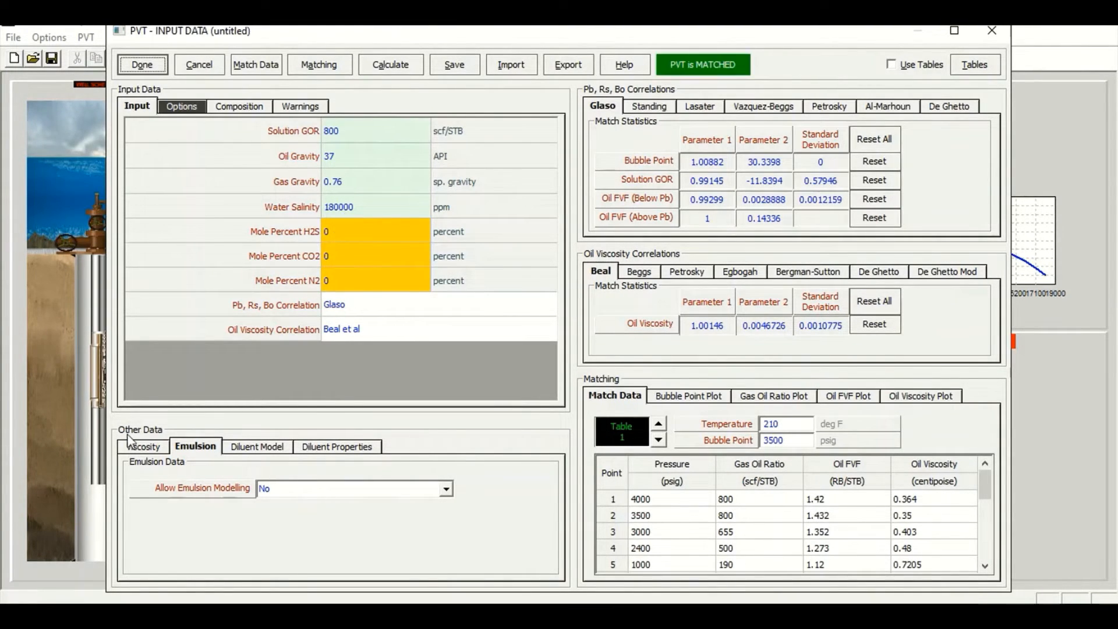
Set the diluent type to Water and the diluent water salinity to 20000 ppm in the PVT data
left_click(267, 450)
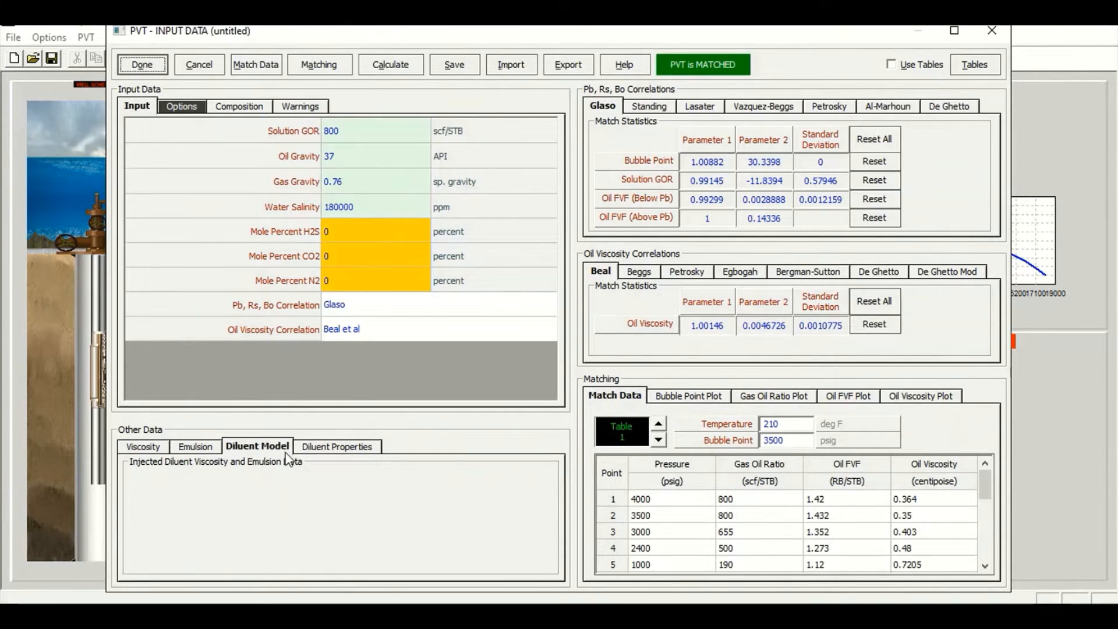
left_click(348, 457)
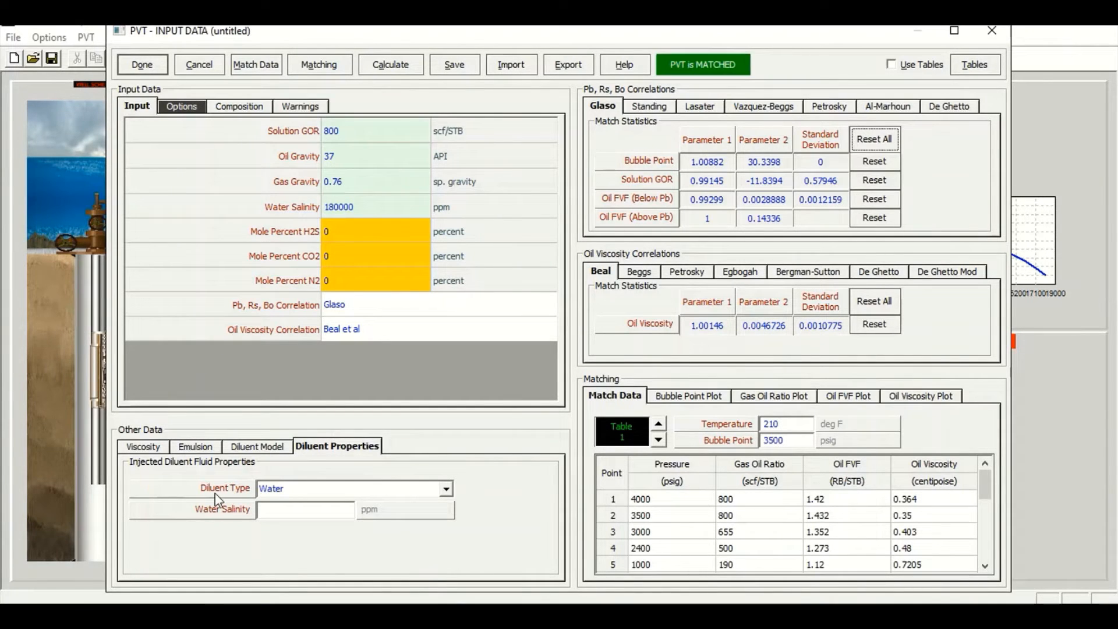
left_click(448, 489)
left_click(351, 505)
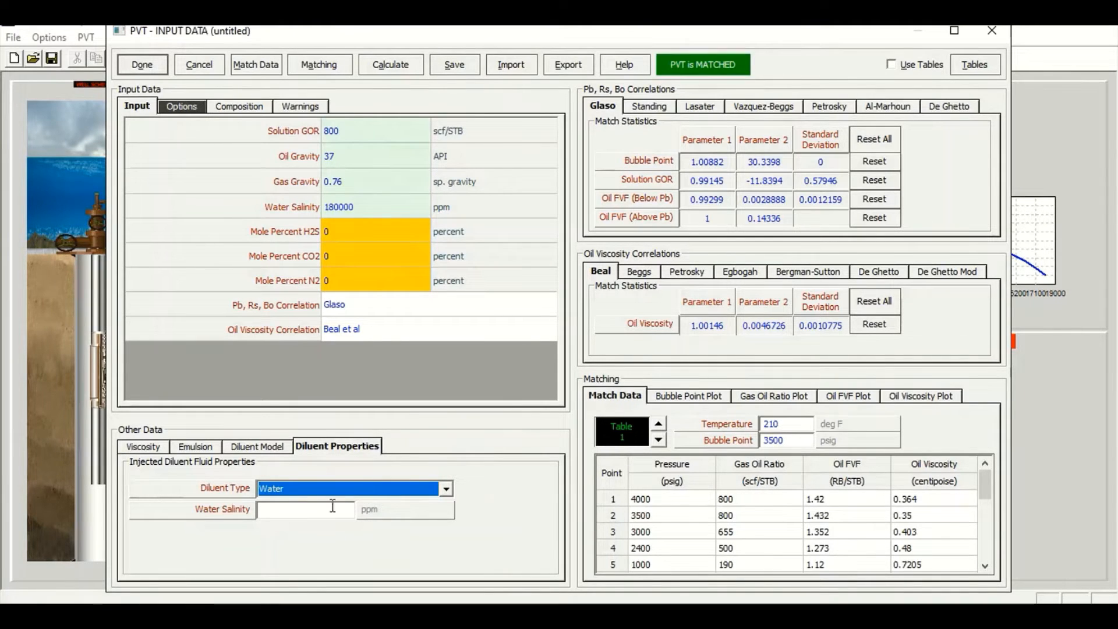
left_click(299, 511)
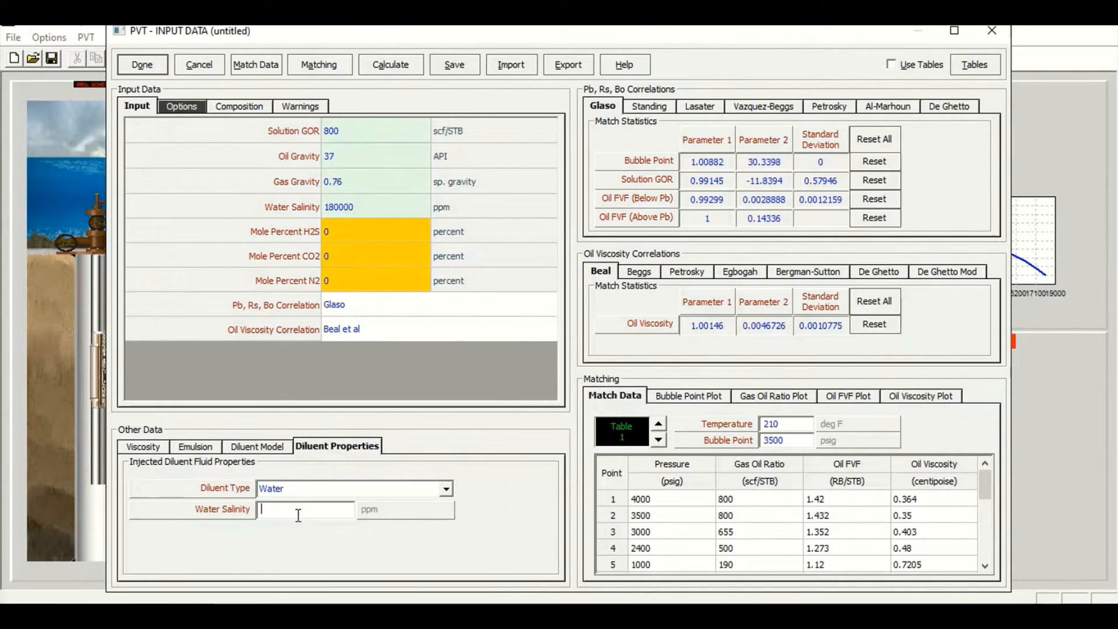
type("20000")
left_click(142, 66)
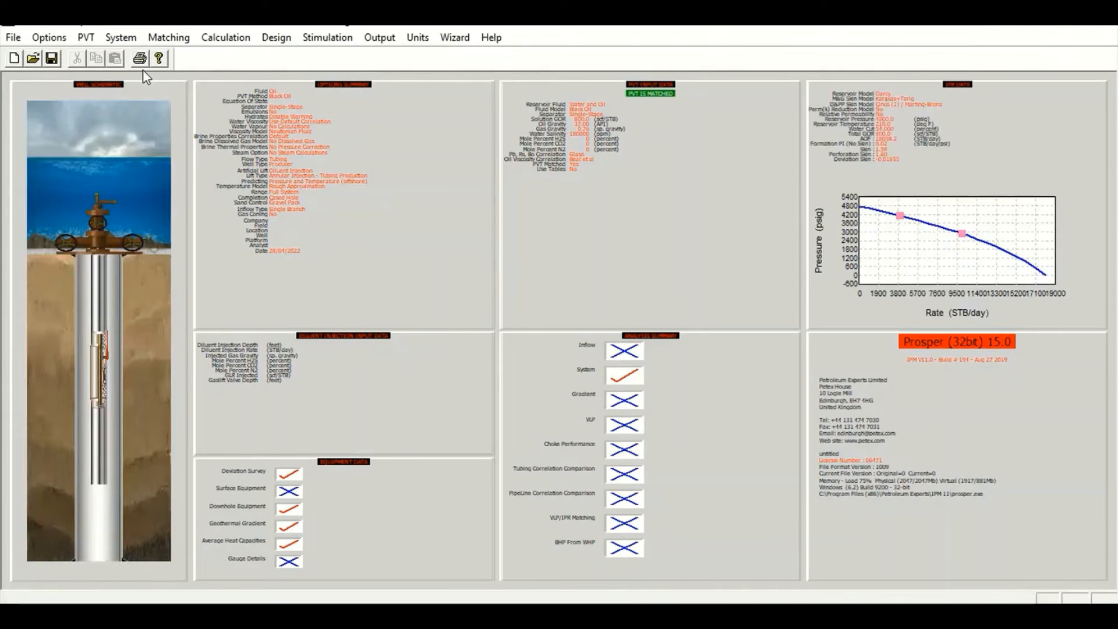
Open the IPR data and close it again
left_click(948, 190)
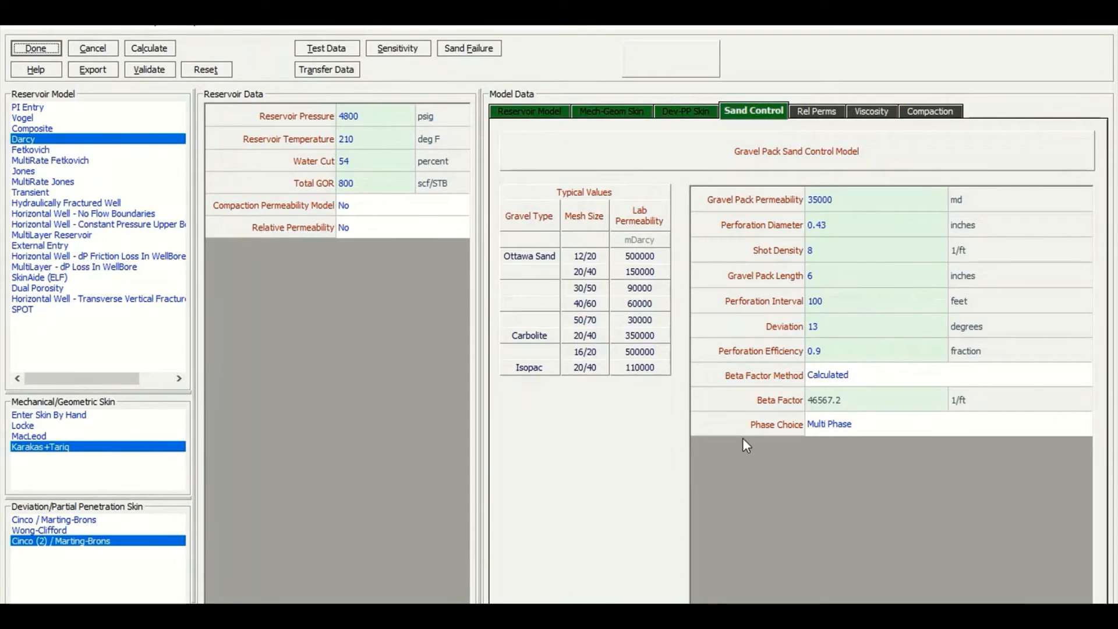
key("Escape")
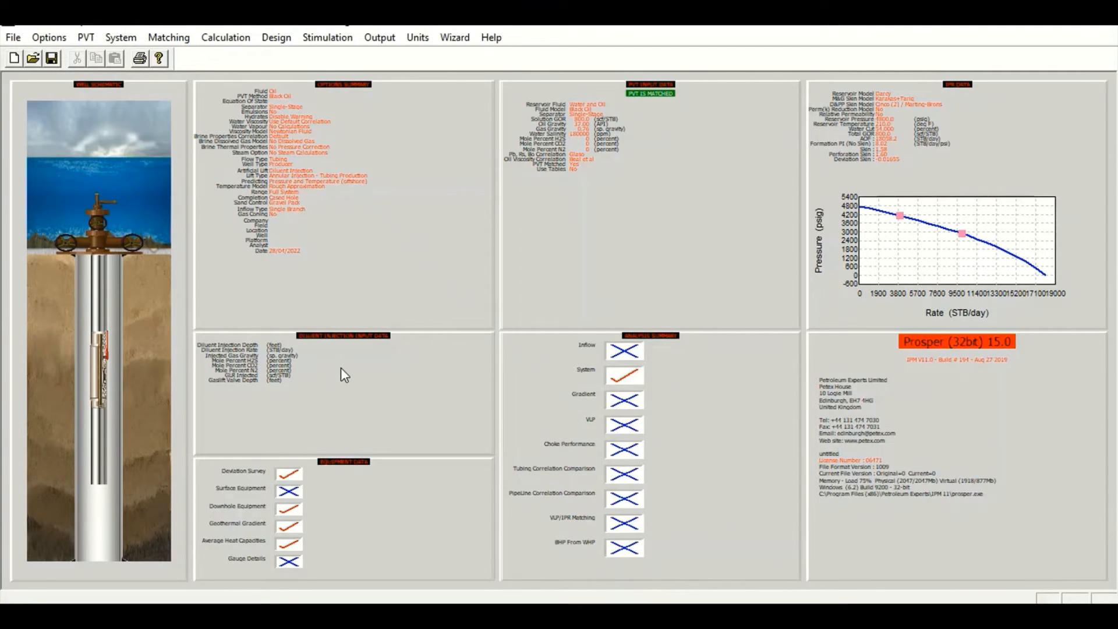
Enter a diluent injection depth of 9000 feet and an injection rate of 5000 STB/day
double_click(348, 386)
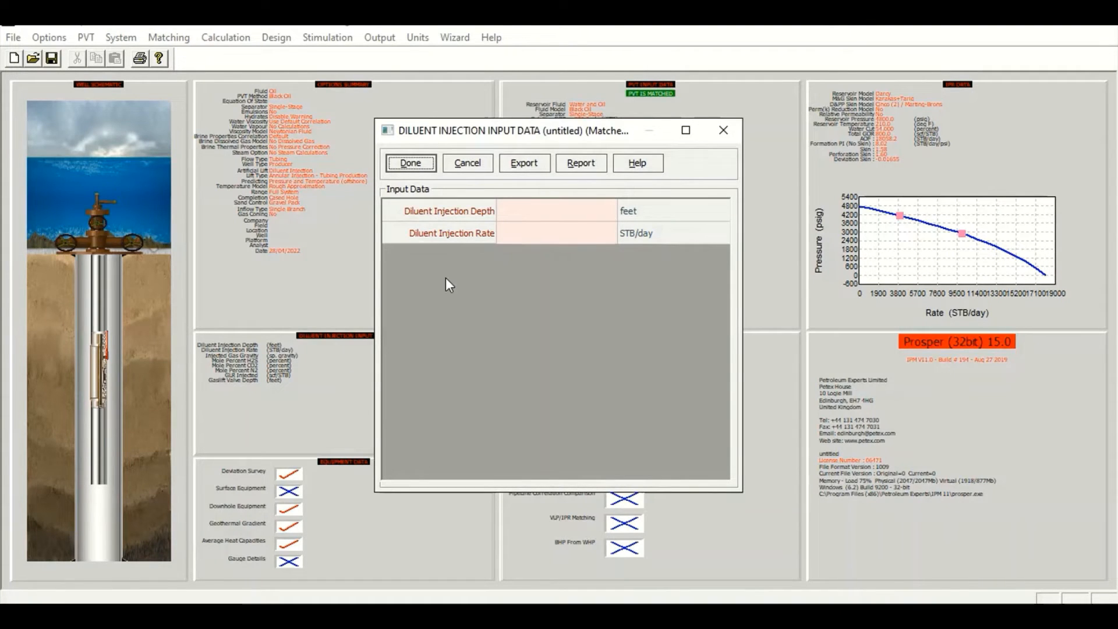
left_click(505, 217)
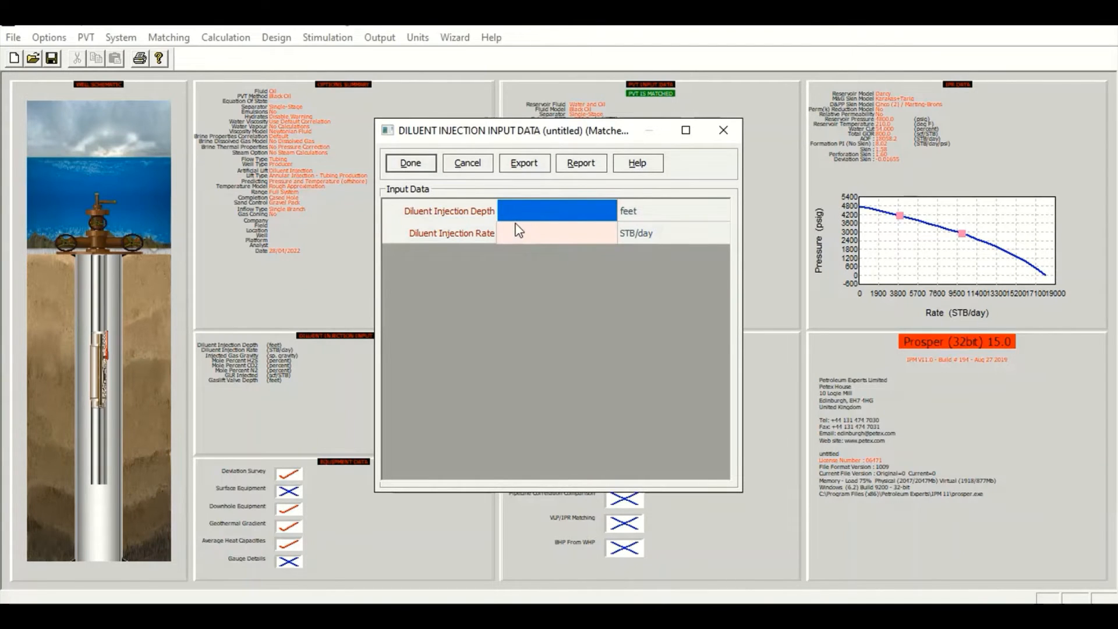
type("9000")
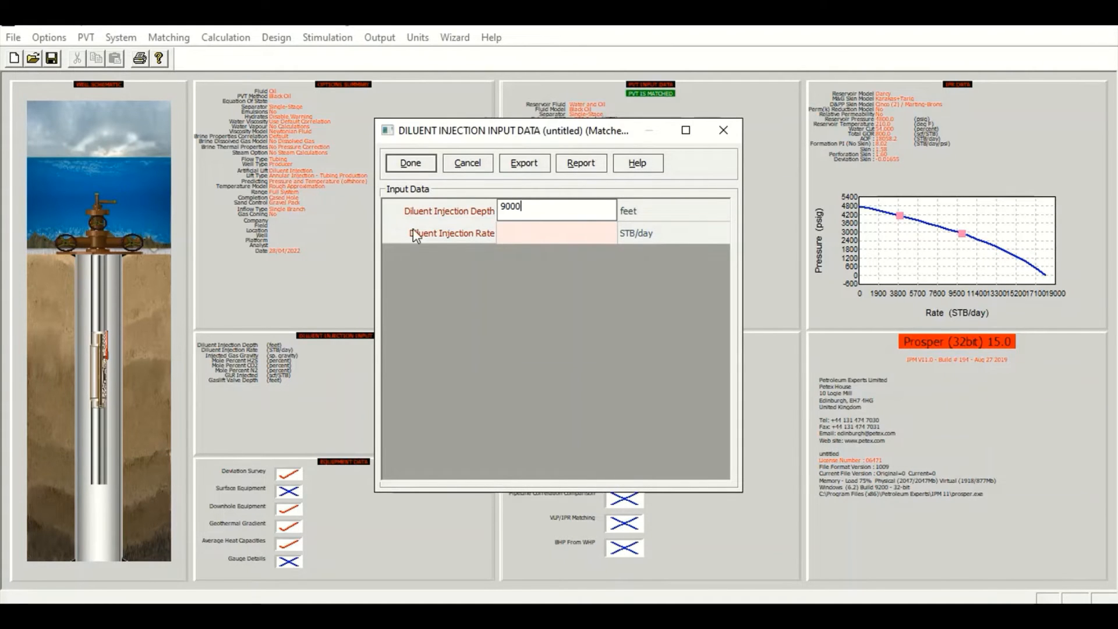
left_click(527, 235)
left_click(527, 236)
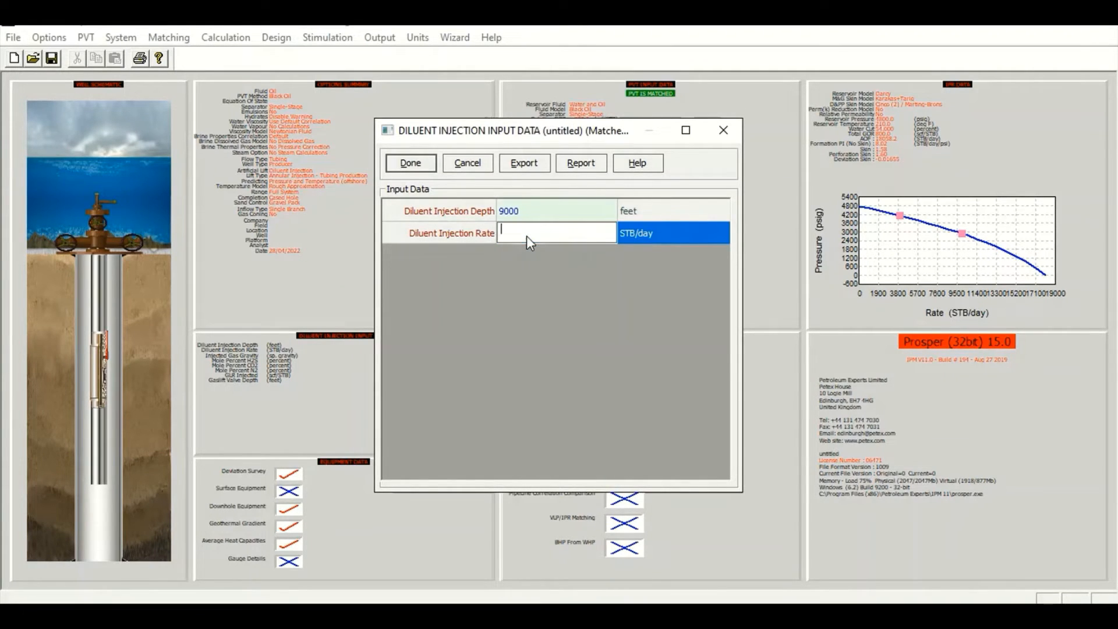
type("5000")
left_click(410, 162)
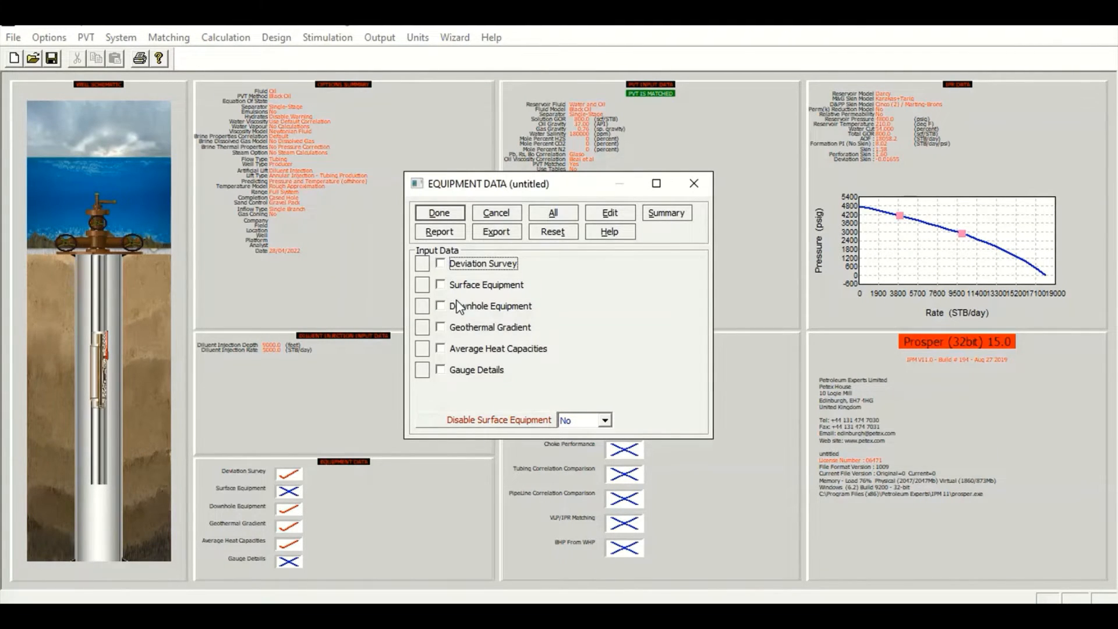
Open the downhole equipment table to review it, then close the equipment data
left_click(459, 307)
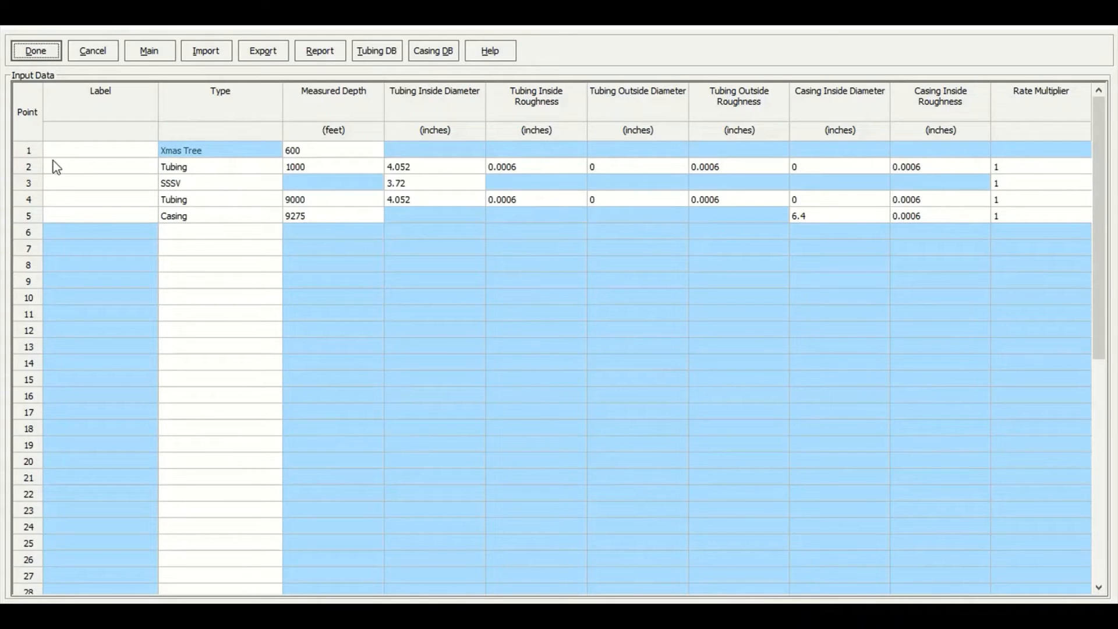
left_click(28, 52)
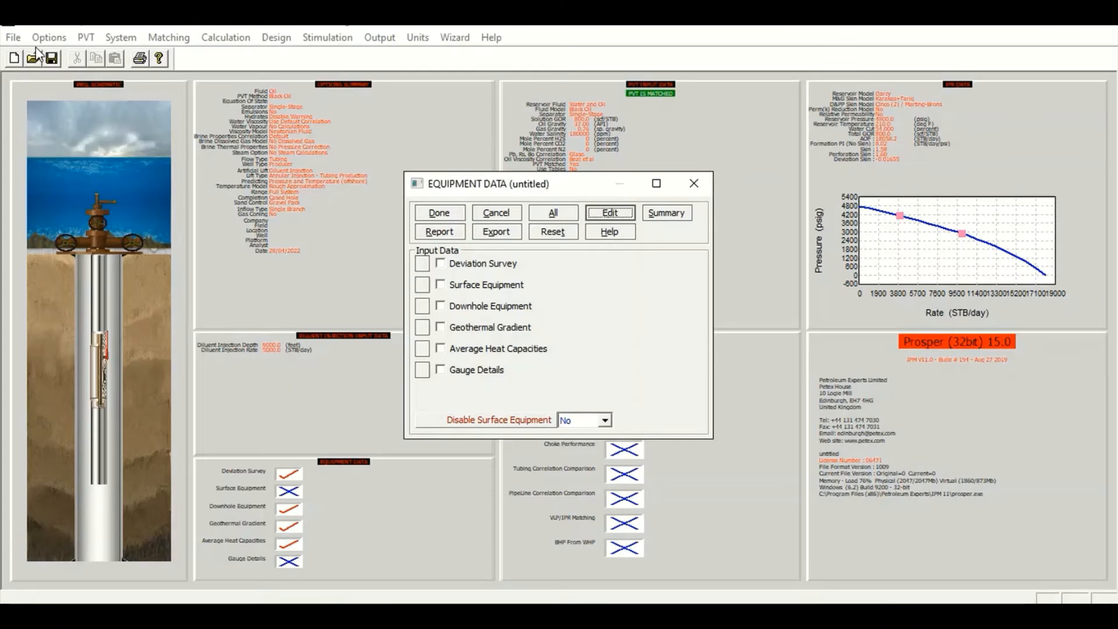
left_click(444, 216)
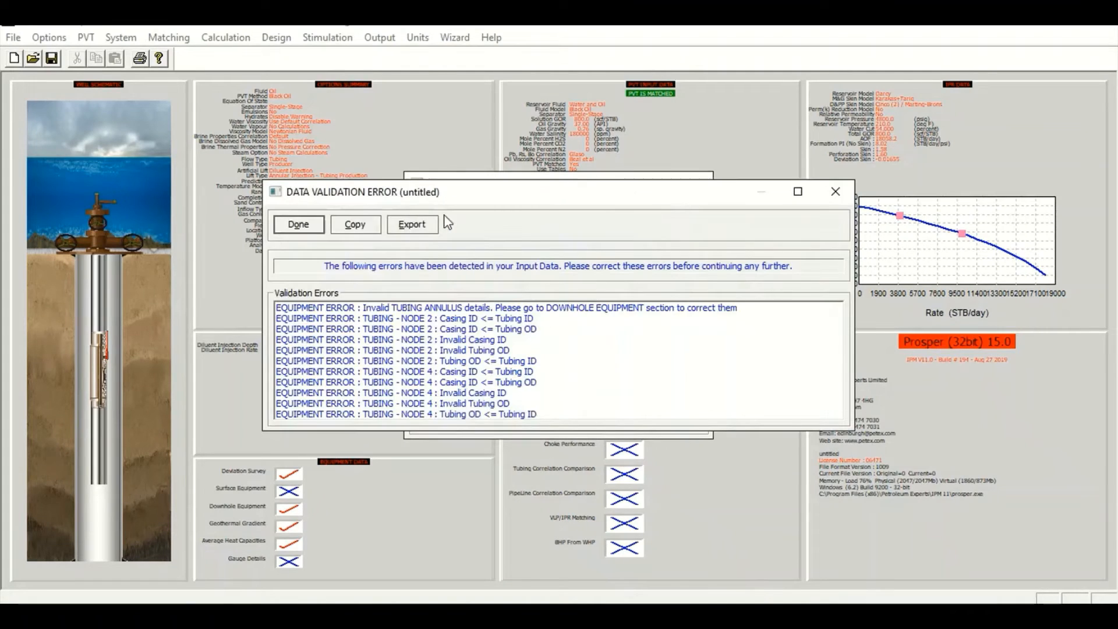
left_click(299, 224)
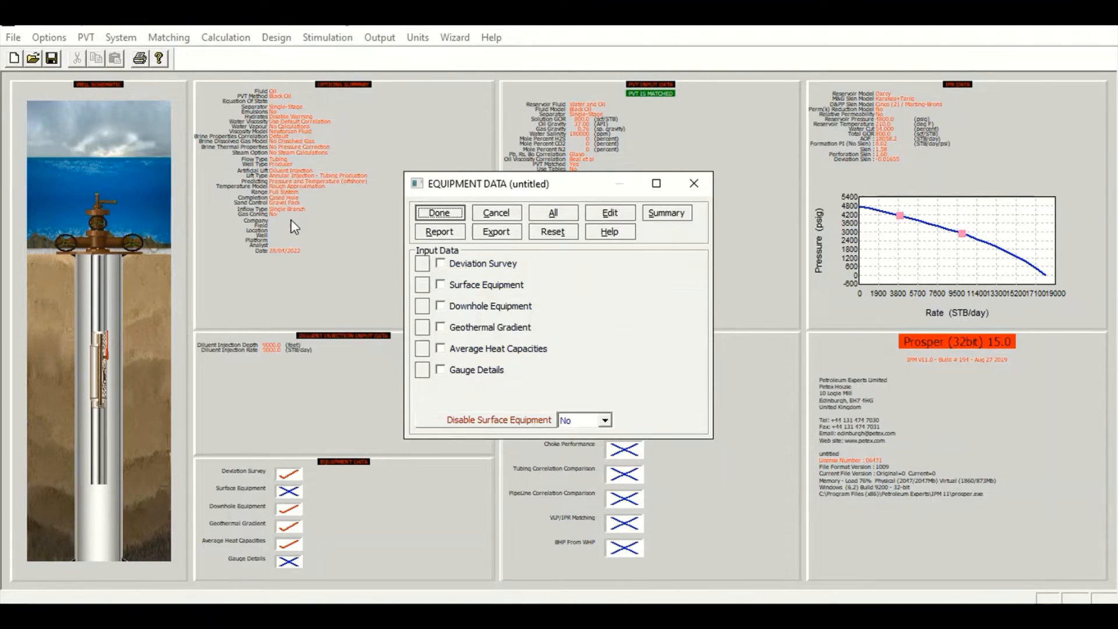
left_click(442, 214)
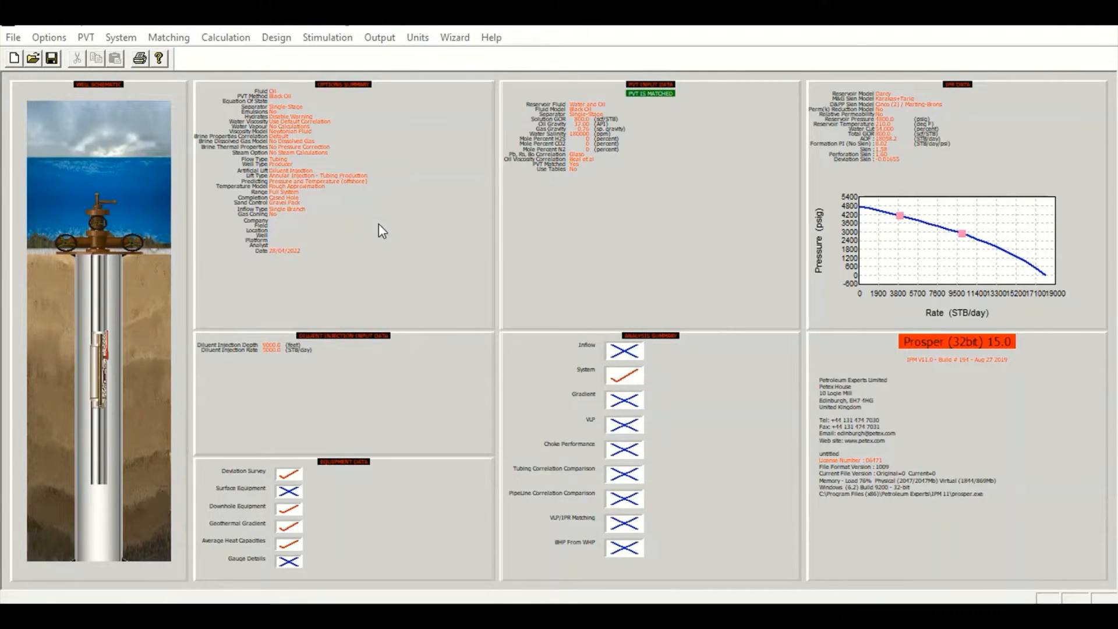
Change the artificial lift type to Annular Injection with GasLift in the system summary
double_click(382, 231)
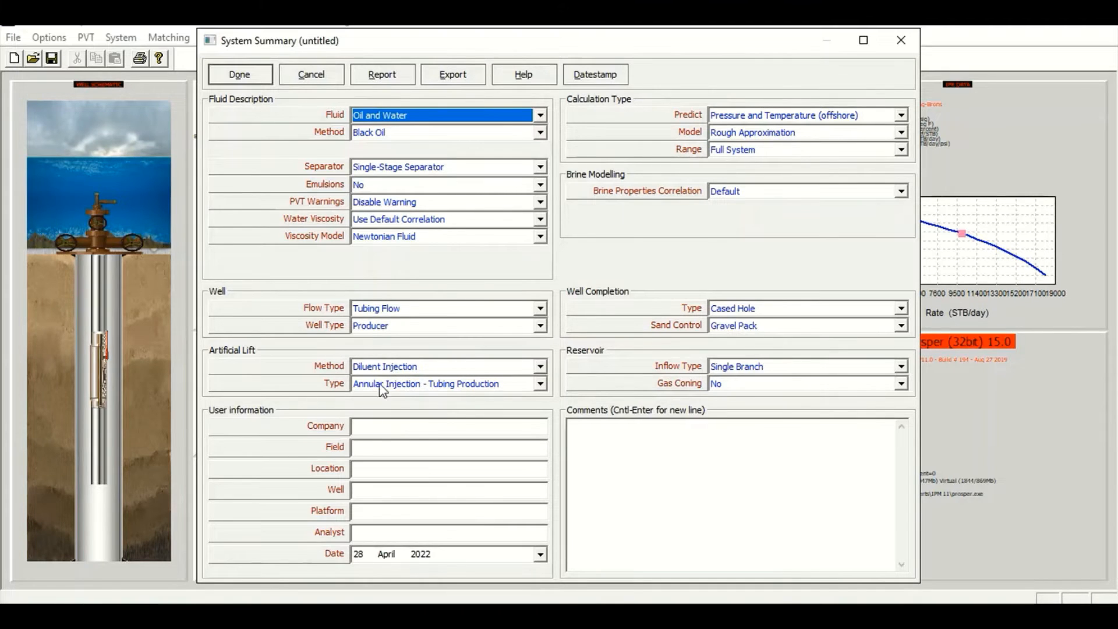
left_click(536, 384)
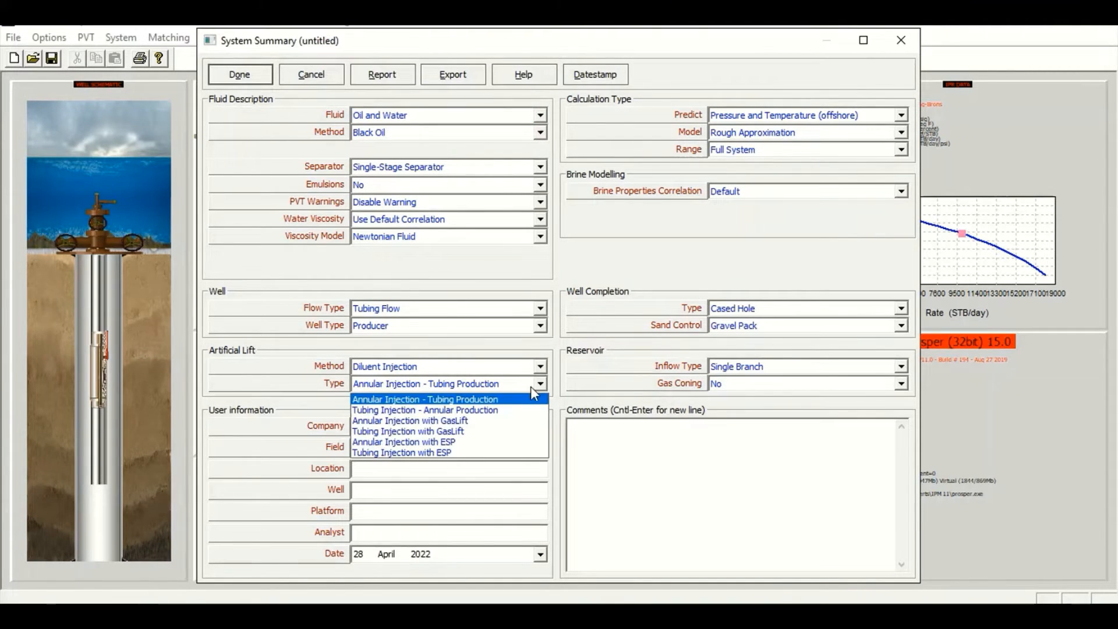
left_click(469, 422)
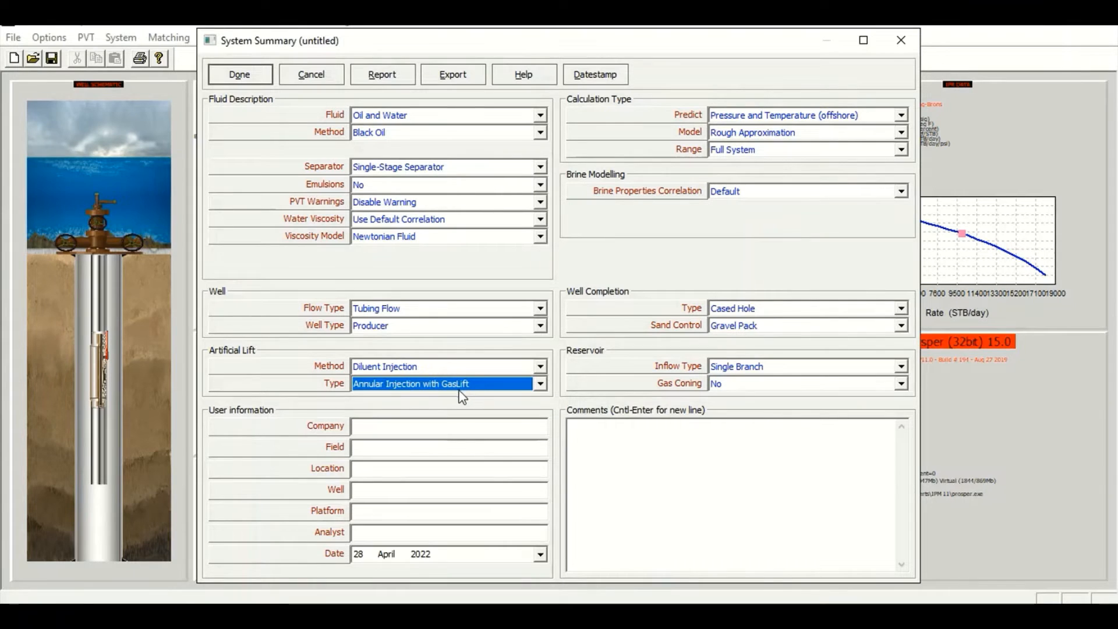
left_click(240, 75)
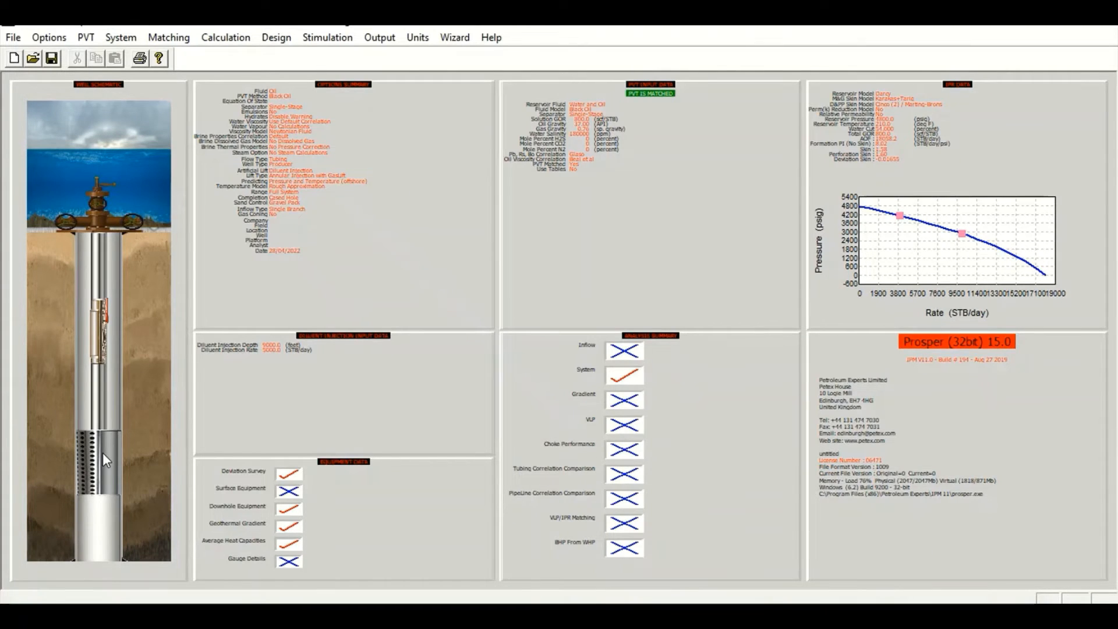
Enter an injected gas gravity of 0.7 and 0 mole percent H2S, CO2 and N2 in the diluent injection data
left_click(351, 380)
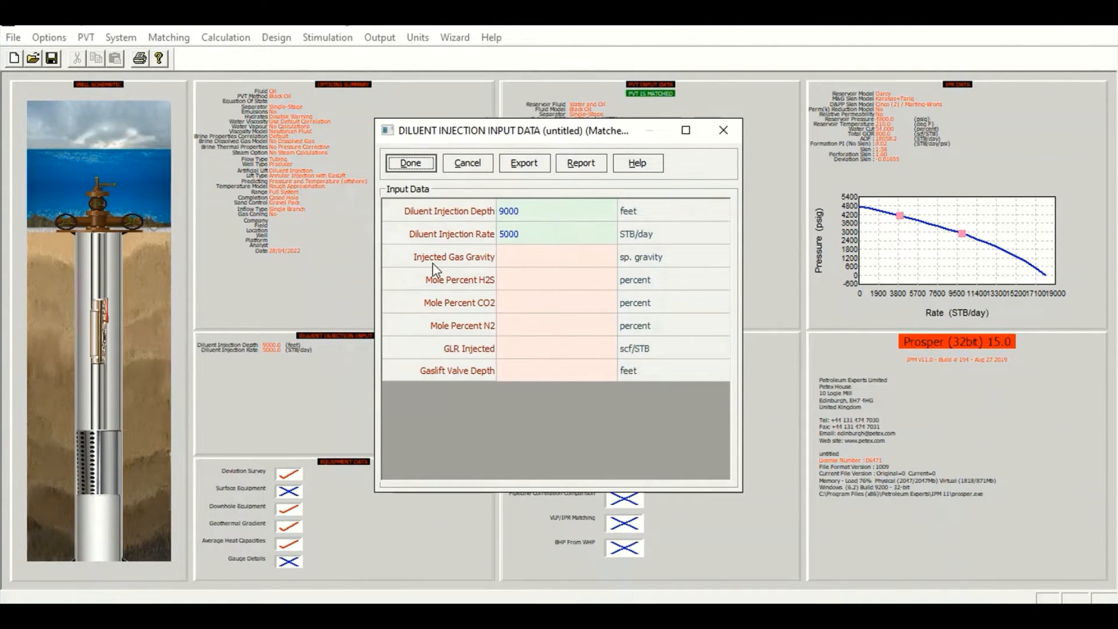
left_click(532, 265)
type("0.7")
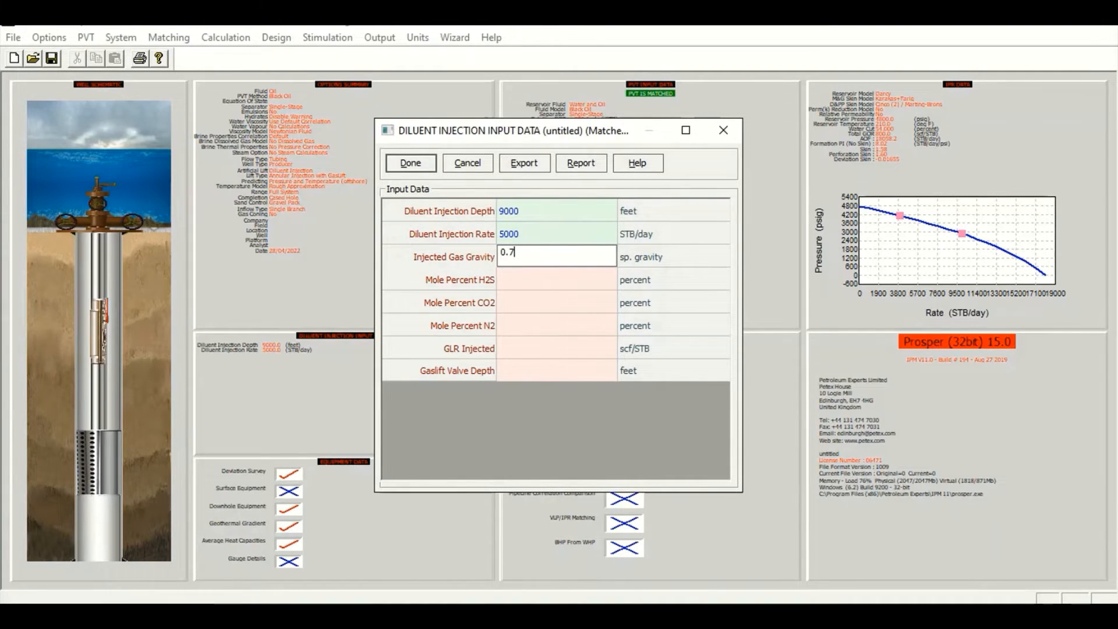
key("Return")
type("0")
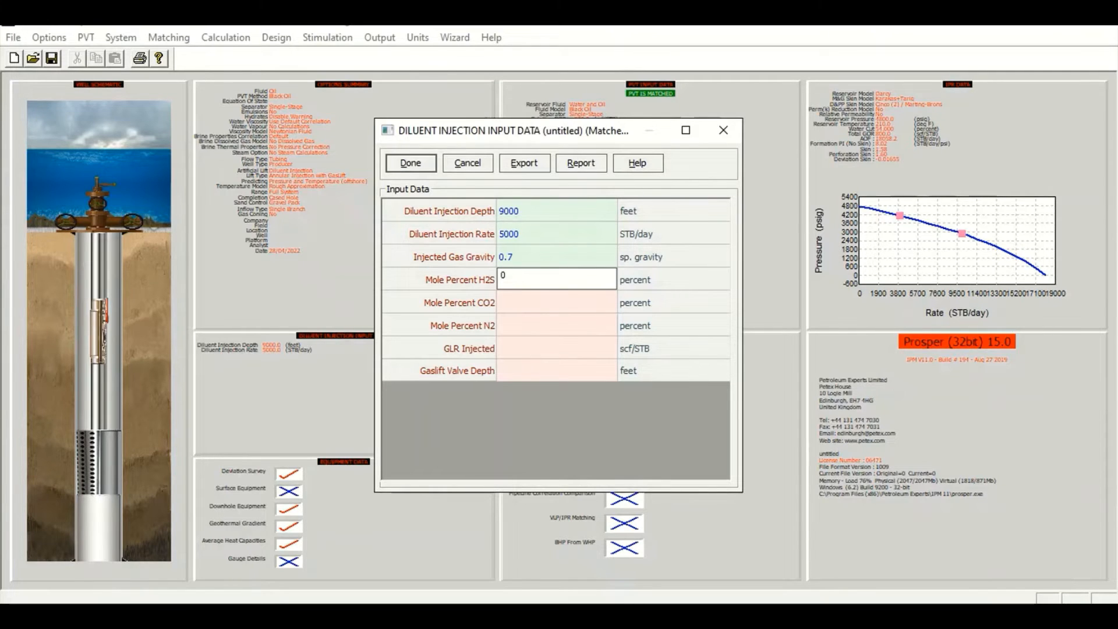
key("Return")
type("0")
key("Return")
type("0")
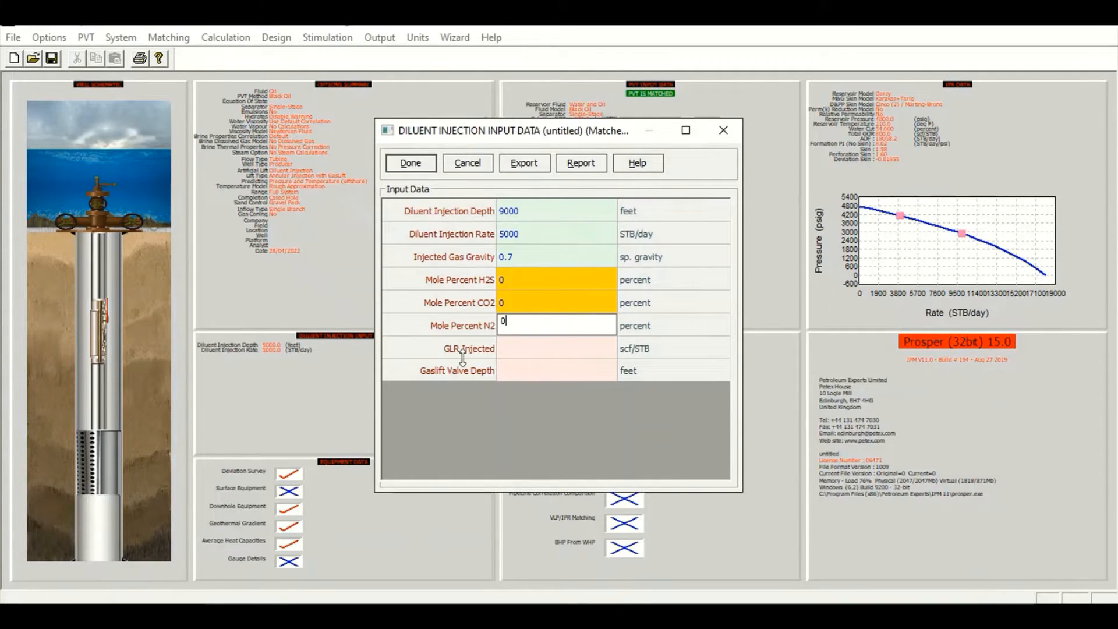
Set the injected GLR to 50 scf/STB and the gas lift valve depth to 7500 feet
left_click(533, 355)
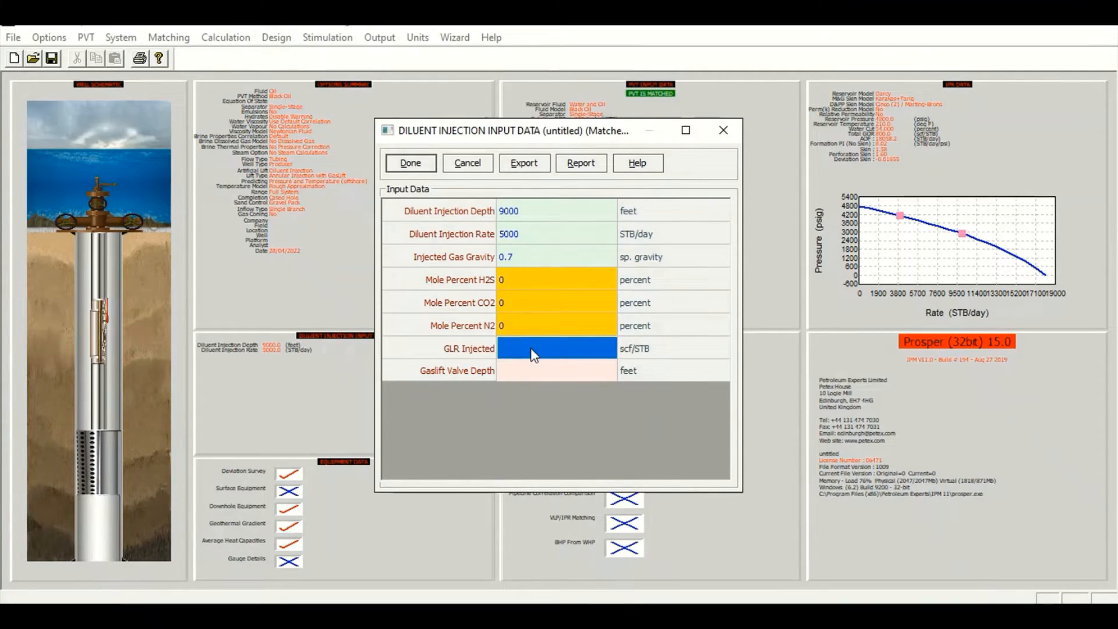
type("50")
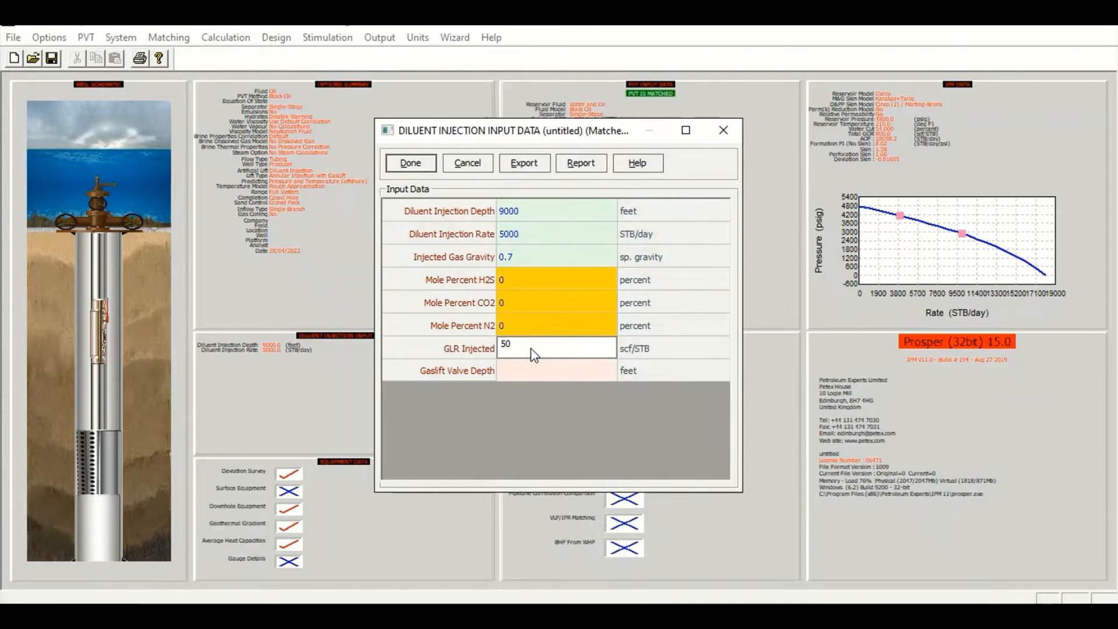
left_click(552, 371)
type("7500")
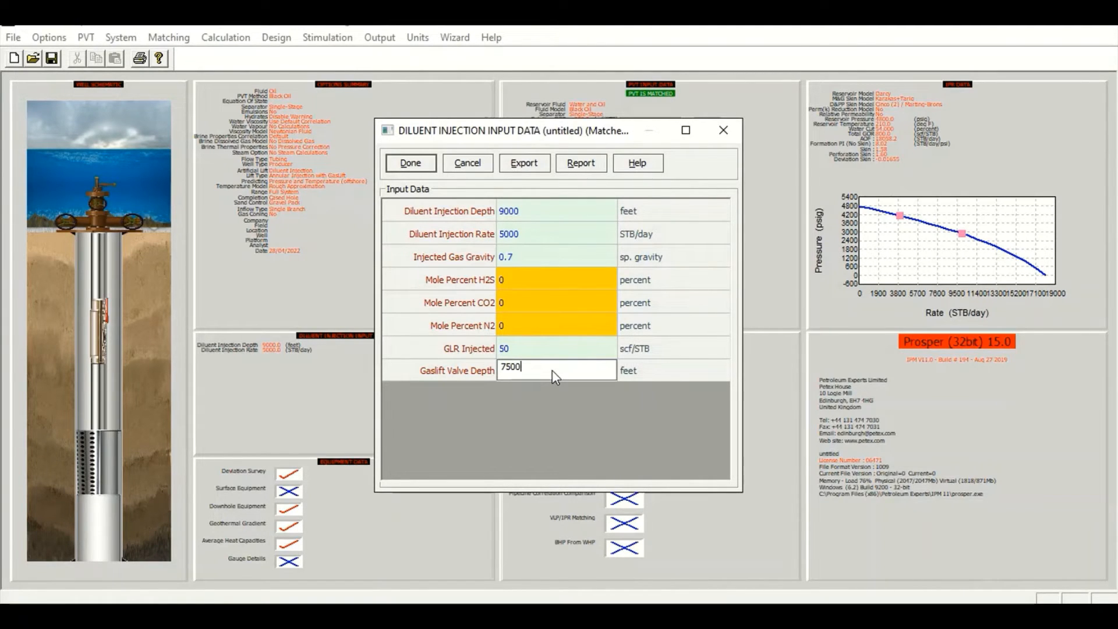
left_click(424, 163)
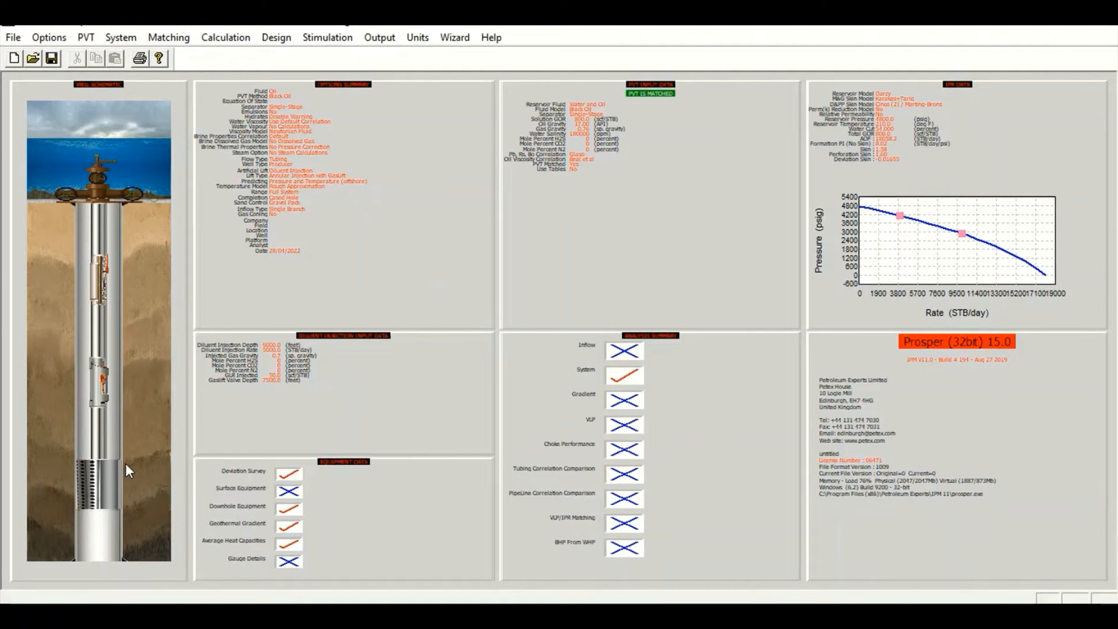
left_click(359, 498)
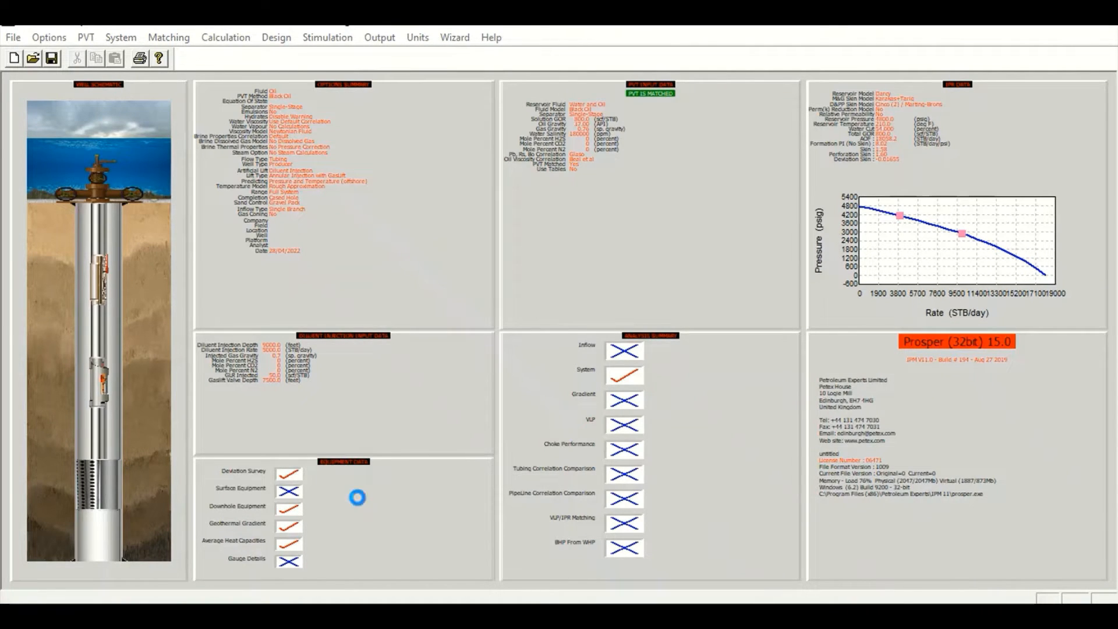
Open the downhole equipment table and enter a casing inside diameter of 6.4 inches for the upper tubing section
left_click(465, 307)
left_click(612, 213)
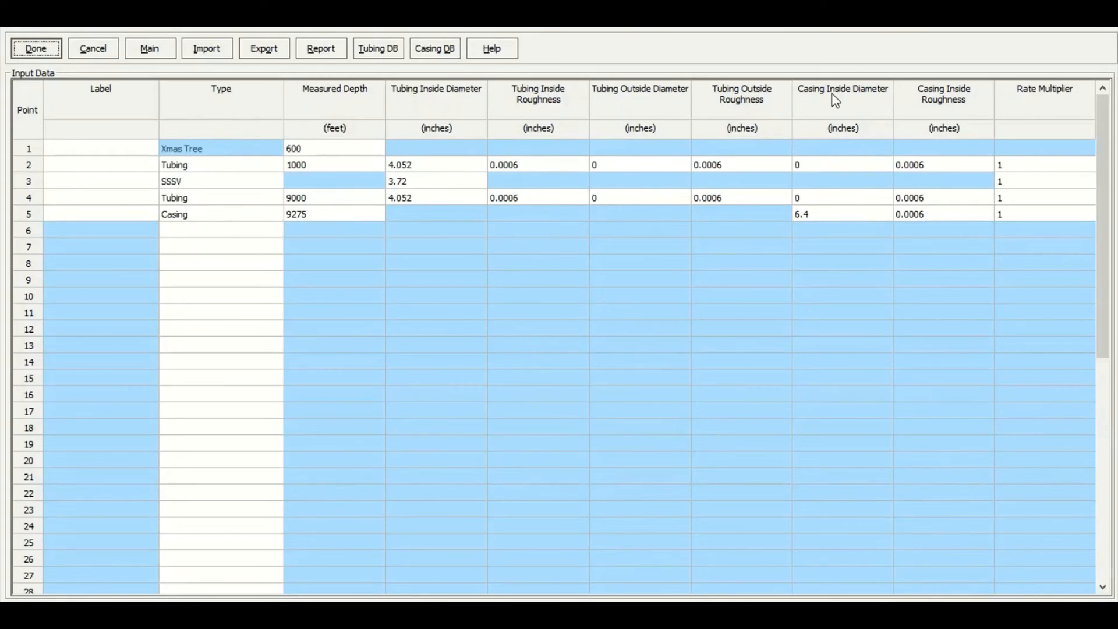
left_click(837, 164)
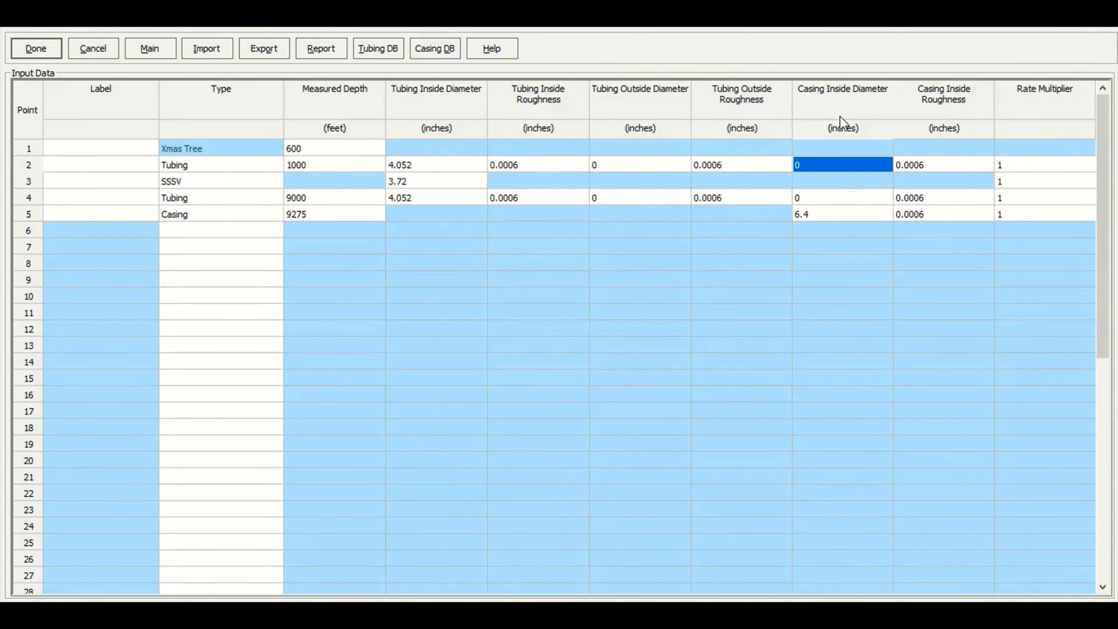
type("6.5")
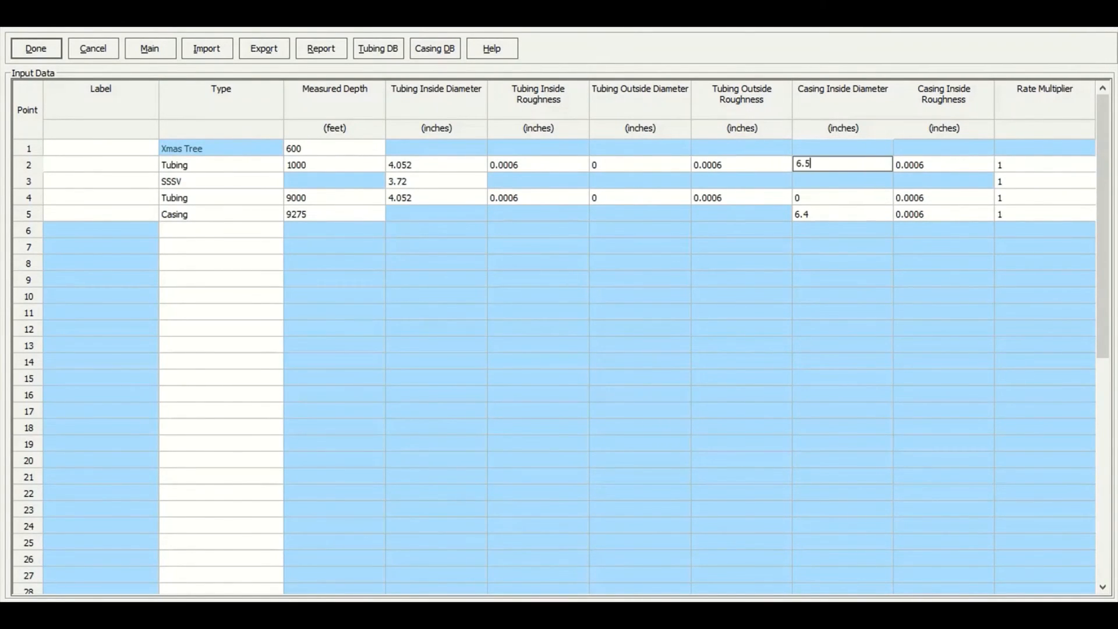
key("Return")
key("Return")
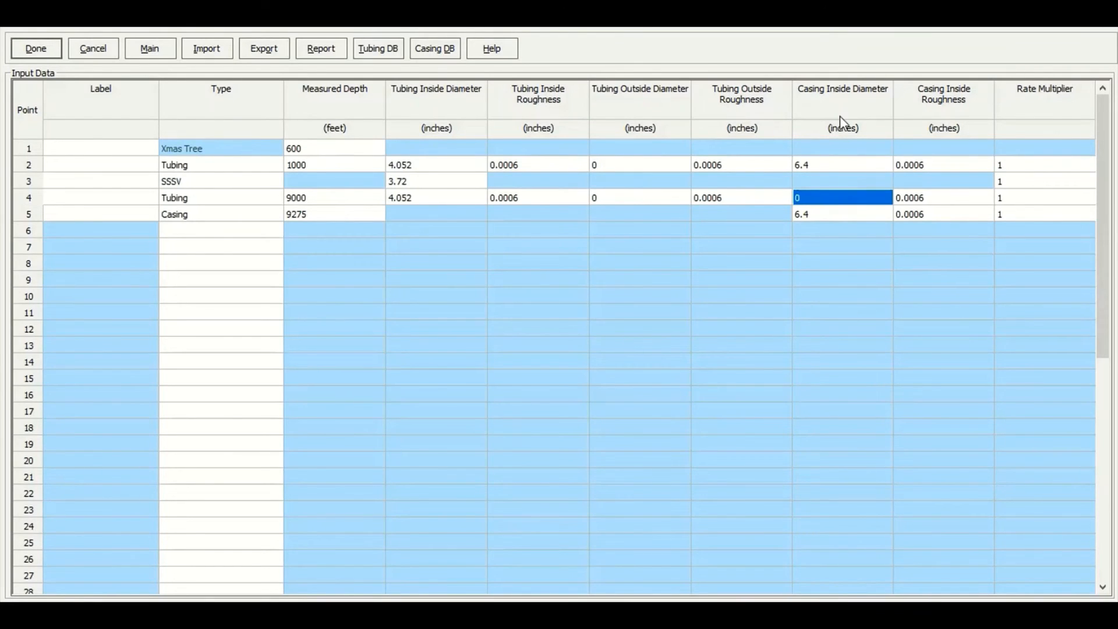
Set the lower tubing section's casing inside diameter to 6.4 inches, try to close the equipment table, and dismiss the validation errors
type("6.")
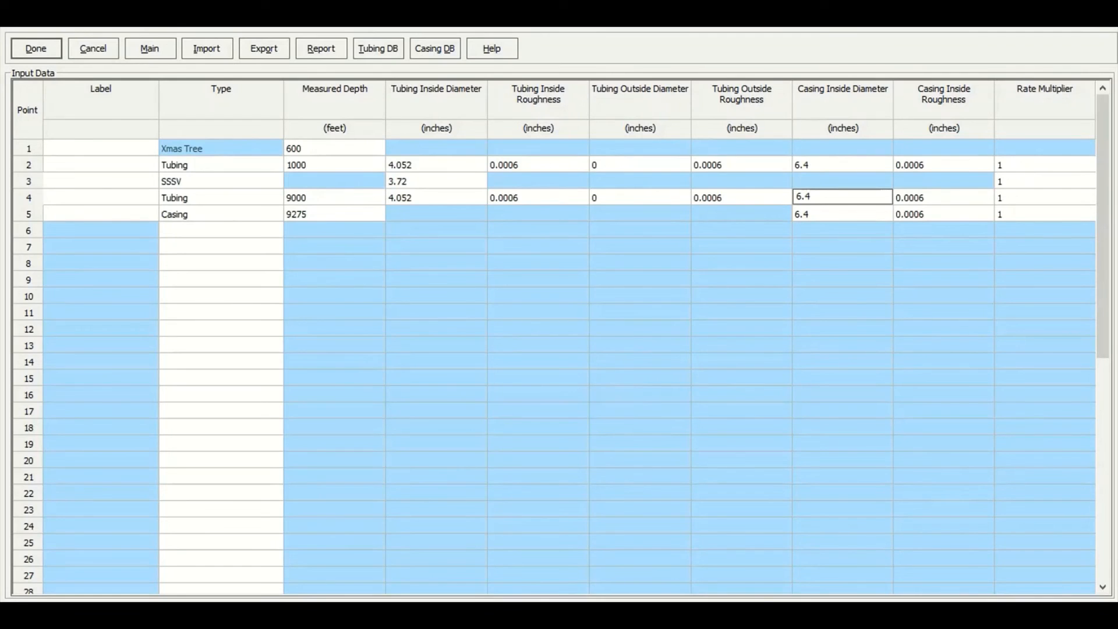
type("4")
left_click(807, 168)
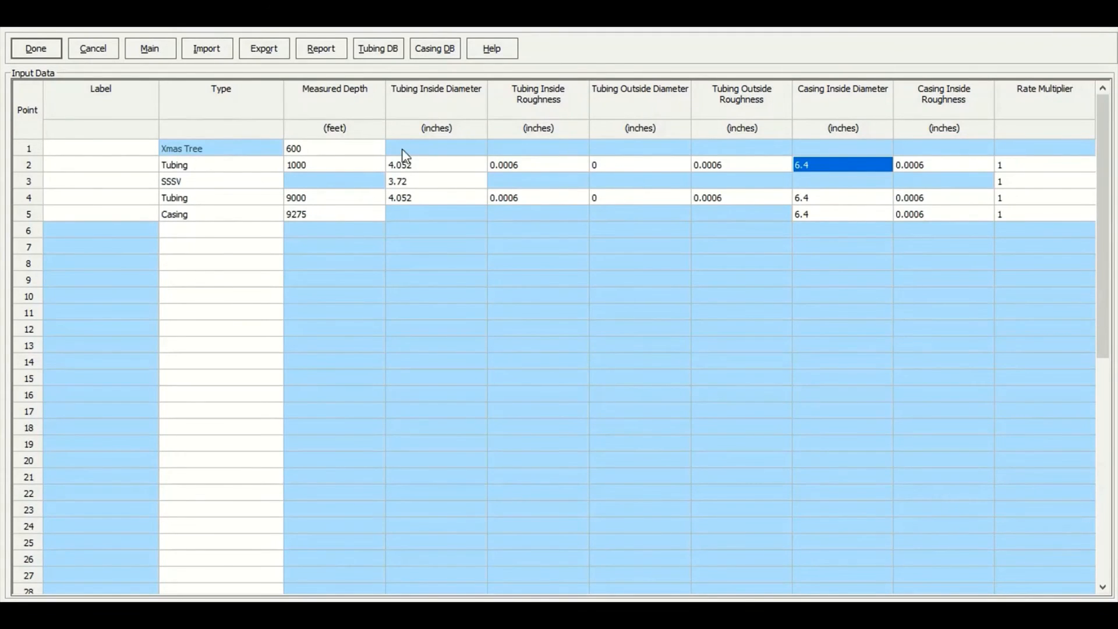
left_click(35, 50)
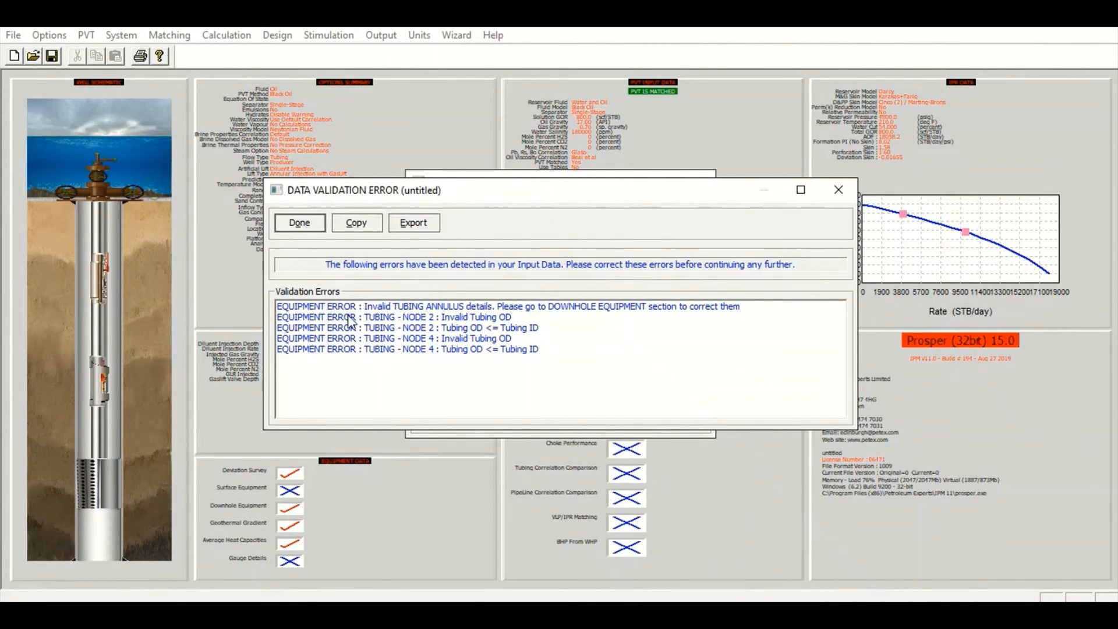
left_click(288, 227)
Reopen the downhole equipment table and set the tubing outside diameter to 4.8 inches for both tubing sections
left_click(452, 328)
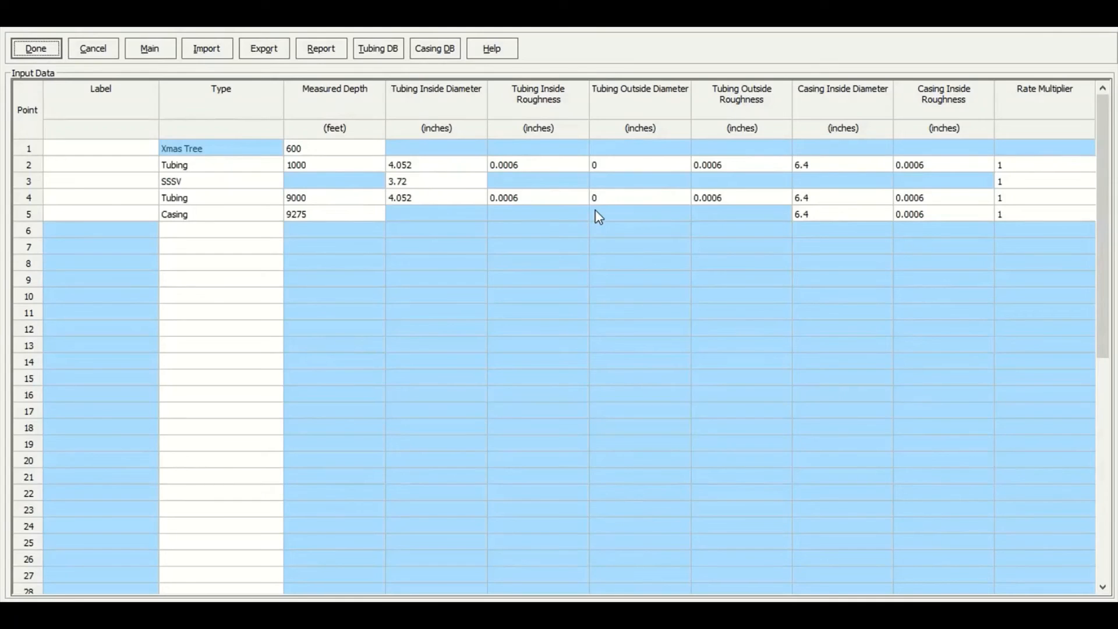
left_click_drag(611, 164, 611, 195)
left_click(632, 168)
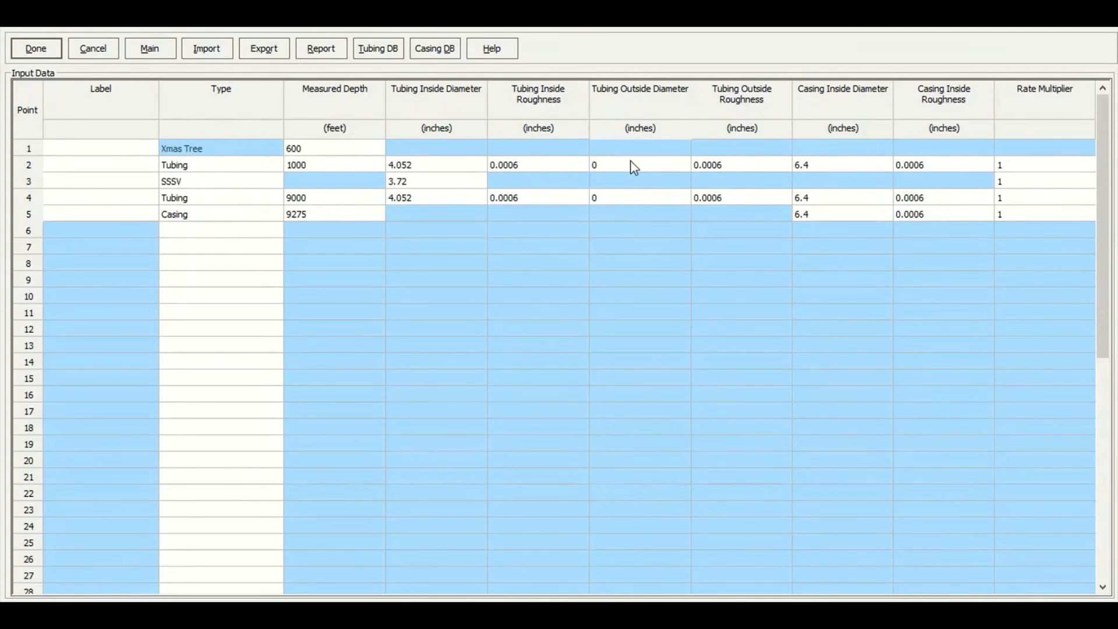
type("4.")
key("Down")
key("Down")
type("4.")
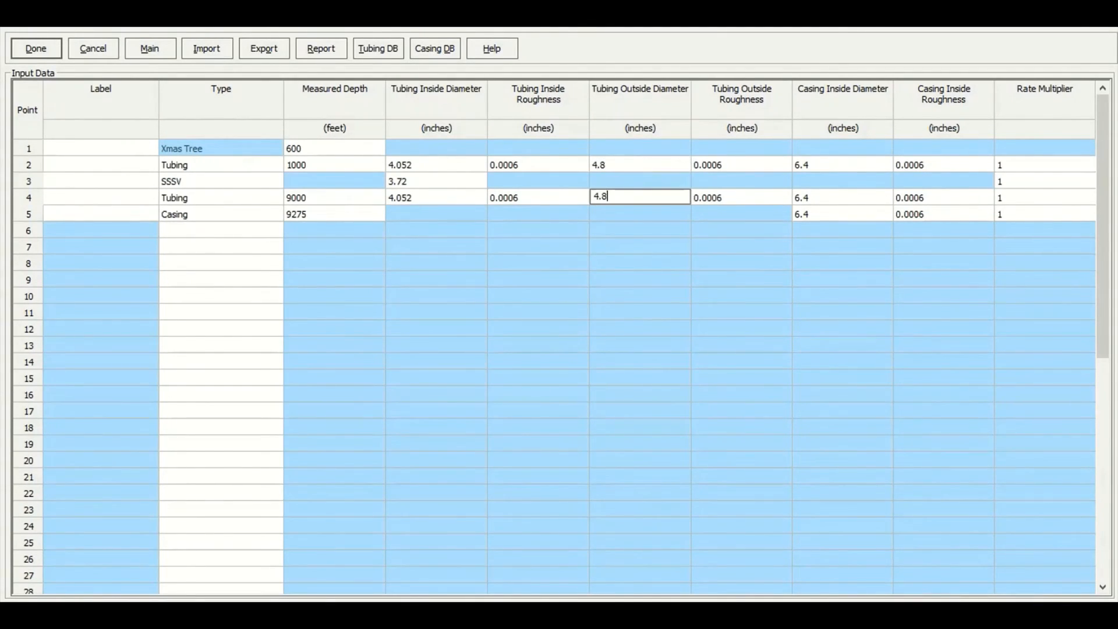
left_click(709, 166)
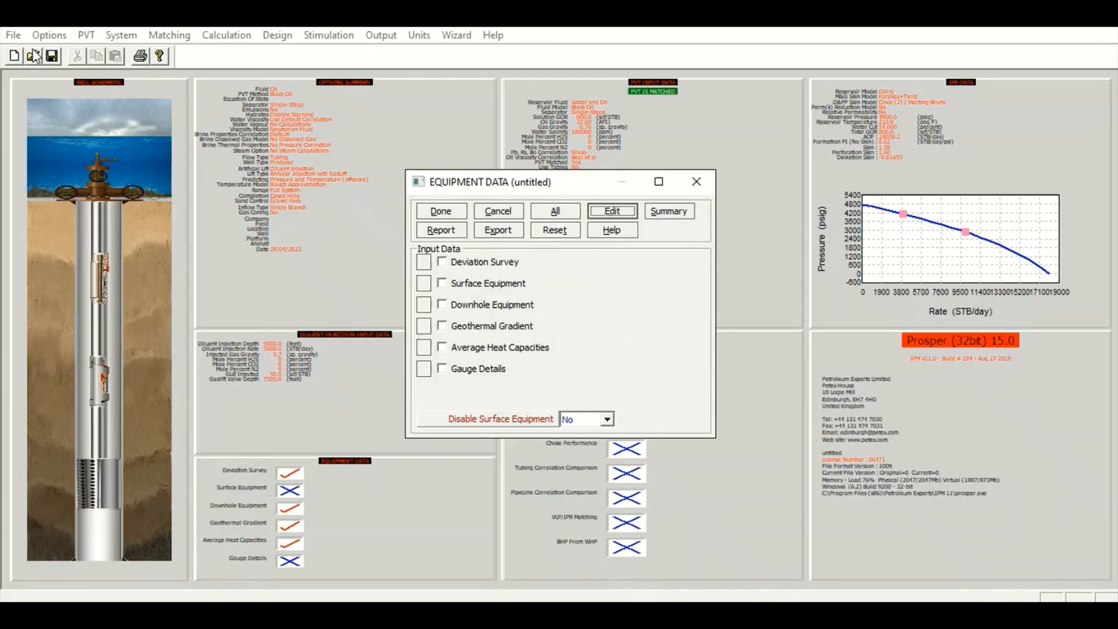
Review the equipment summary and the downhole equipment drawing, then close the equipment data
left_click(671, 215)
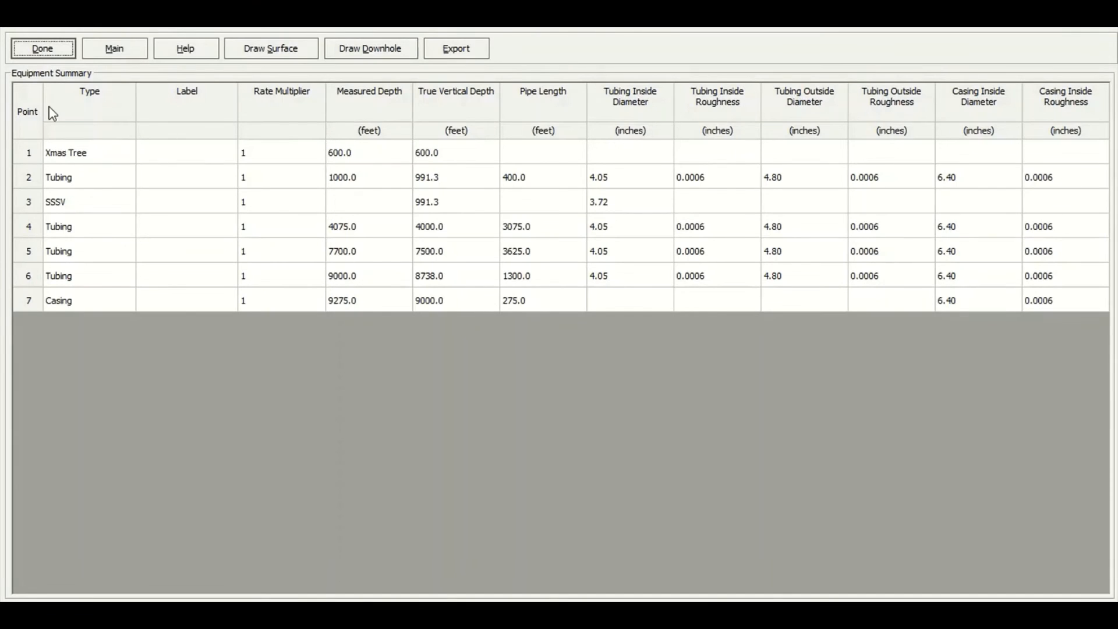
left_click(35, 105)
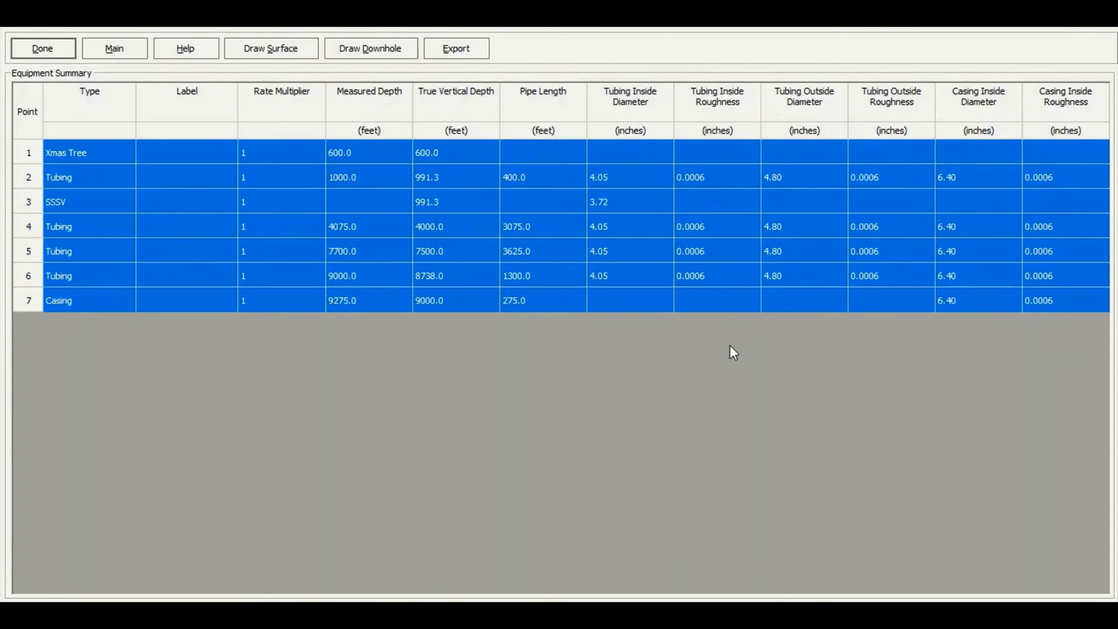
left_click(392, 54)
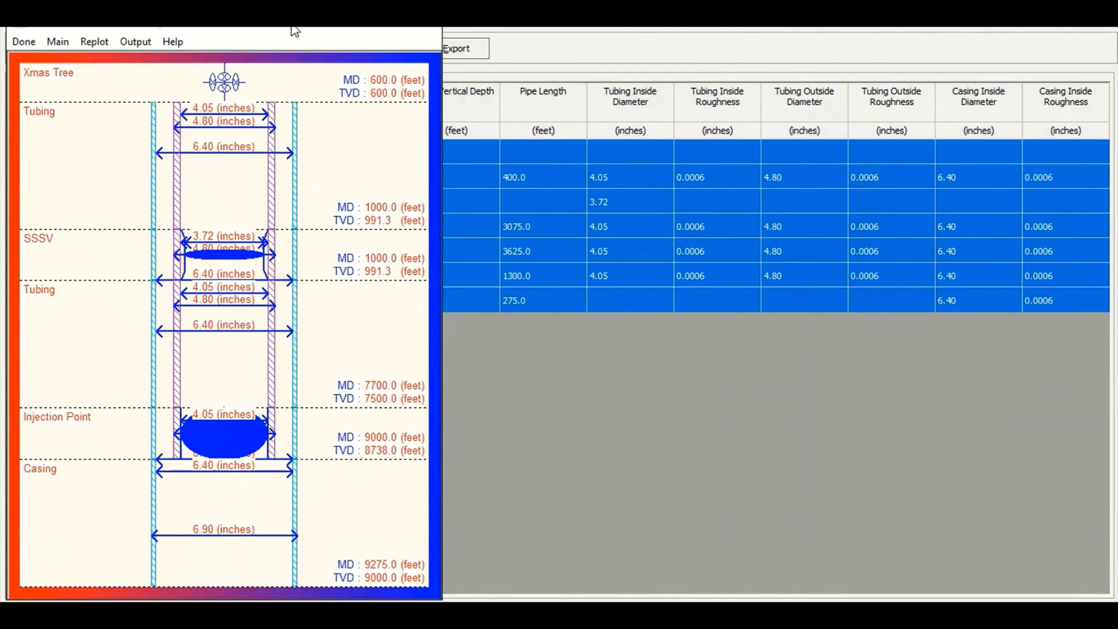
left_click_drag(295, 31, 716, 35)
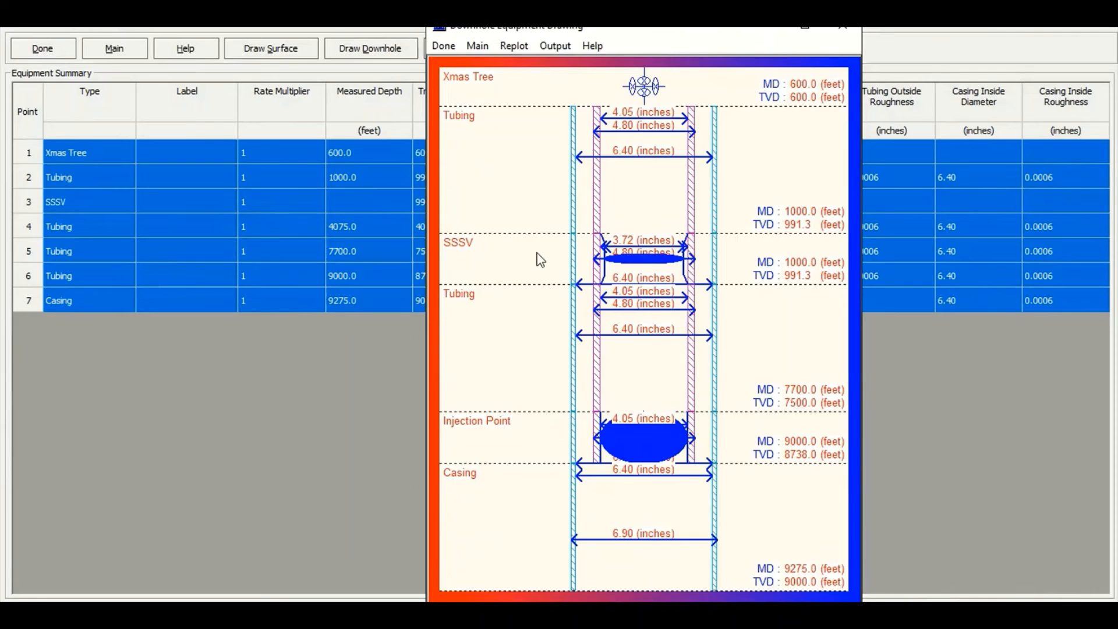
left_click(444, 46)
left_click(39, 43)
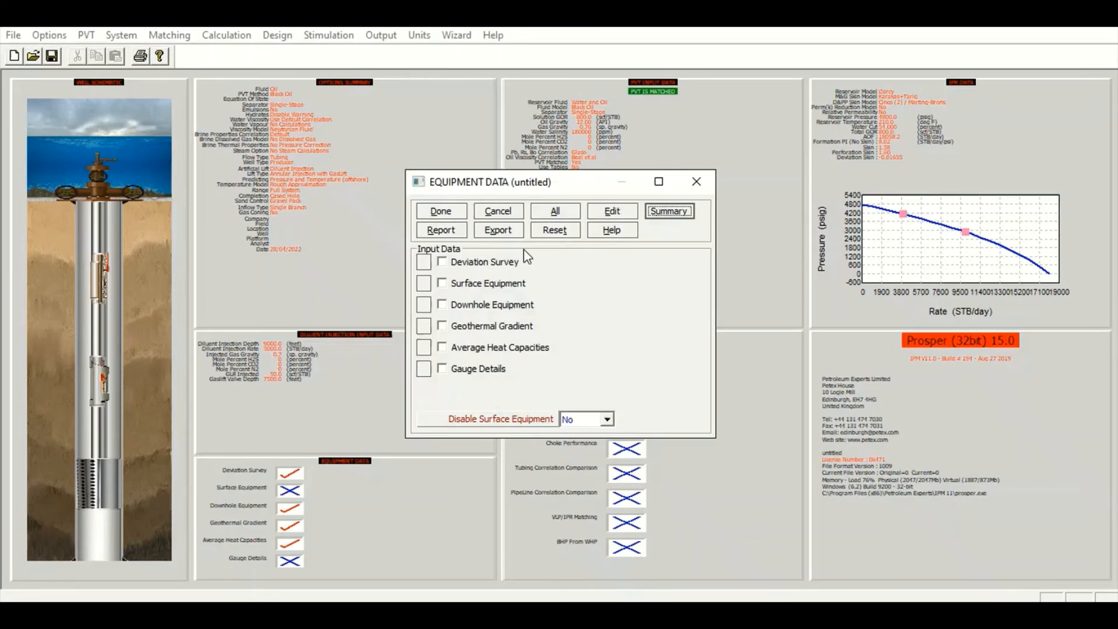
left_click(443, 213)
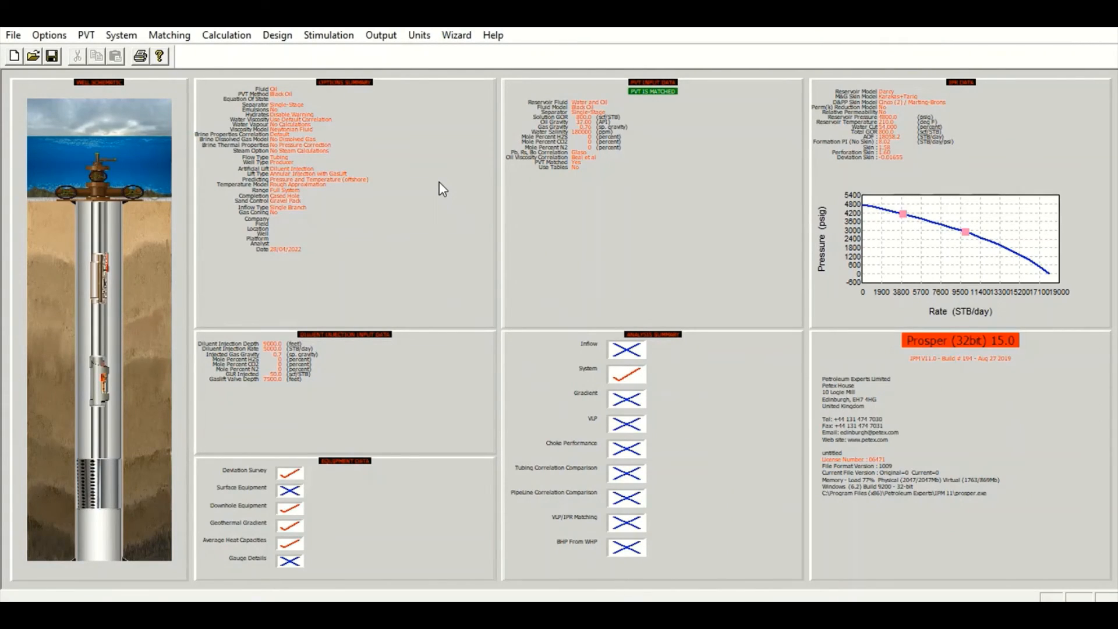
Open the System (IPR+VLP) calculation and set the water cut to 54 percent
left_click(227, 35)
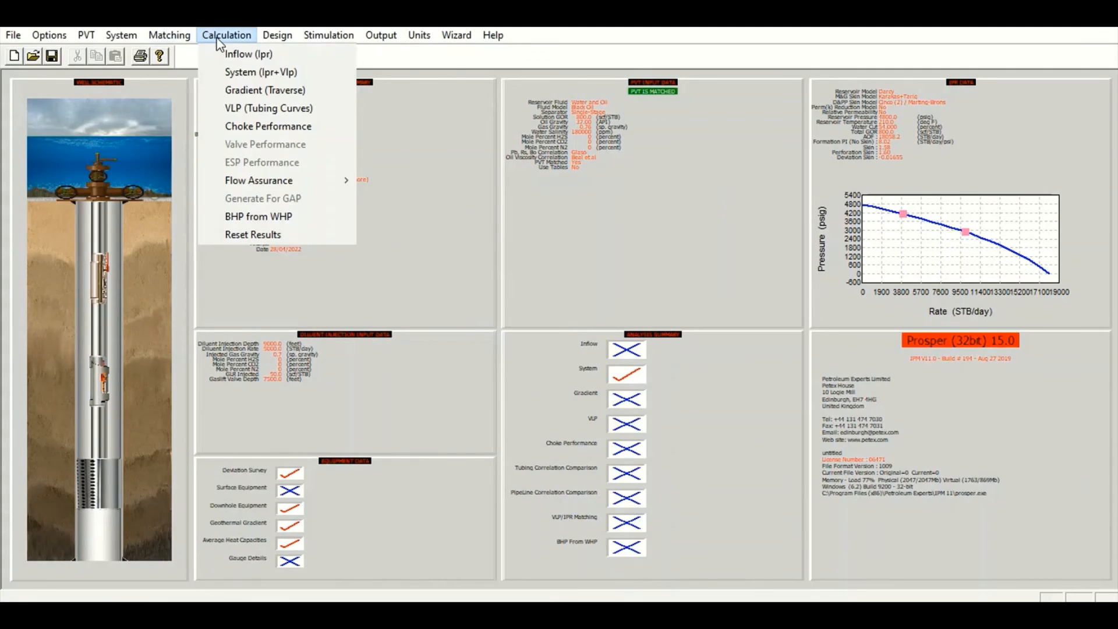
left_click(282, 73)
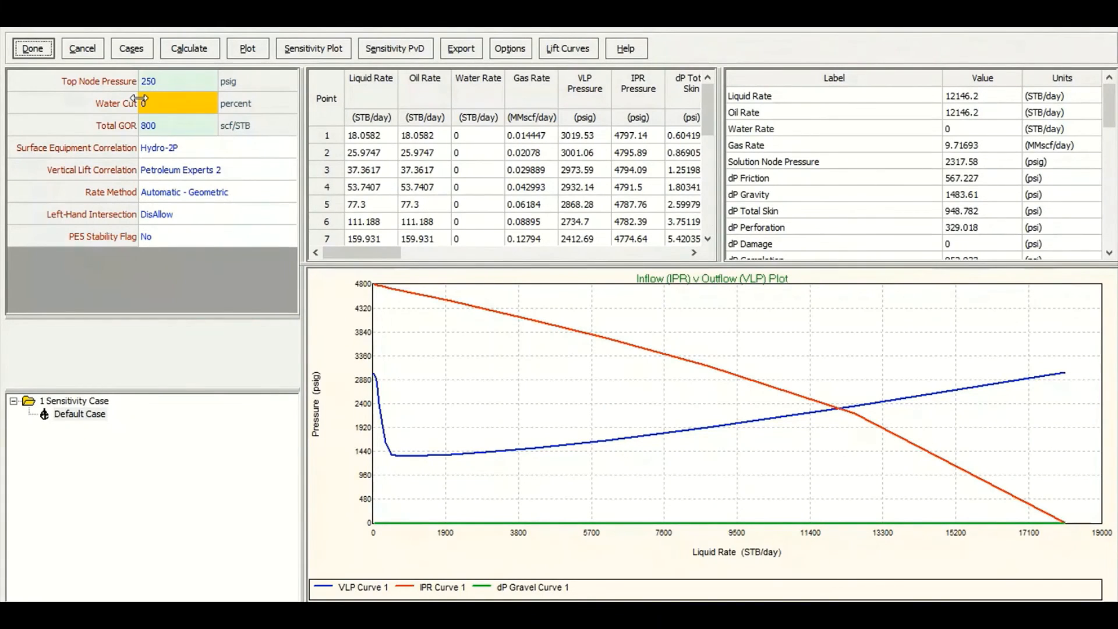
left_click(171, 111)
type("54")
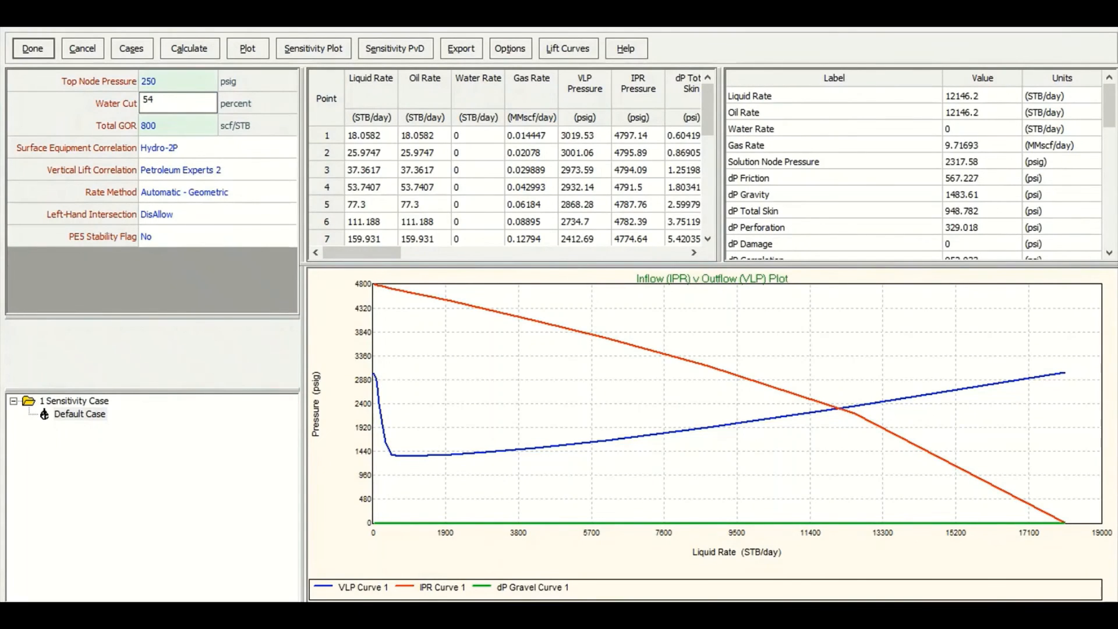
left_click(174, 121)
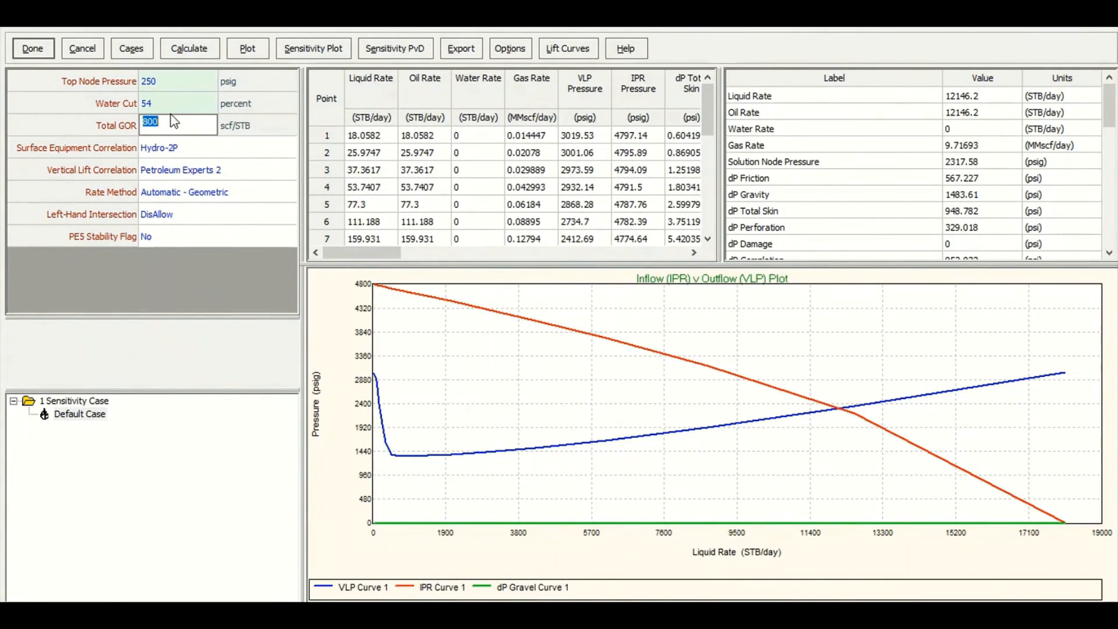
left_click(183, 214)
left_click(181, 236)
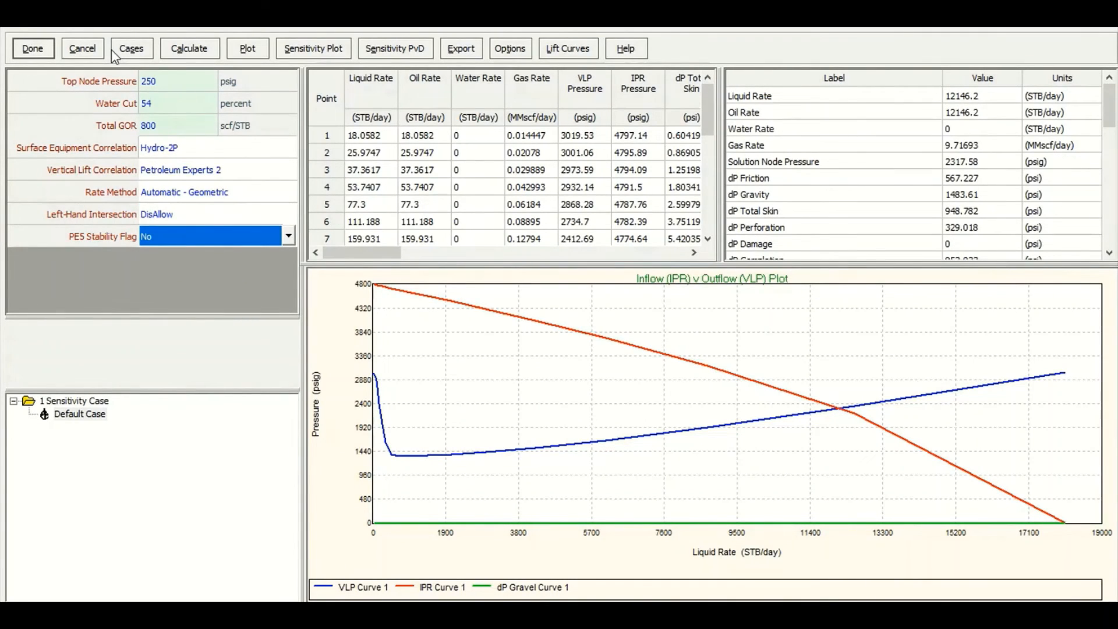
Open the sensitivity cases and choose Salt Diluent Rate Percent as the first sensitivity variable
left_click(132, 54)
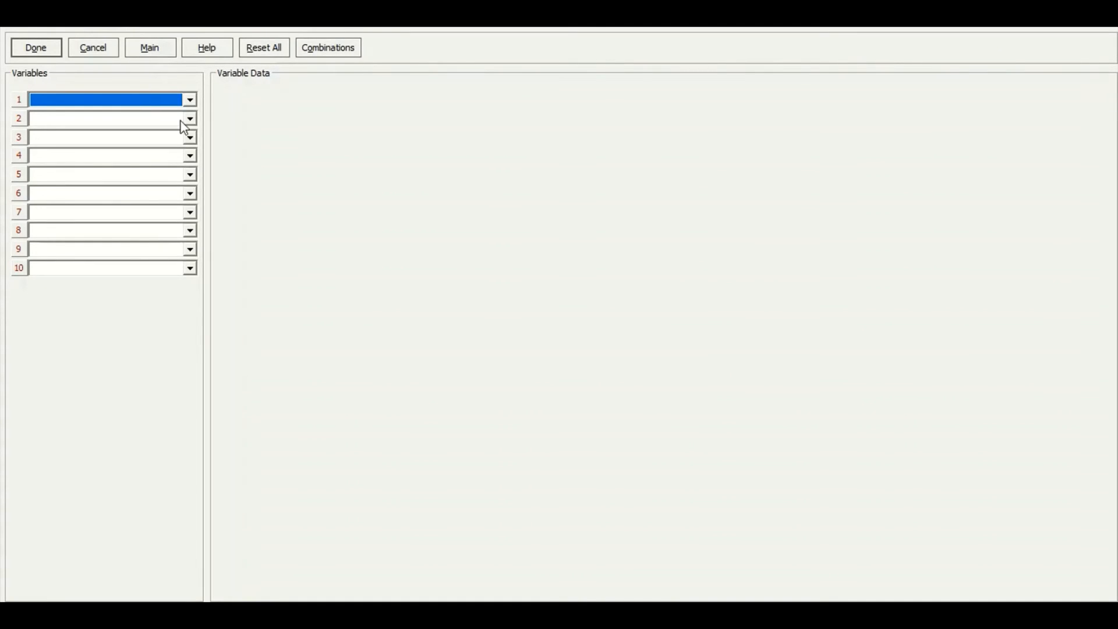
left_click(190, 99)
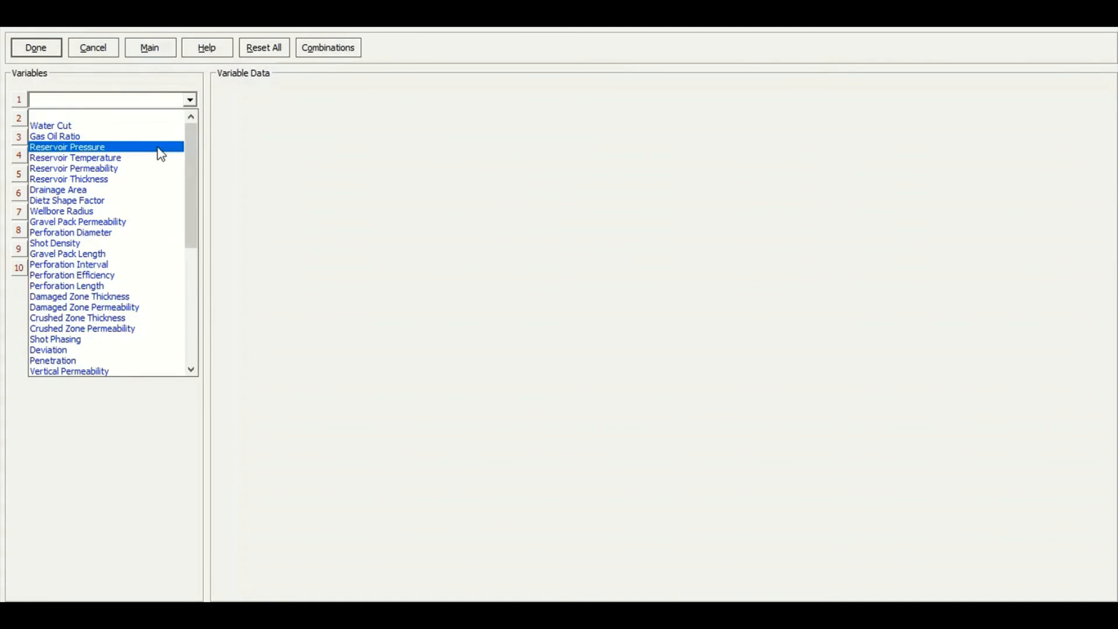
scroll(161, 154, "down", 7)
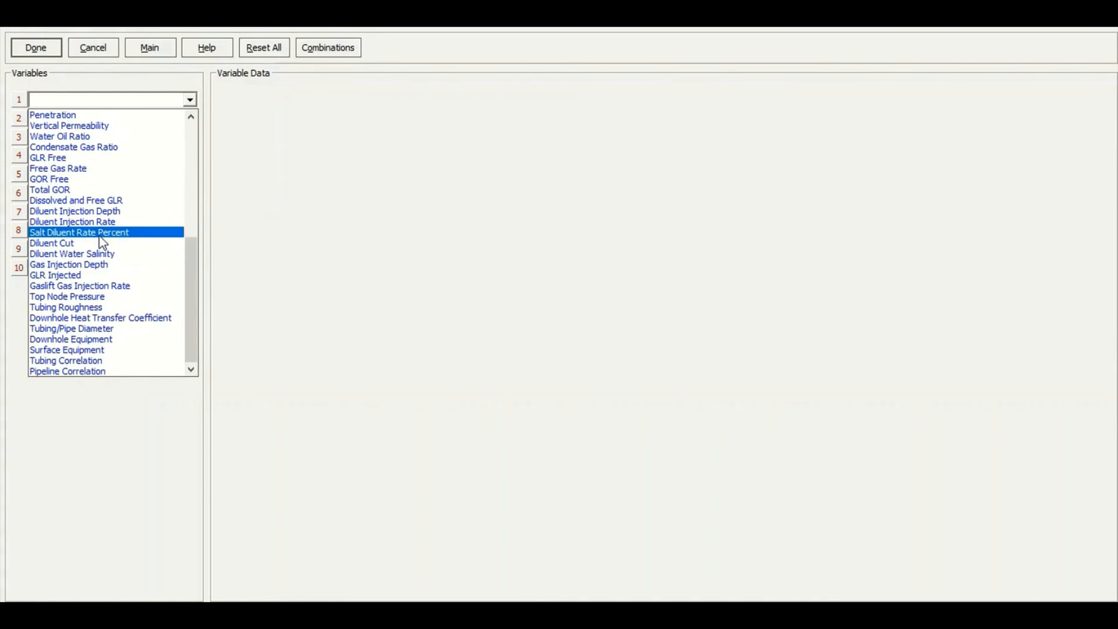
left_click(65, 232)
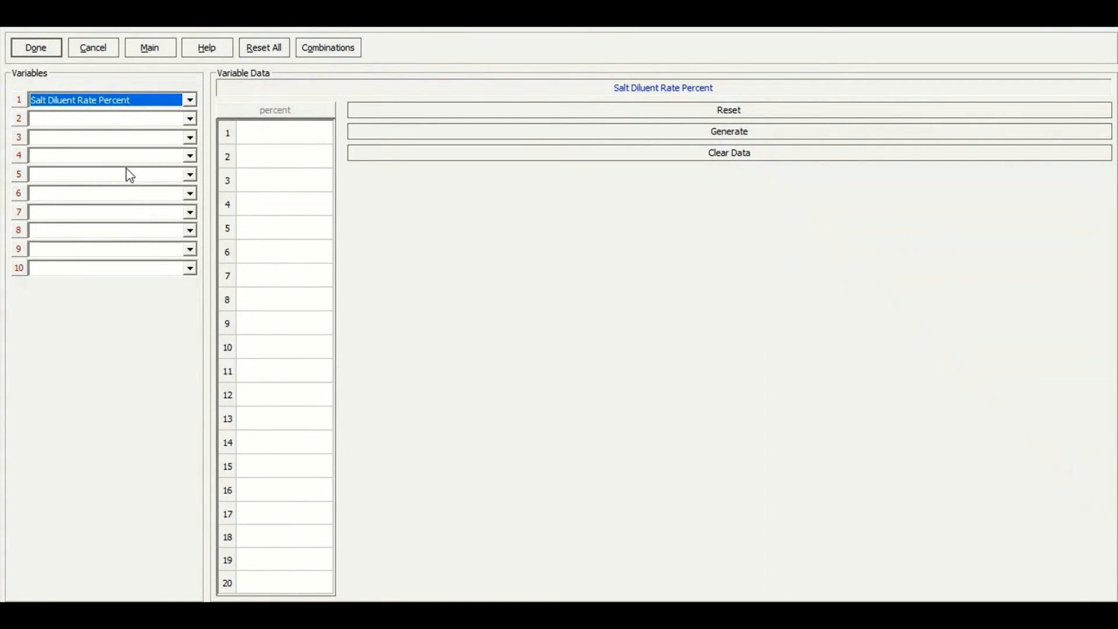
Enter Salt Diluent Rate Percent values of 20, 25, 30, 35 and 40 percent
left_click(276, 131)
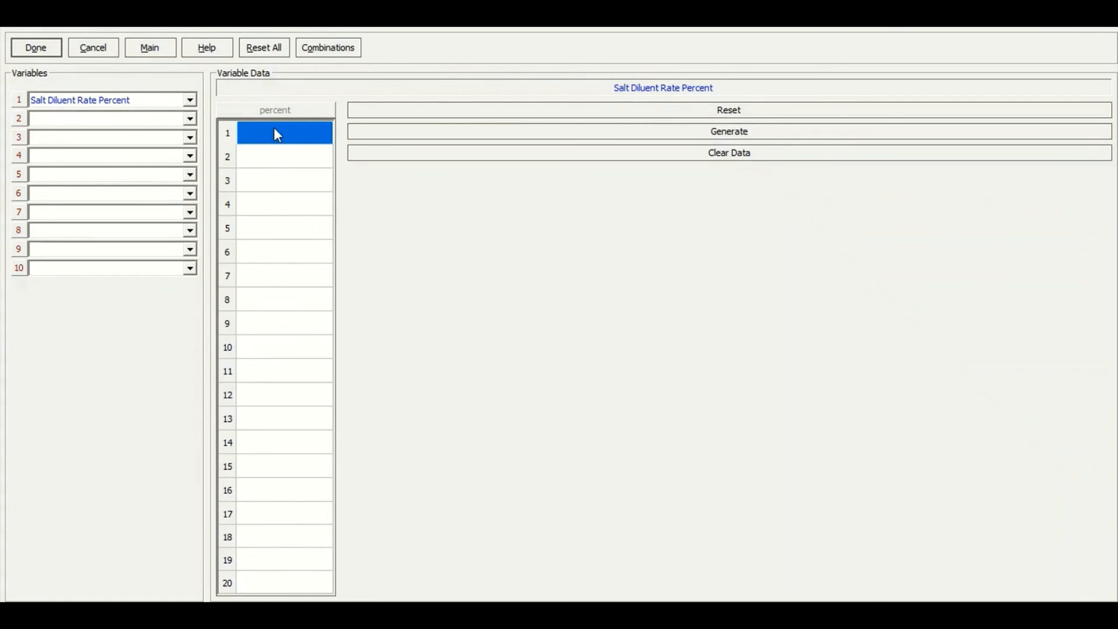
type("20")
key("Return")
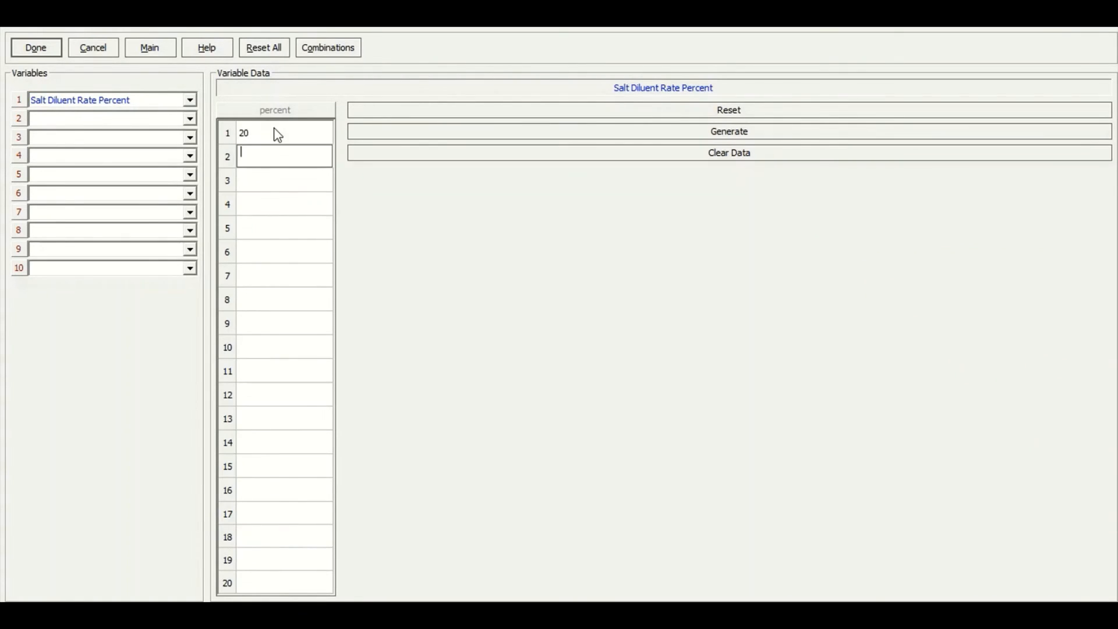
type("25")
key("Return")
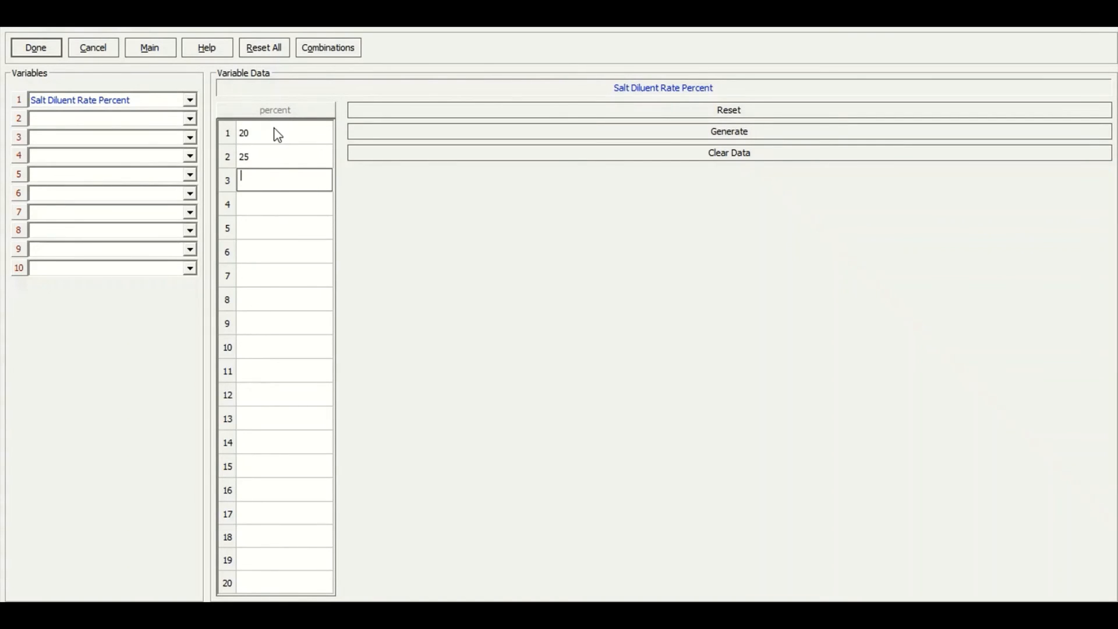
type("30")
key("Return")
type("25")
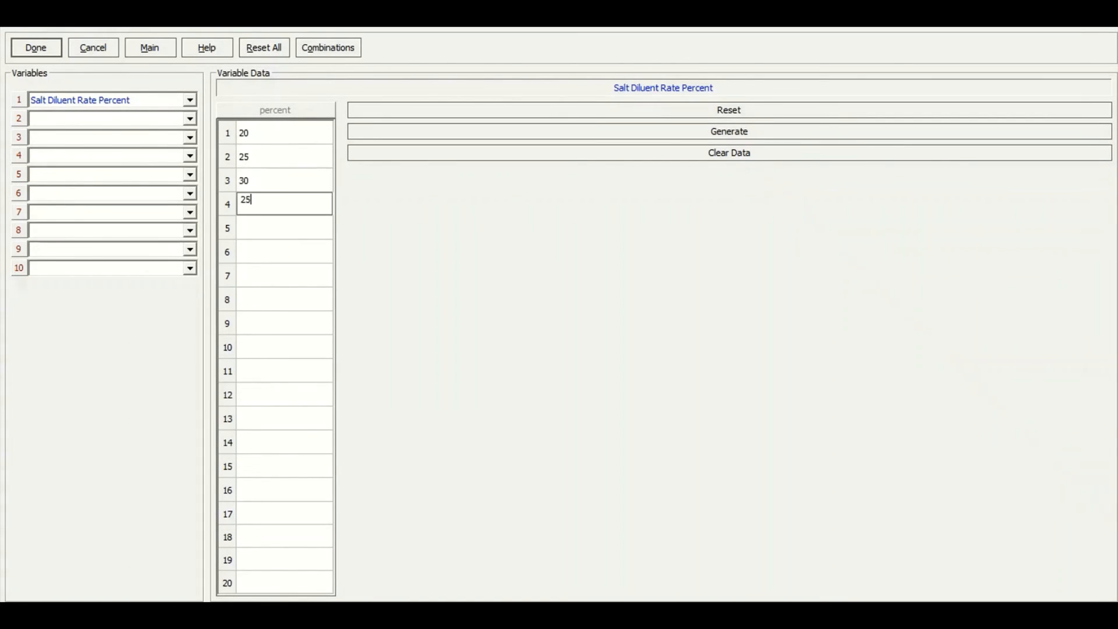
key("BackSpace")
key("BackSpace")
type("35")
key("Return")
type("40")
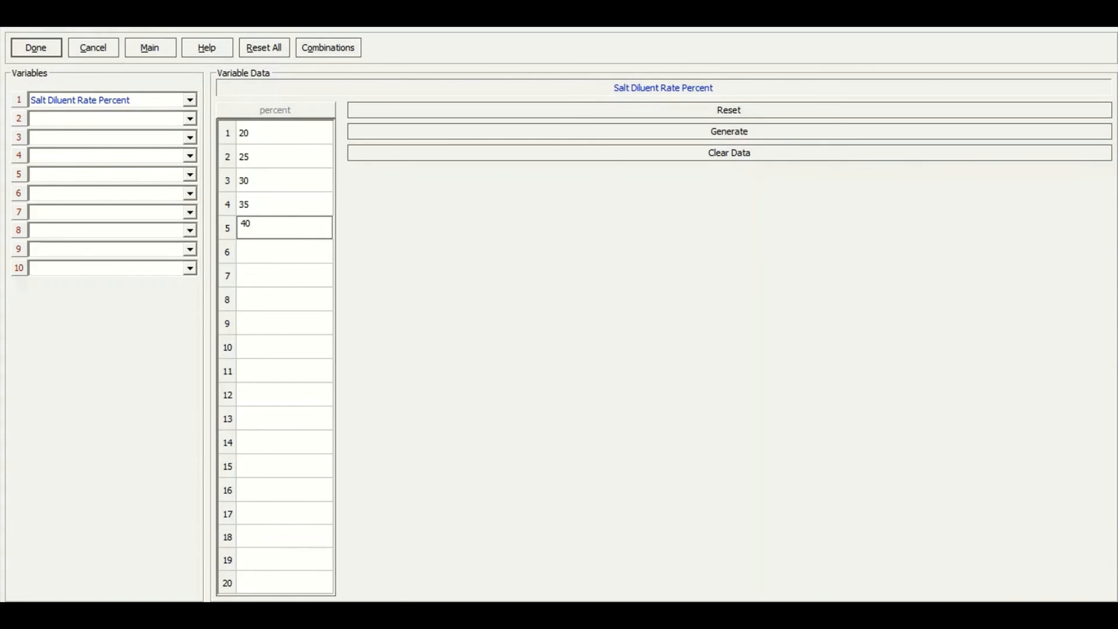
left_click(324, 253)
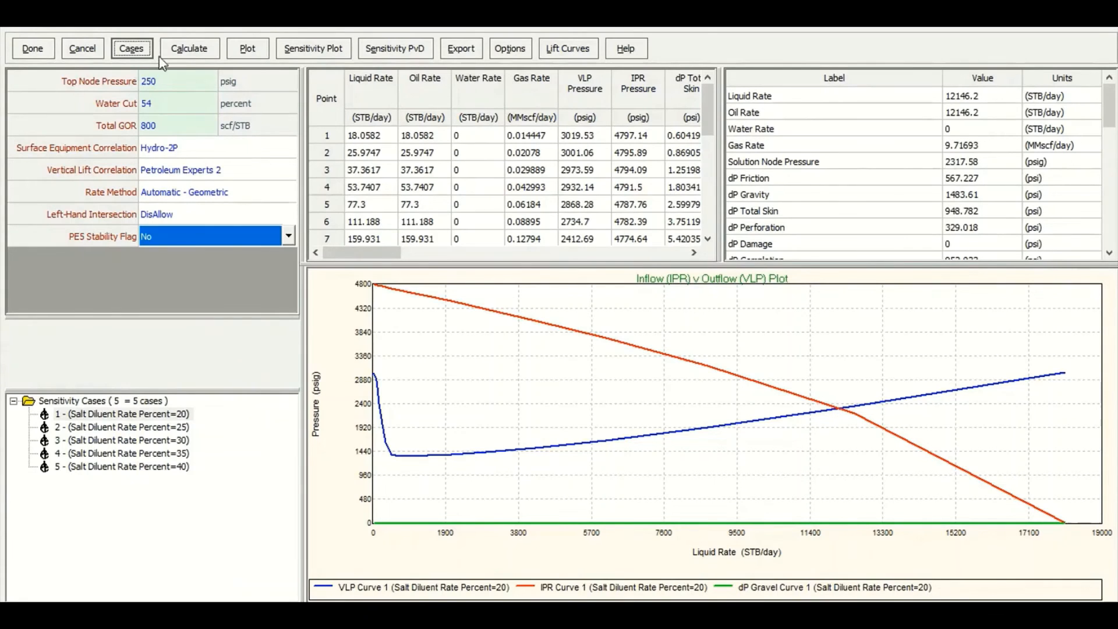
Calculate the system for all sensitivity cases with calculating data shown, and view the first case's plot
left_click(195, 52)
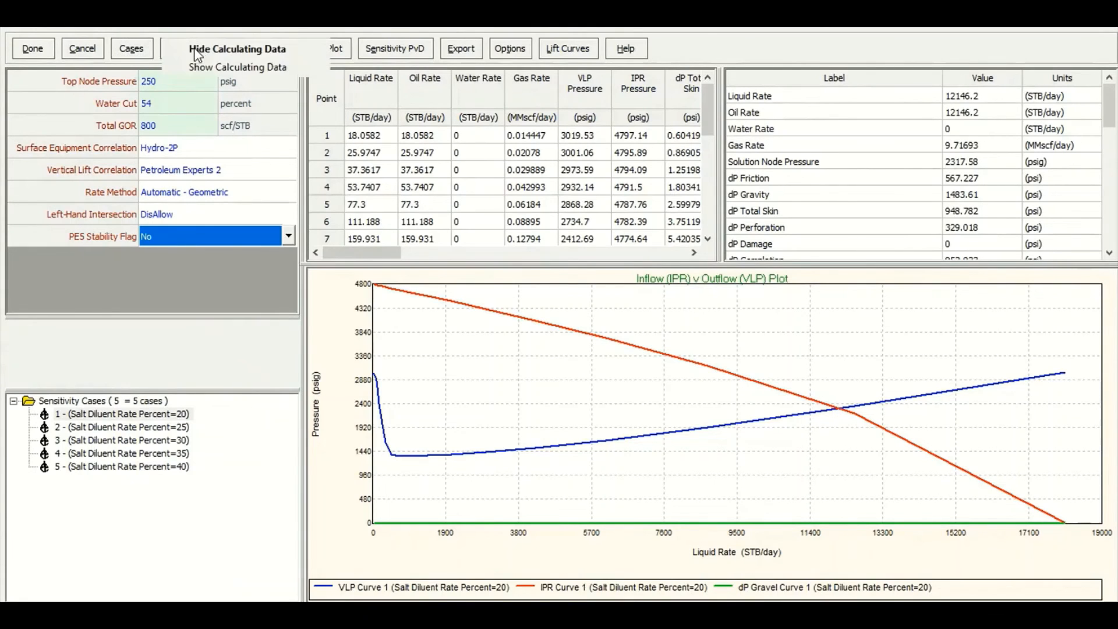
left_click(252, 68)
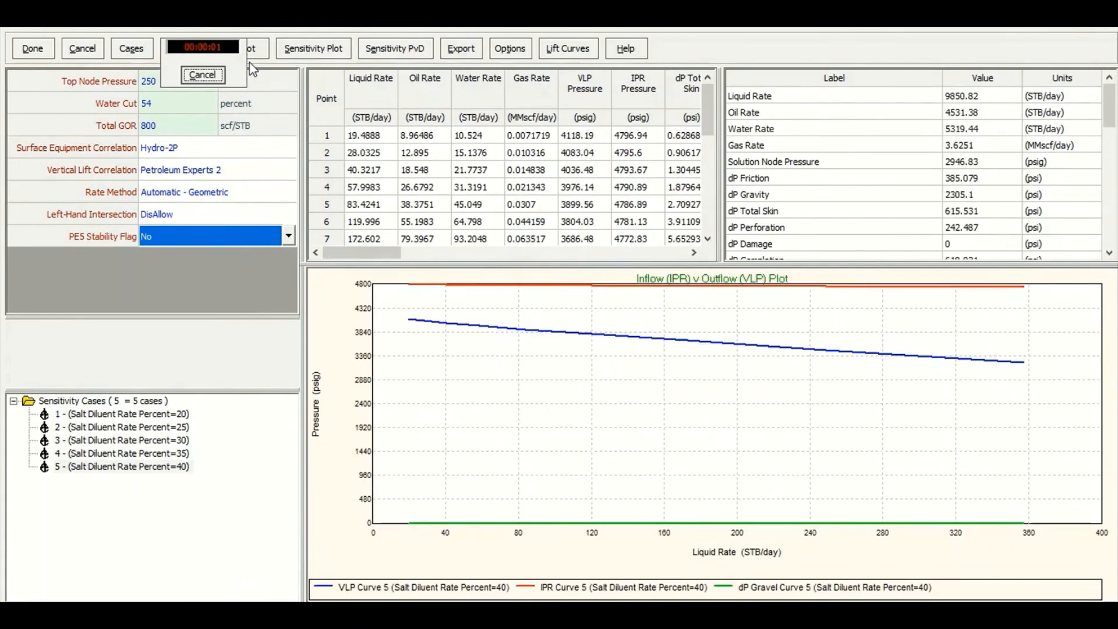
left_click(666, 349)
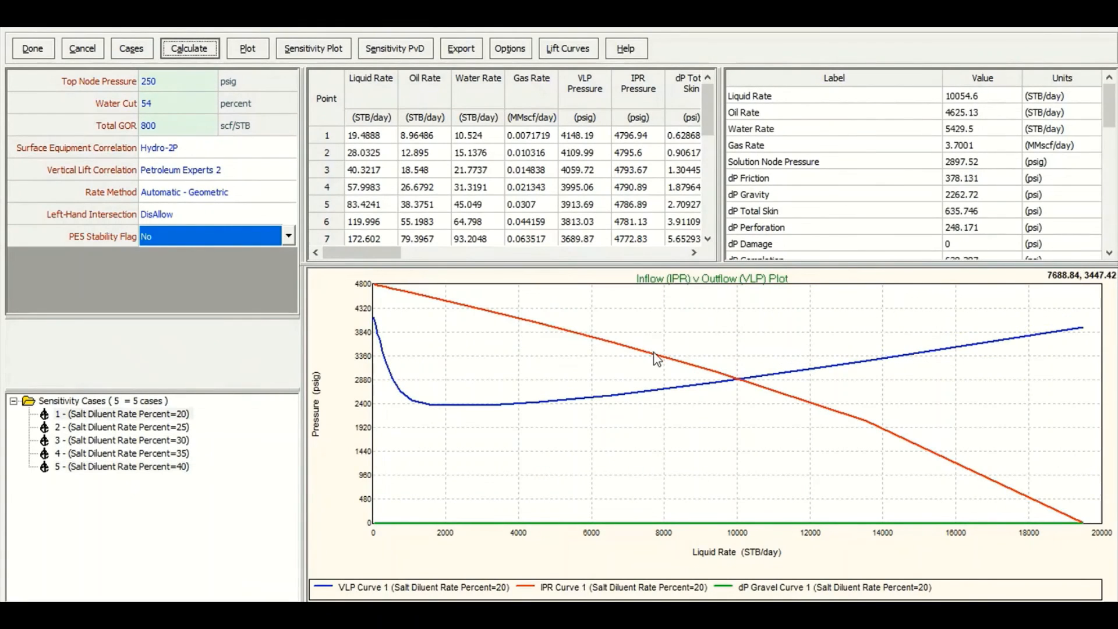
Step through each salt diluent sensitivity case to view its inflow versus outflow plot
left_click(175, 427)
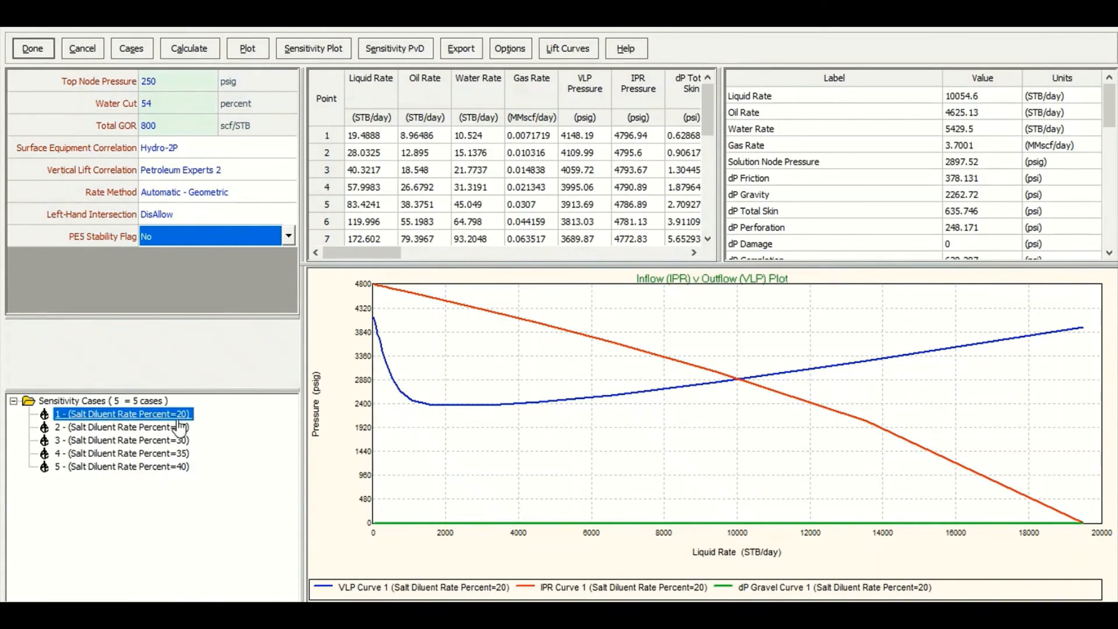
left_click(139, 441)
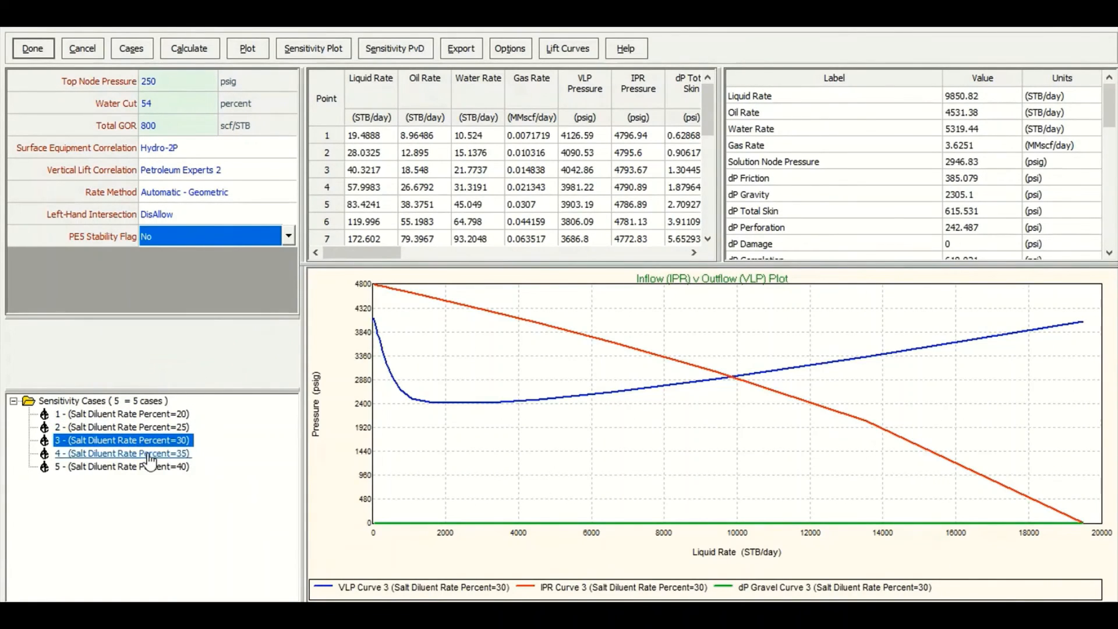
left_click(150, 457)
left_click(156, 468)
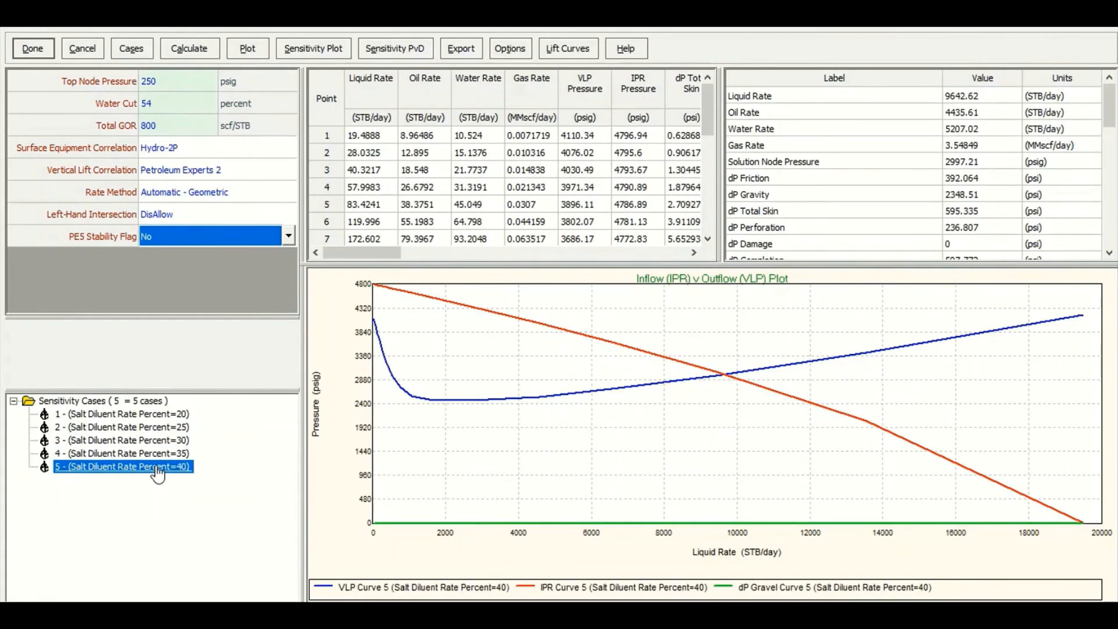
left_click(160, 415)
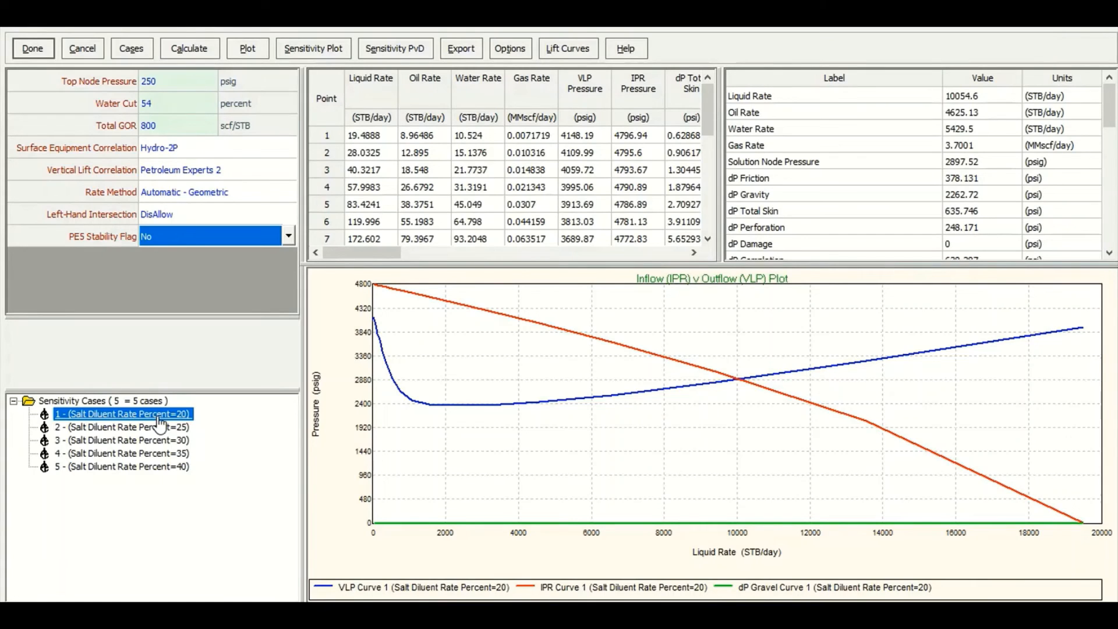
Plot the system IPR and VLP curves of all five salt diluent cases together and inspect the intersections
left_click(240, 52)
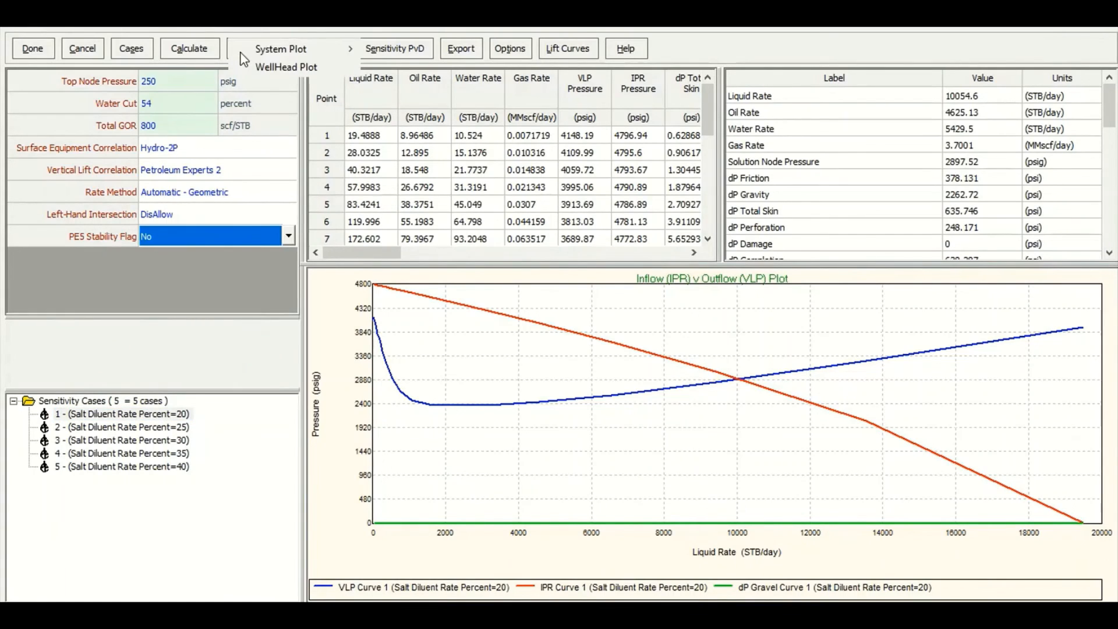
mouse_move(268, 48)
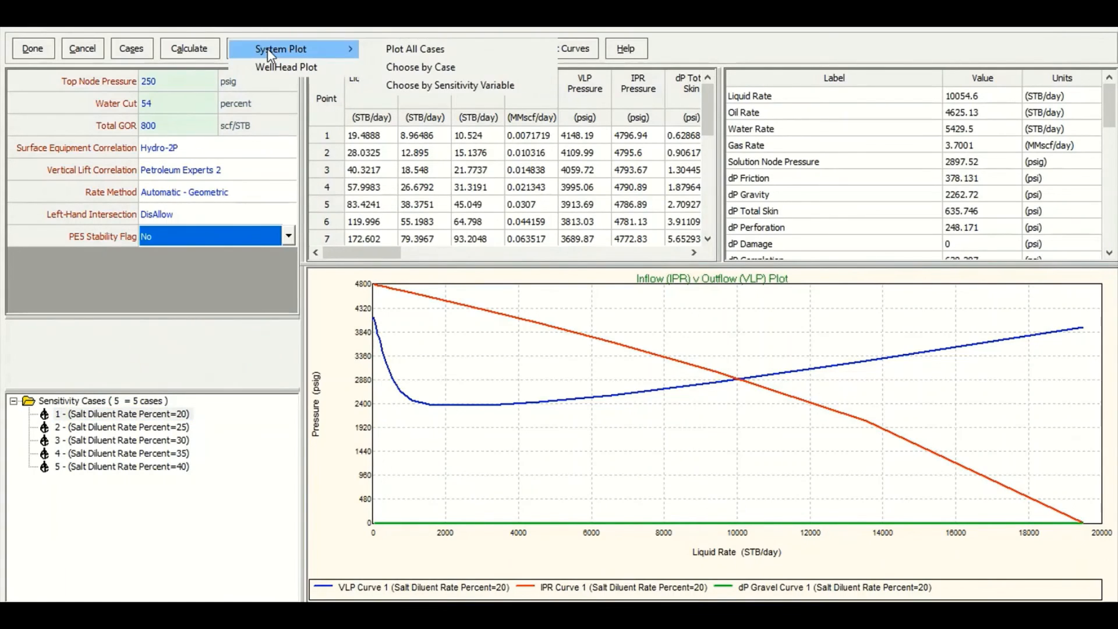
left_click(446, 62)
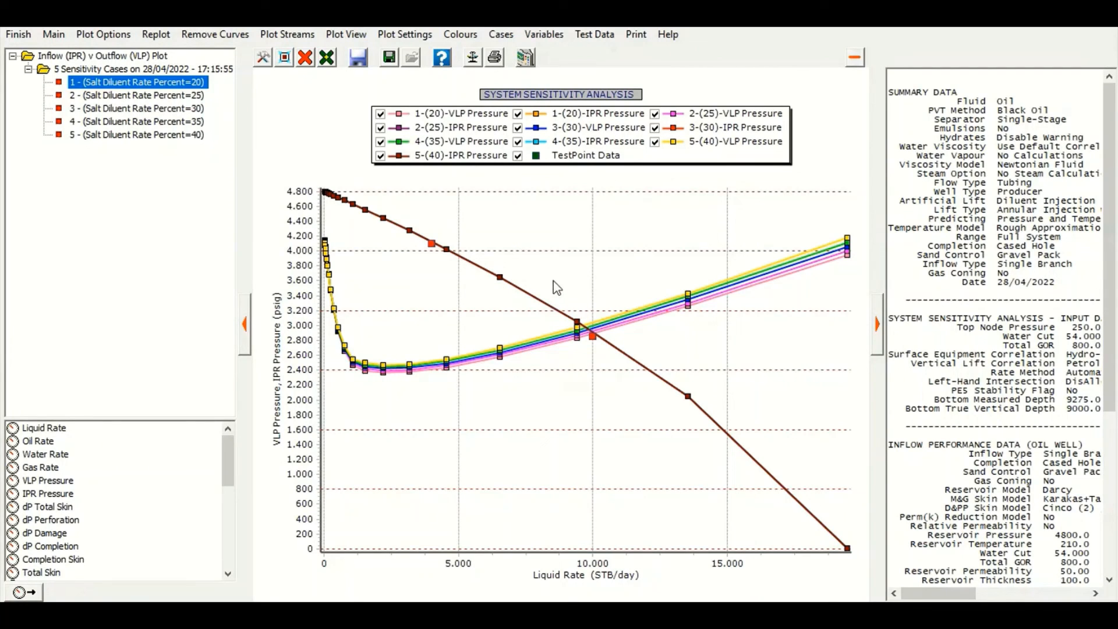
left_click_drag(553, 281, 640, 400)
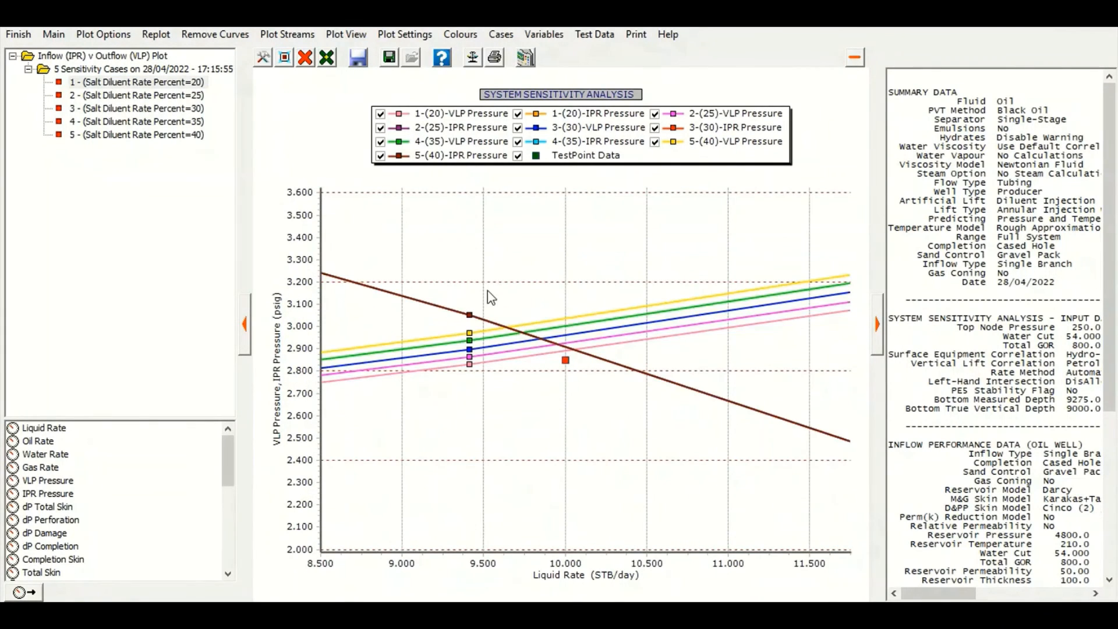
left_click_drag(479, 280, 609, 411)
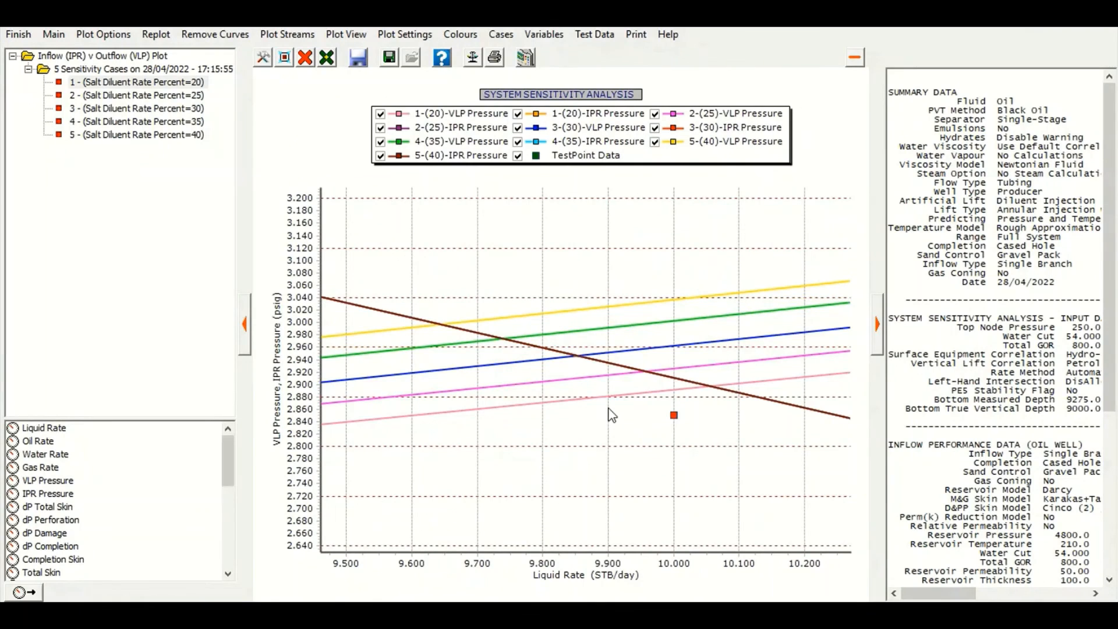
left_click(152, 34)
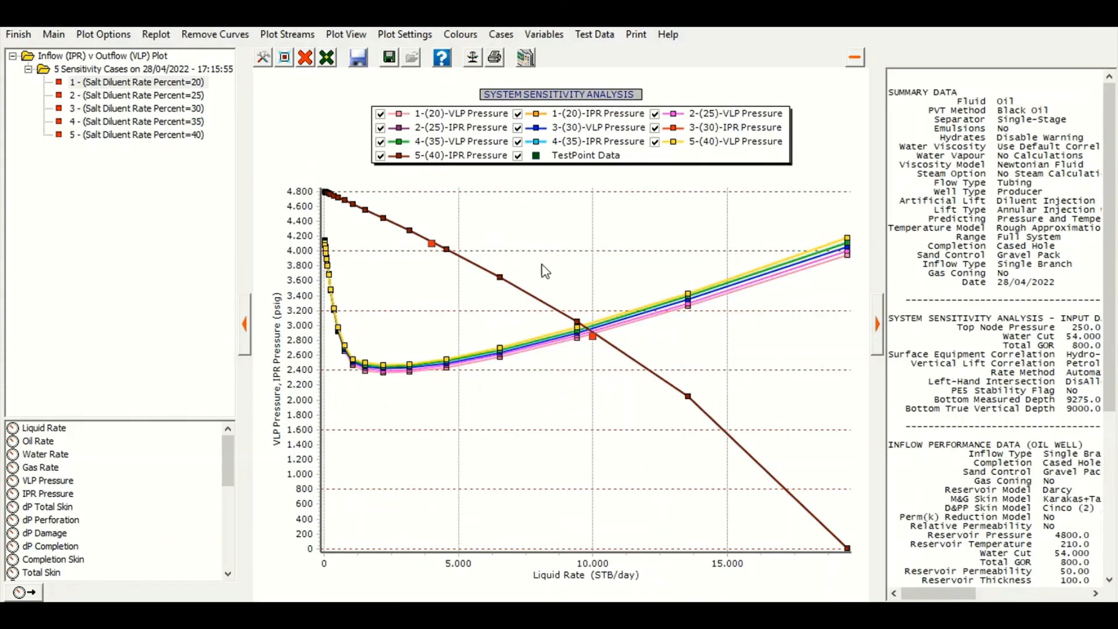
left_click(19, 35)
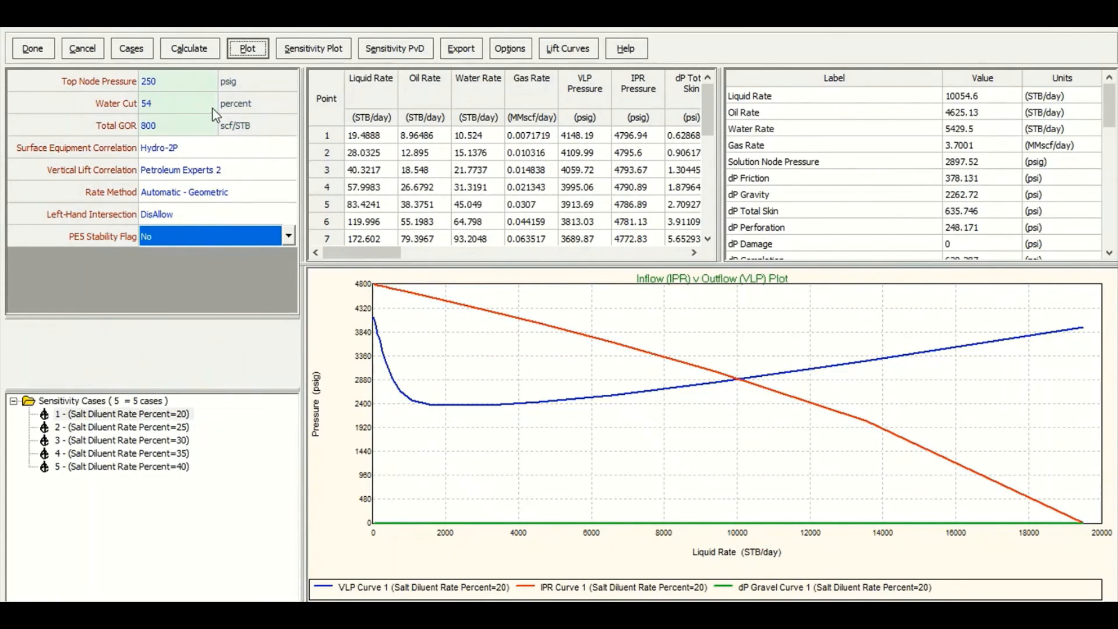
Show a sensitivity plot of liquid rate against Salt Diluent Rate Percent
left_click(319, 53)
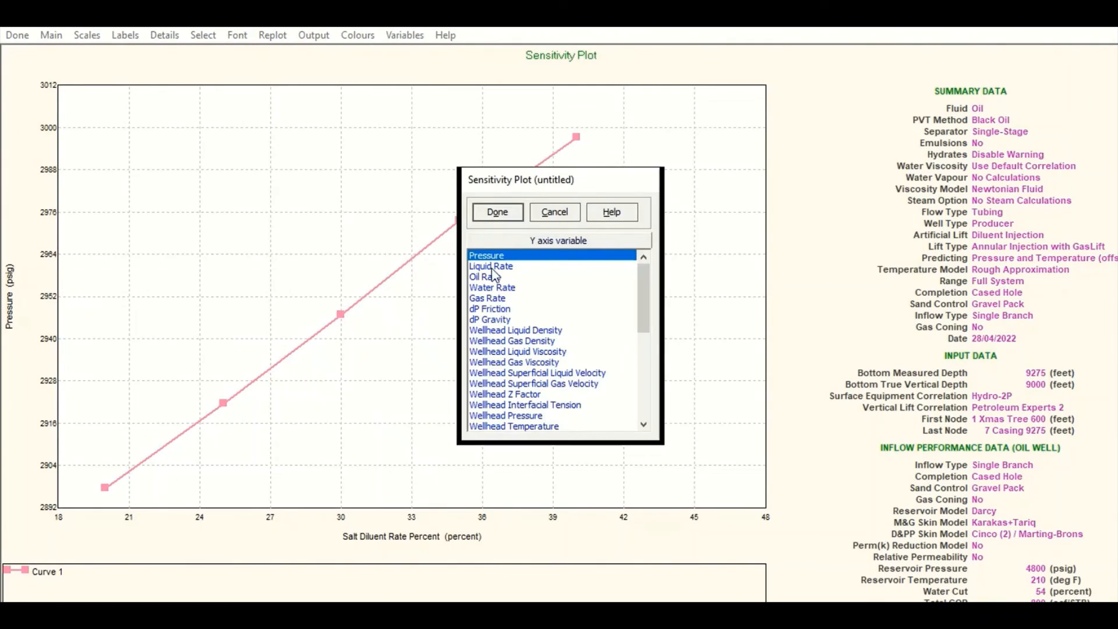
left_click(492, 266)
left_click(499, 213)
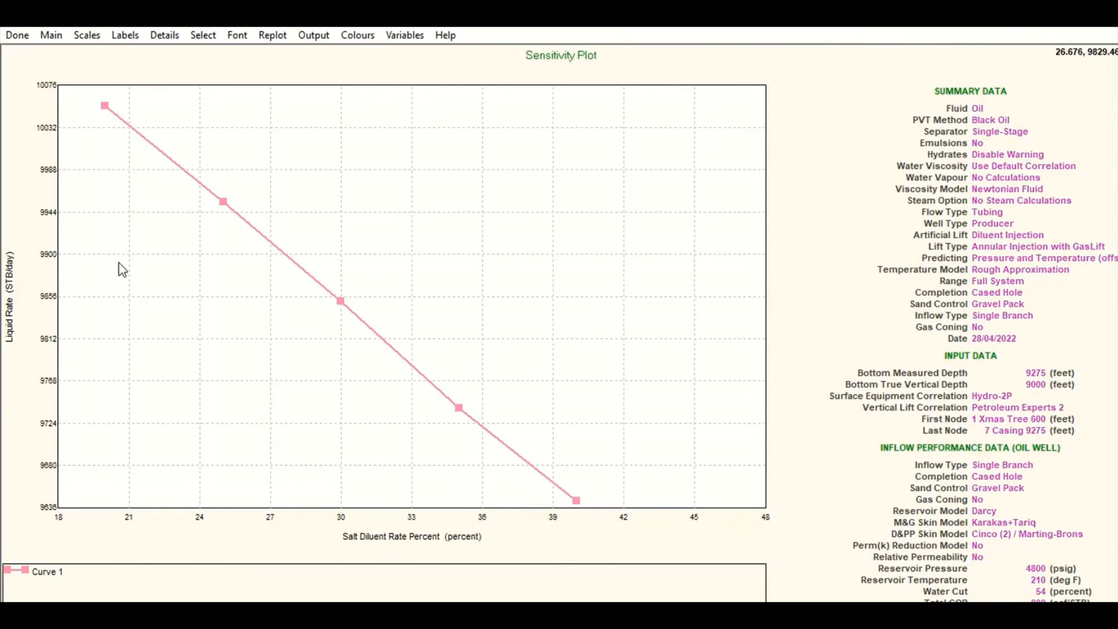
left_click(16, 36)
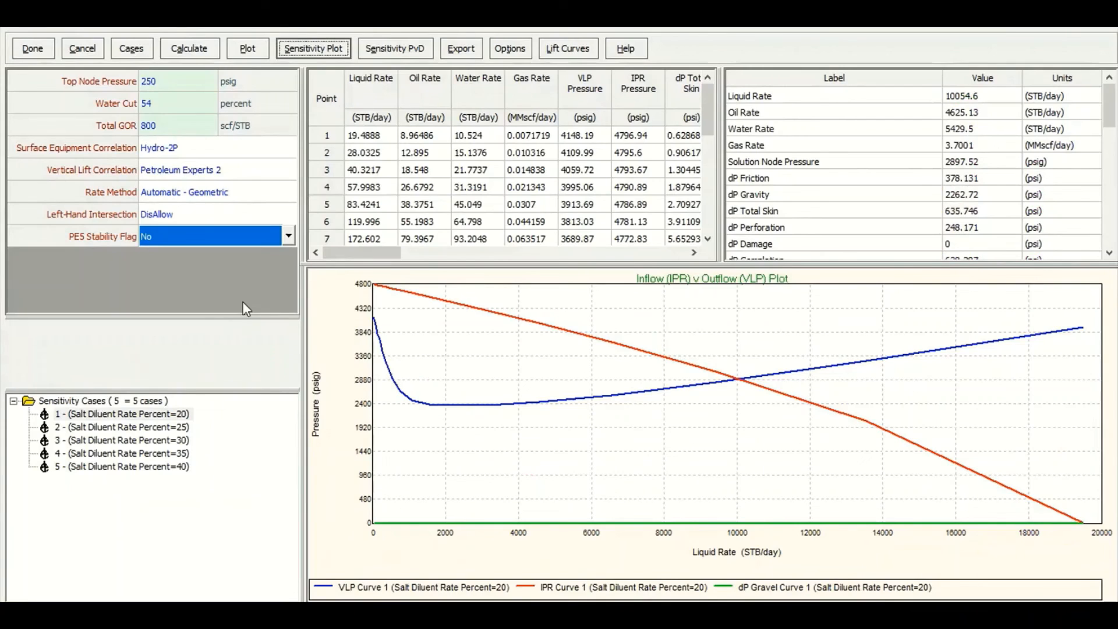
Reopen the sensitivity cases and add GLR Injected as the second sensitivity variable
left_click(131, 48)
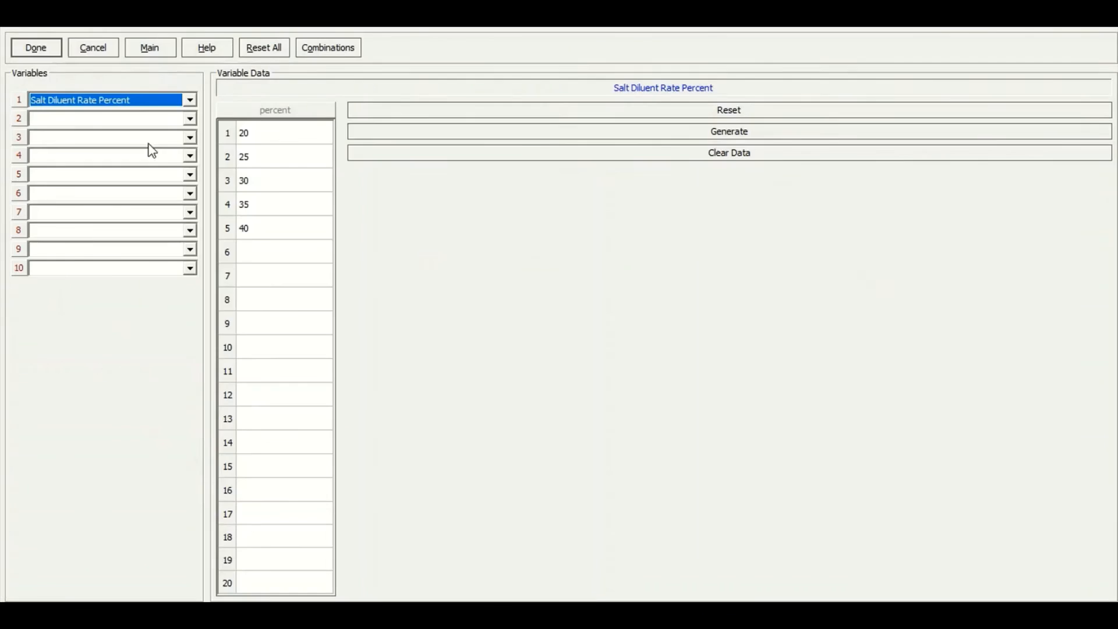
left_click(100, 118)
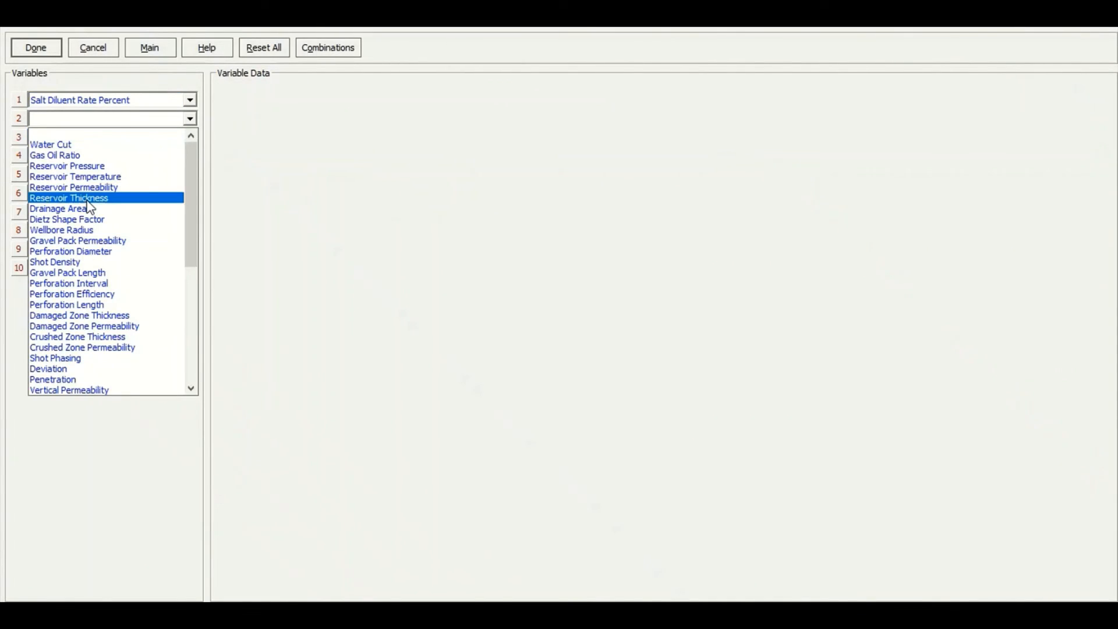
scroll(87, 256, "down", 4)
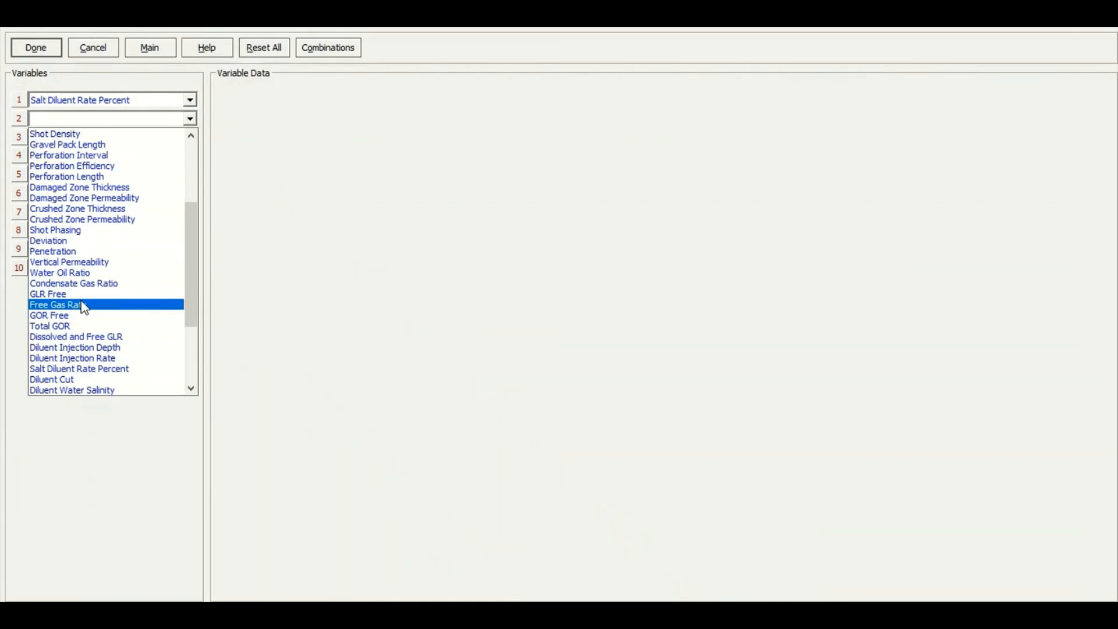
scroll(84, 307, "down", 4)
left_click(92, 299)
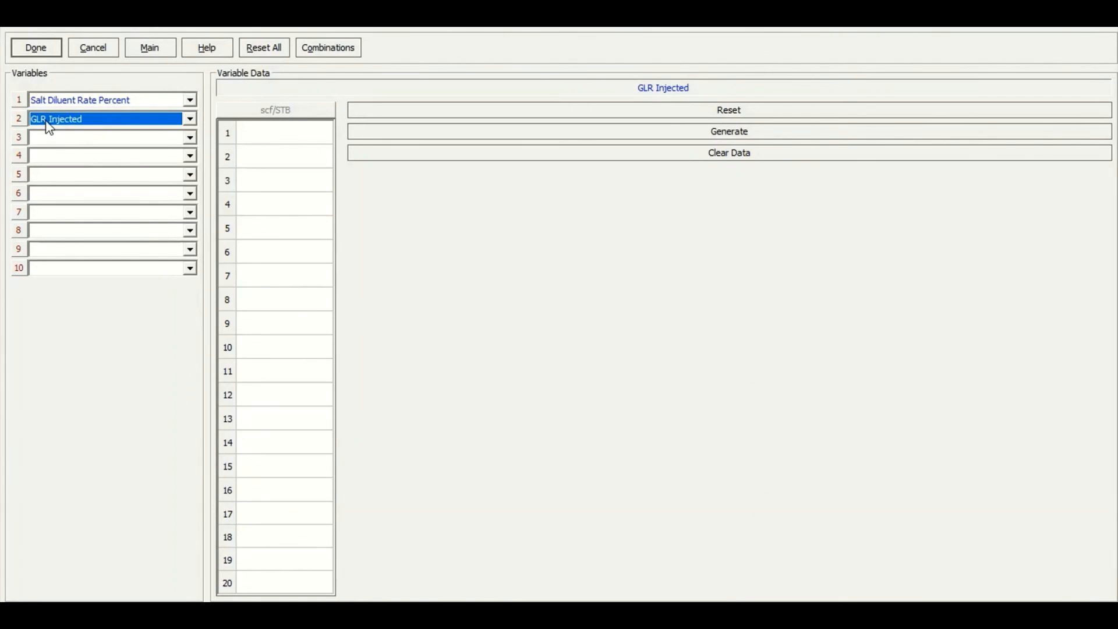
Enter GLR Injected values of 0, 150, 300, 450, 600, 750, 900, 1050, 1200 and 1500 scf/STB
left_click(262, 135)
type("0")
key("Return")
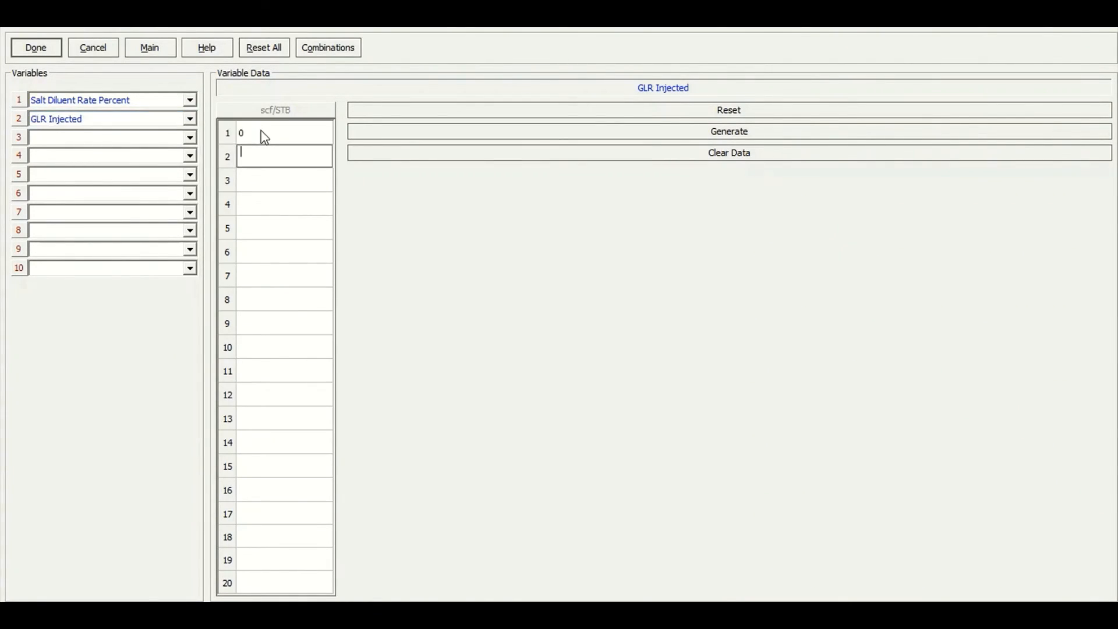
type("150")
key("Return")
type("300")
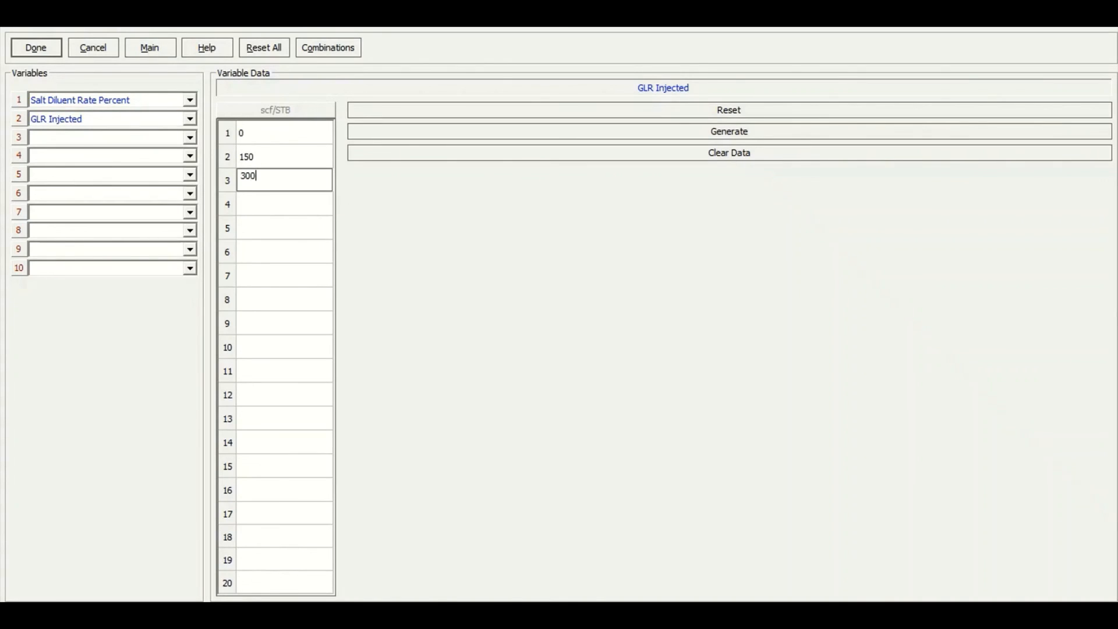
key("Return")
type("450")
key("Return")
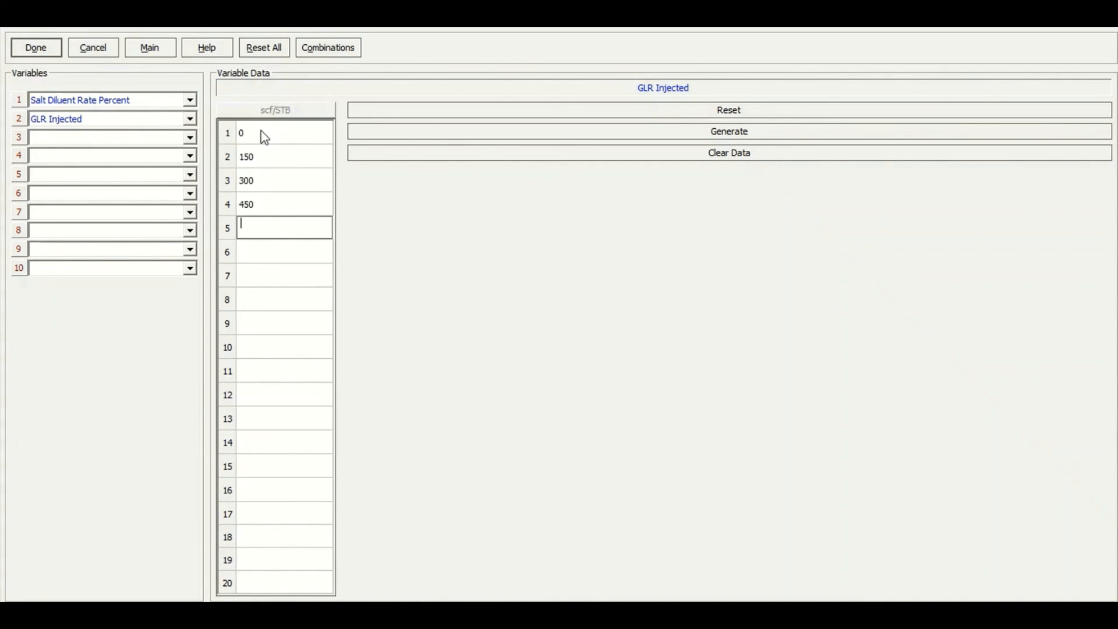
type("600")
key("Return")
type("750")
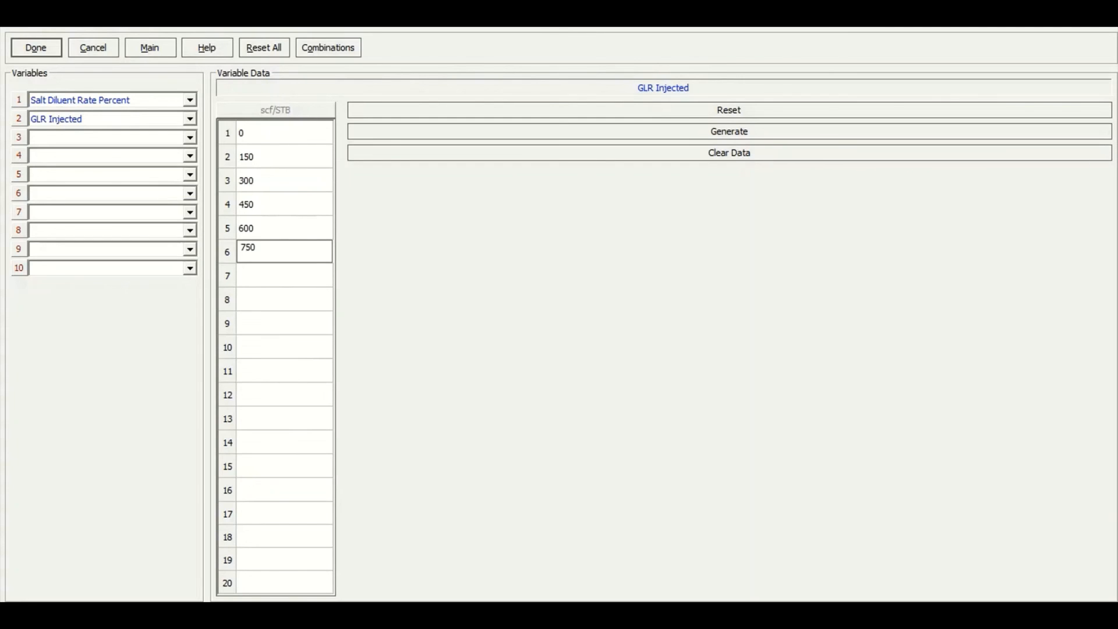
key("Return")
type("900")
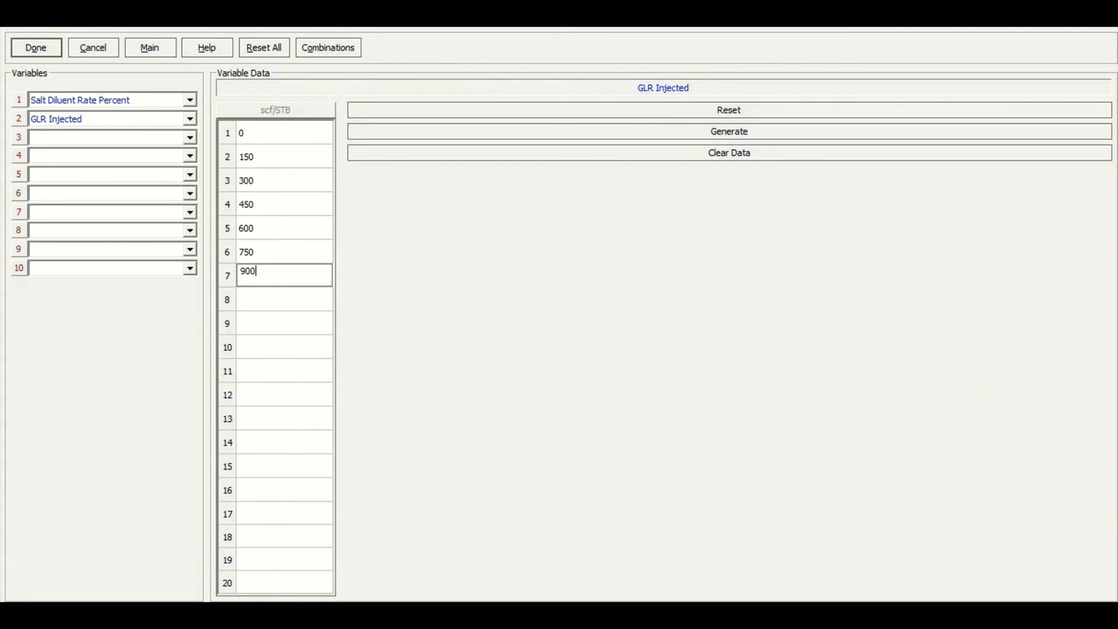
key("Return")
type("1050")
key("Return")
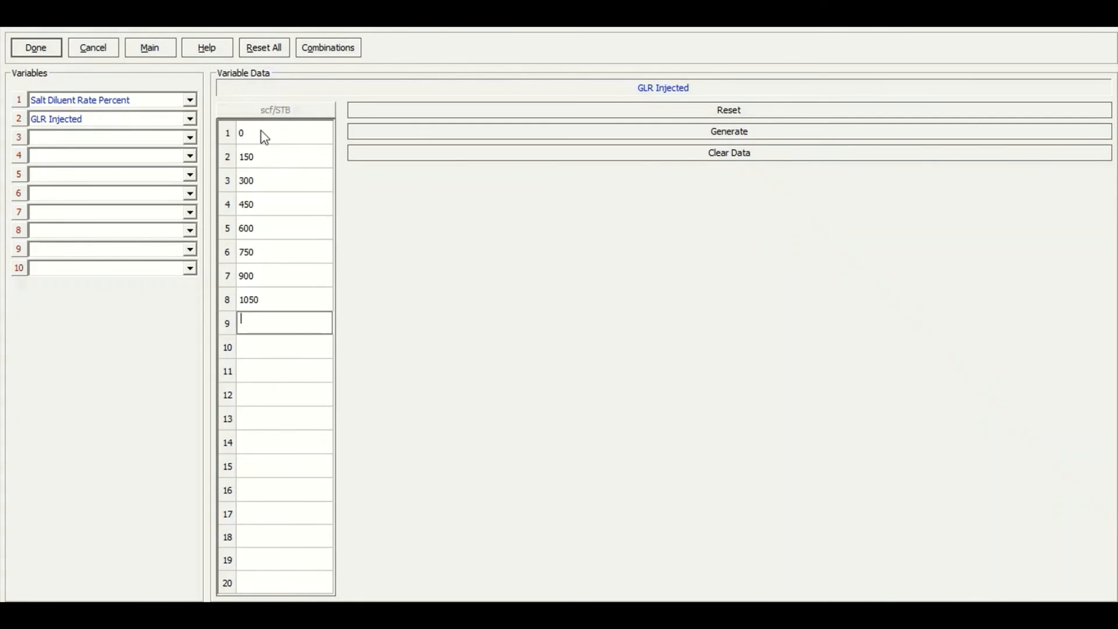
type("1200")
key("Return")
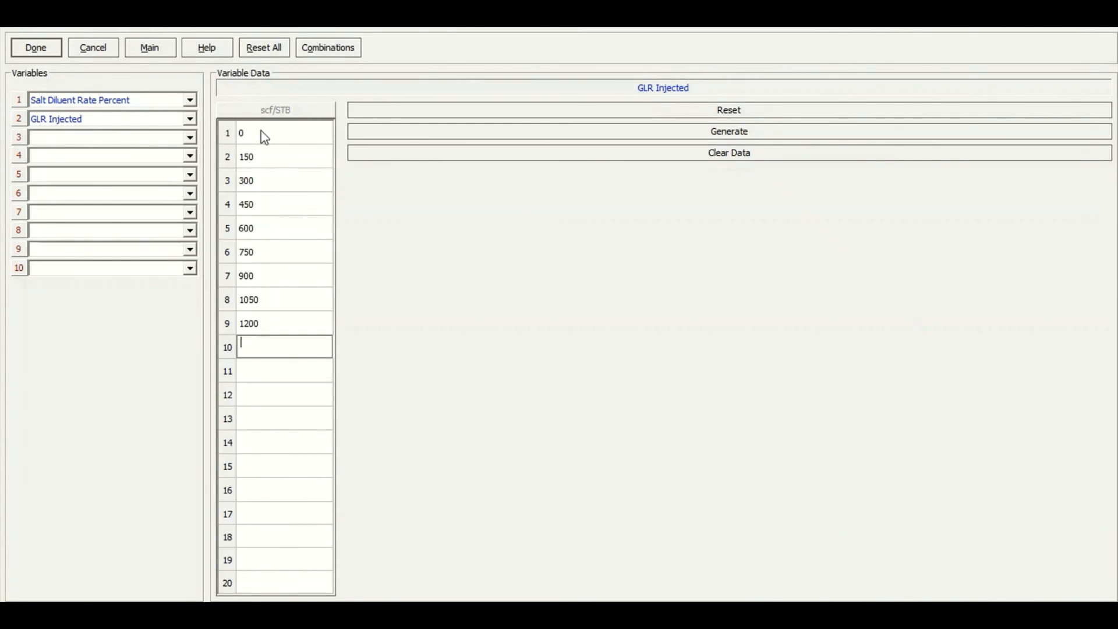
type("1500")
left_click(57, 50)
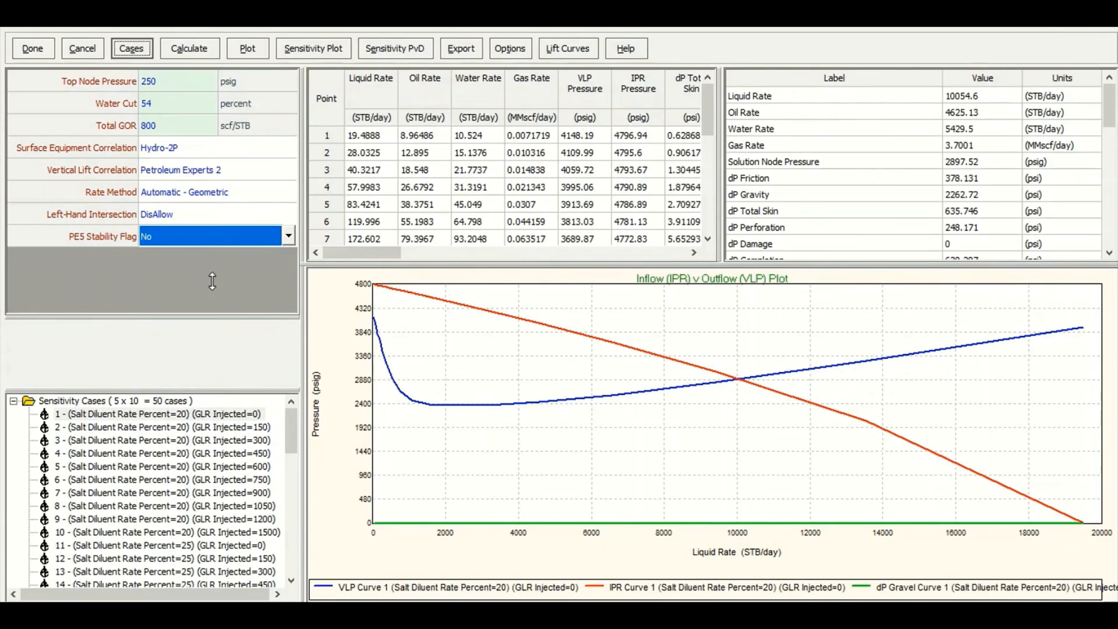
Recalculate the system for all combined sensitivity cases with calculating data shown
left_click_drag(213, 281, 214, 255)
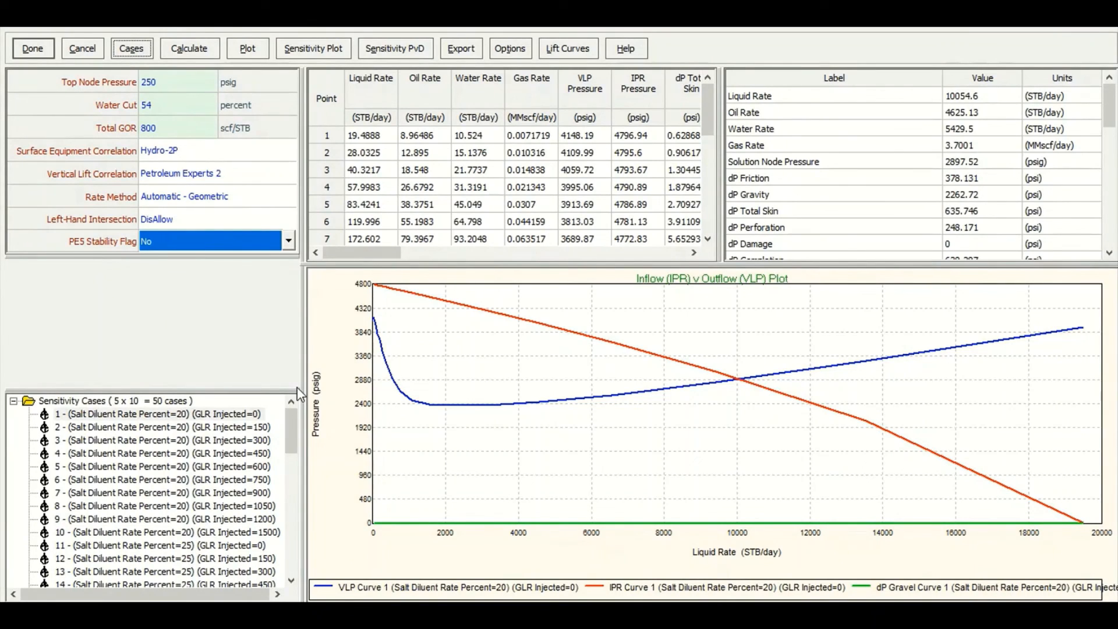
left_click(189, 48)
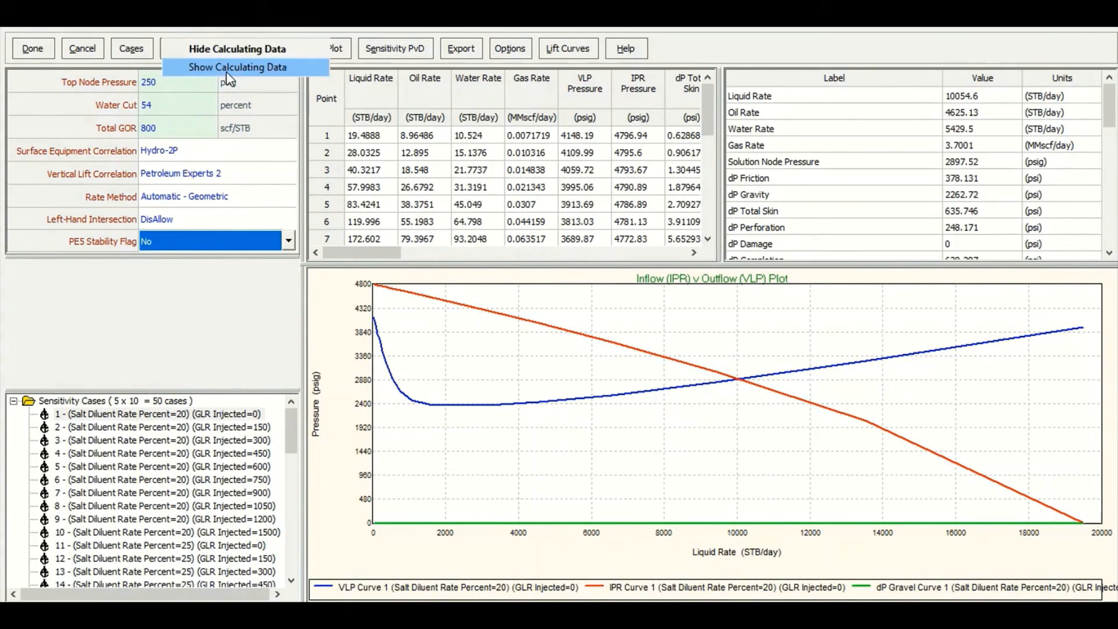
left_click(228, 67)
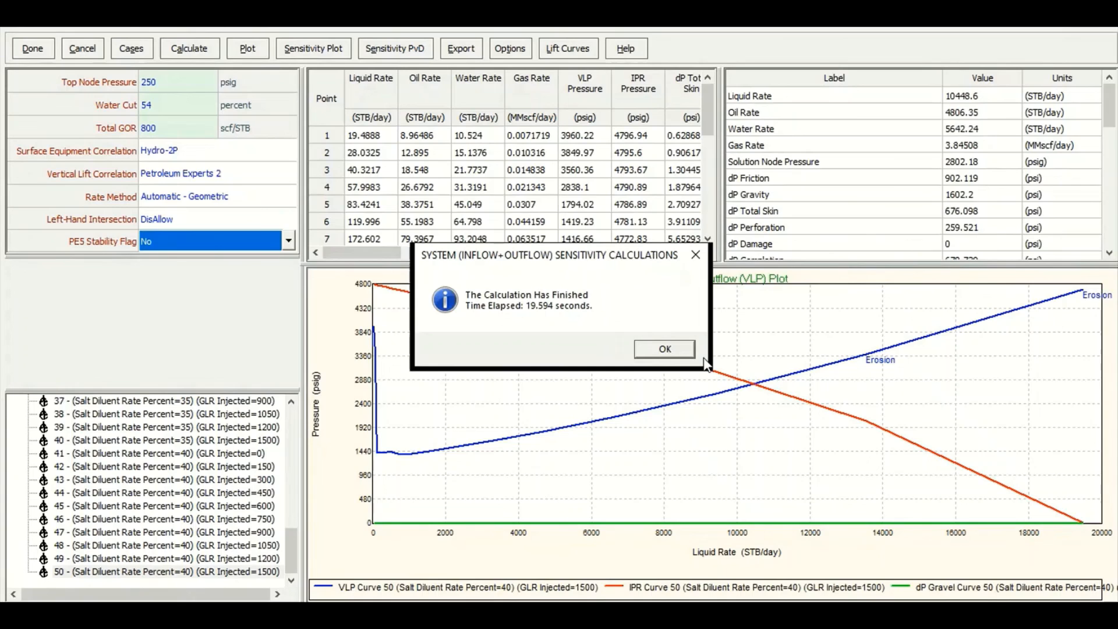
left_click(665, 349)
Display the system plot with the curves of every combined sensitivity case
left_click(239, 50)
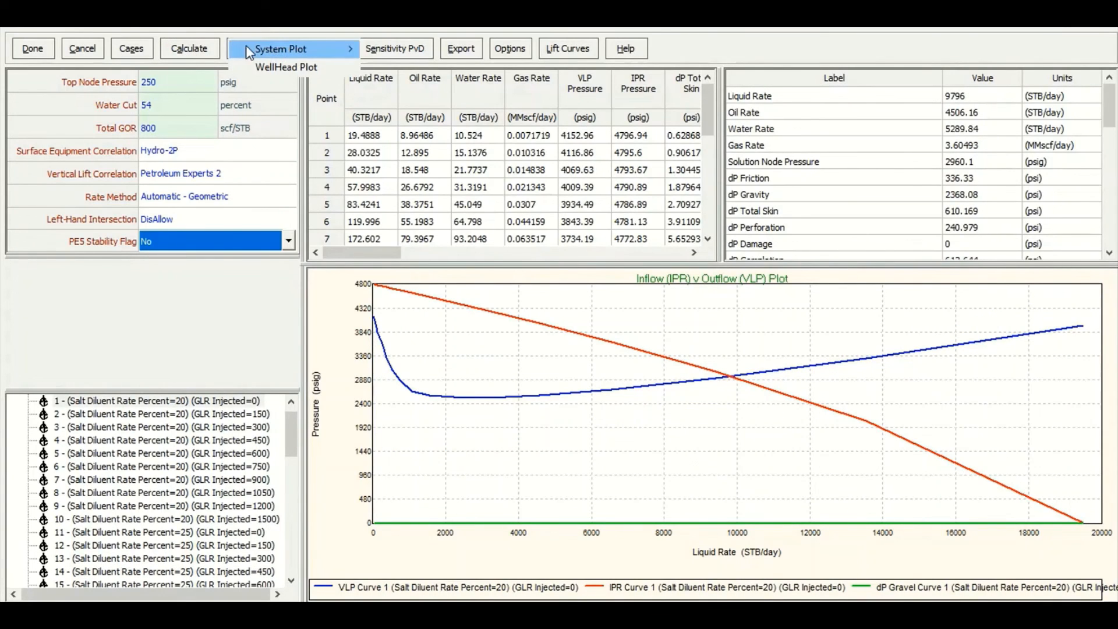
mouse_move(270, 57)
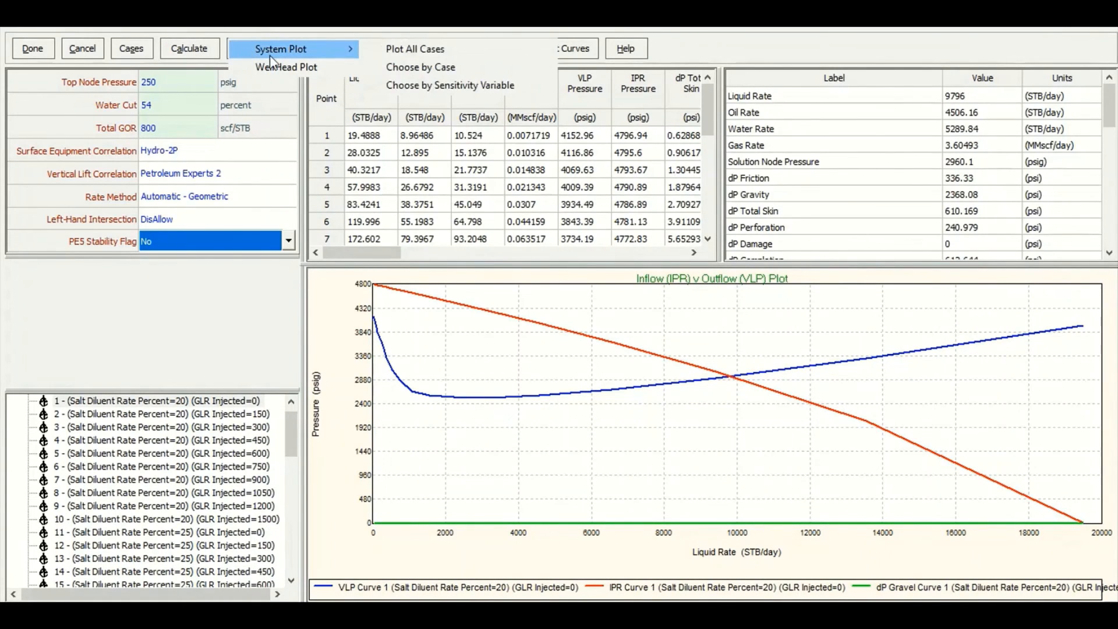
left_click(371, 43)
left_click(394, 146)
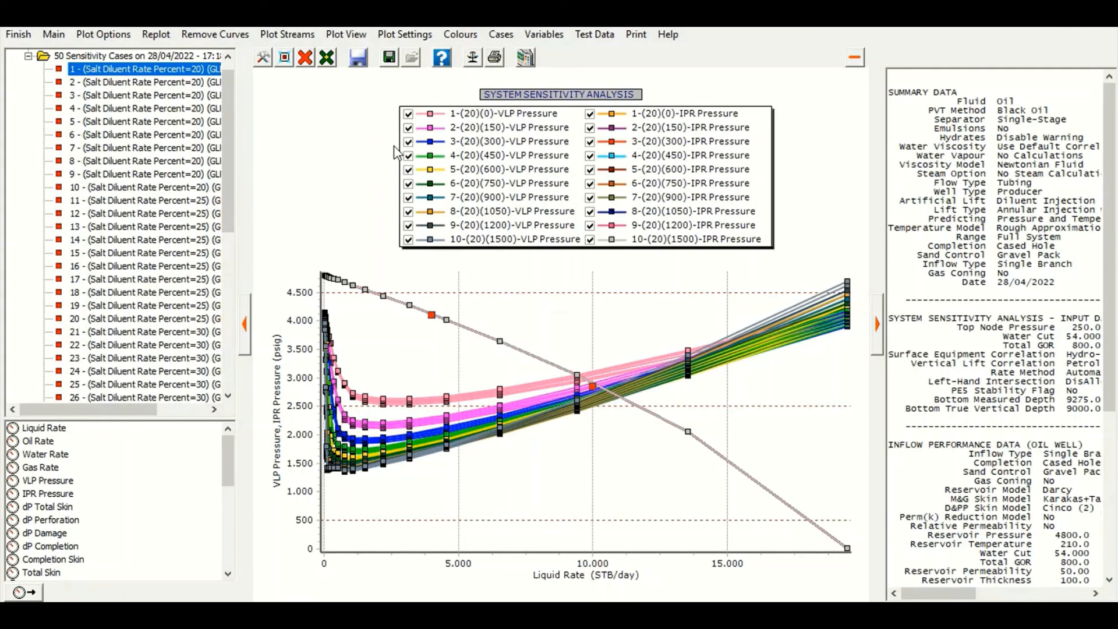
left_click(18, 33)
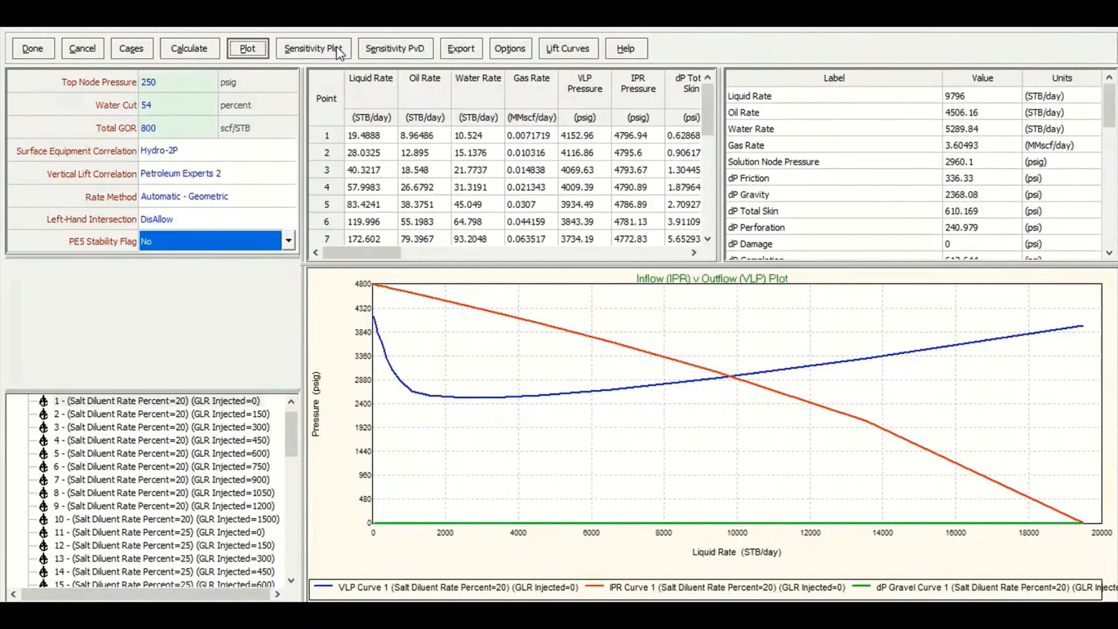
Show a sensitivity plot of liquid rate against GLR Injected for each salt diluent rate
left_click(331, 51)
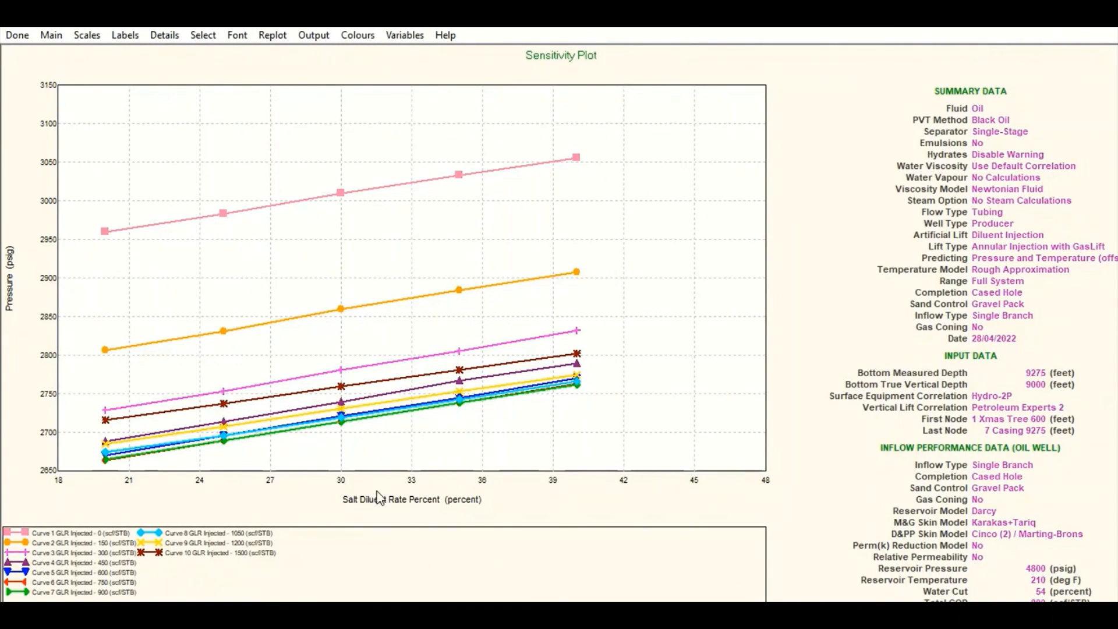
left_click(404, 36)
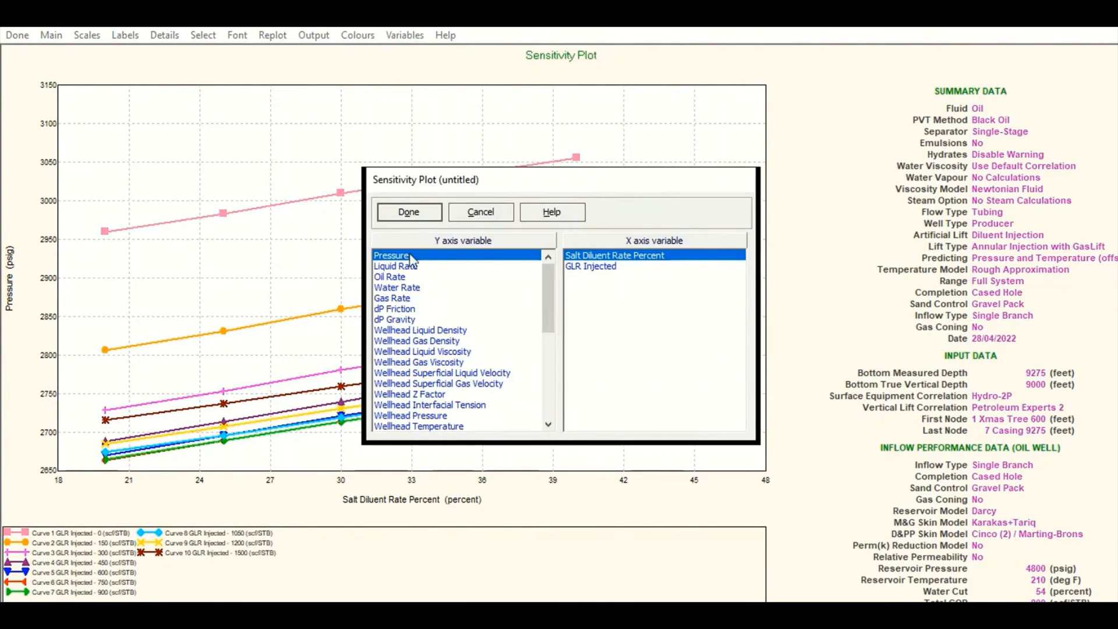
left_click(400, 268)
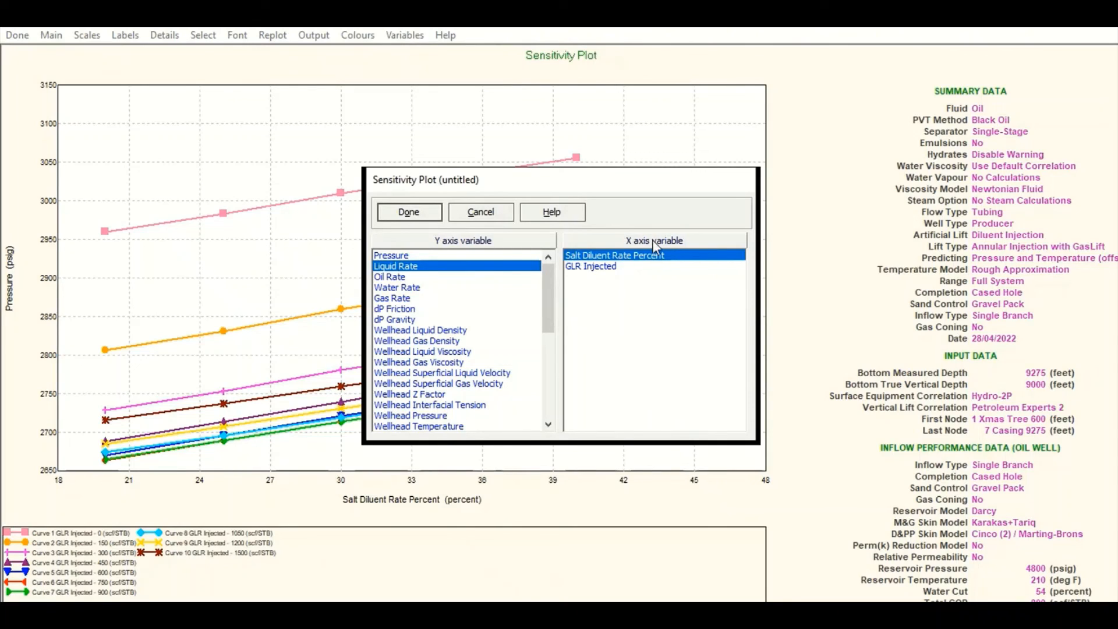
left_click(604, 269)
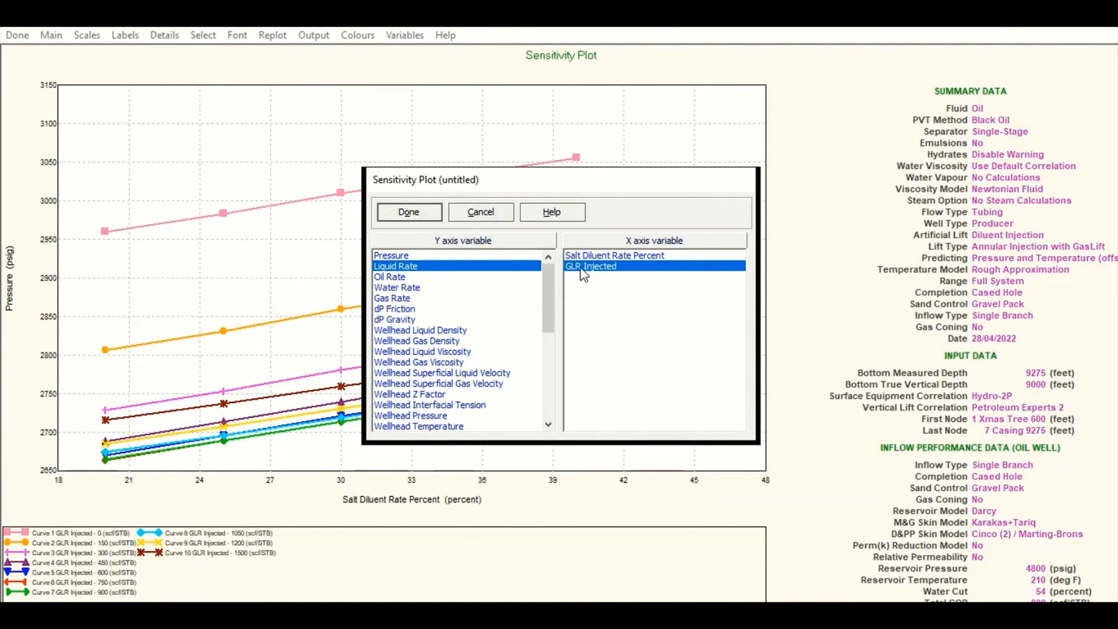
left_click(421, 215)
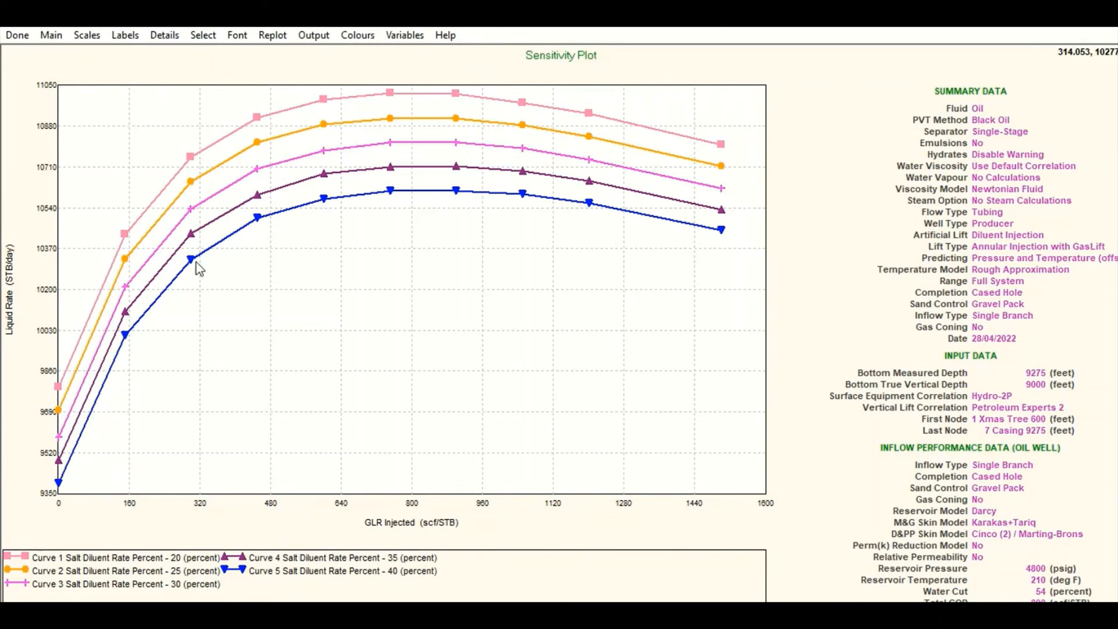
Switch the sensitivity plot's Y axis variable to oil rate
left_click(403, 35)
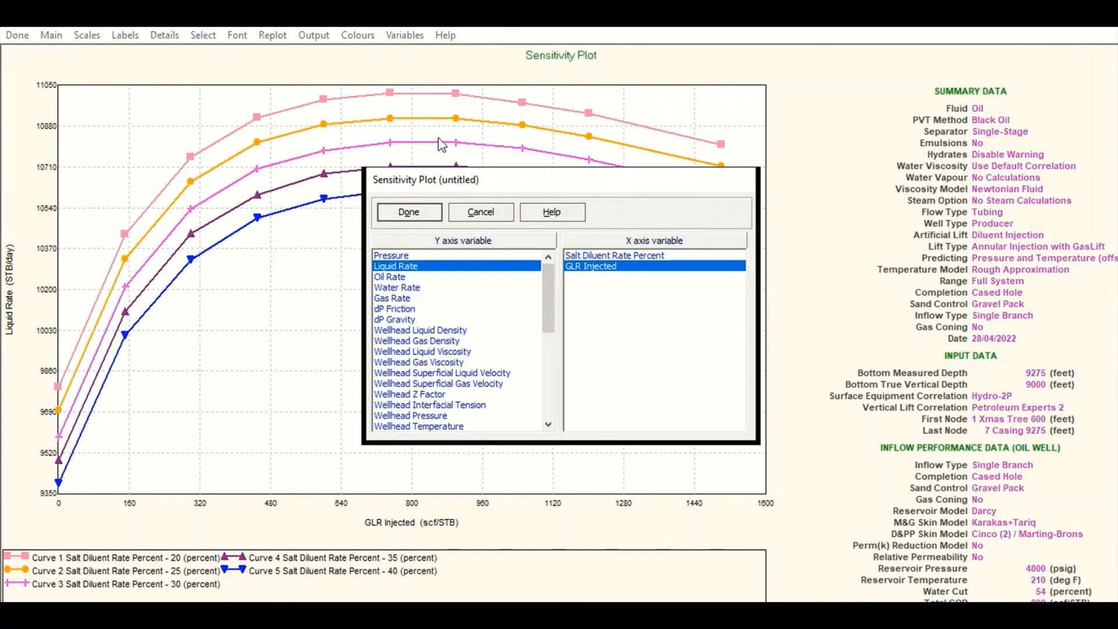
double_click(397, 278)
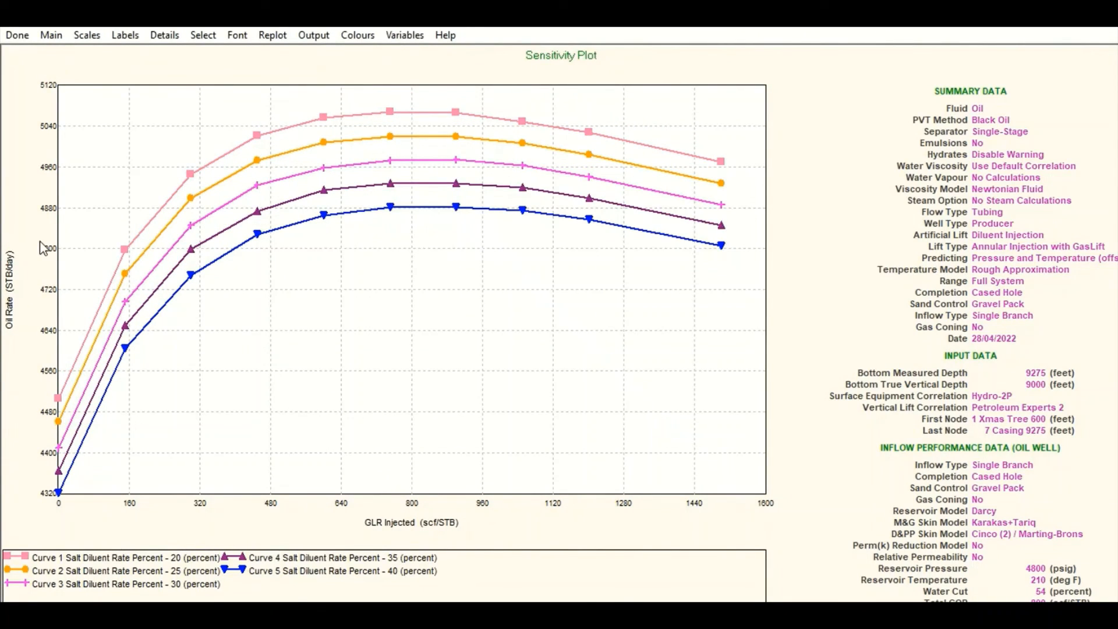